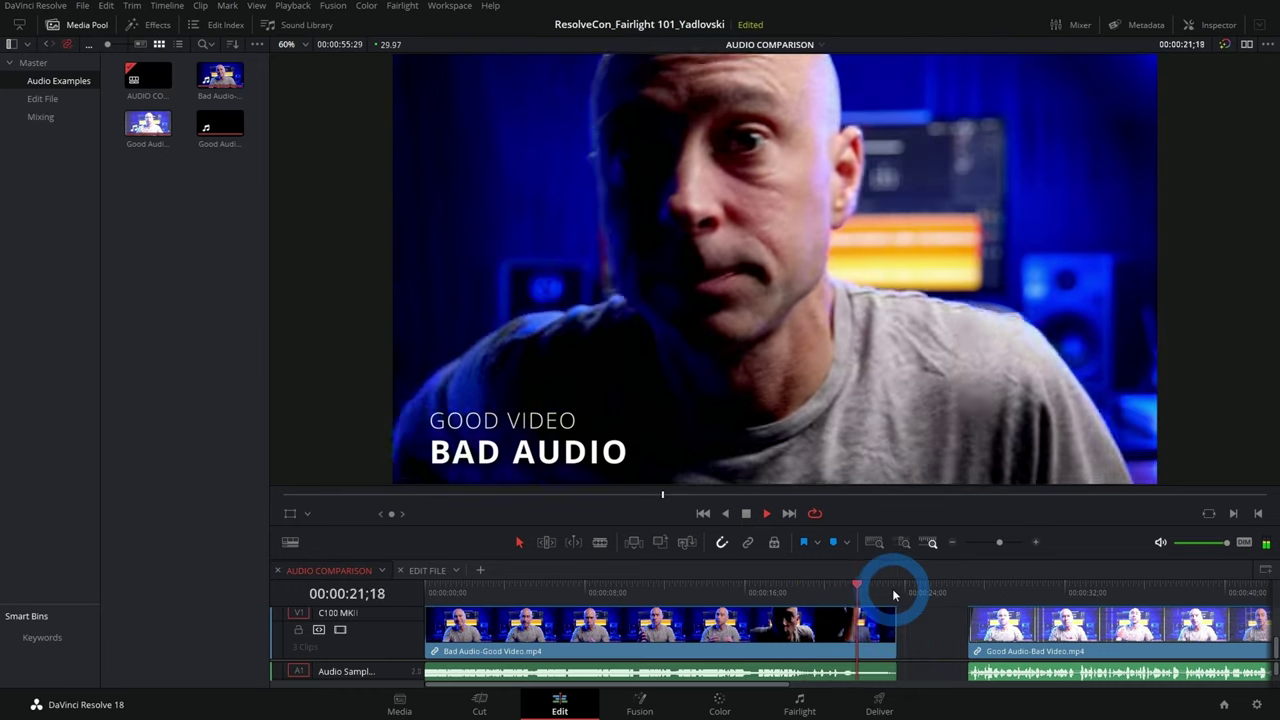
Play the Good Audio-Bad Video and Good Audio-Good Video clips in the AUDIO COMPARISON timeline, each from its start.
key("space")
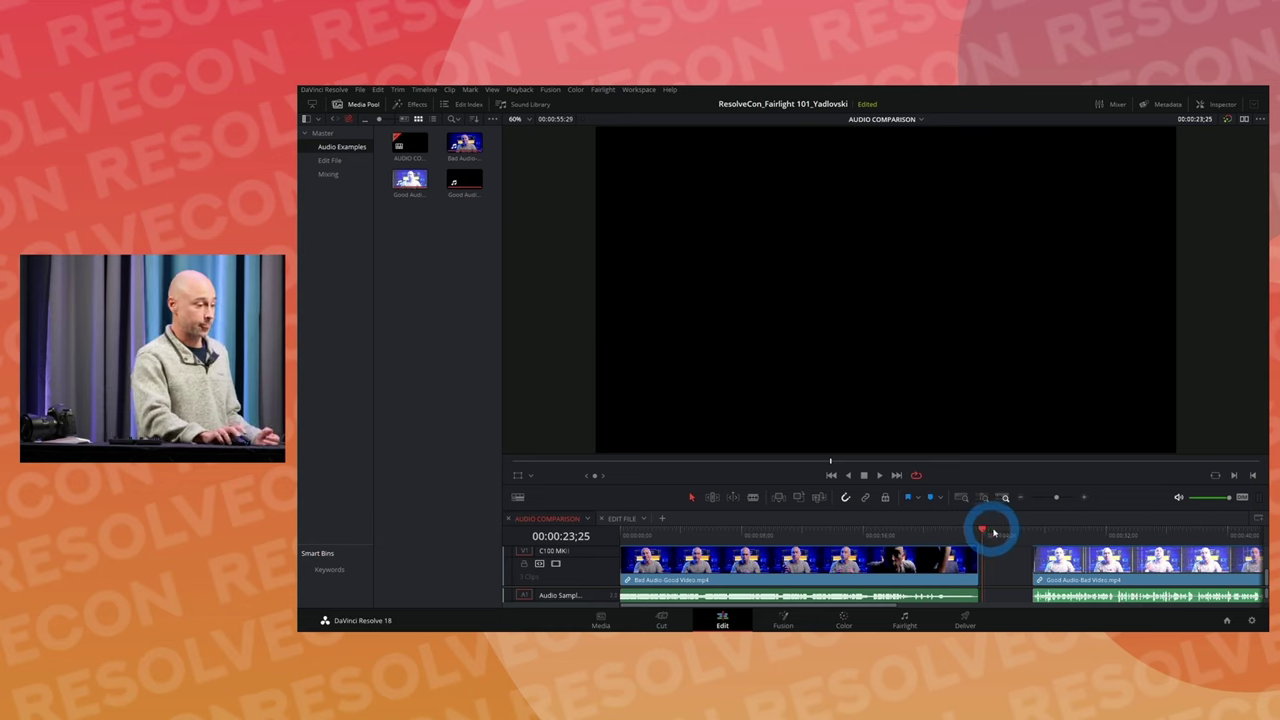
left_click(1030, 537)
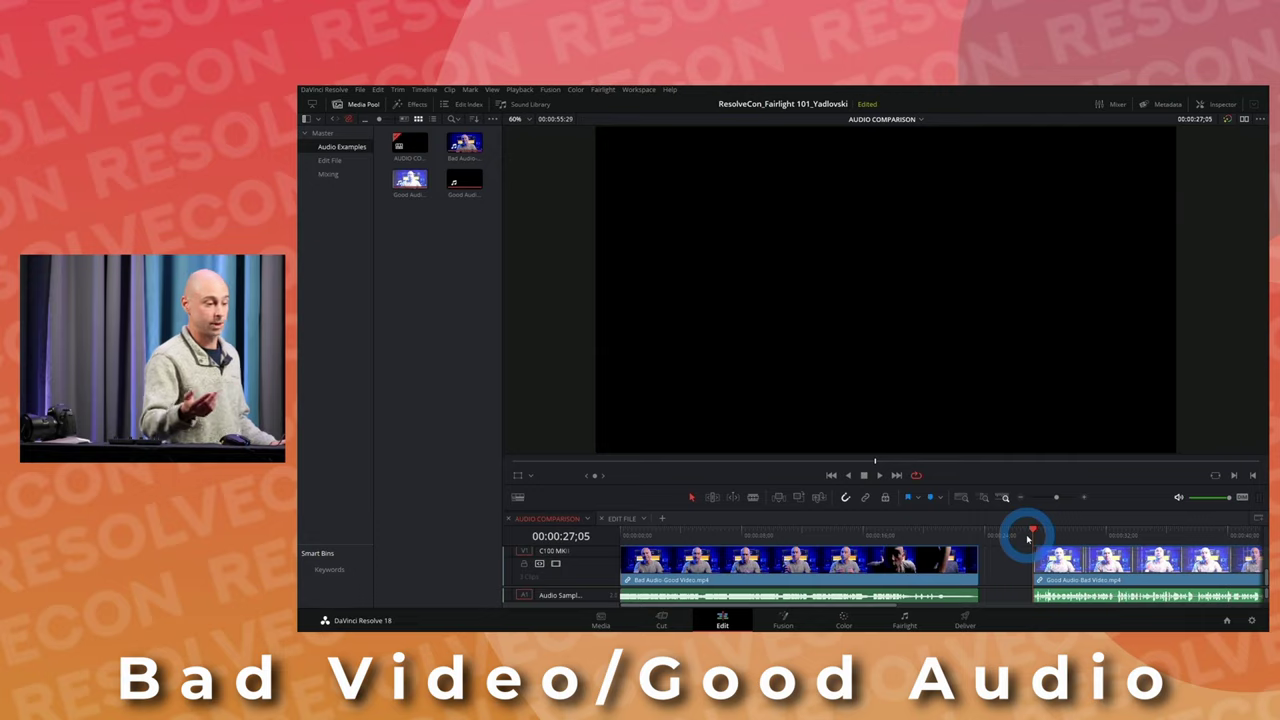
key("space")
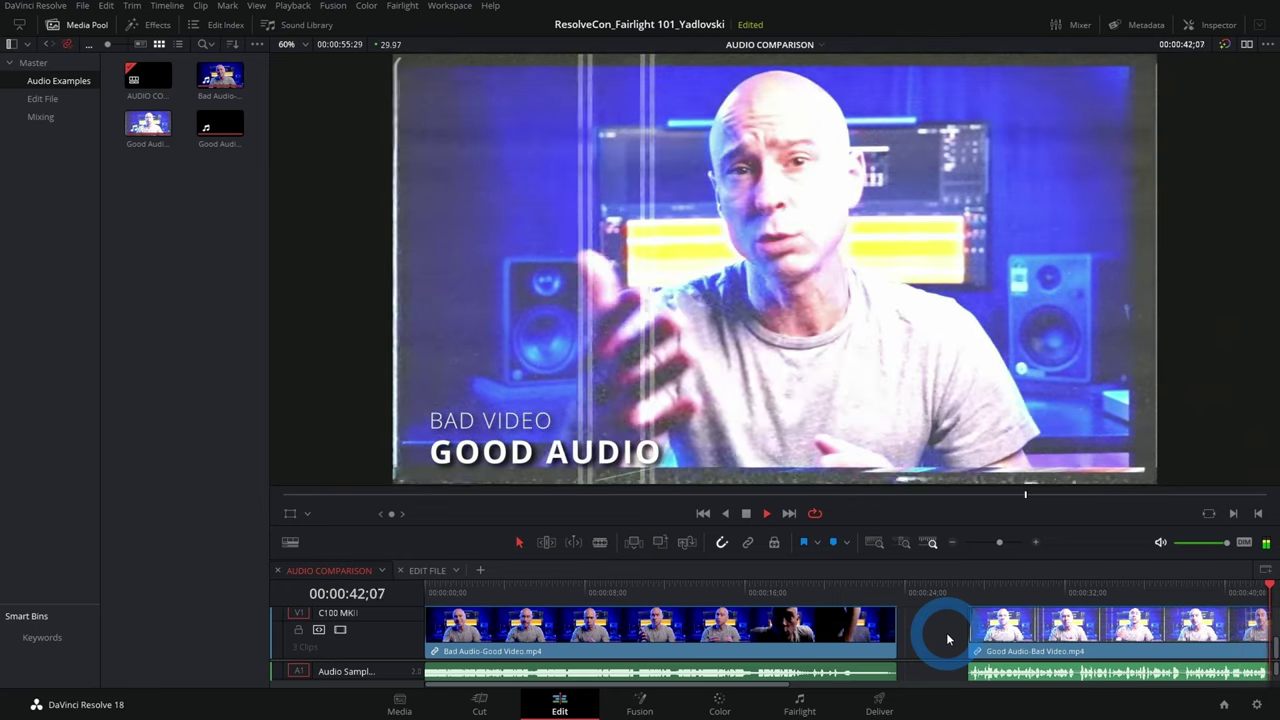
key("space")
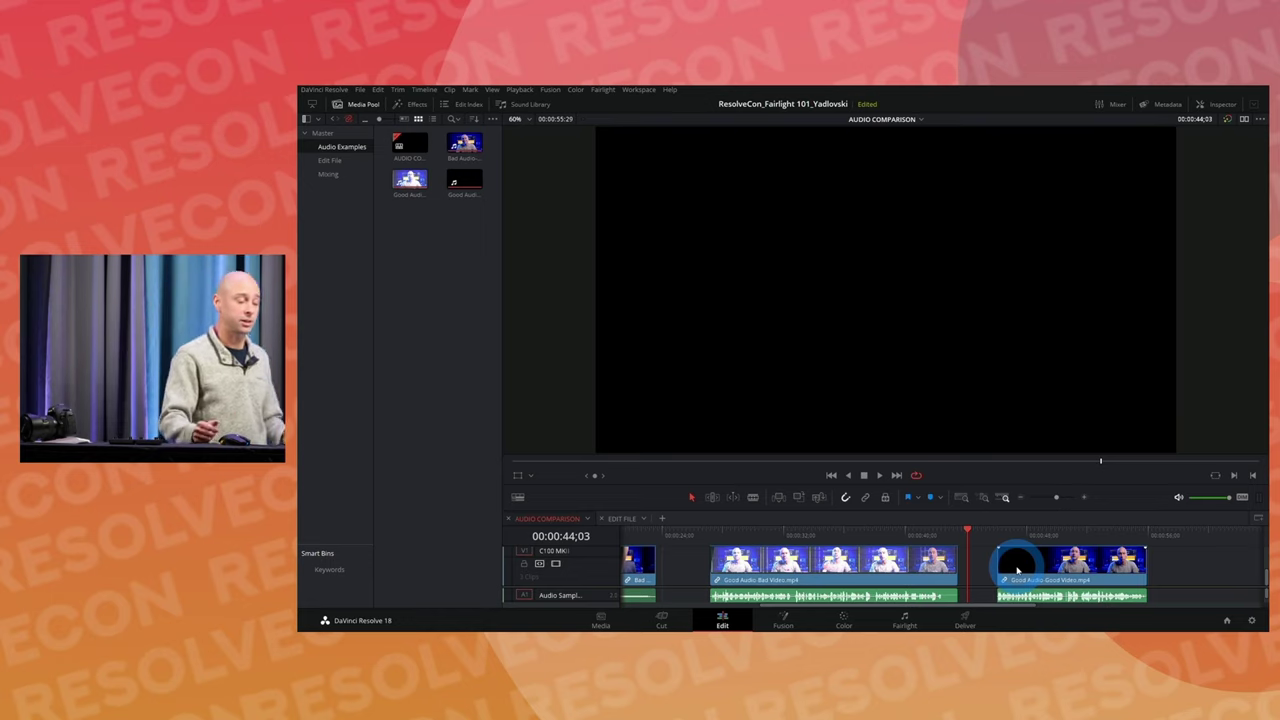
left_click(997, 533)
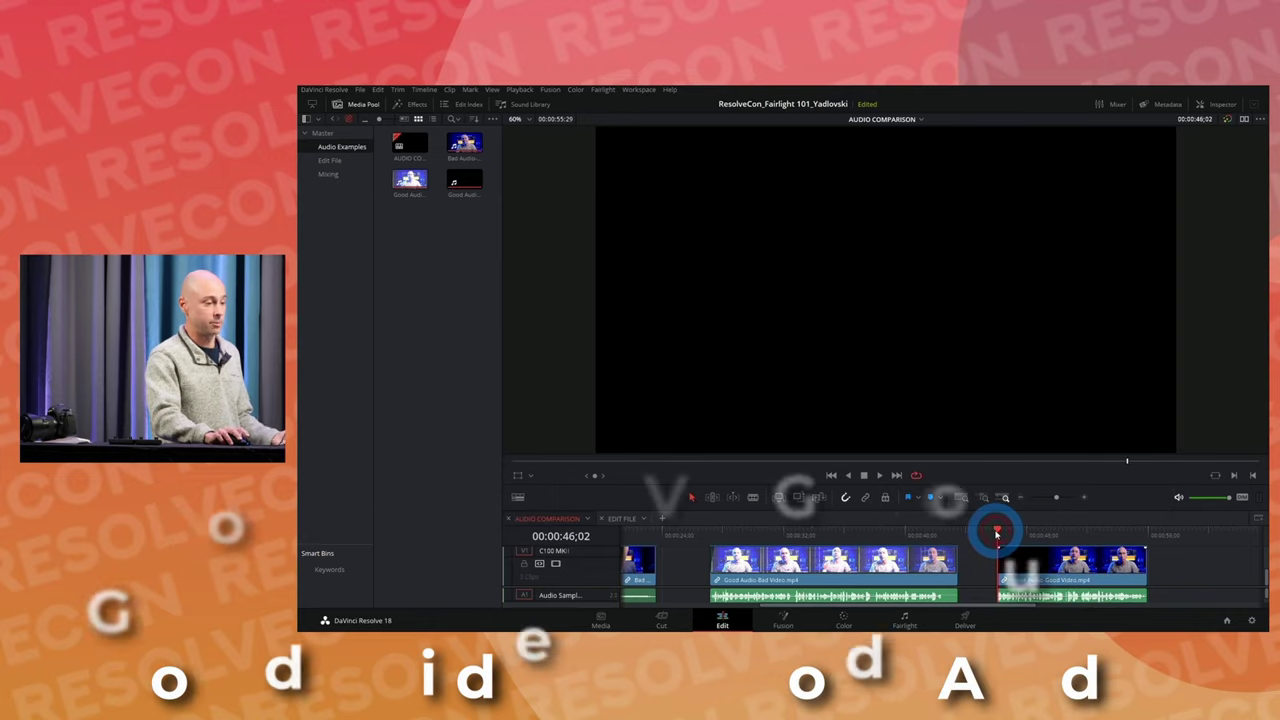
key("space")
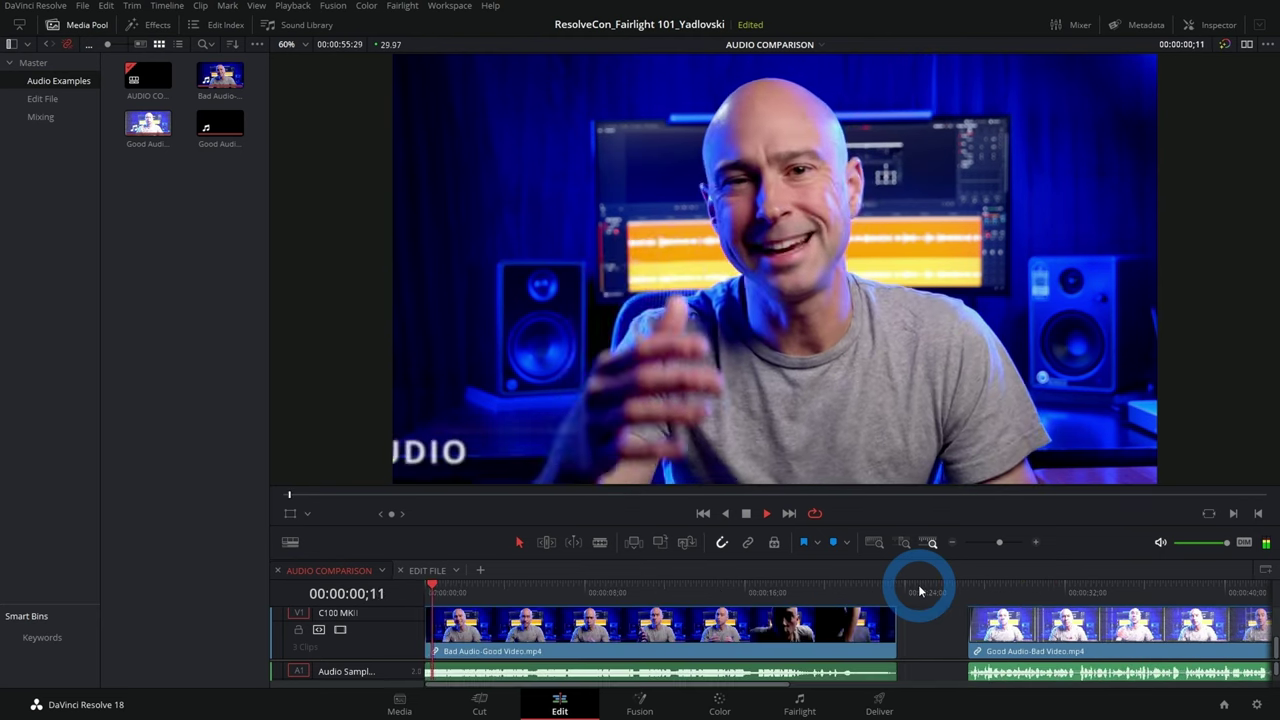
Stop the playback and turn off looping for the AUDIO COMPARISON timeline.
key("space")
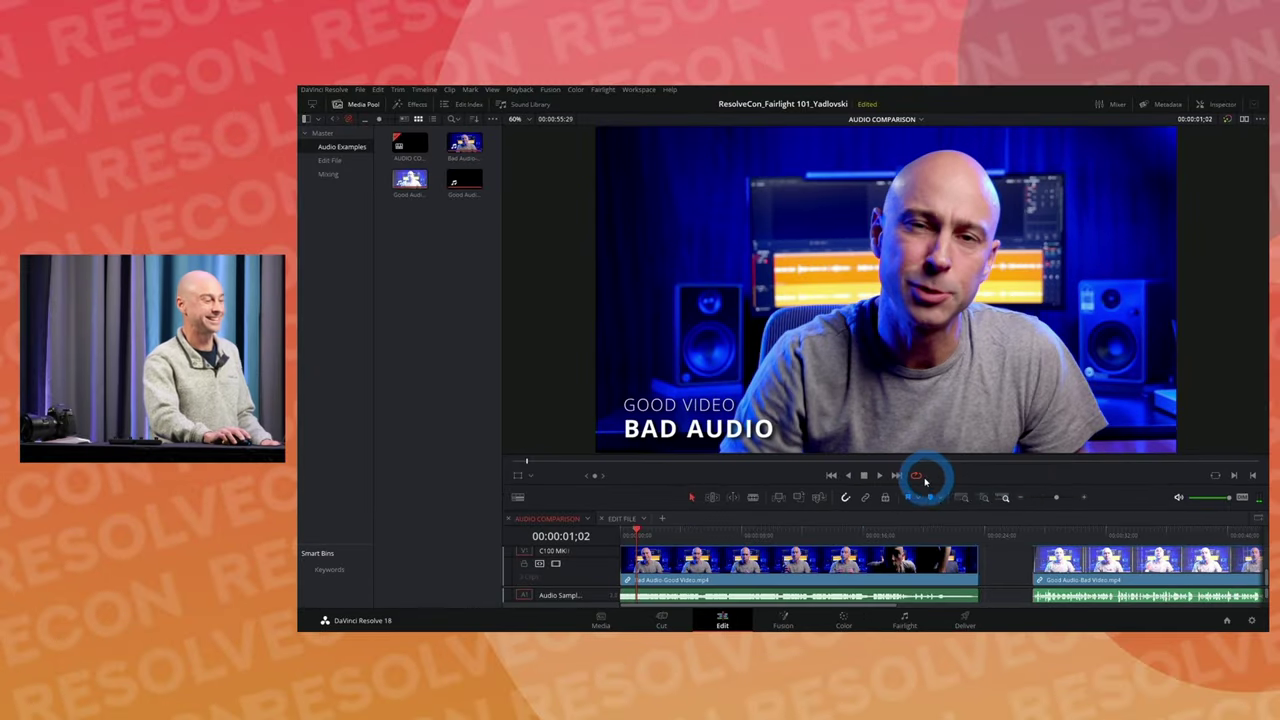
left_click(916, 476)
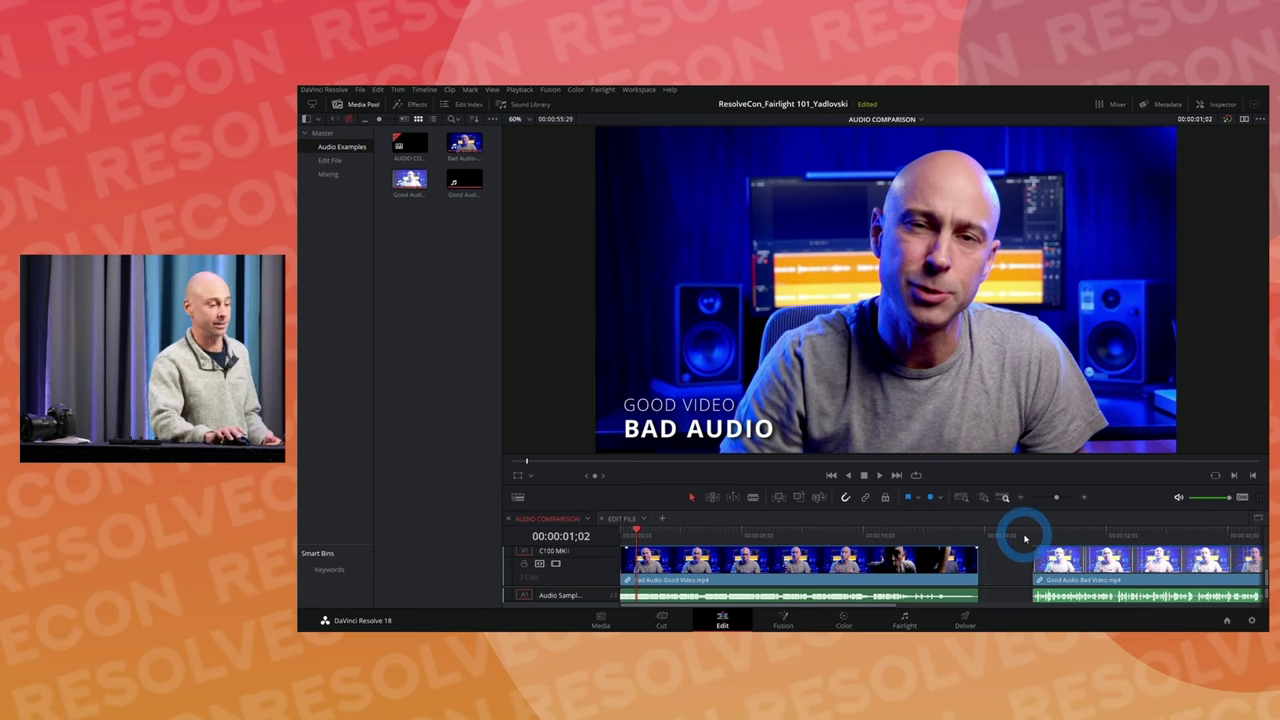
Switch to the EDIT FILE timeline with the playhead at its start and show it on the Fairlight page.
left_click(620, 519)
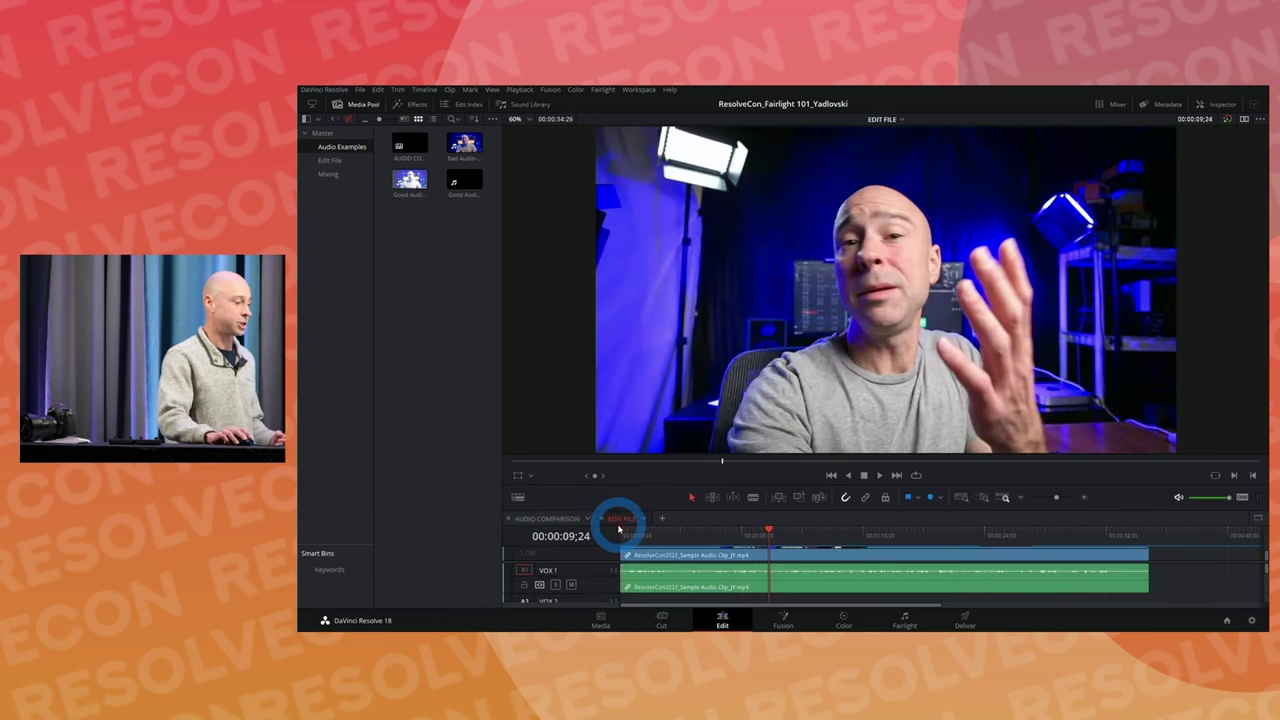
left_click(622, 530)
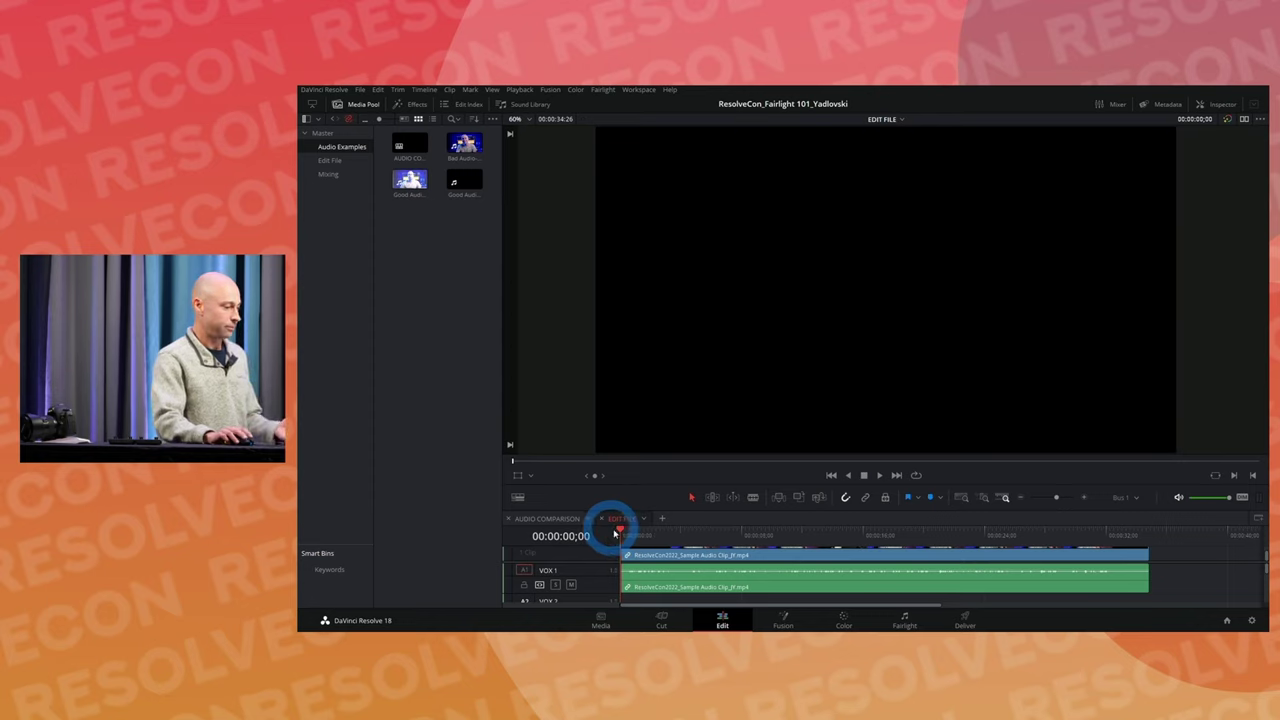
left_click(904, 620)
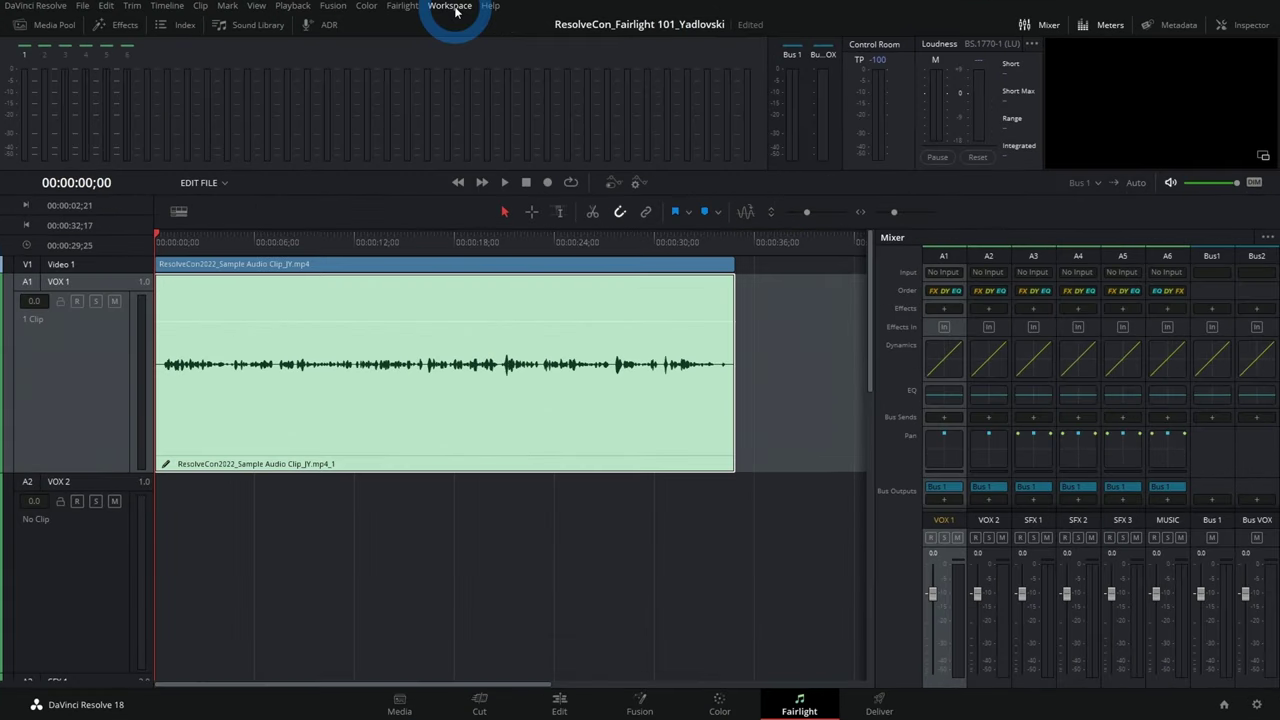
Reset the workspace to the default UI layout.
left_click(450, 6)
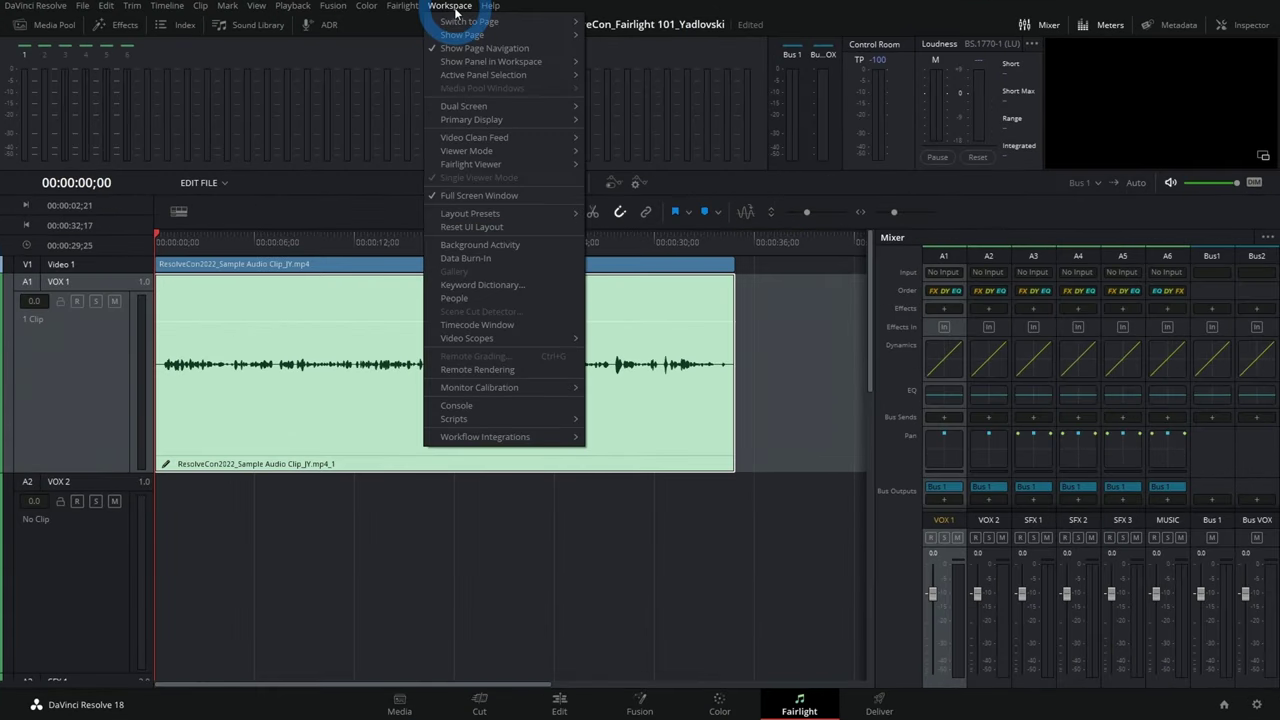
mouse_move(455, 163)
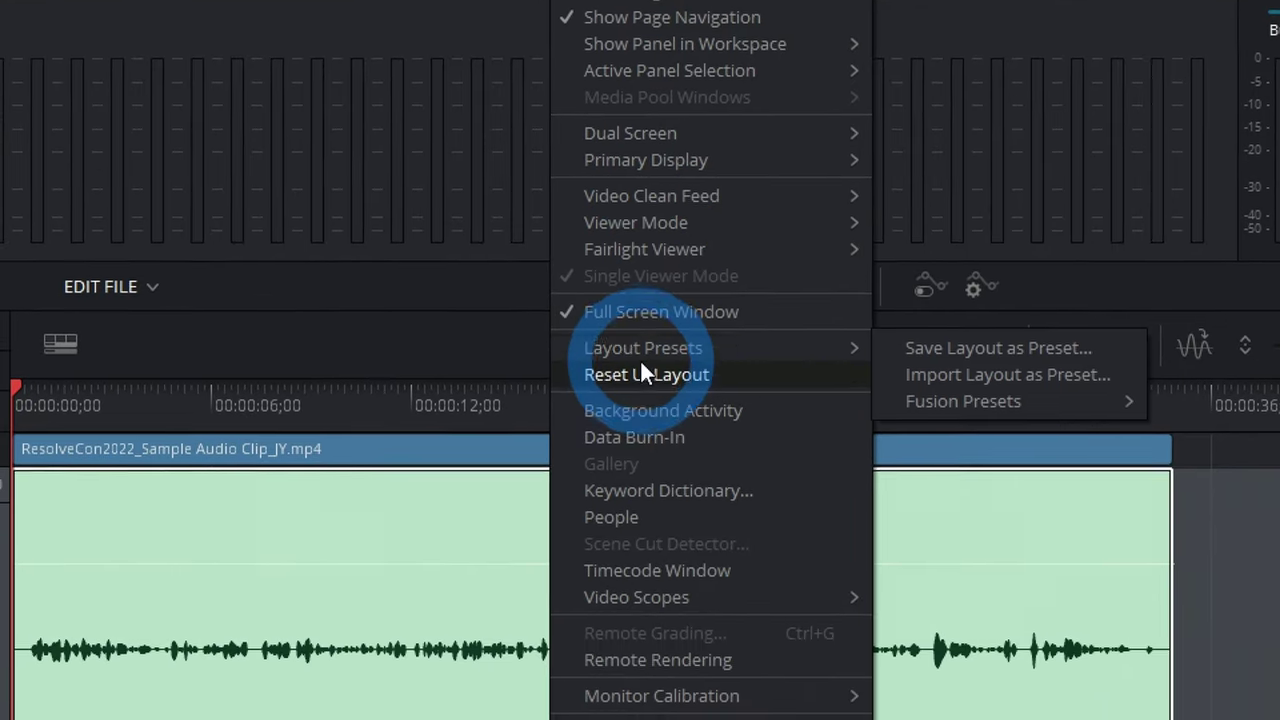
left_click(641, 366)
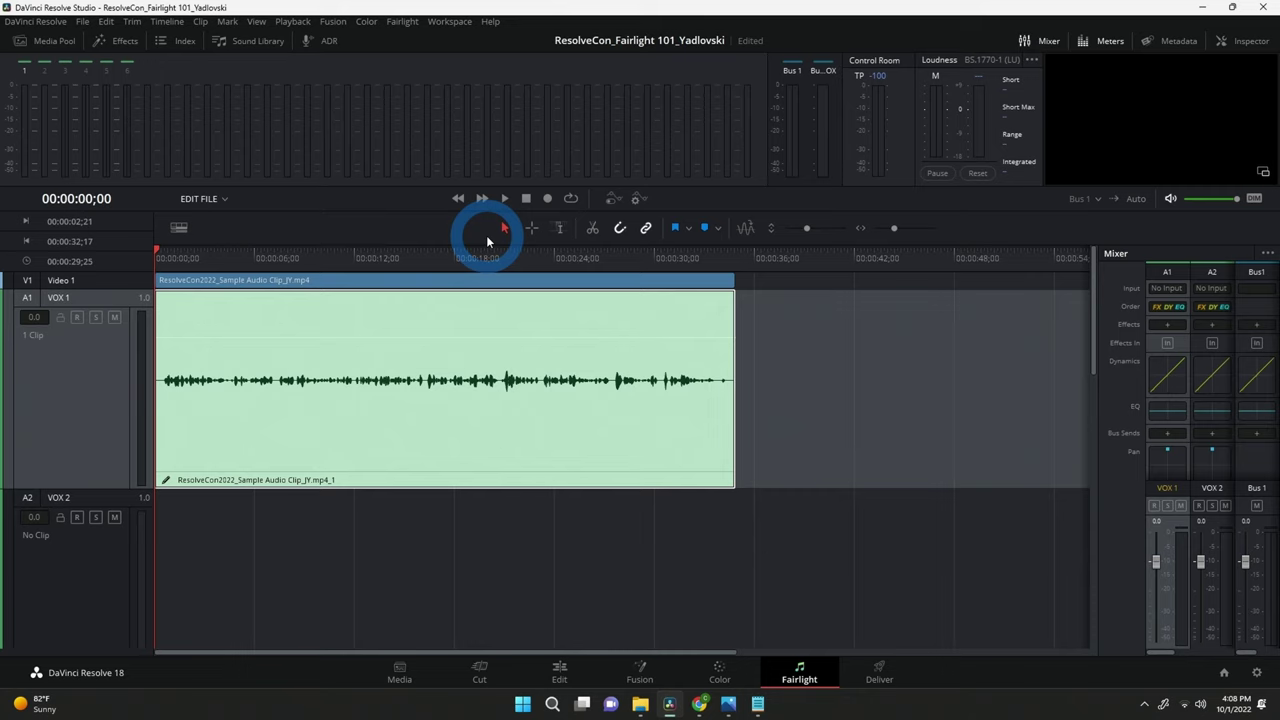
Show the effects library and browse its Fairlight FX list of audio effects.
left_click(349, 337)
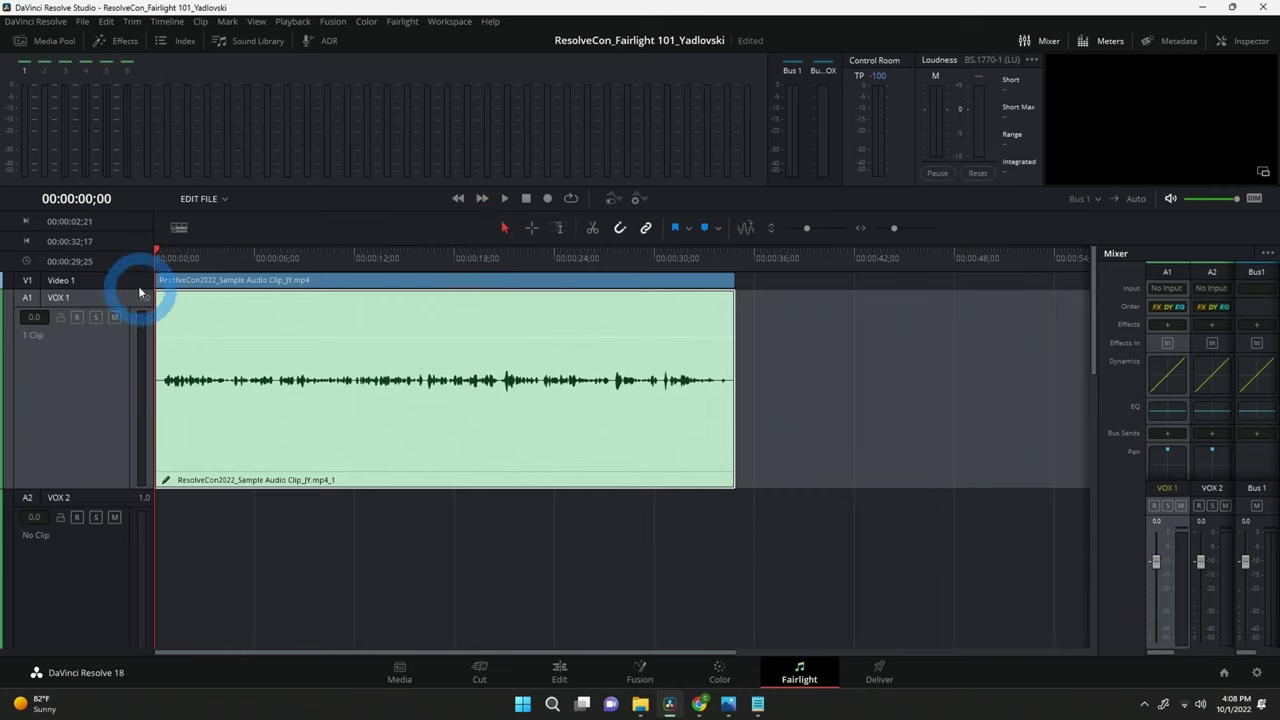
left_click(66, 42)
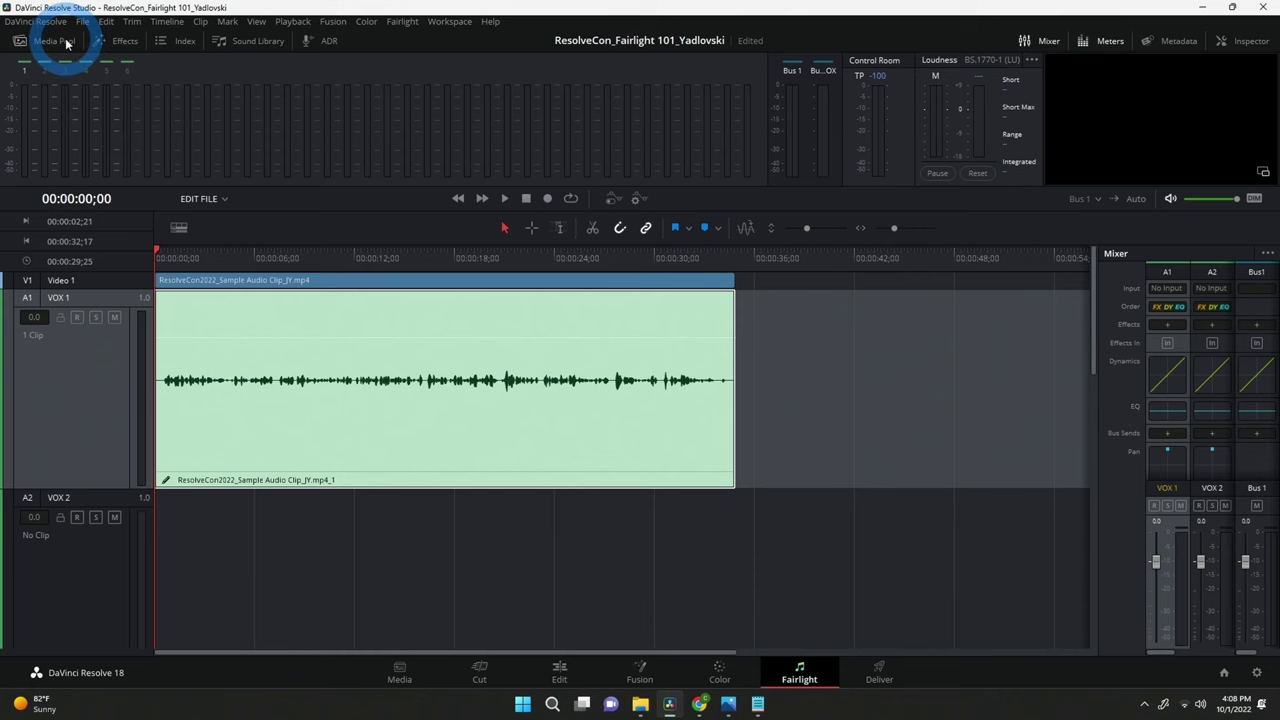
left_click(118, 41)
left_click(61, 168)
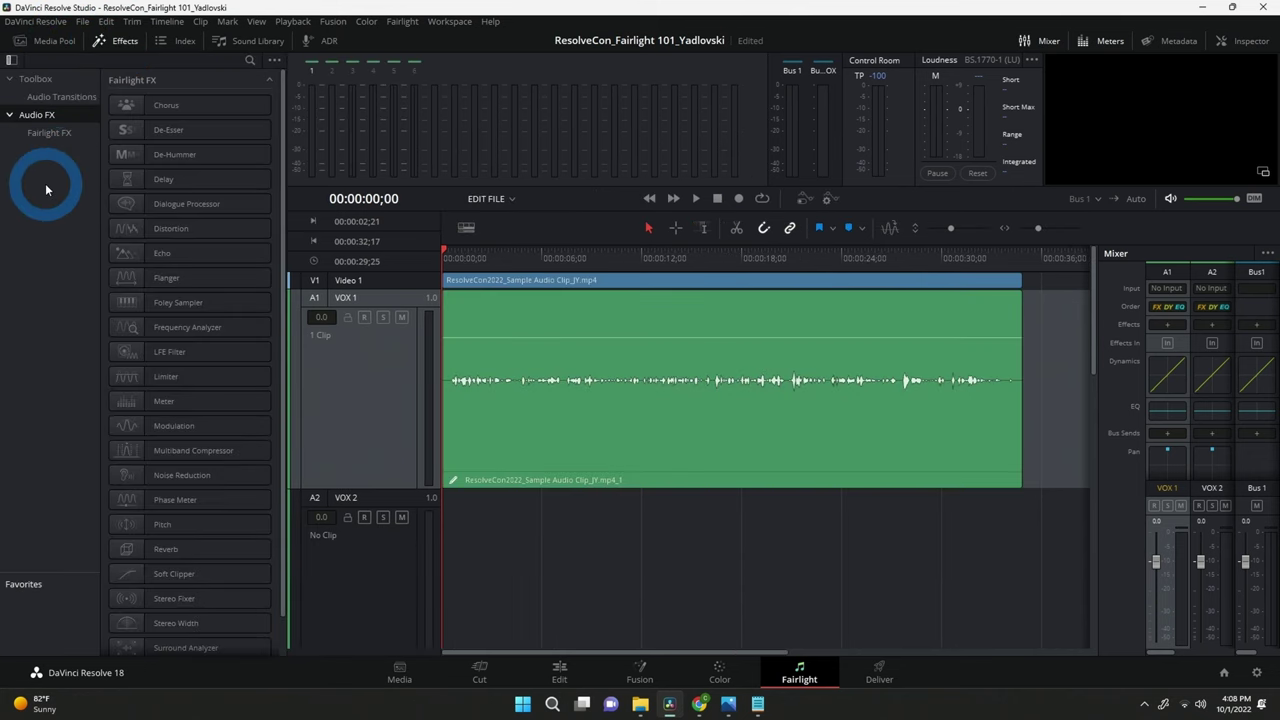
left_click(62, 97)
left_click(44, 133)
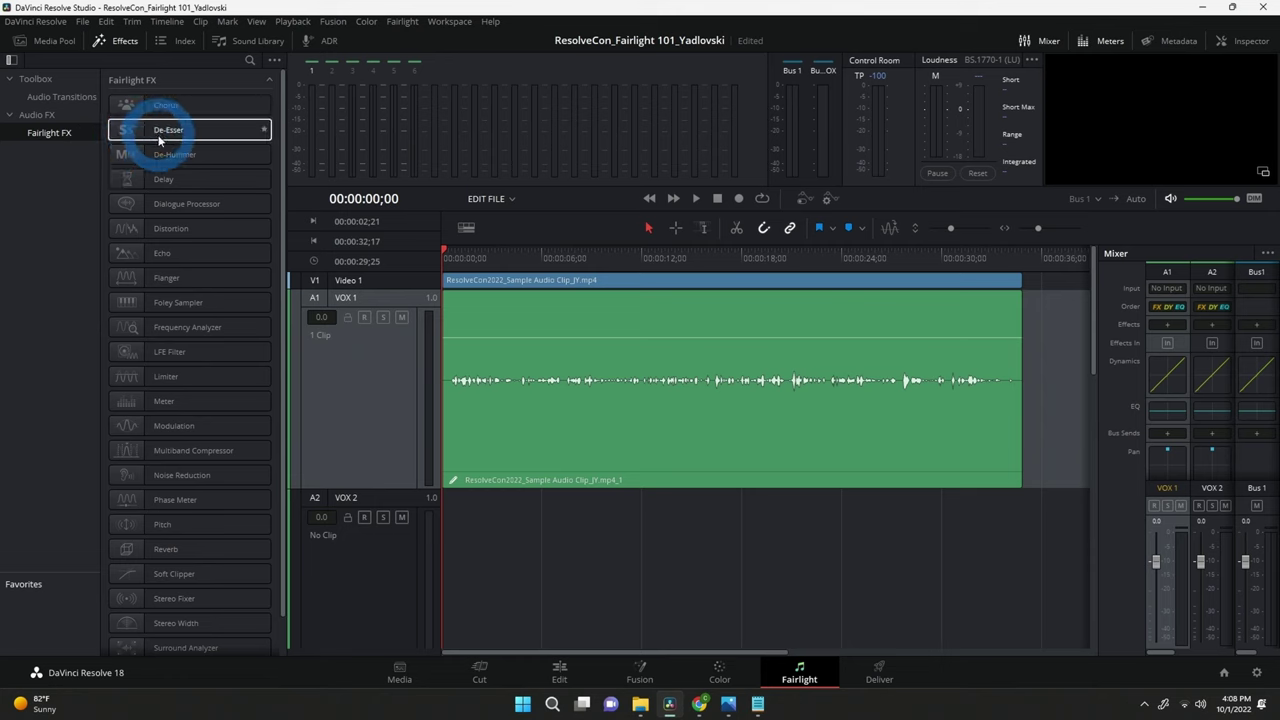
scroll(126, 143, "down", 1)
scroll(117, 263, "up", 1)
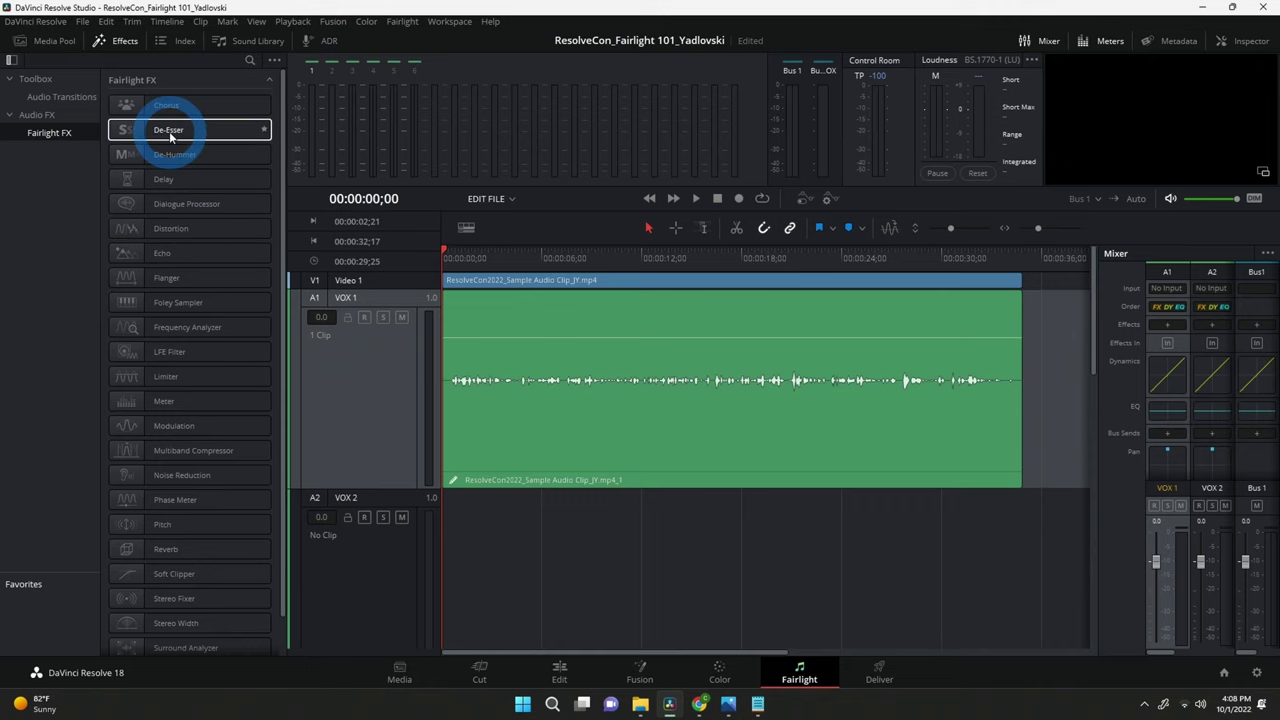
Try the Chorus effect on the audio clip in the VOX 1 track, close its settings and undo it.
left_click_drag(149, 107, 586, 436)
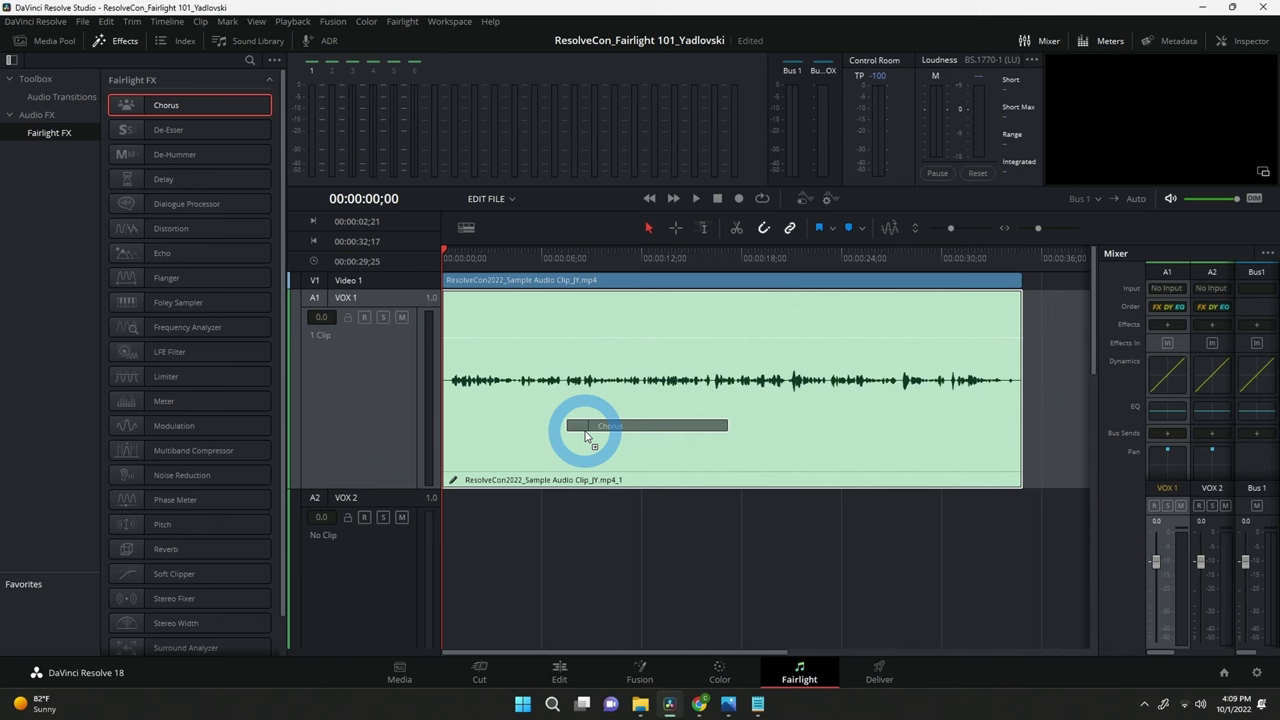
left_click_drag(586, 436, 585, 435)
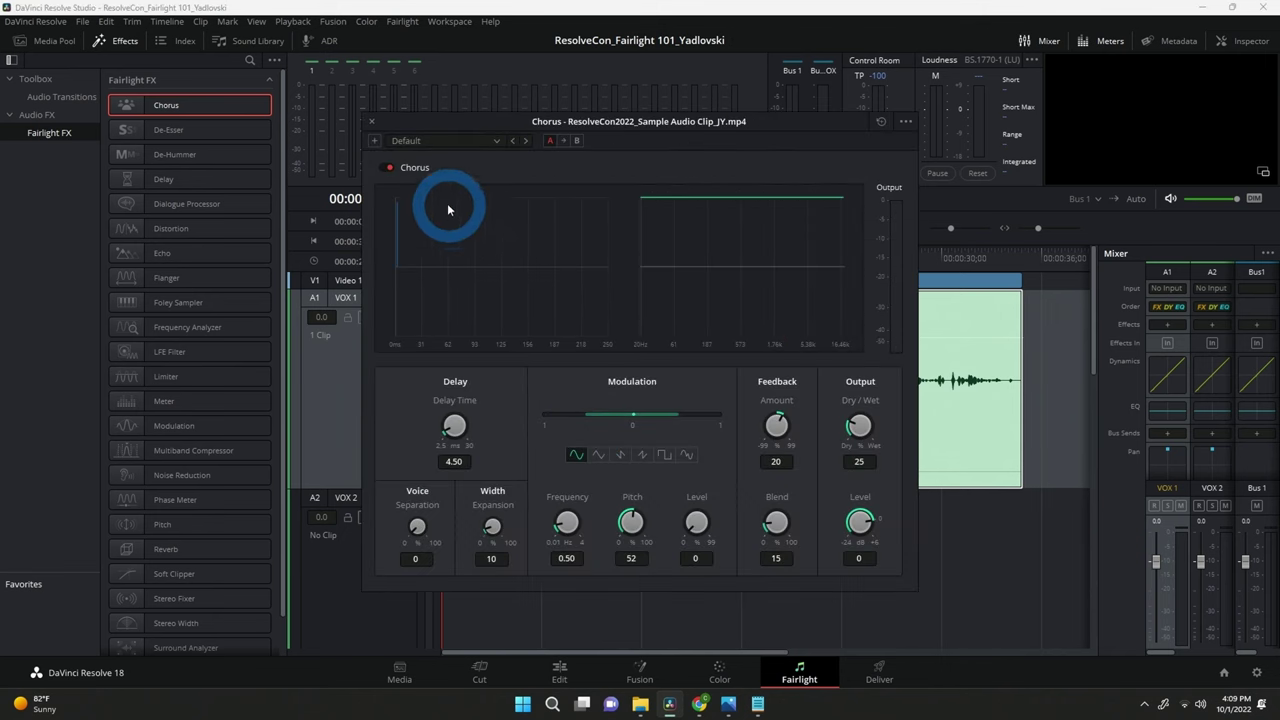
left_click(371, 122)
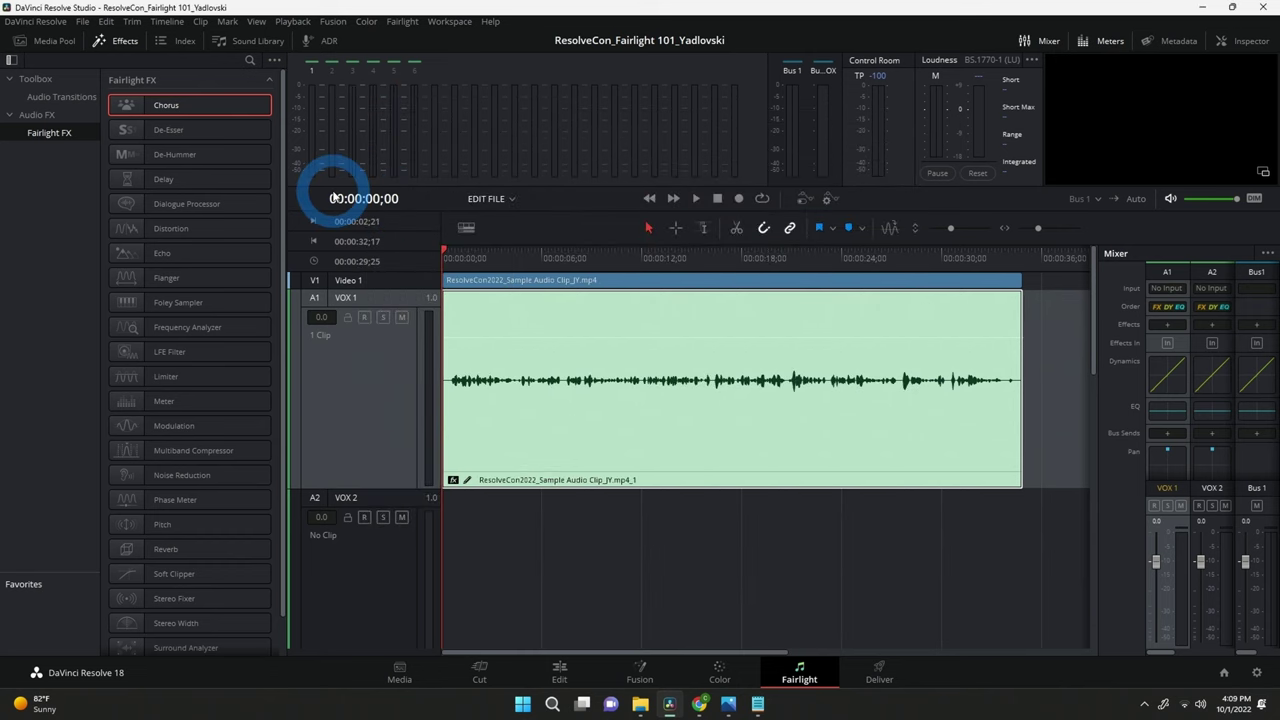
key("ctrl+z")
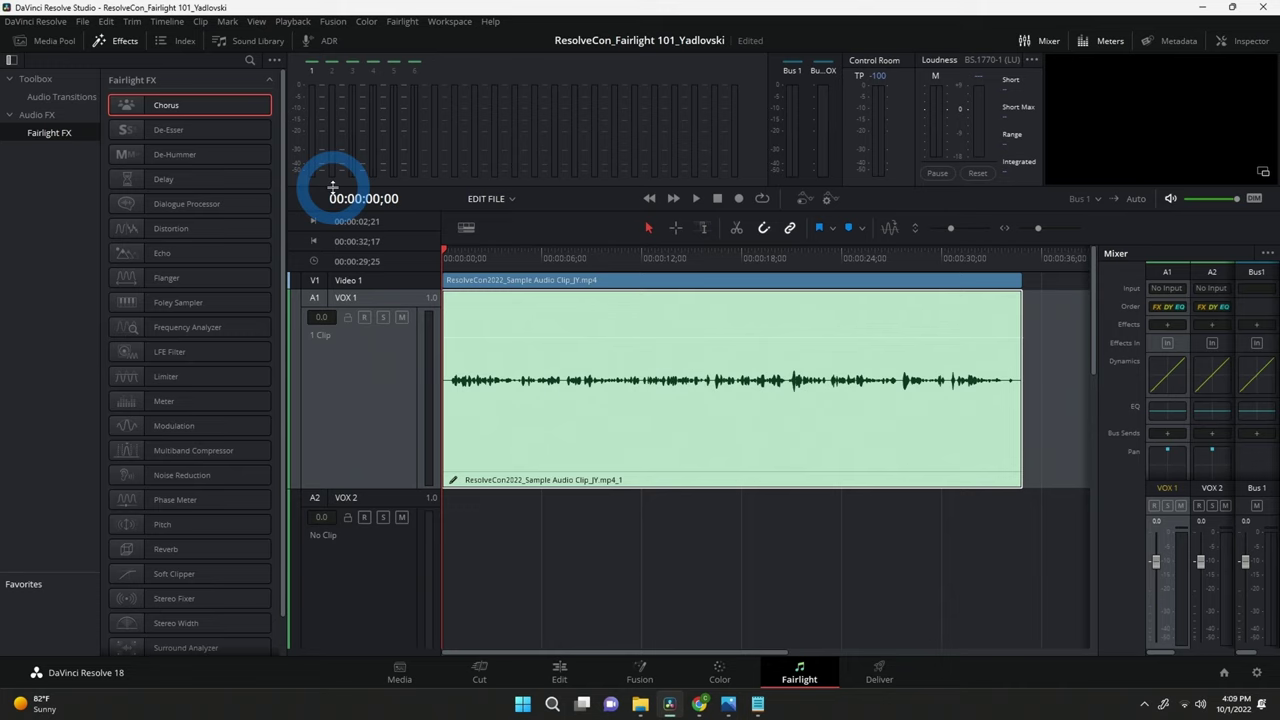
Apply the Chorus effect to the entire VOX 1 track and close the effect's settings window.
left_click_drag(186, 106, 362, 390)
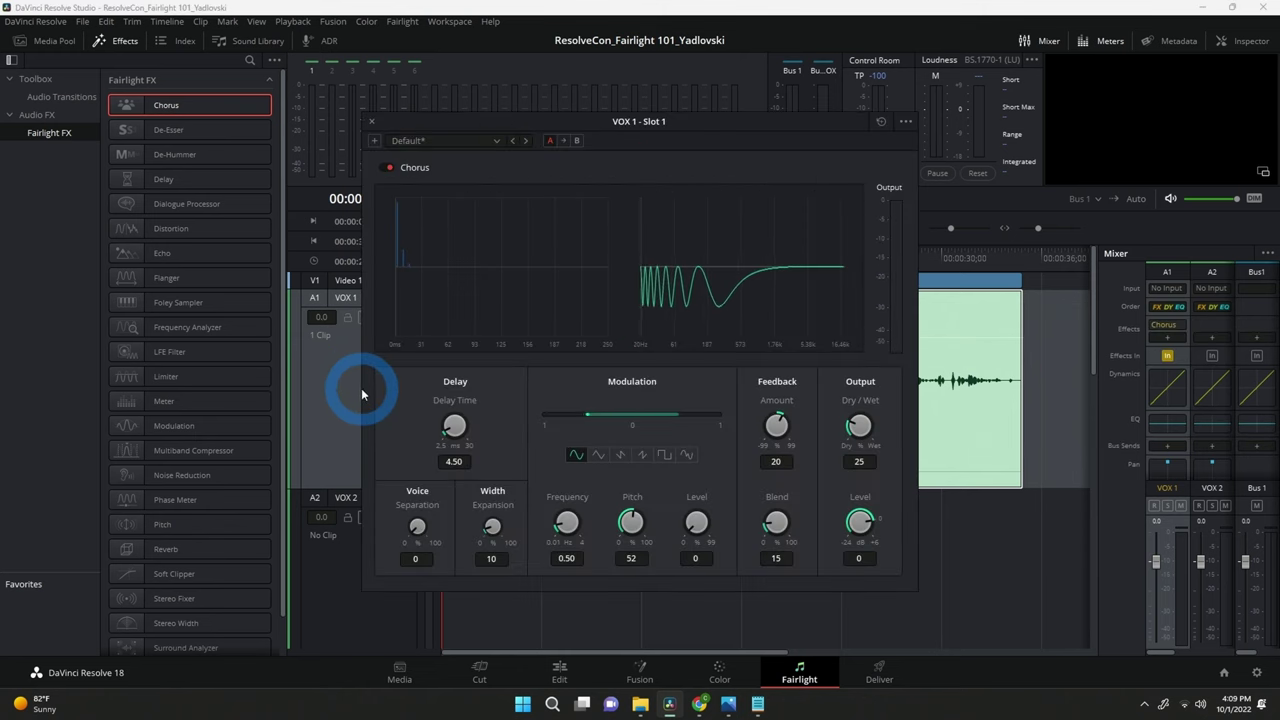
mouse_move(1173, 333)
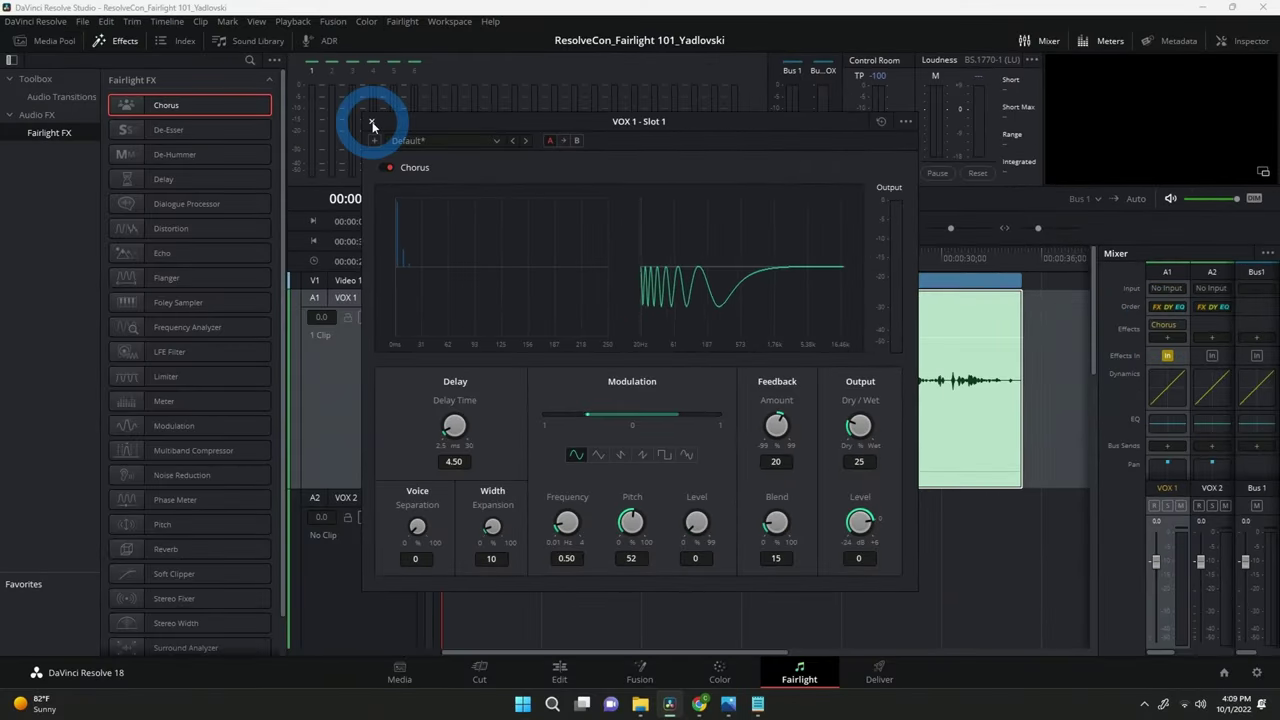
left_click(372, 123)
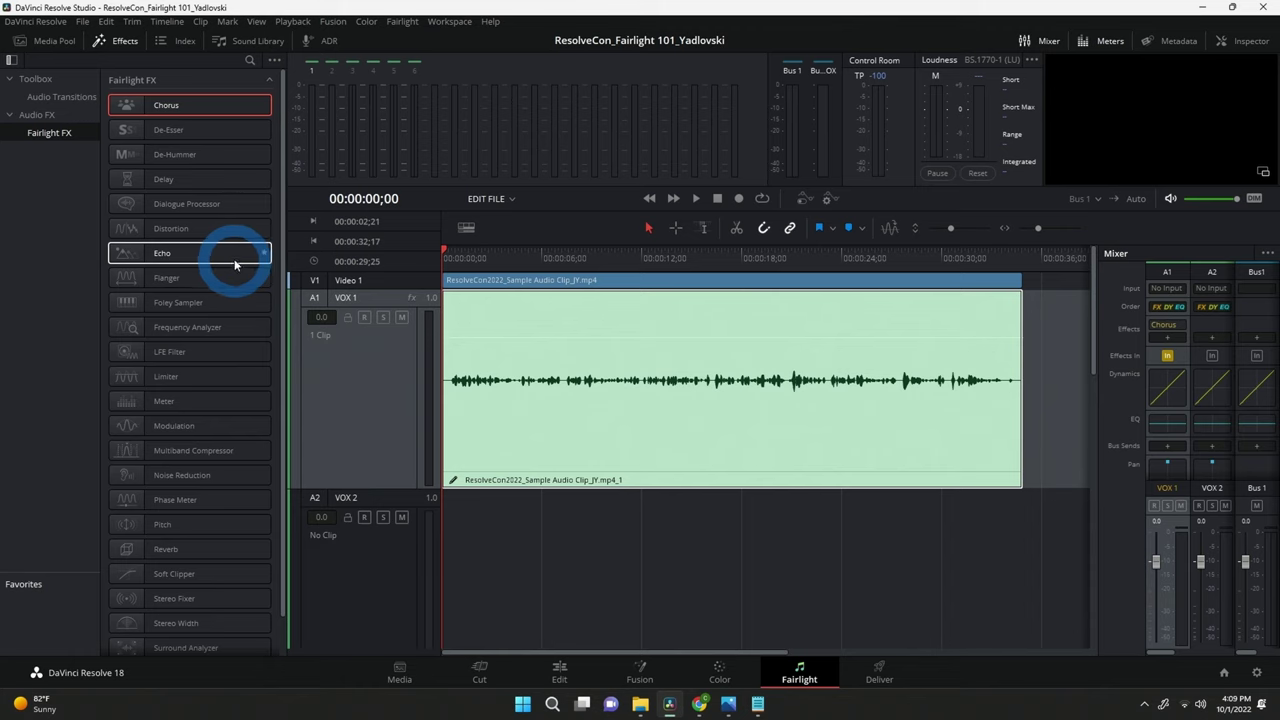
Show the index's track list in place of the effects library and hide the Video 1 track.
left_click(176, 42)
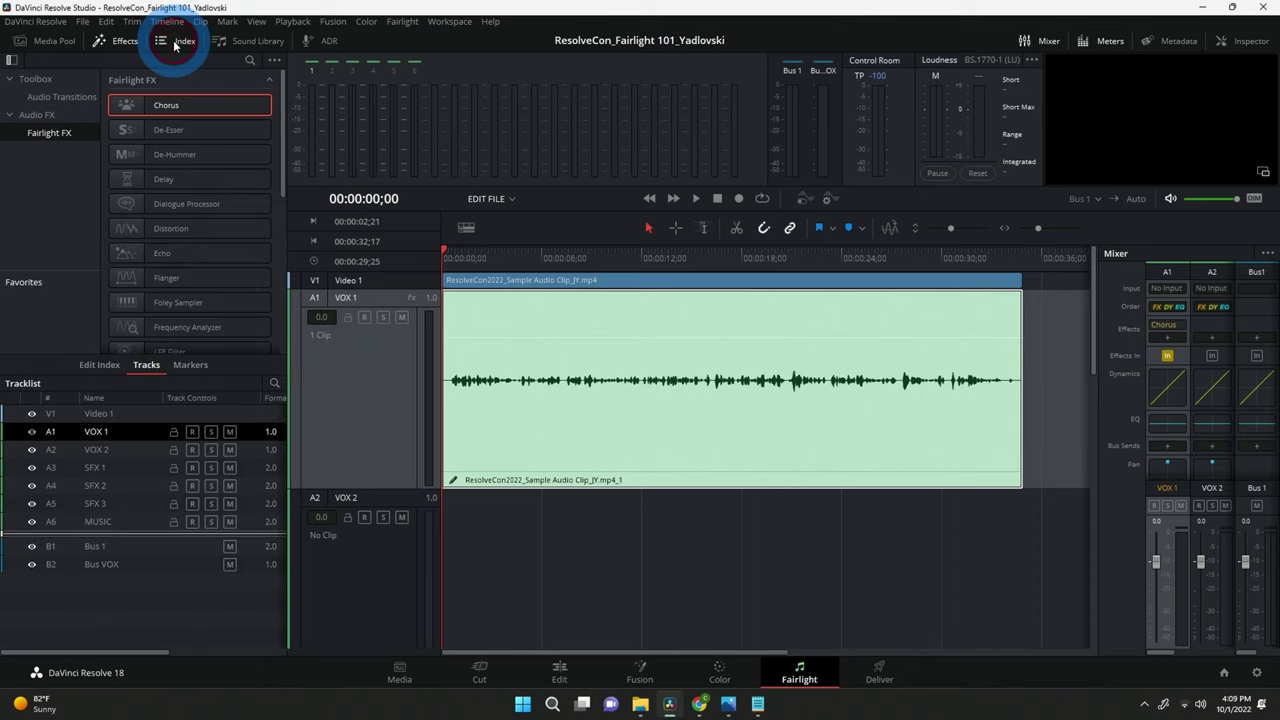
left_click(116, 41)
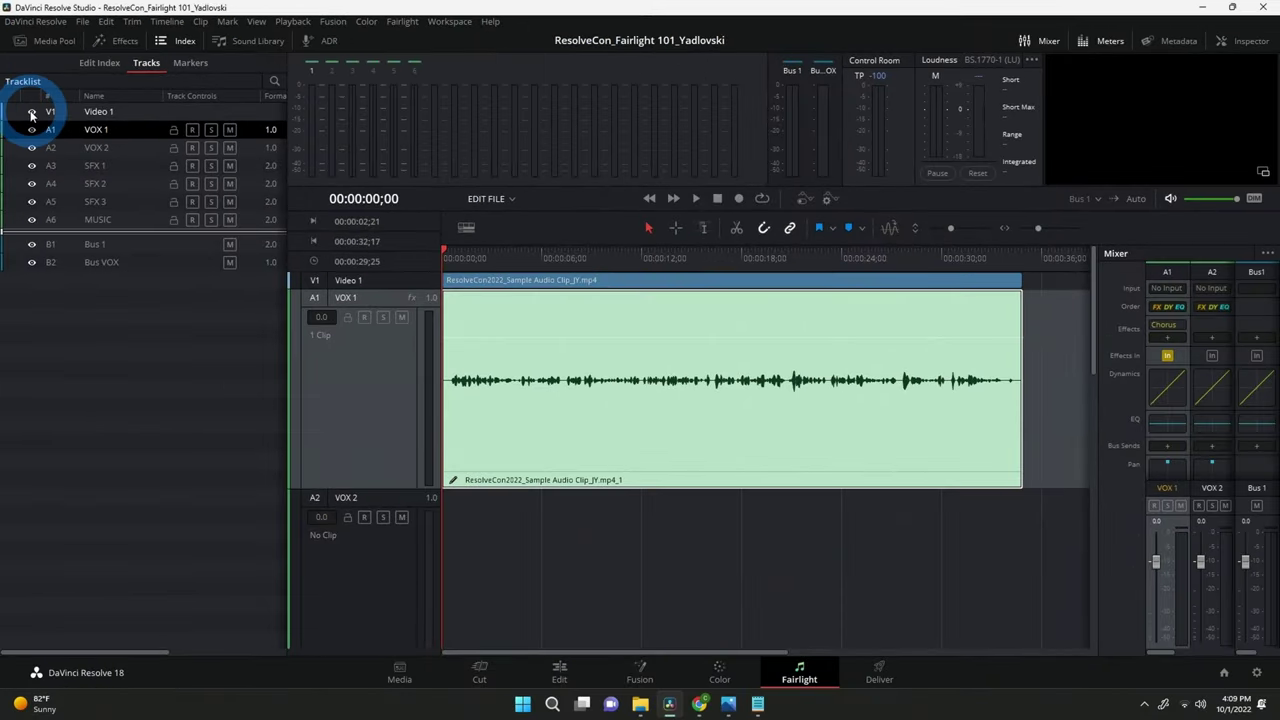
left_click(63, 224)
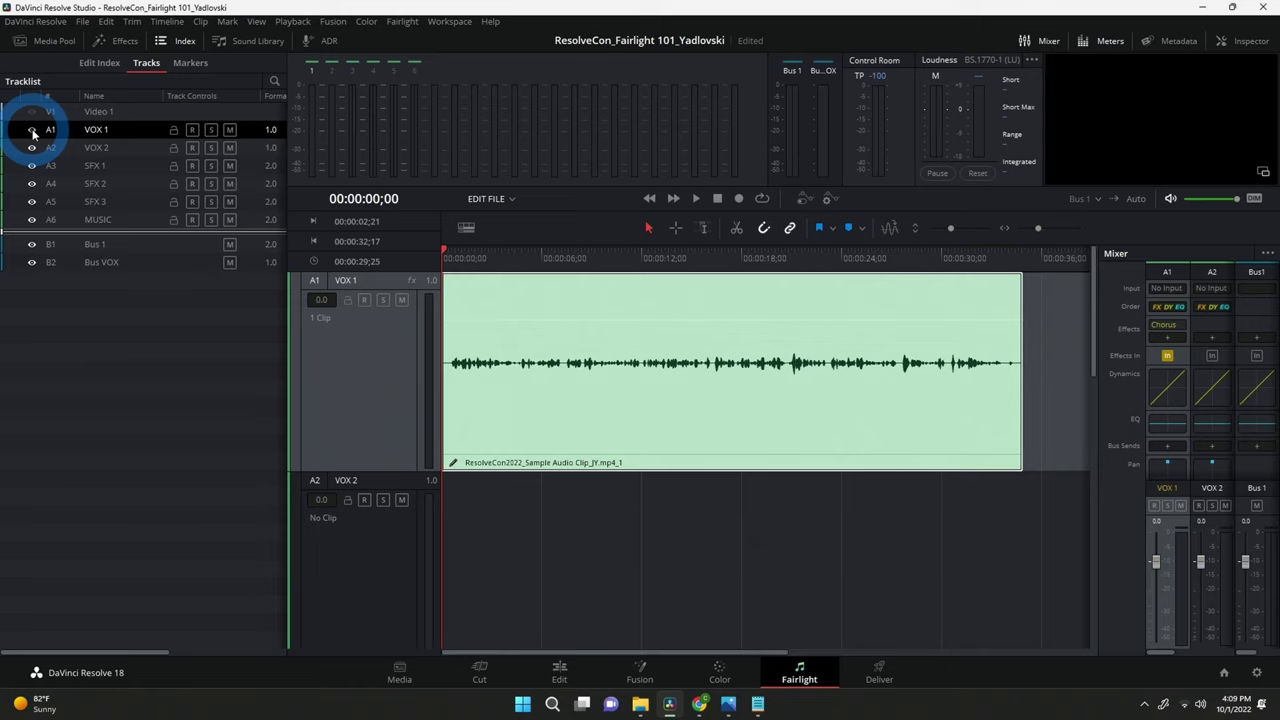
Hide the VOX 1 track from the timeline and show it again.
left_click(32, 132)
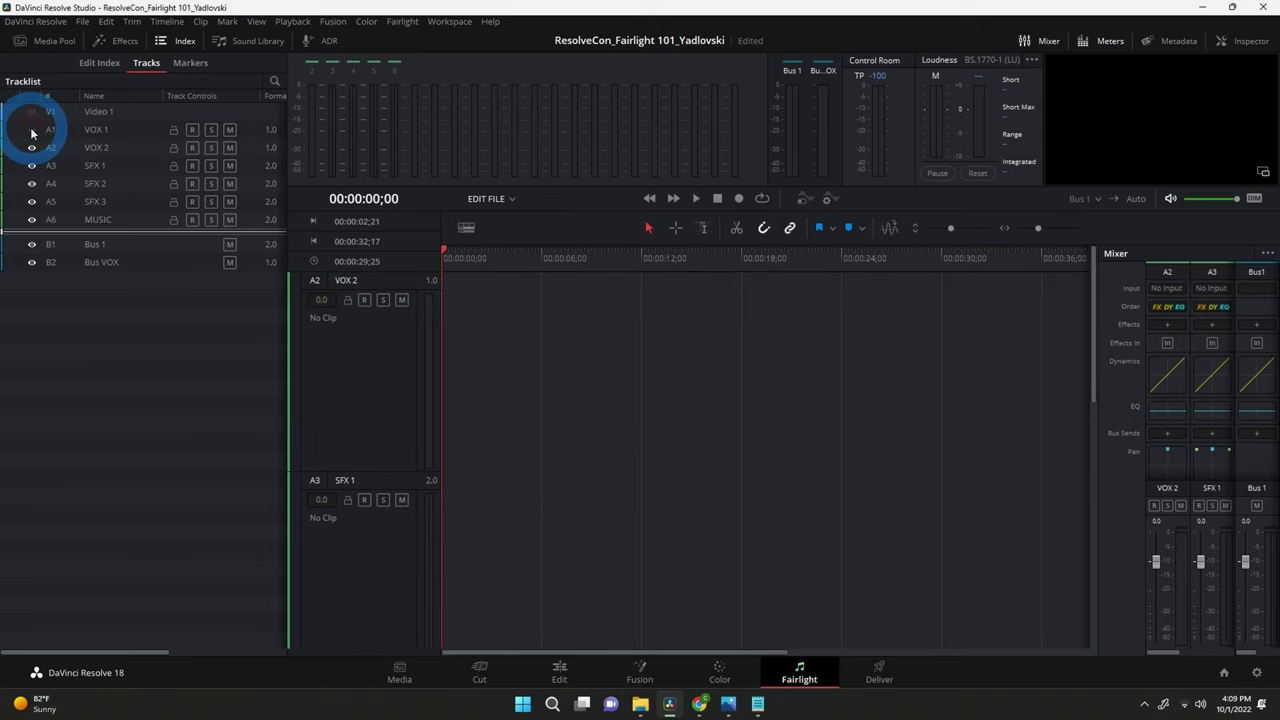
left_click(32, 132)
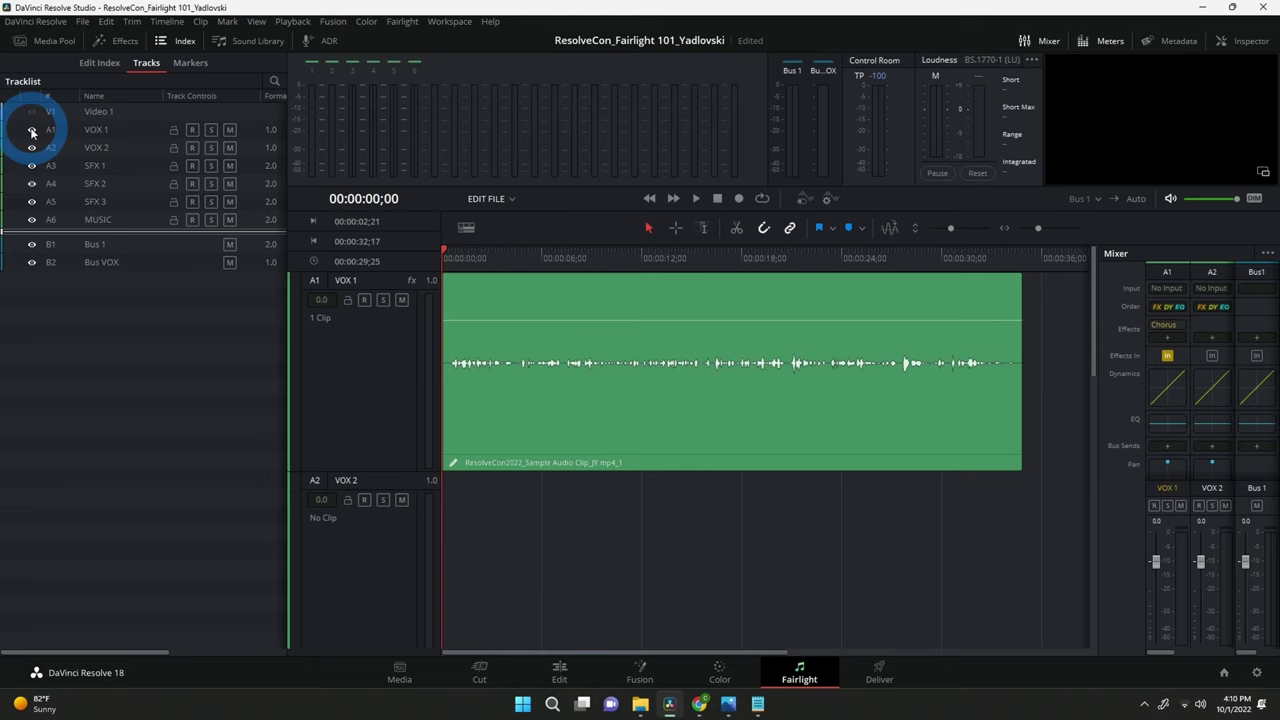
Select the VOX 1 track in the track list, open its name for editing and leave the field without renaming.
left_click(115, 139)
left_click(99, 131)
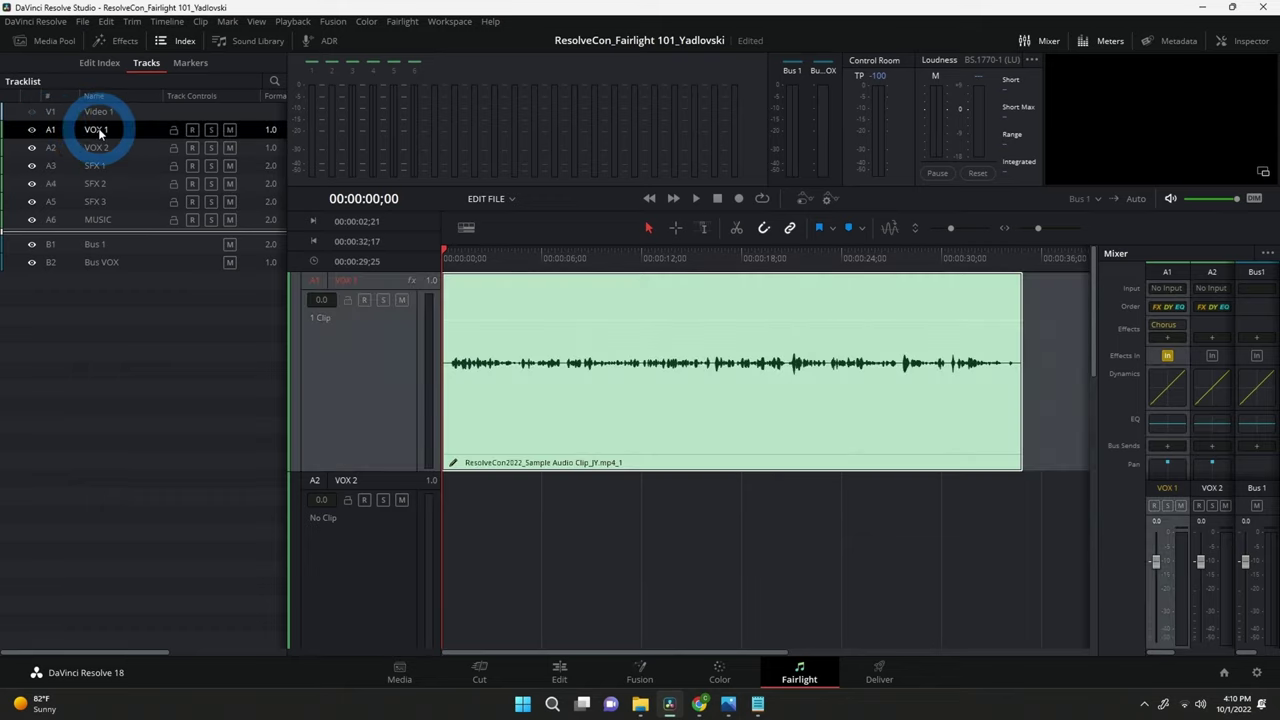
double_click(99, 131)
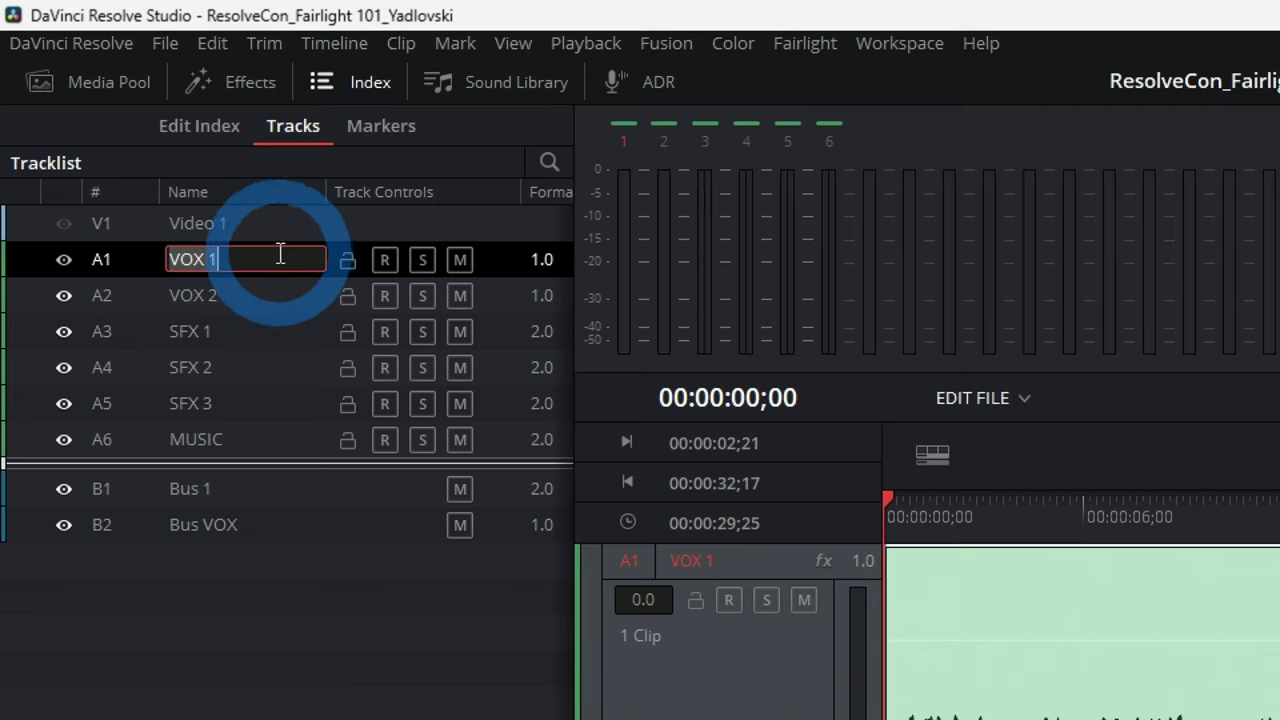
left_click(385, 214)
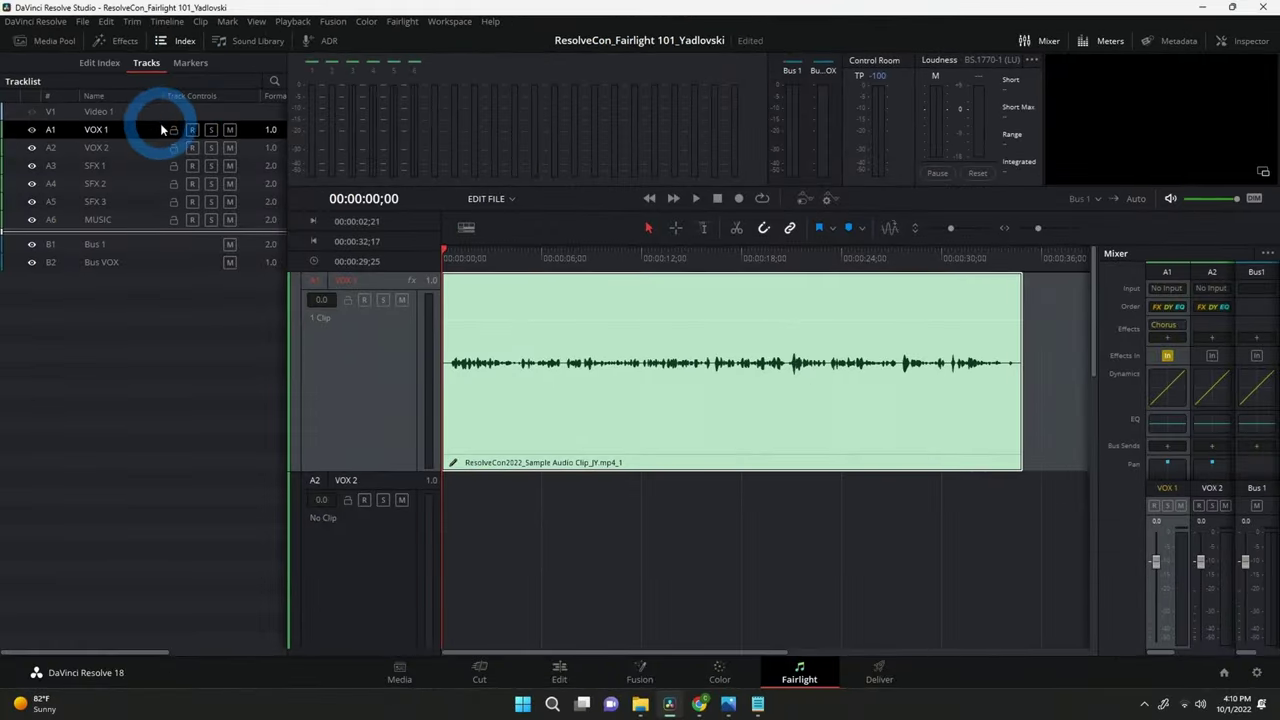
Lock the VOX 1 track.
left_click(173, 132)
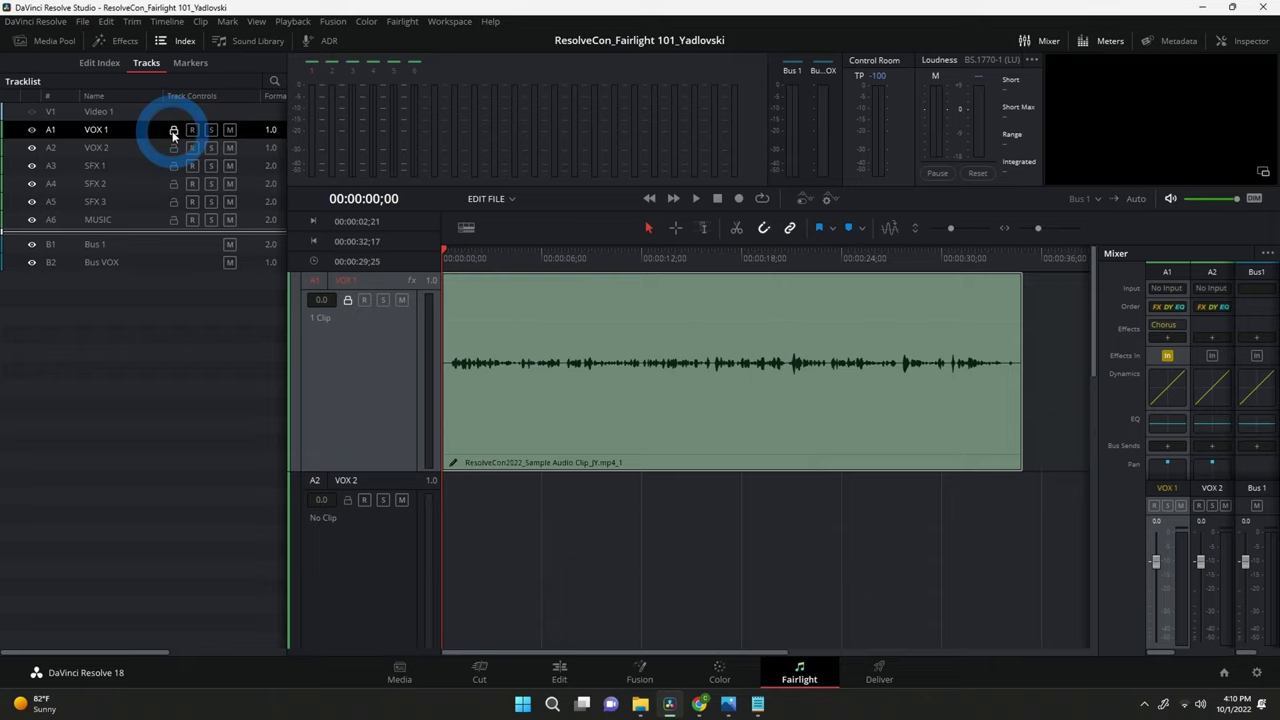
Unlock the VOX 1 track and bring up the track options from its timeline header.
left_click(173, 132)
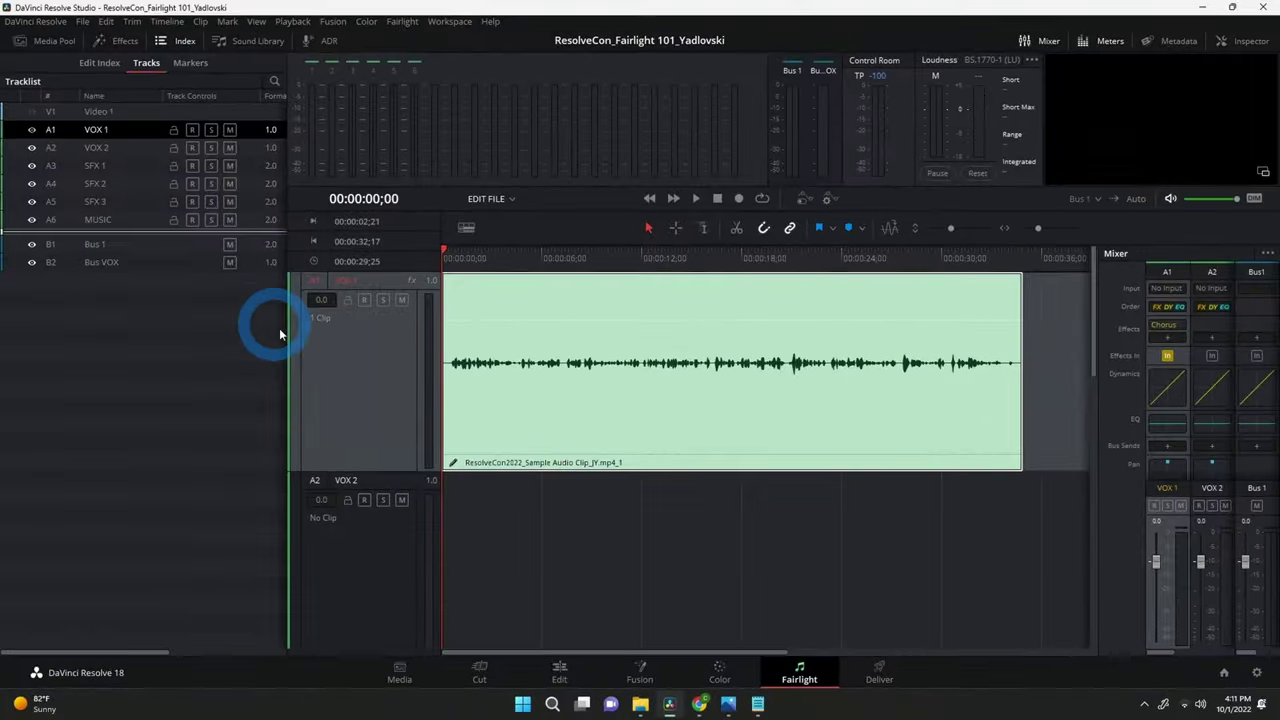
right_click(355, 418)
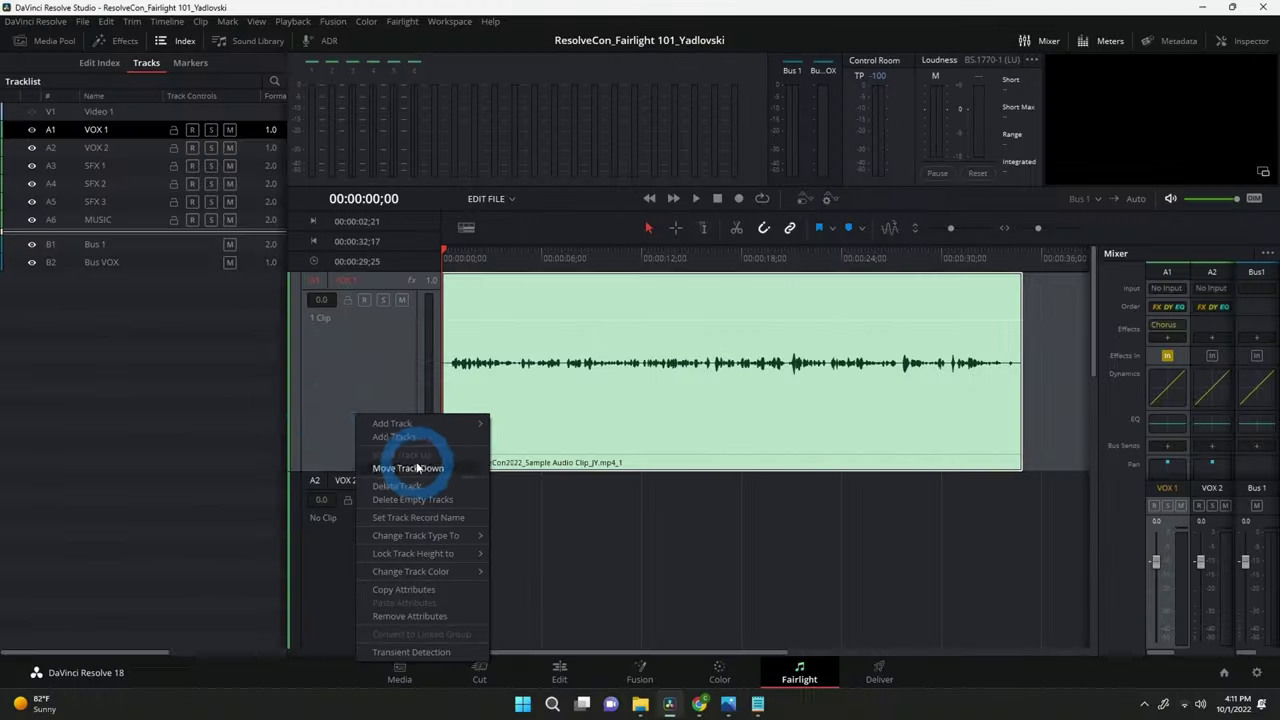
Move the MUSIC track above VOX 1 in the track list.
left_click(126, 220)
left_click_drag(126, 220, 124, 124)
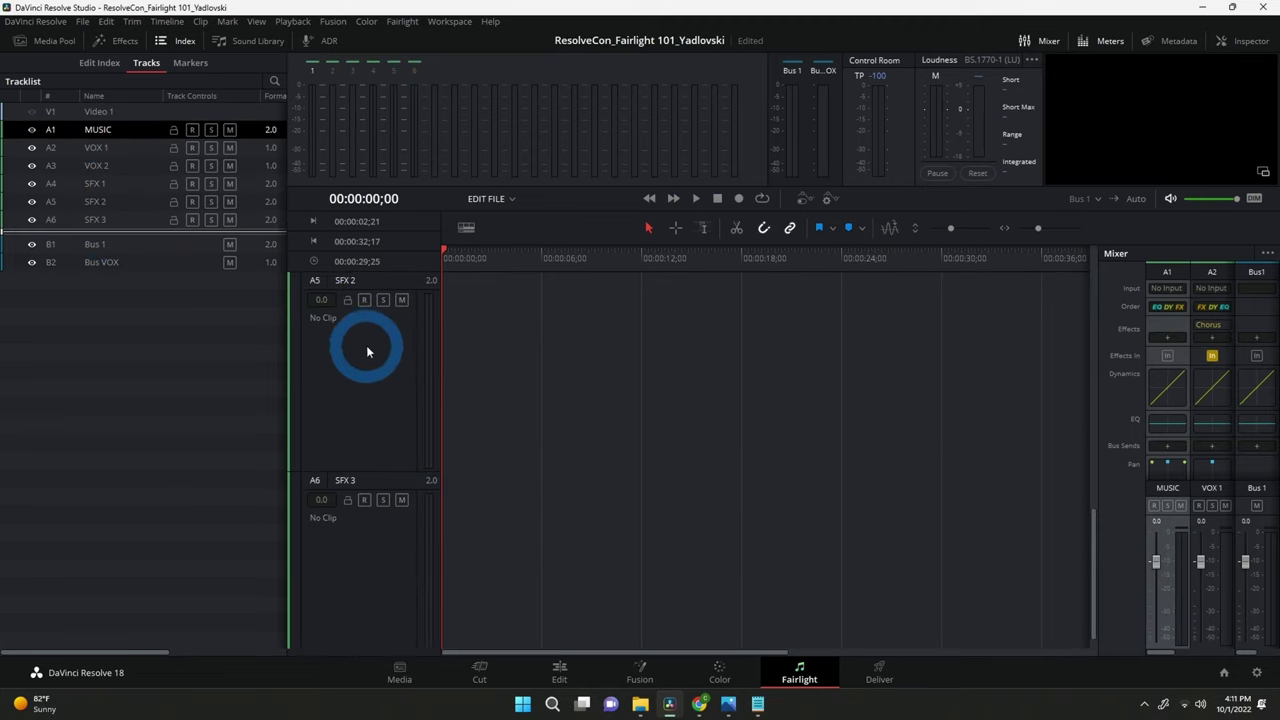
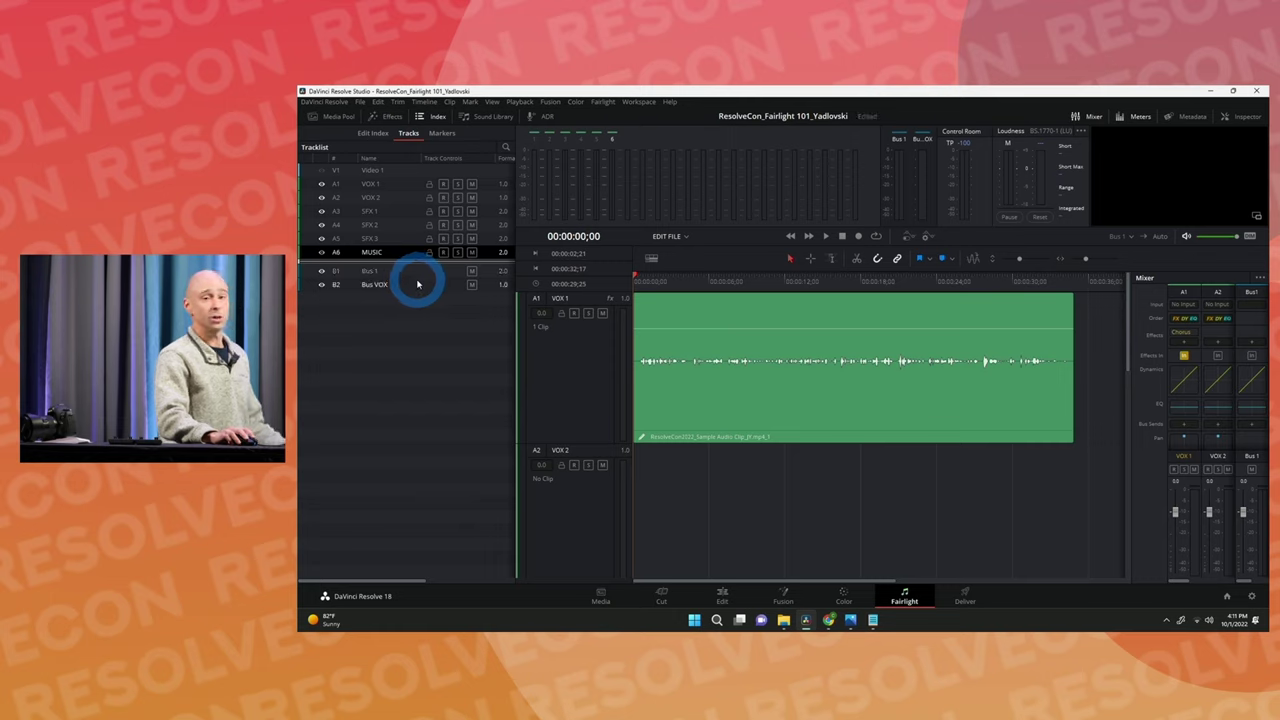
Move Bus 1 above VOX 1 in the track list, and return it to its place below MUSIC.
left_click(416, 278)
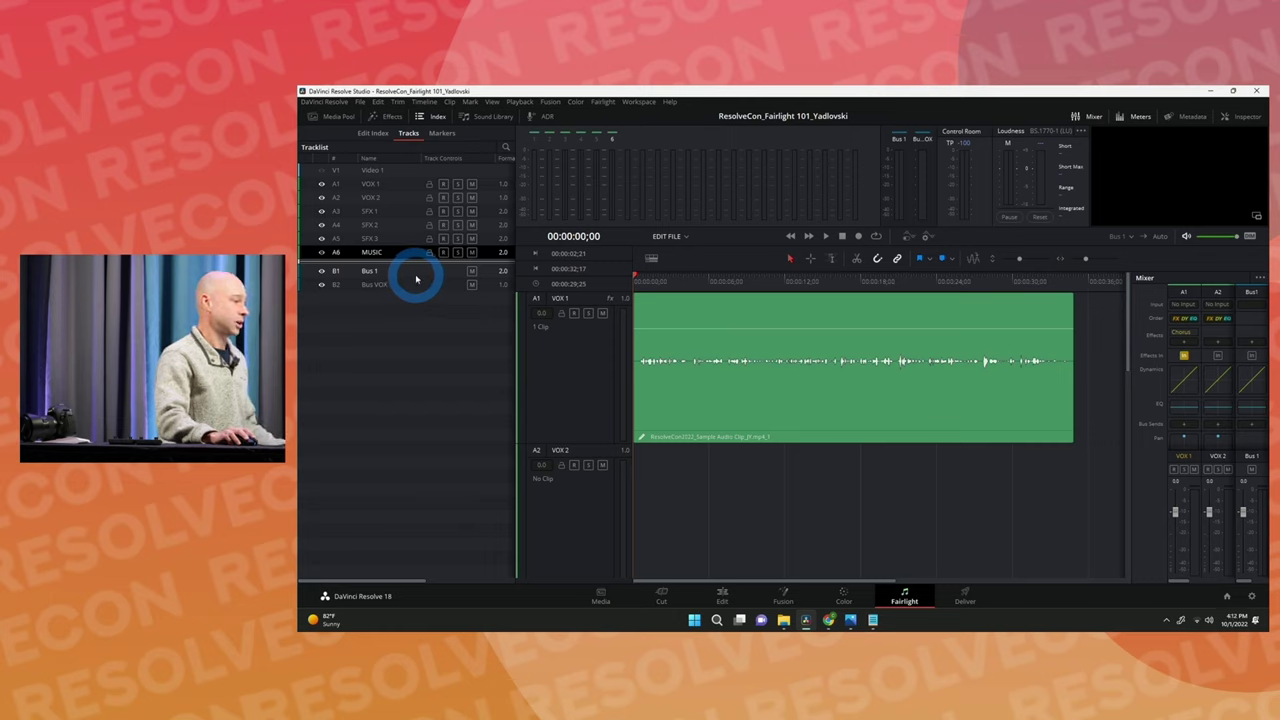
left_click_drag(416, 278, 412, 183)
left_click(584, 371)
mouse_move(584, 371)
left_mouse_down()
mouse_move(569, 421)
mouse_move(580, 480)
mouse_move(566, 417)
mouse_move(647, 423)
left_mouse_up()
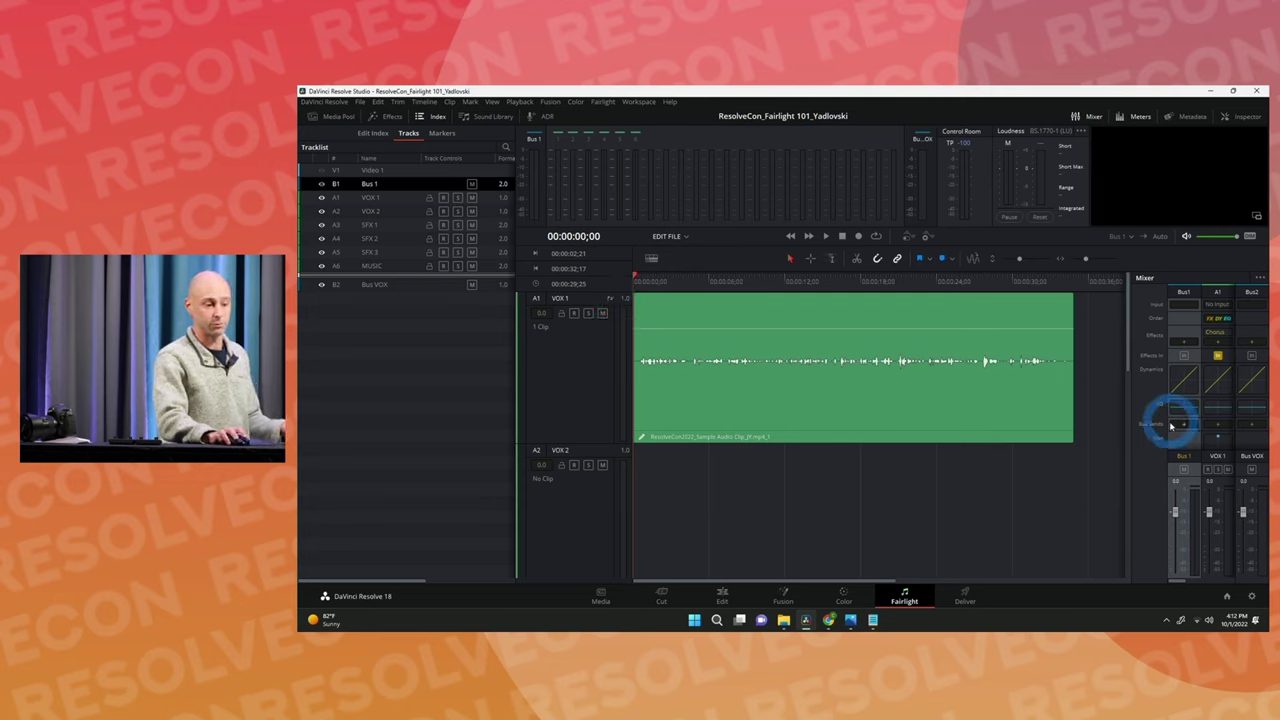
double_click(402, 185)
left_click_drag(402, 185, 400, 277)
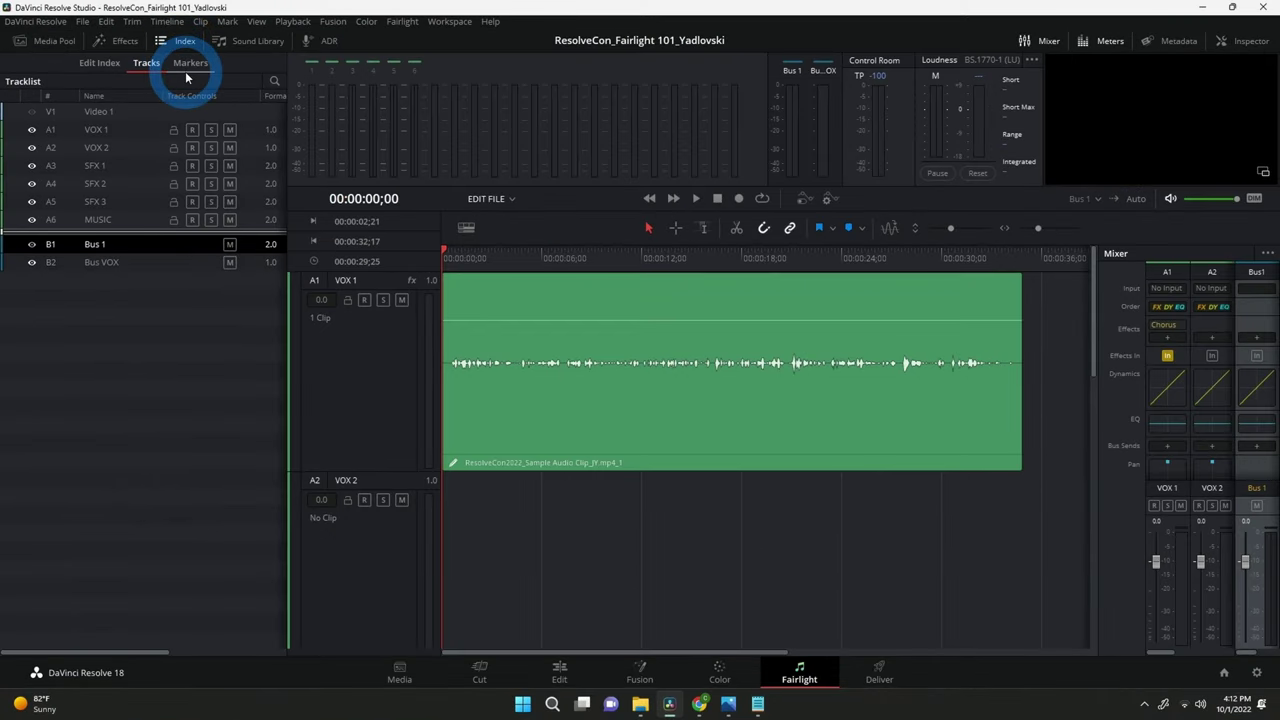
Examine the index's markers view and edit index, and close the index.
left_click(189, 64)
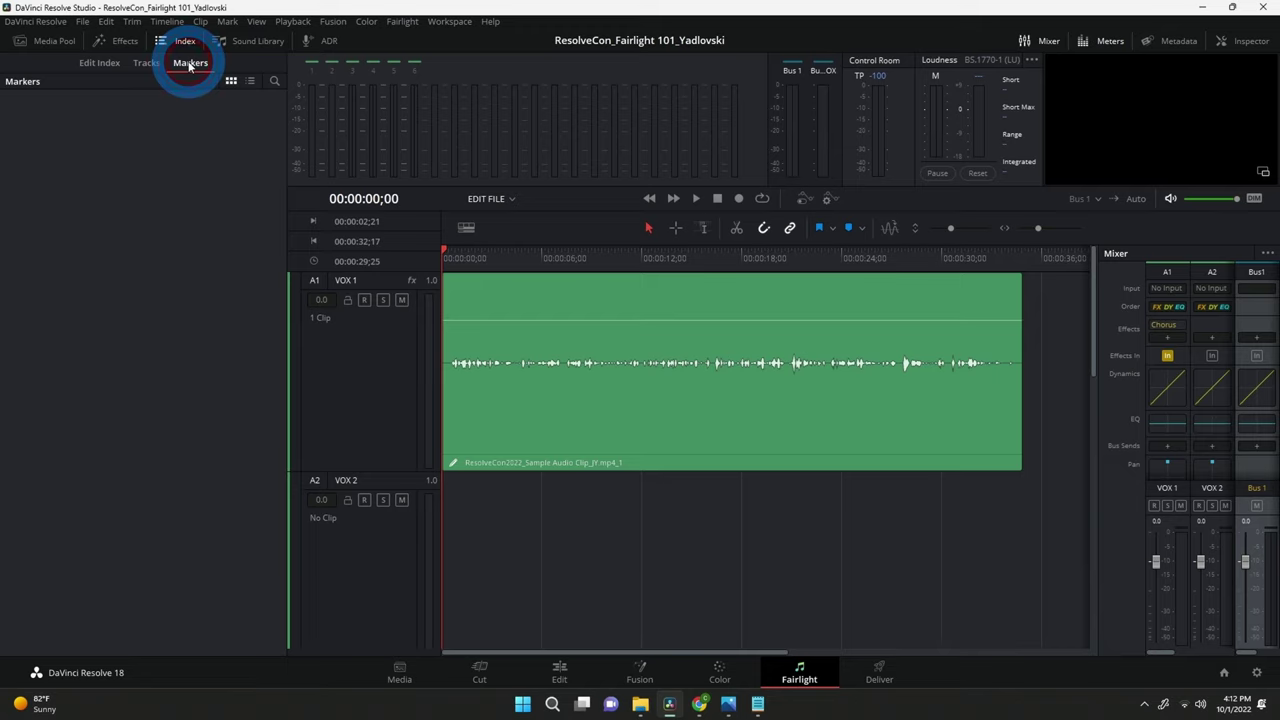
left_click(99, 63)
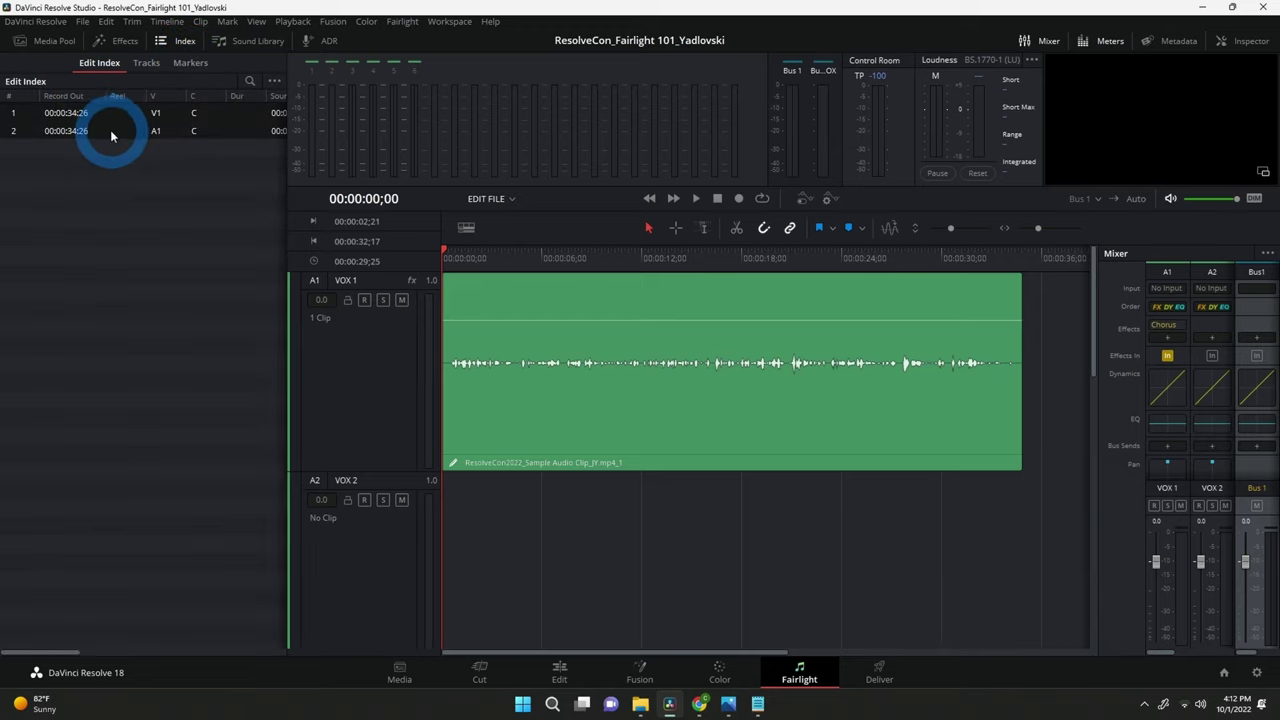
left_click(185, 40)
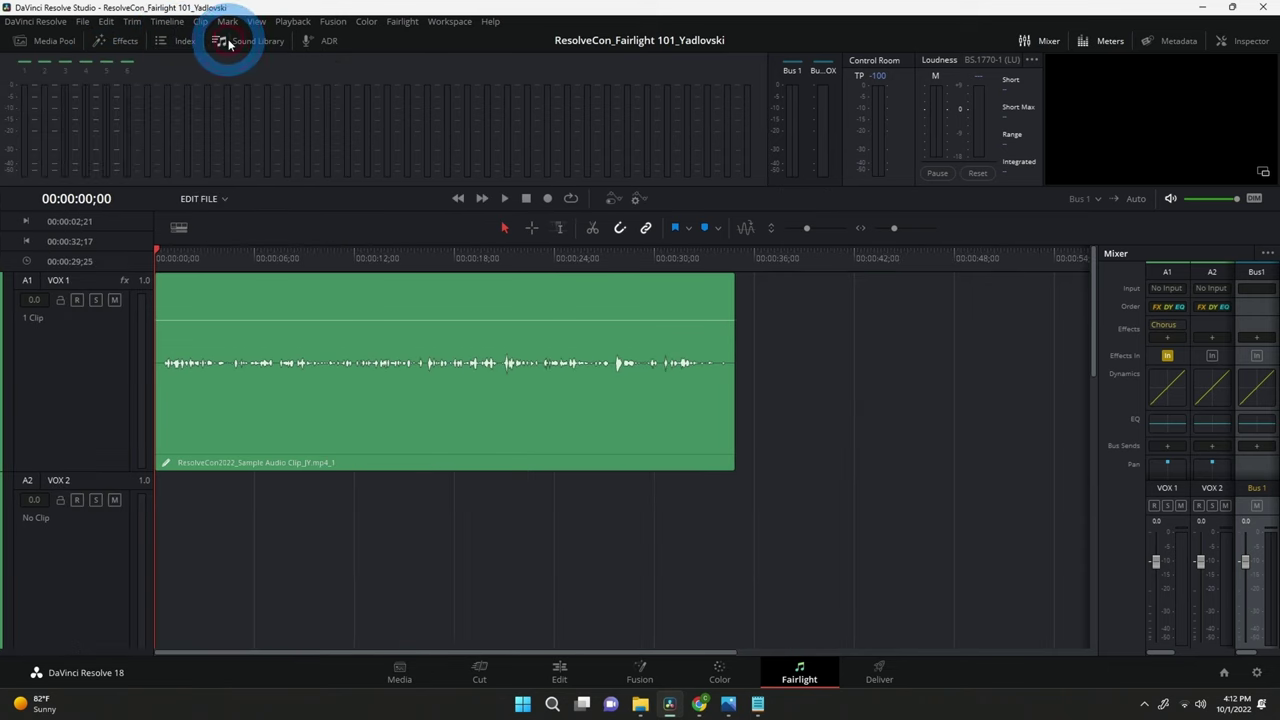
Examine the Sound Library and the ADR tools, closing each one after viewing it.
left_click(260, 41)
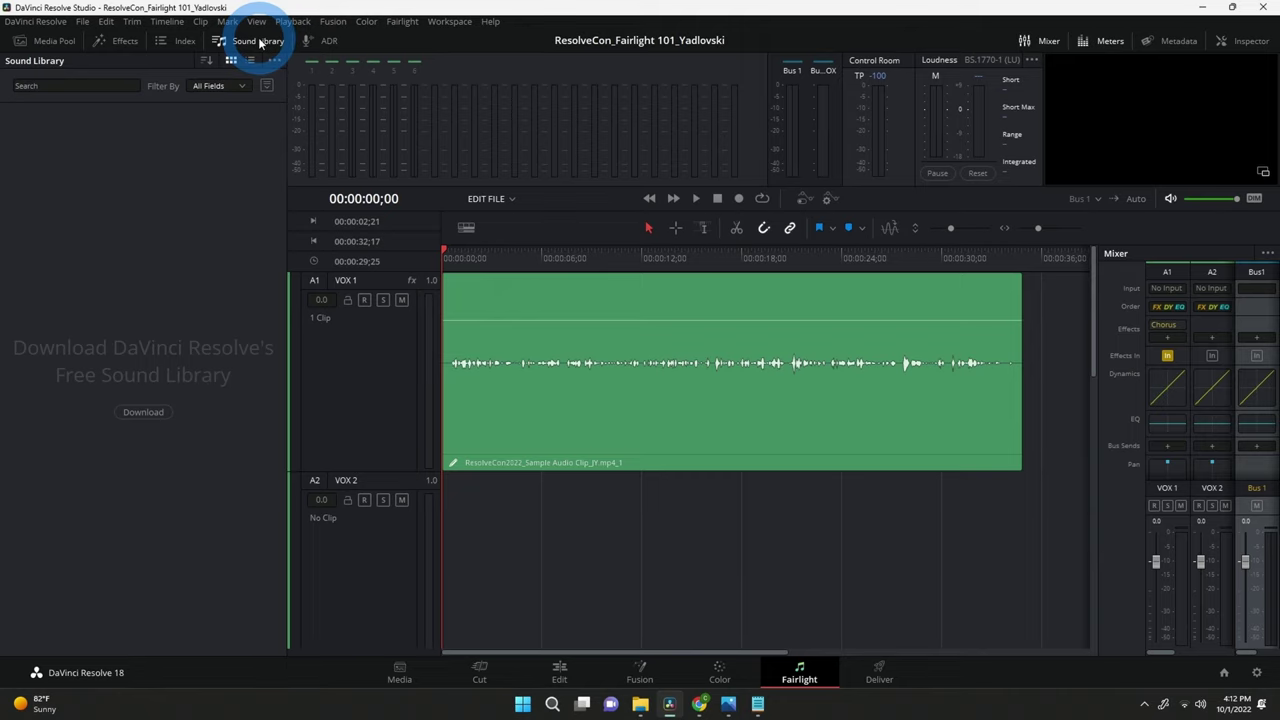
left_click(258, 42)
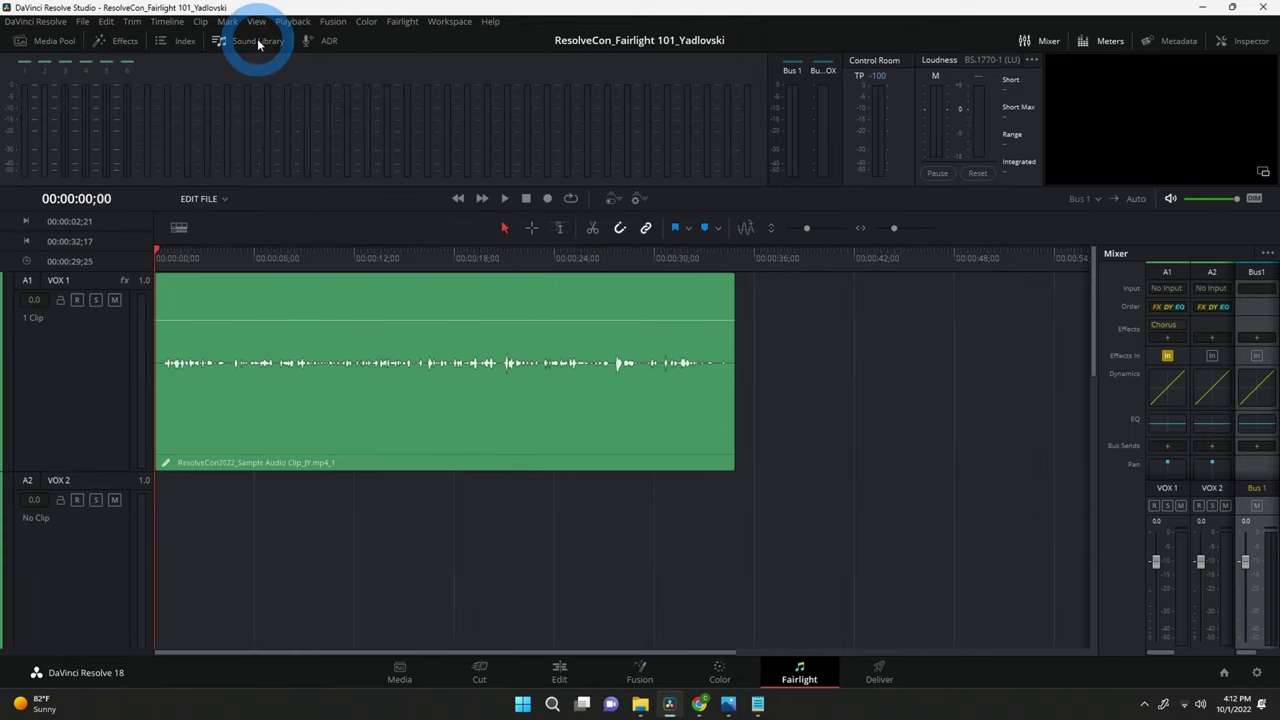
left_click(325, 42)
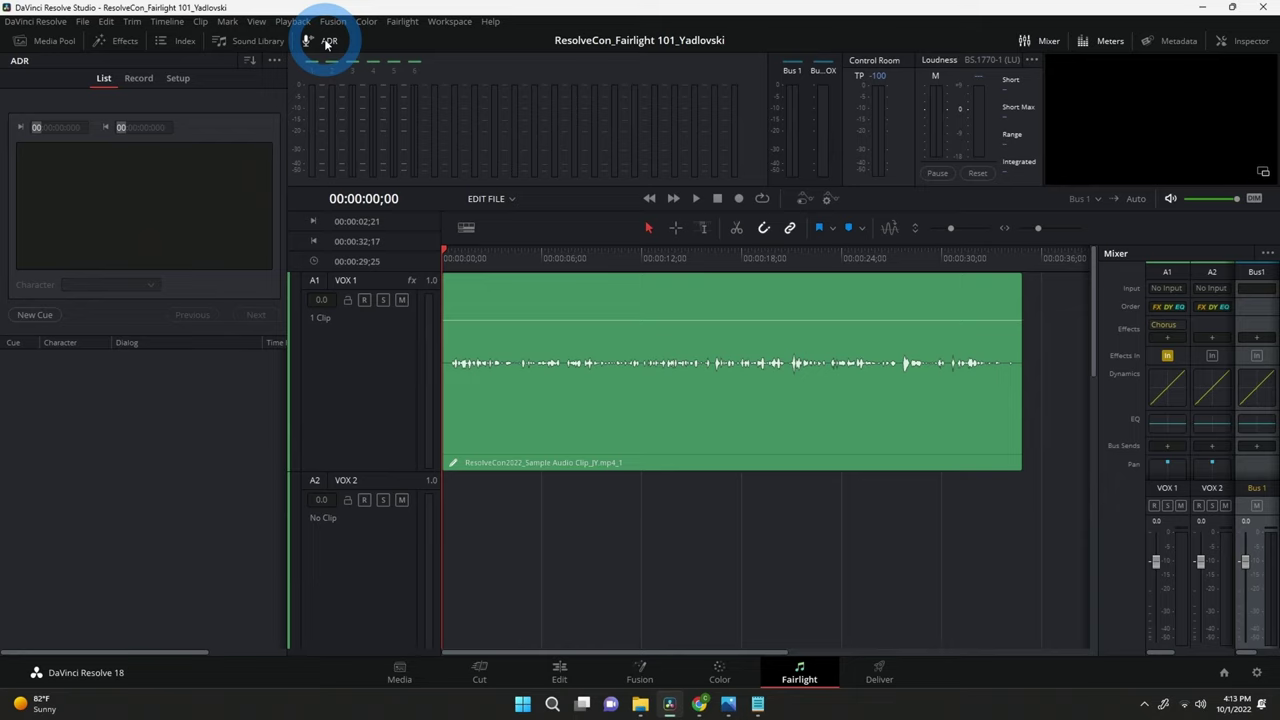
left_click(324, 42)
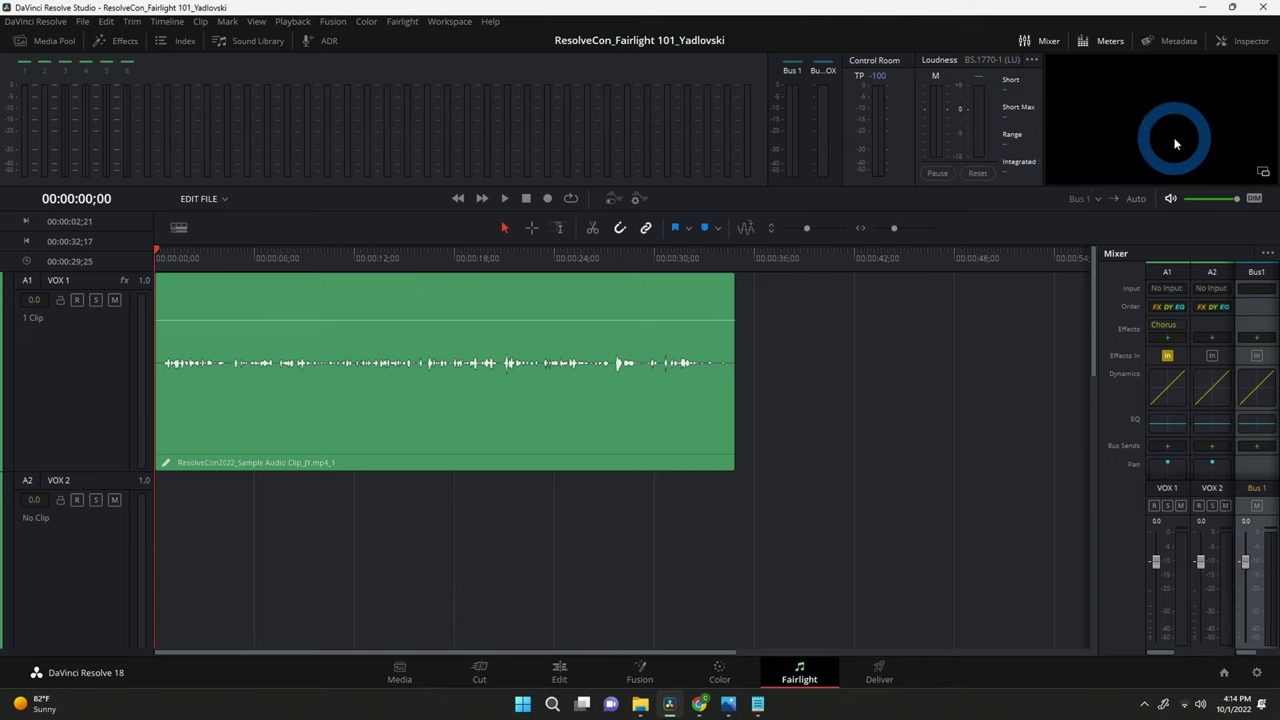
Detach the viewer into a floating window and set the playhead at 00:00:06;11.
left_click(170, 258)
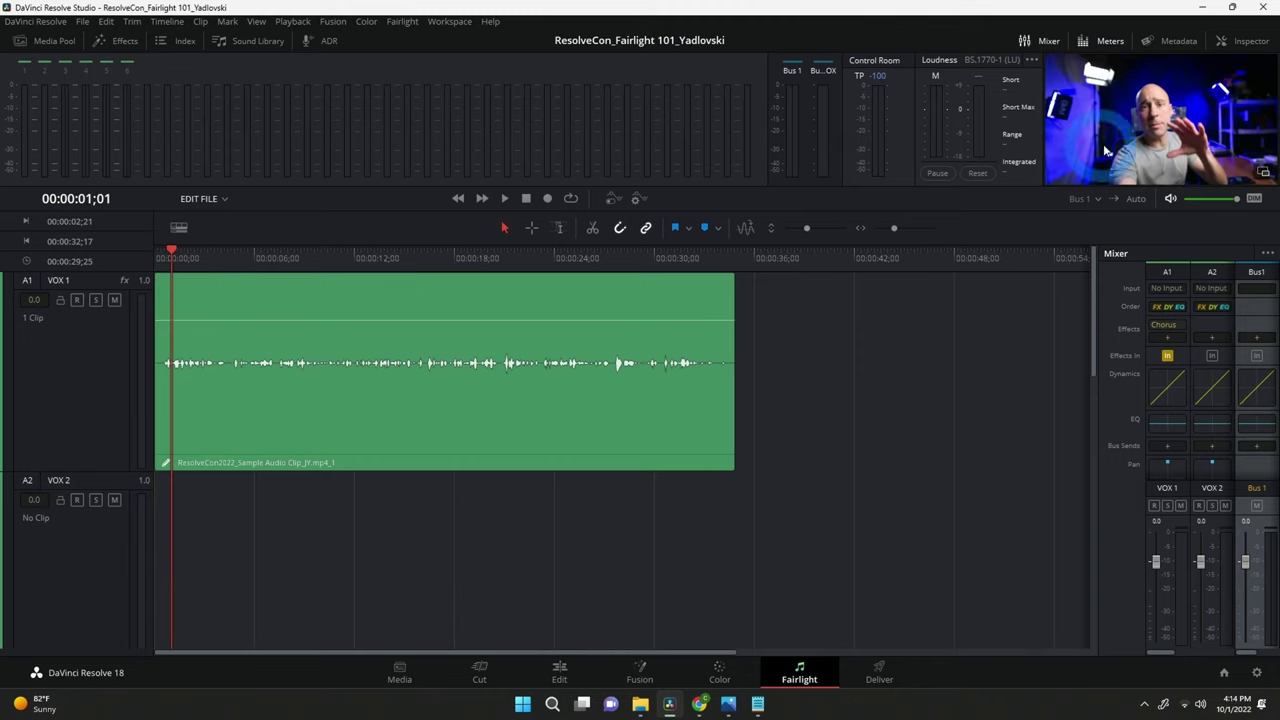
left_click(1263, 176)
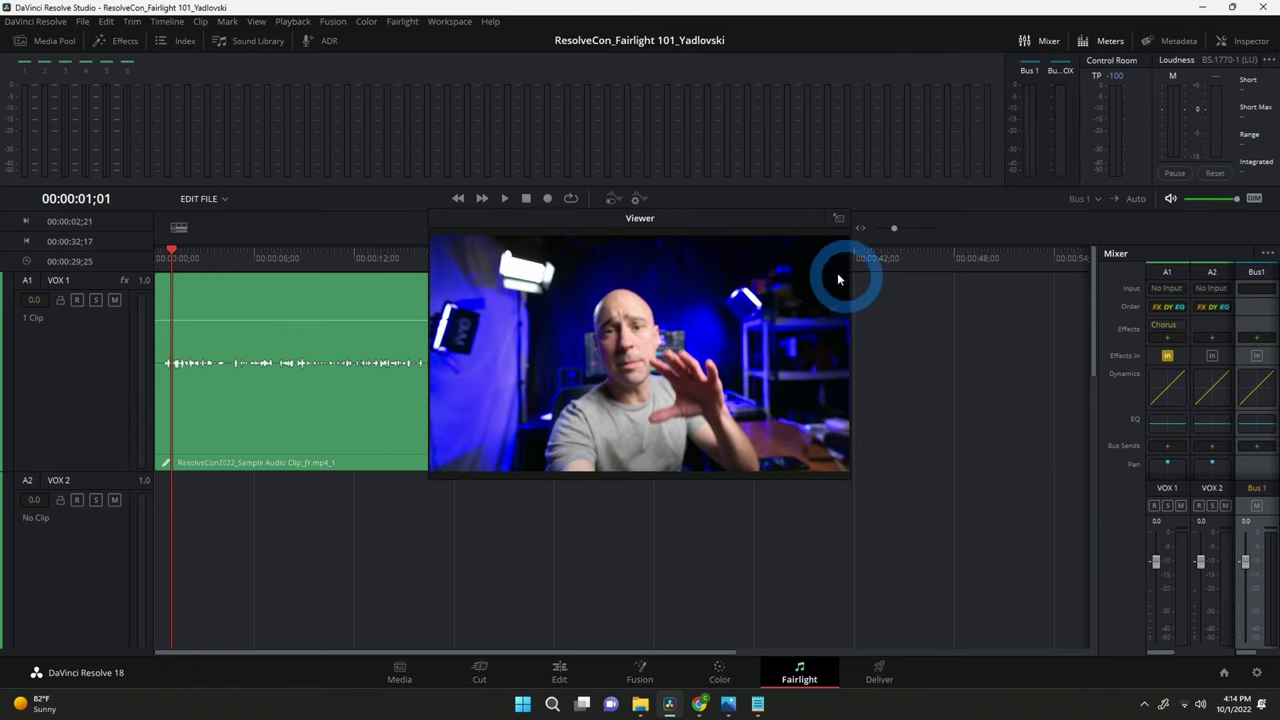
left_click(261, 254)
Reposition the floating viewer above the timeline, try to resize it, and dock it again.
left_click_drag(493, 217, 416, 35)
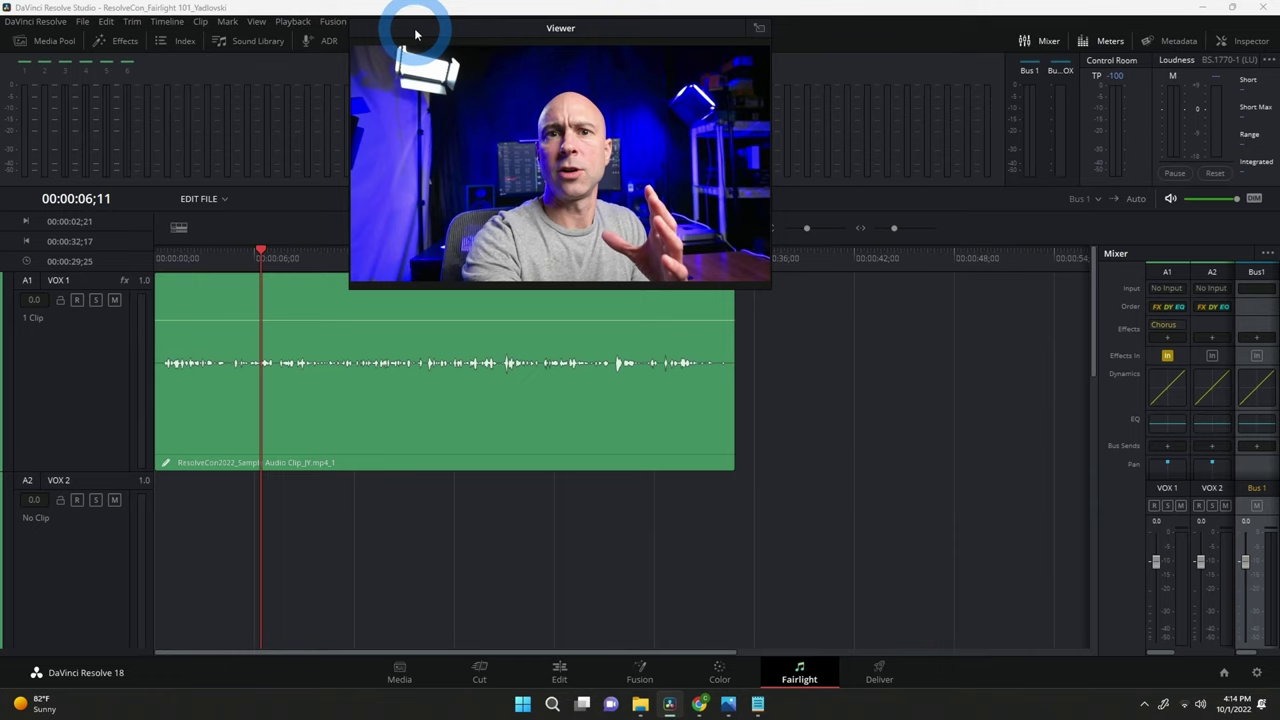
left_click_drag(769, 288, 697, 182)
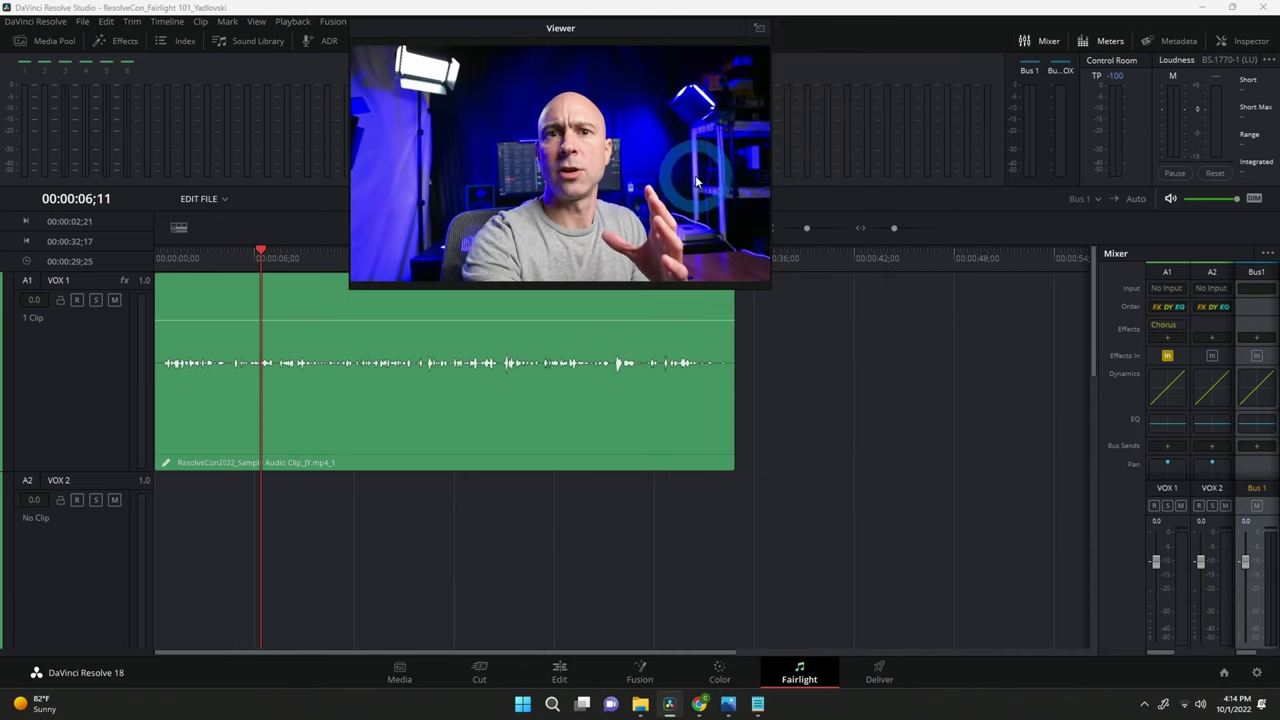
left_click(760, 31)
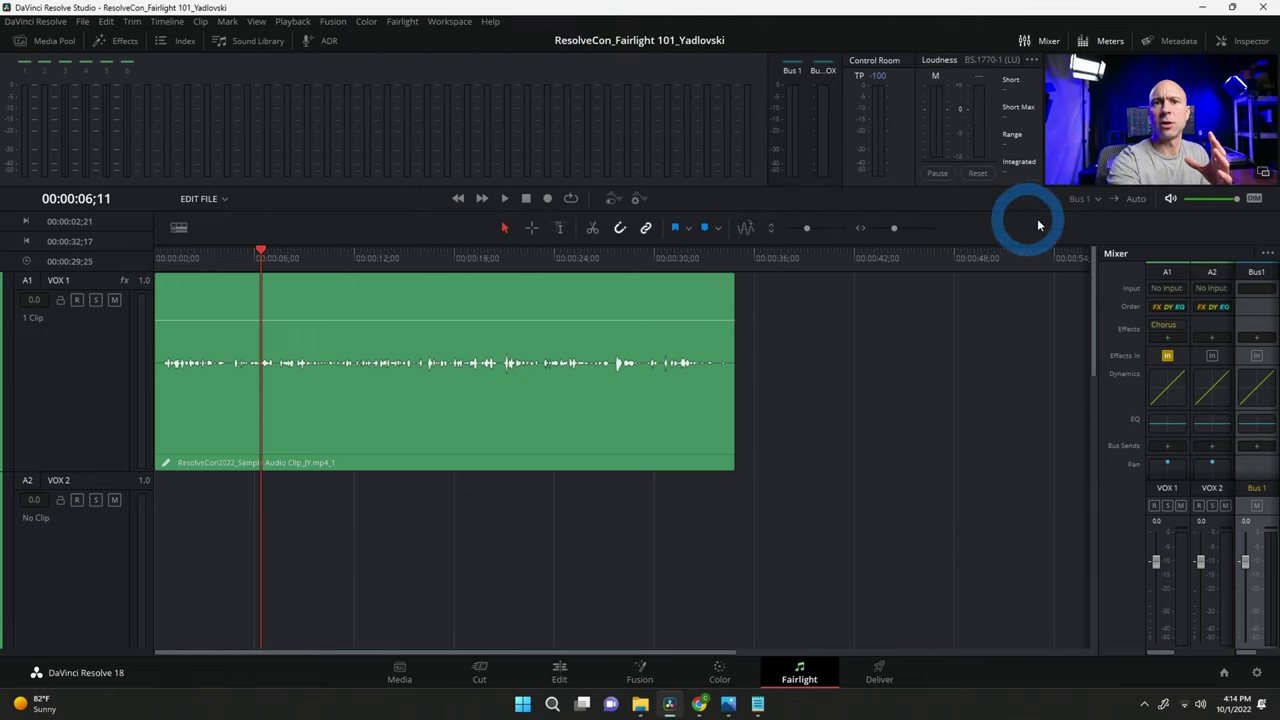
Examine the timecode display formats and the list of available timelines without changing either.
right_click(76, 200)
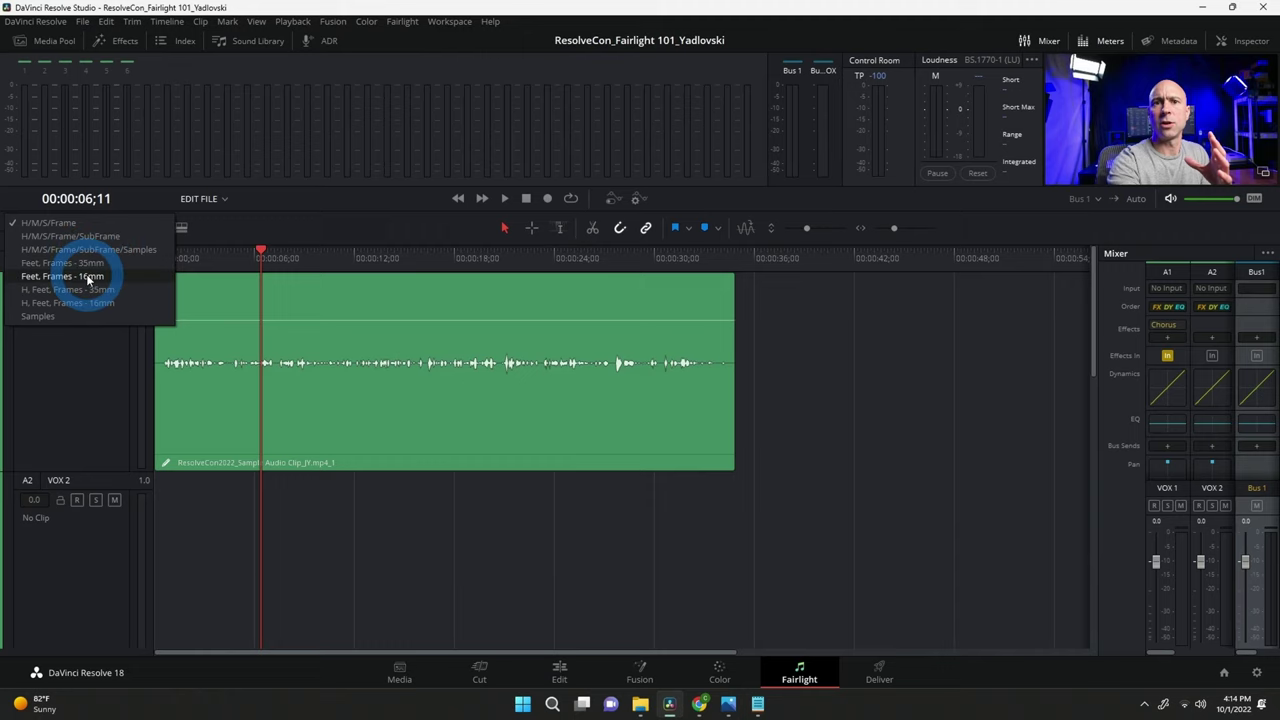
left_click(122, 204)
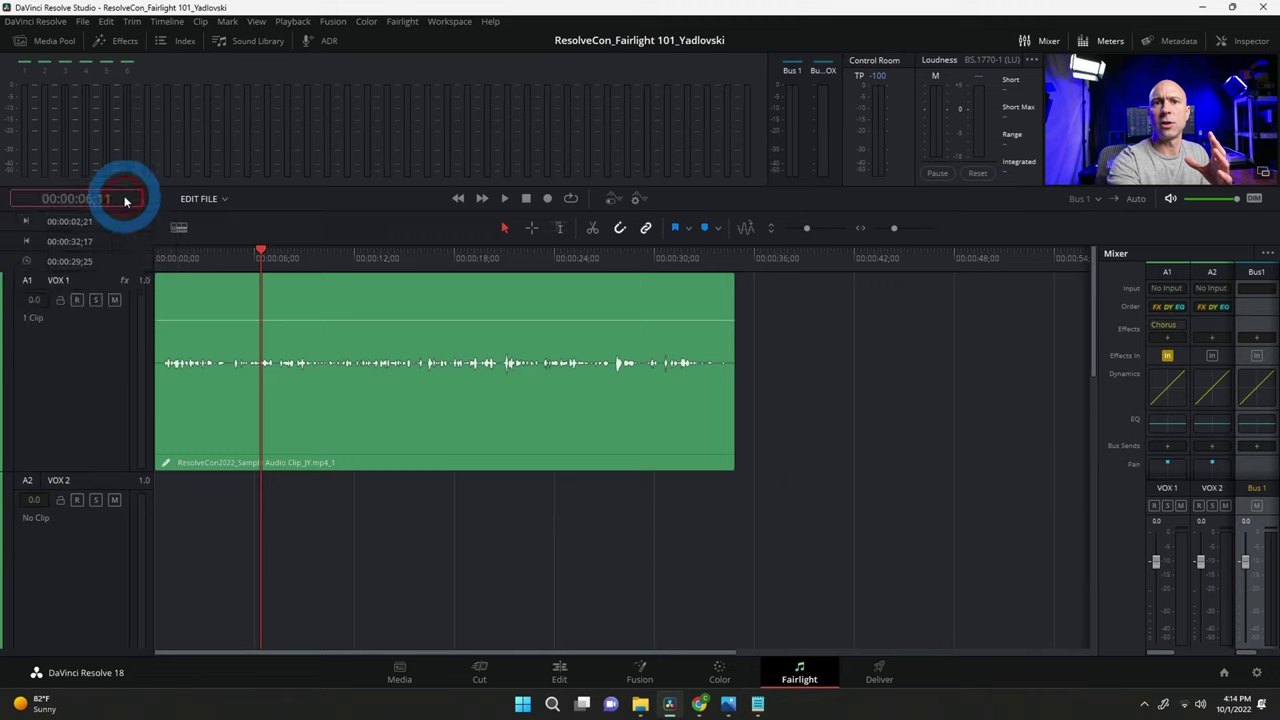
left_click(224, 200)
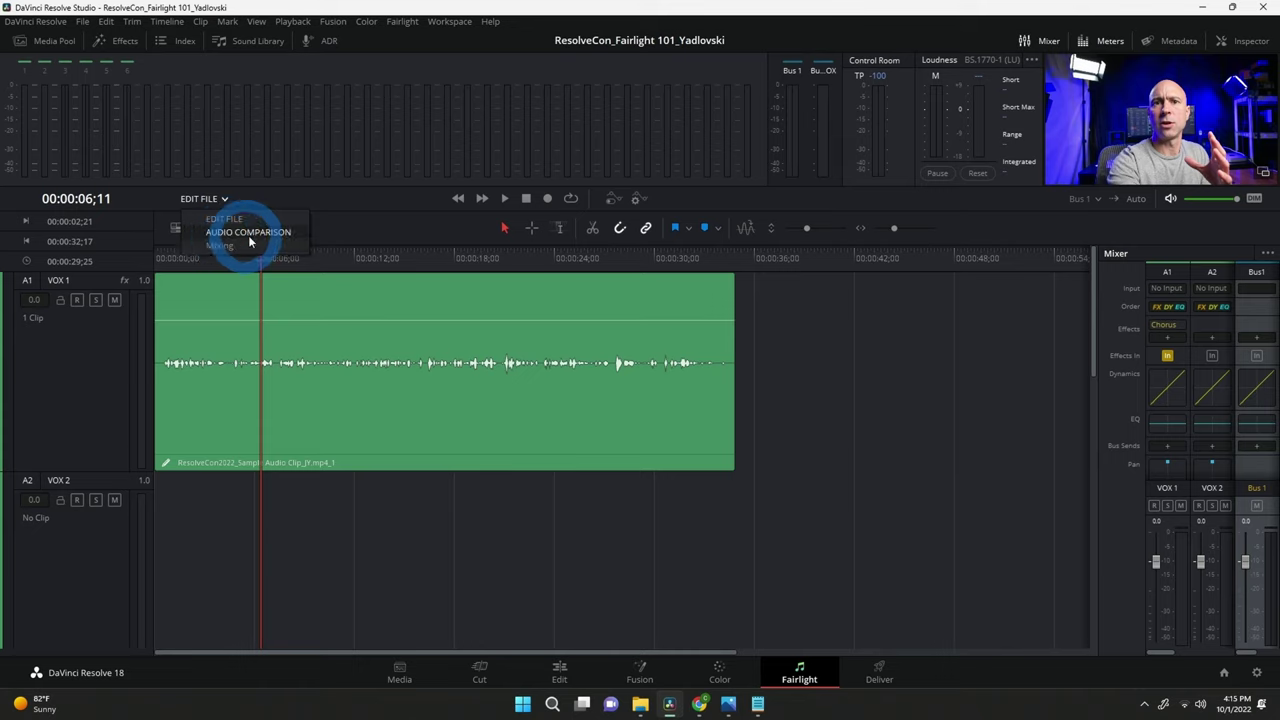
left_click(329, 225)
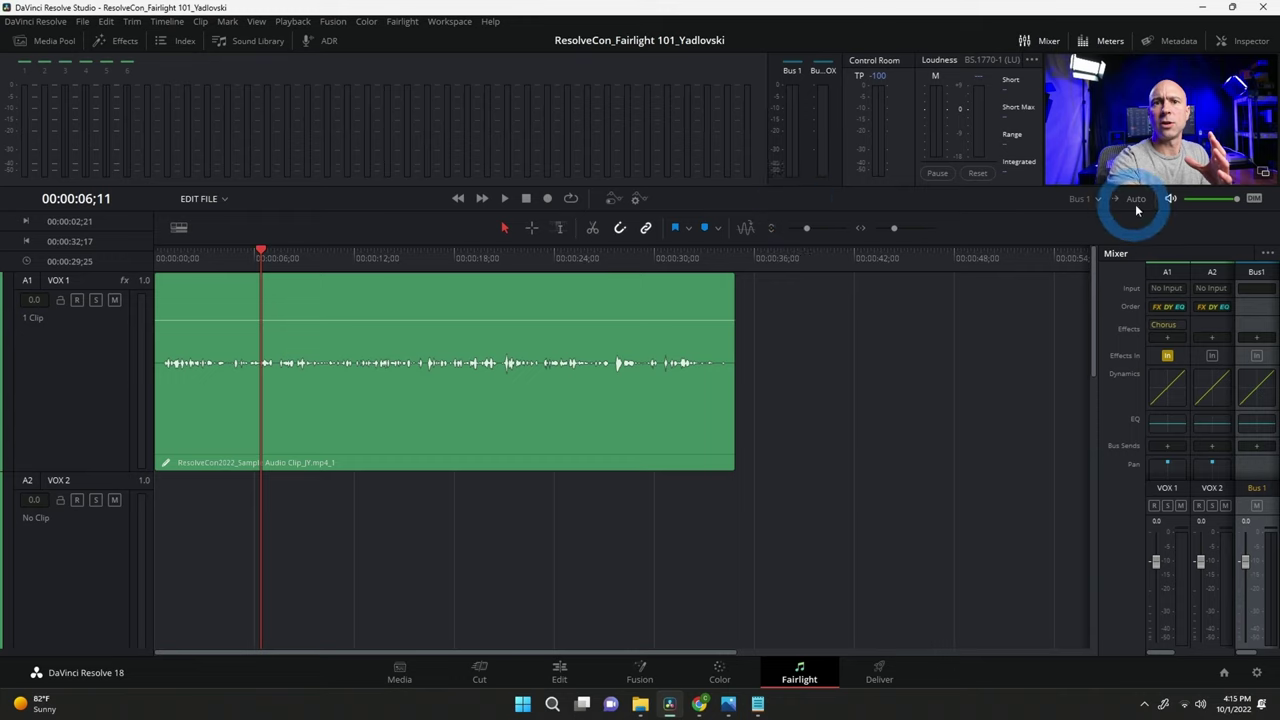
Mute the monitoring output and unmute it again.
left_click(1170, 201)
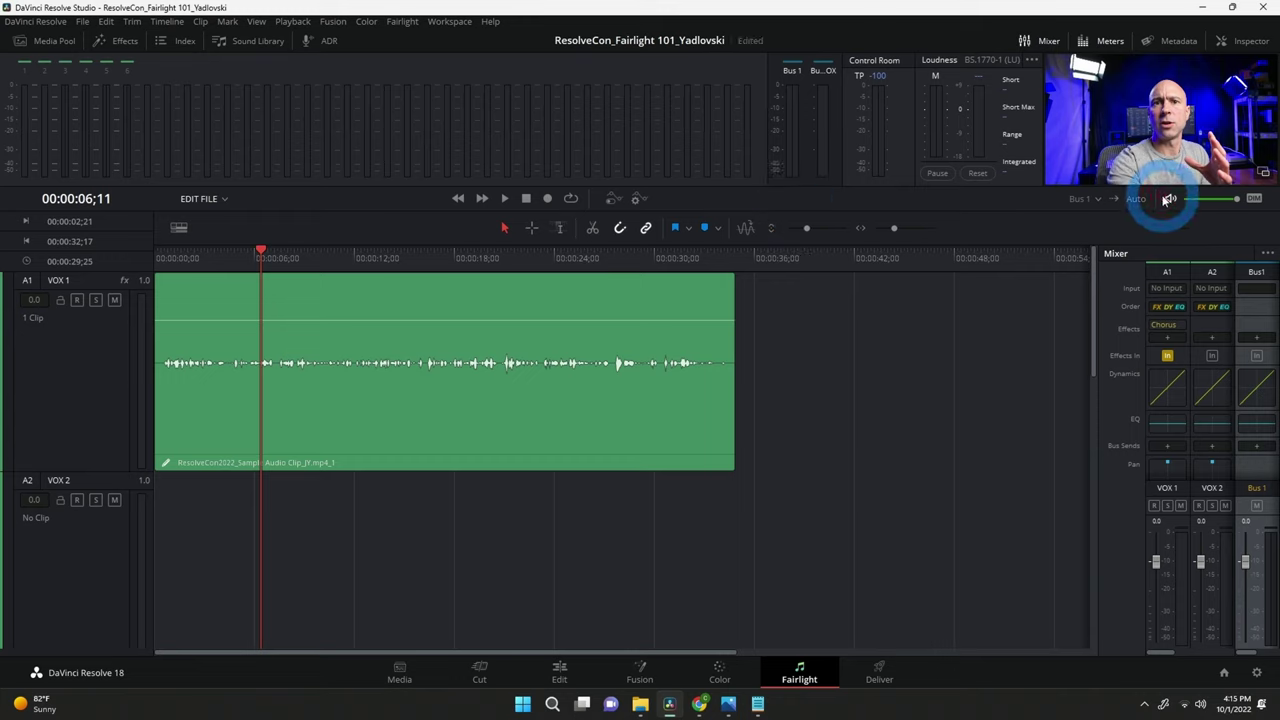
left_click(1171, 200)
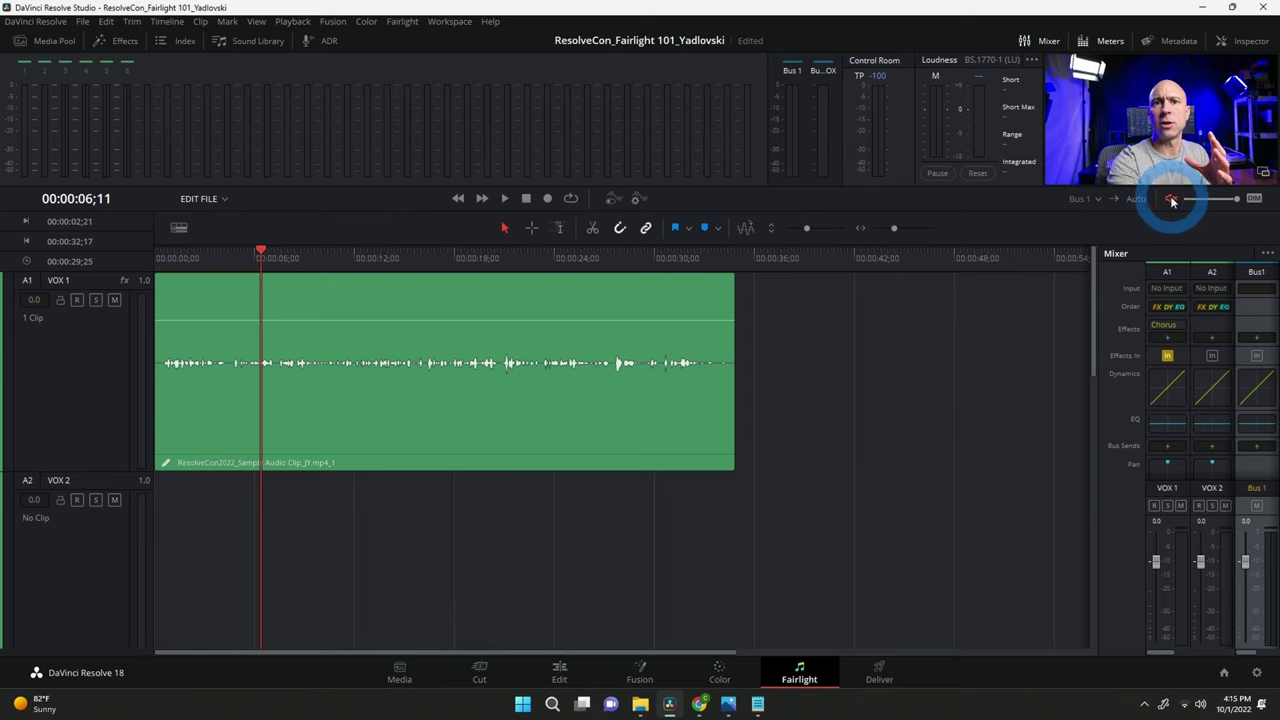
left_click(1171, 200)
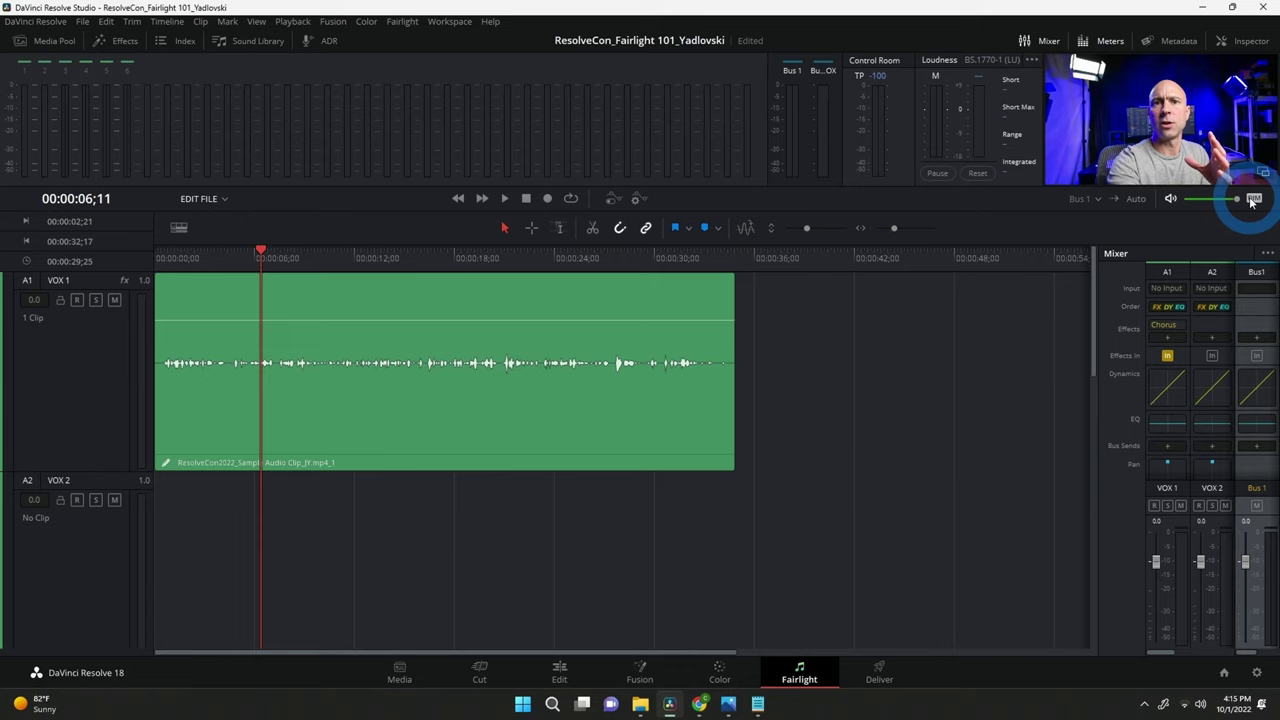
mouse_move(1240, 202)
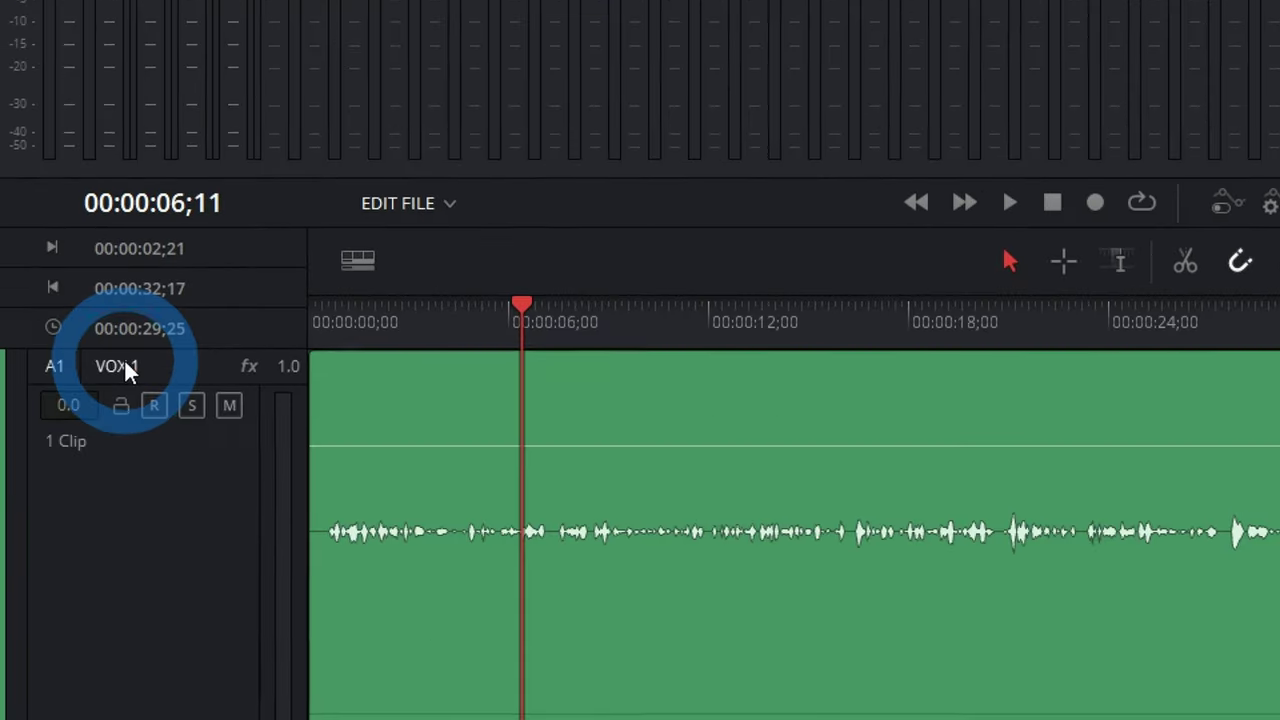
Open the VOX 1 name for editing in its timeline header and leave it without renaming.
double_click(64, 278)
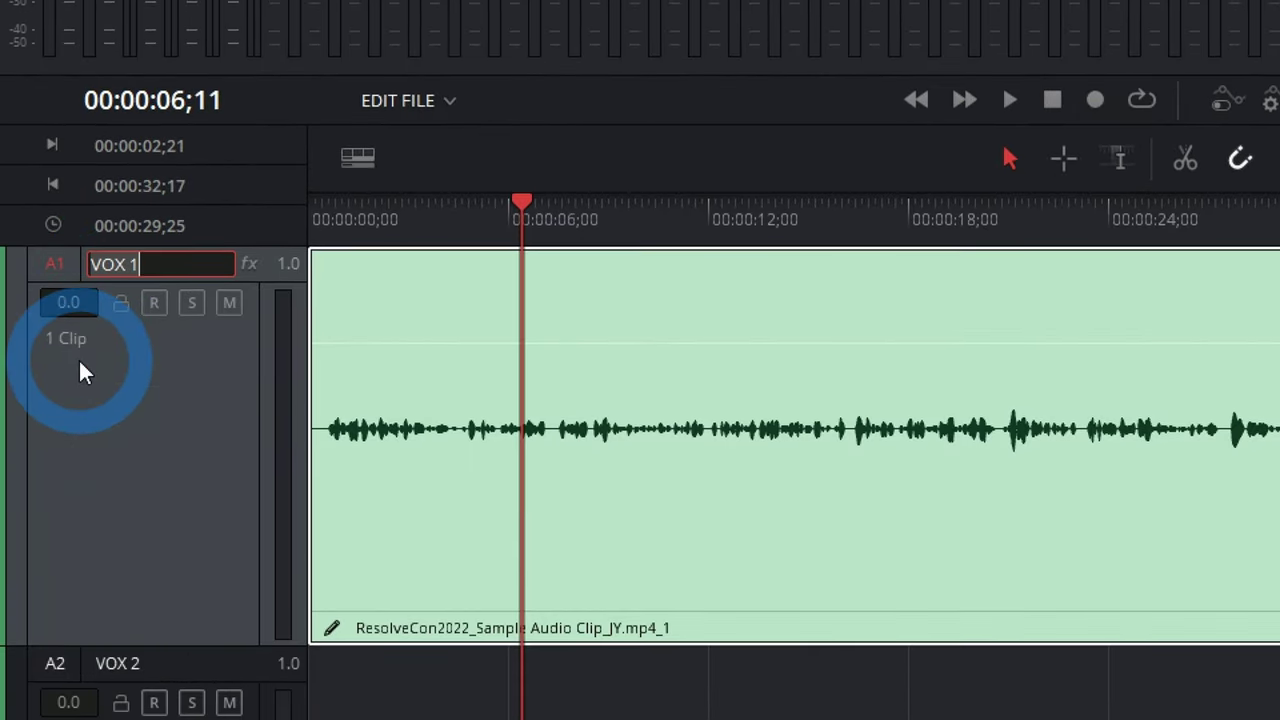
left_click(288, 265)
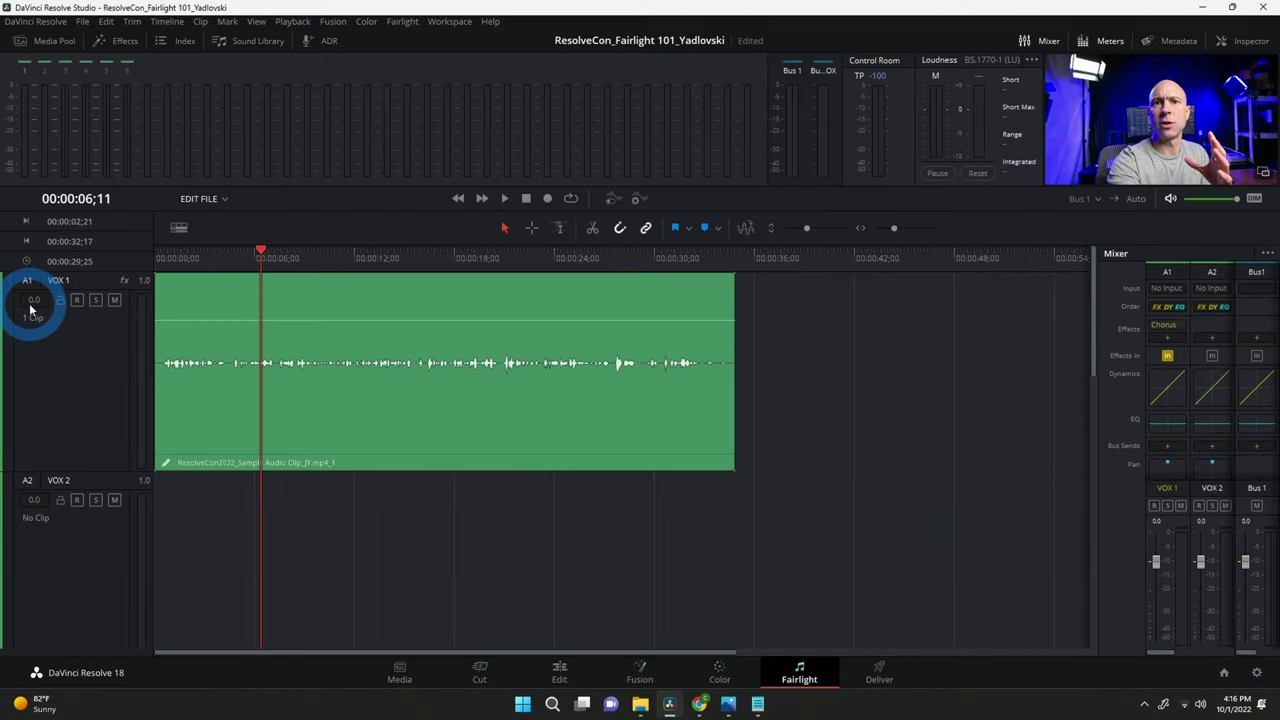
Set the VOX 1 track's volume to -0.5 from its timeline header.
mouse_move(34, 300)
left_mouse_down()
mouse_move(134, 312)
mouse_move(14, 297)
mouse_move(57, 300)
left_mouse_up()
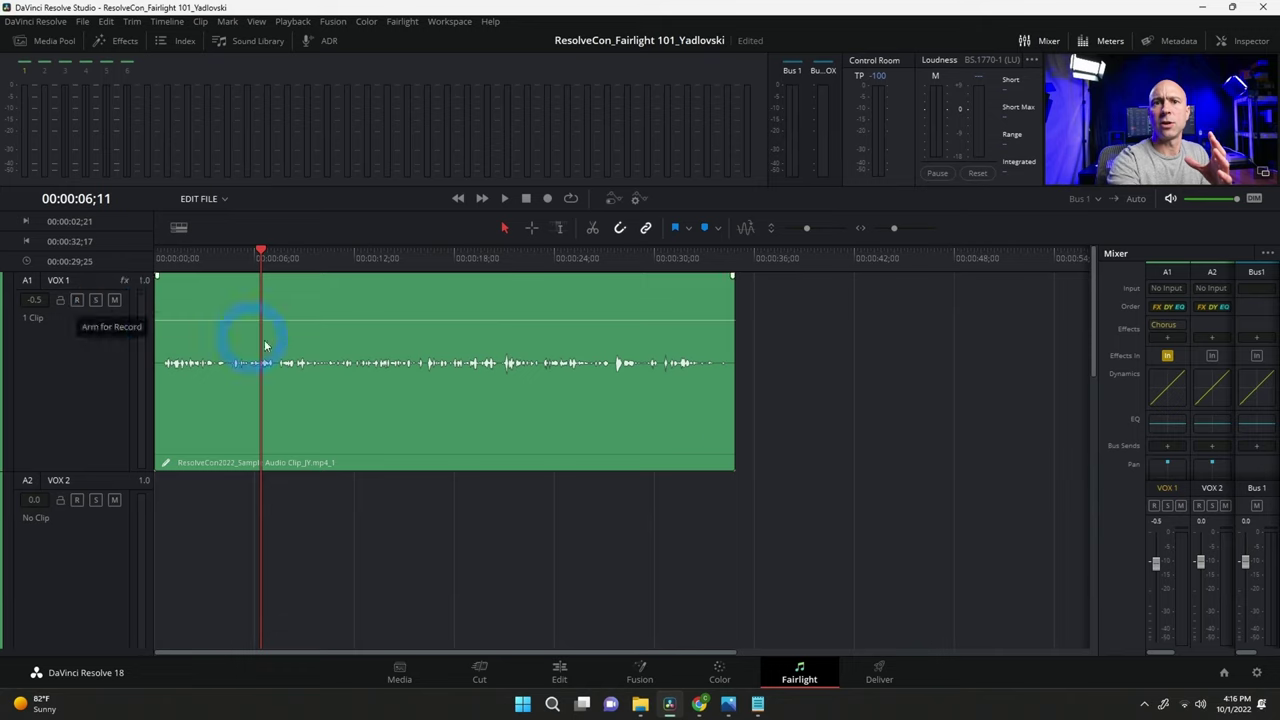
left_click(880, 470)
Raise the VOX 1 mixer fader to +5.0 and reset it to 0.0.
left_click(1155, 560)
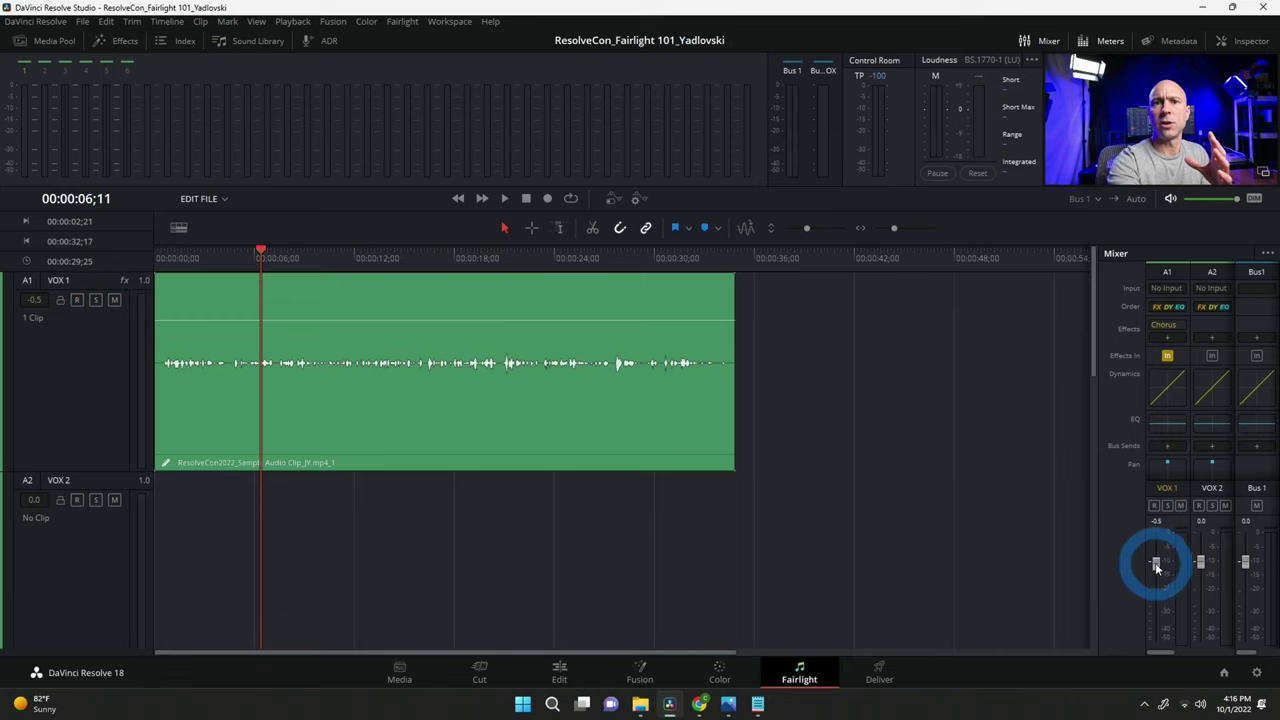
mouse_move(1155, 563)
left_mouse_down()
mouse_move(1151, 603)
mouse_move(1156, 525)
mouse_move(1153, 594)
mouse_move(1151, 534)
mouse_move(1136, 551)
left_mouse_up()
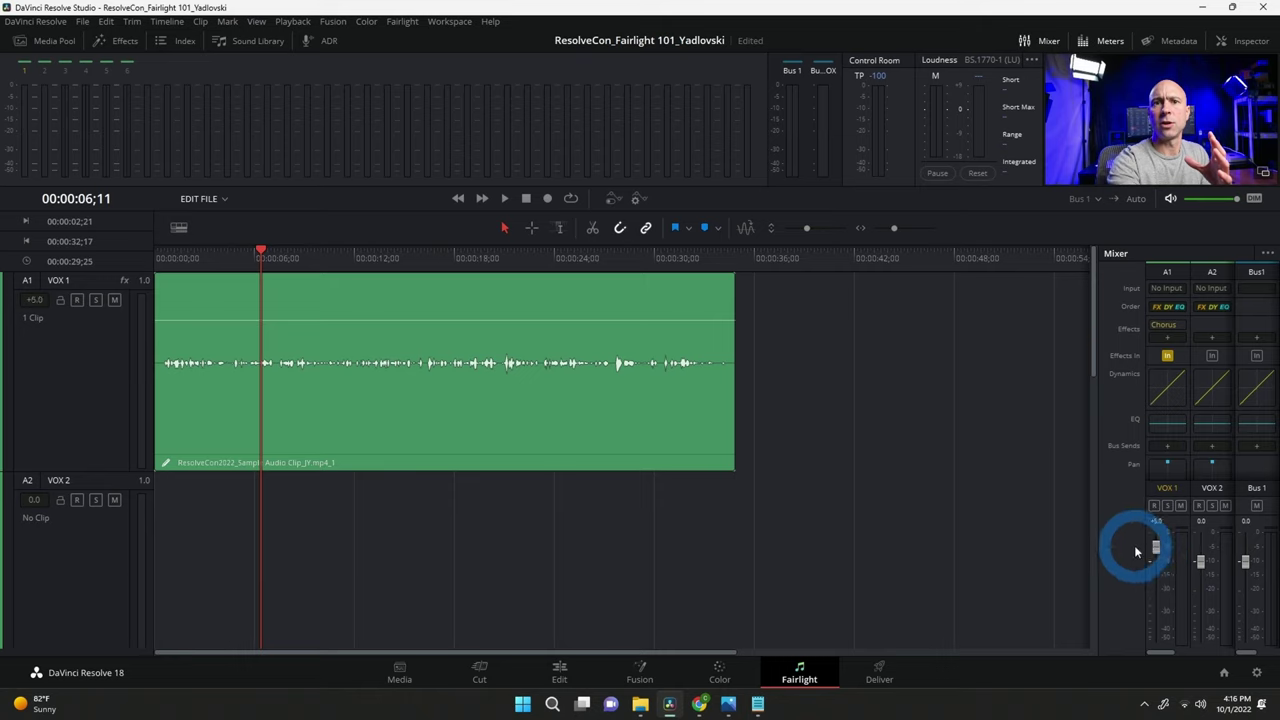
left_click_drag(1136, 551, 1127, 553)
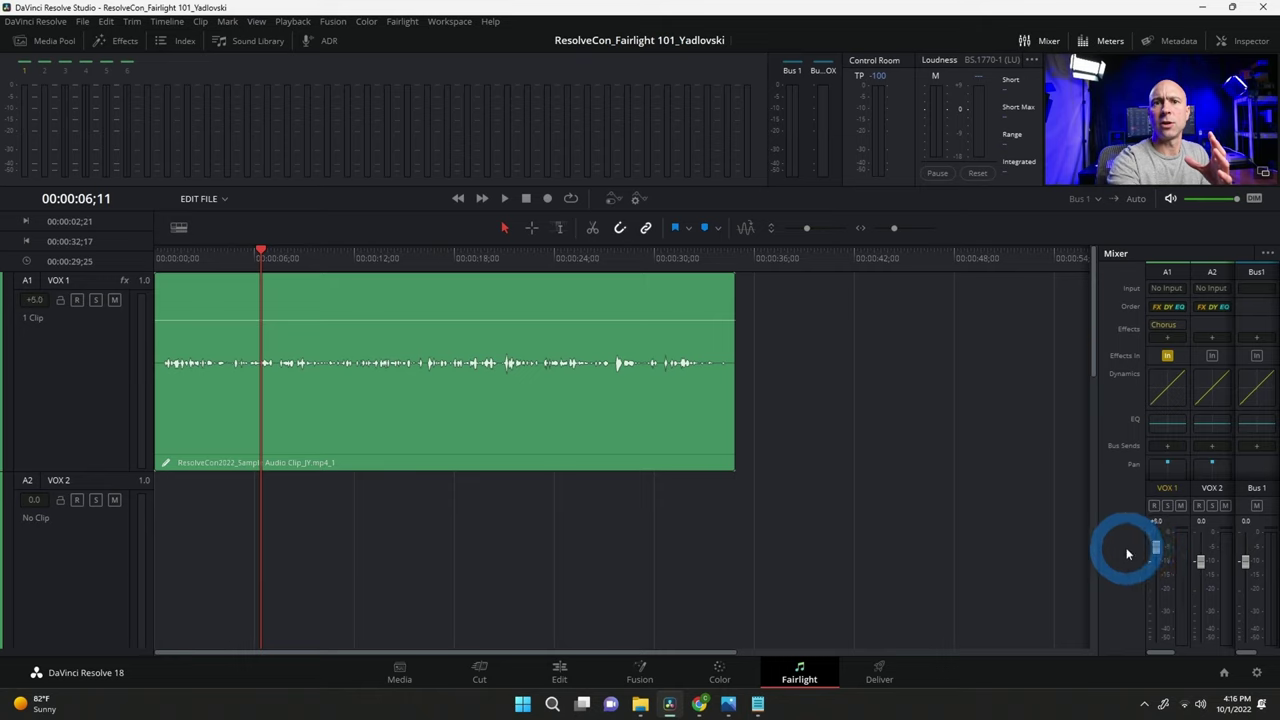
left_click(1155, 545)
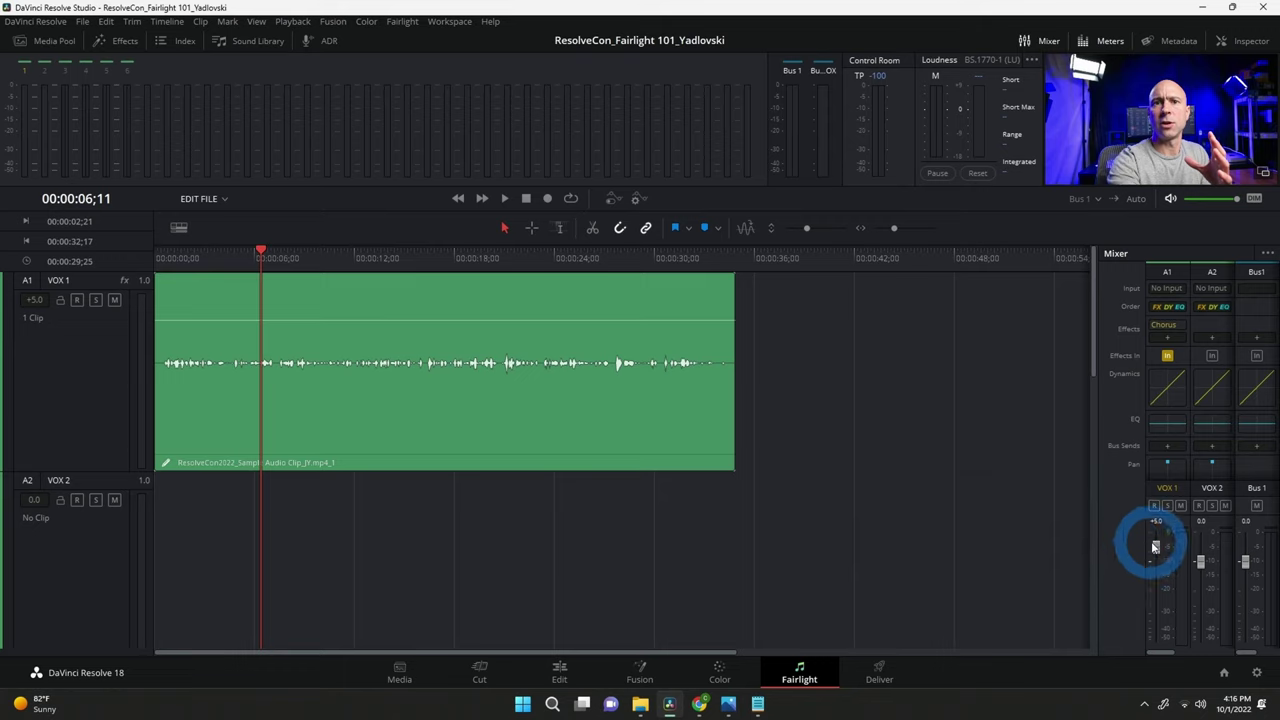
double_click(1155, 548)
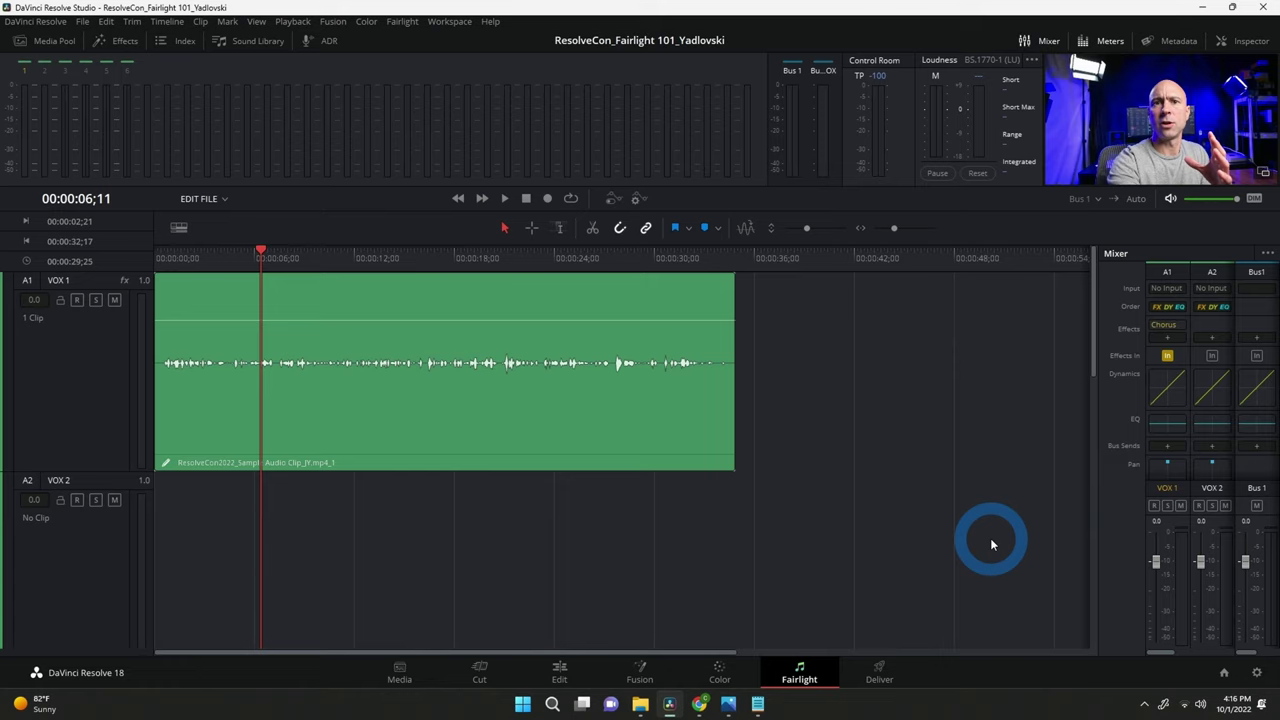
Select the VOX 1 clip, raise its volume line to about 16.8 dB and save the project.
left_click(628, 437)
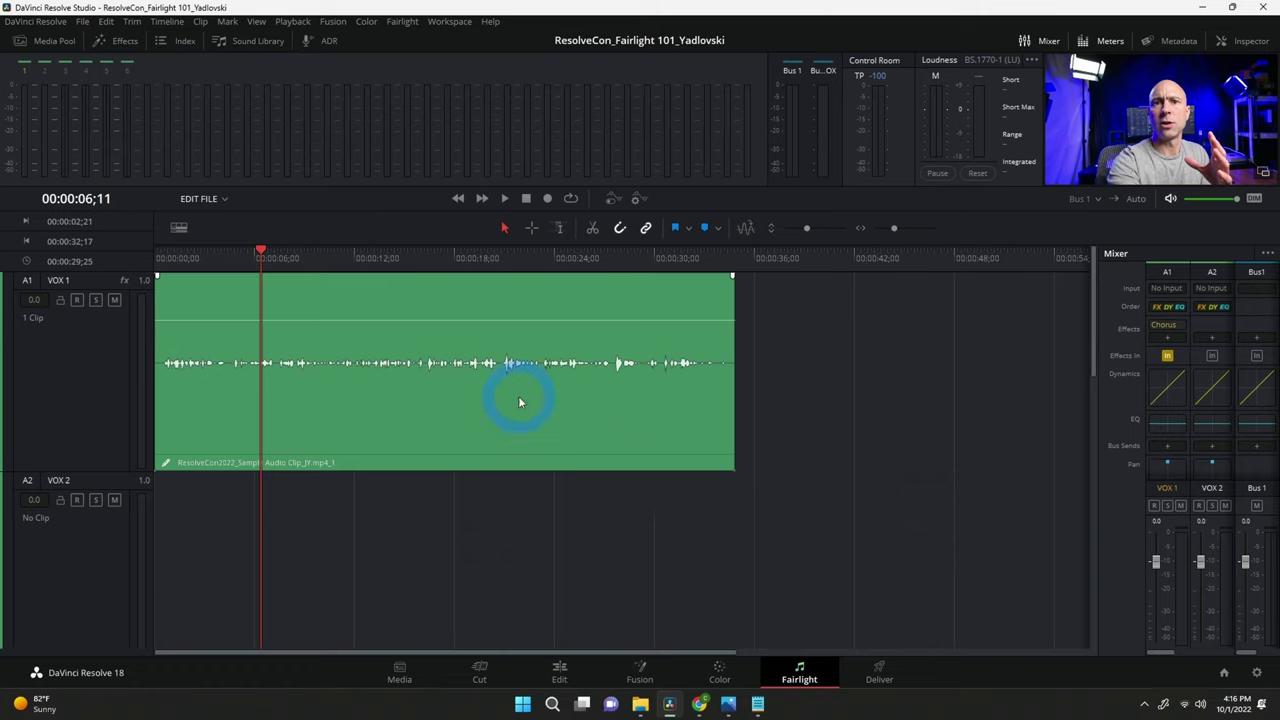
left_click(100, 272)
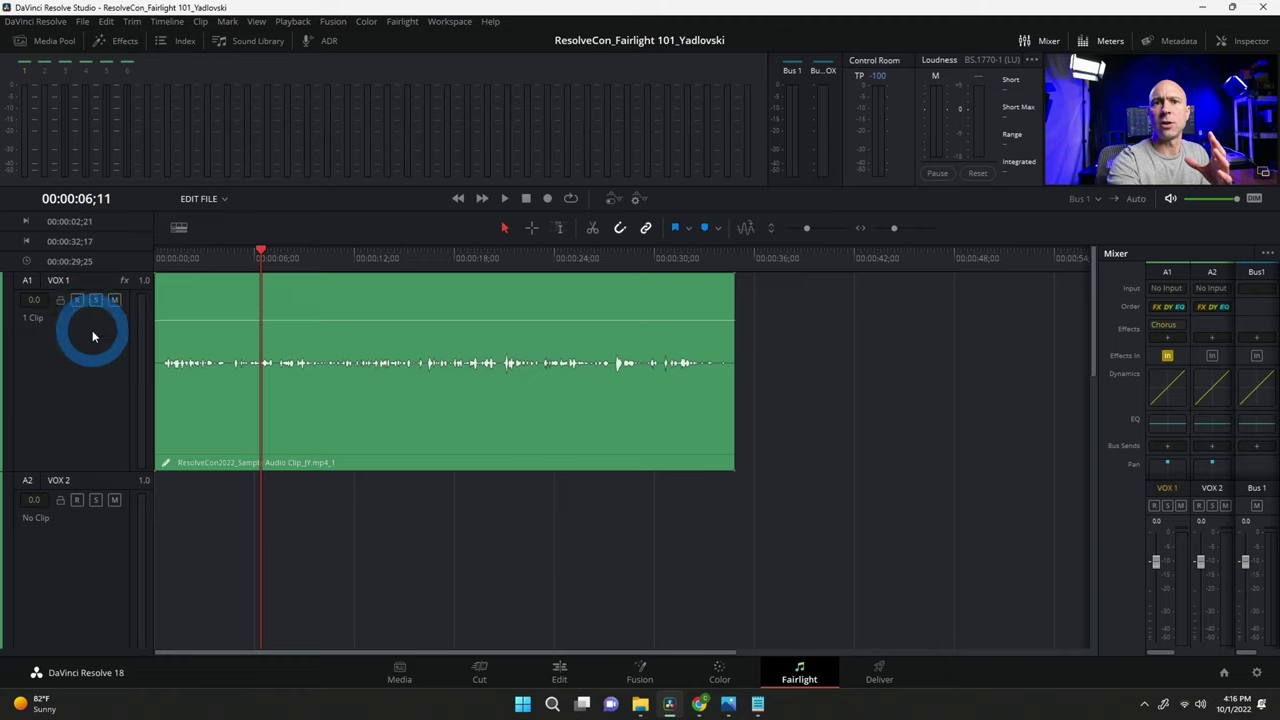
left_click(251, 333)
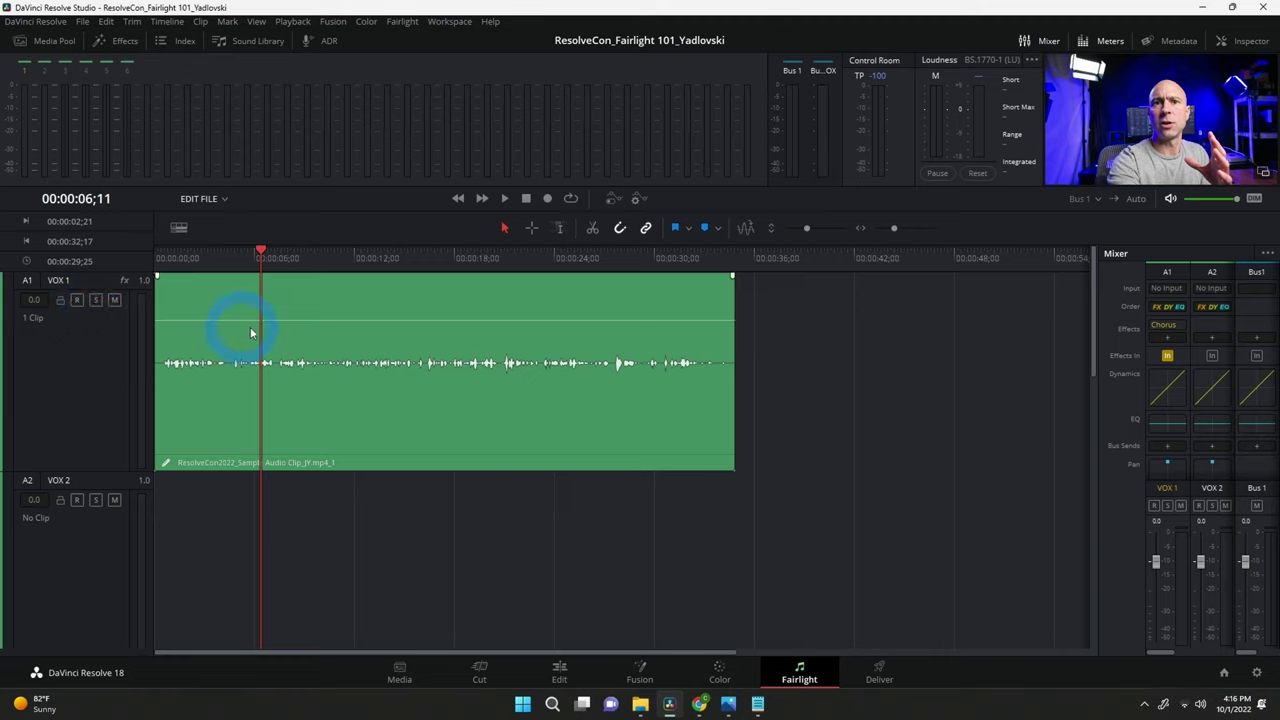
left_click(416, 302)
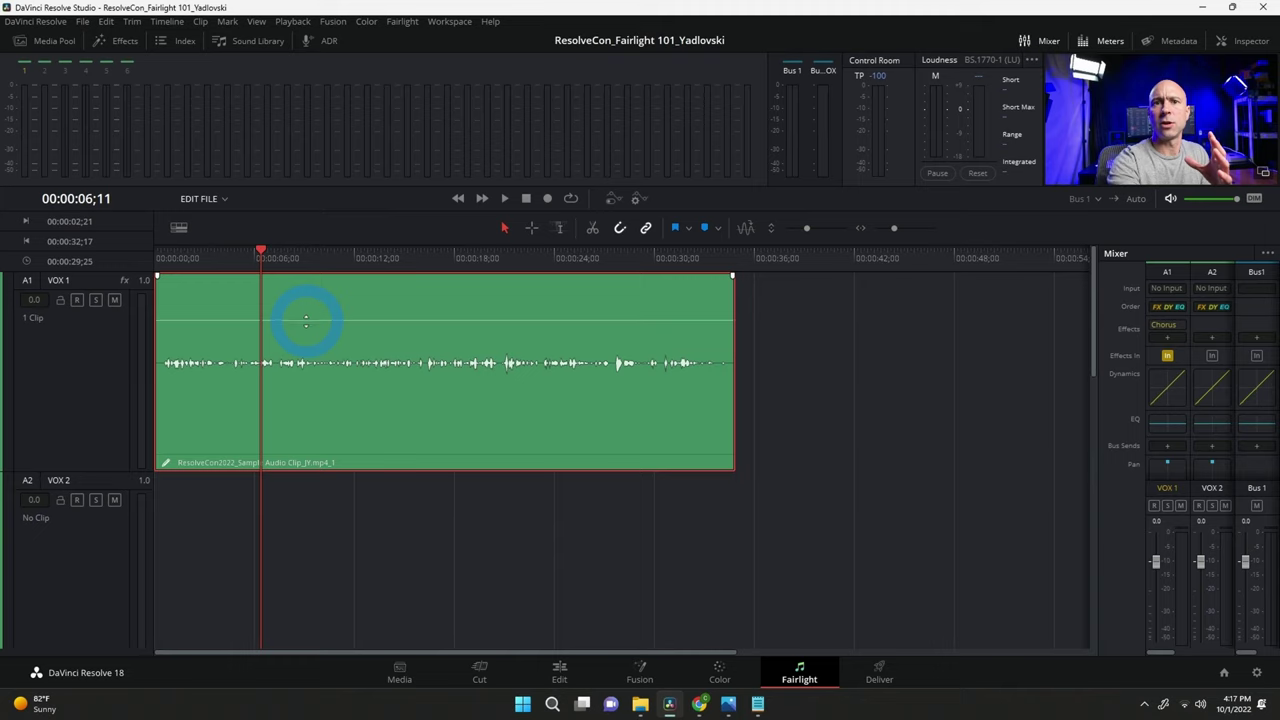
mouse_move(306, 320)
left_mouse_down()
mouse_move(296, 288)
mouse_move(297, 299)
left_mouse_up()
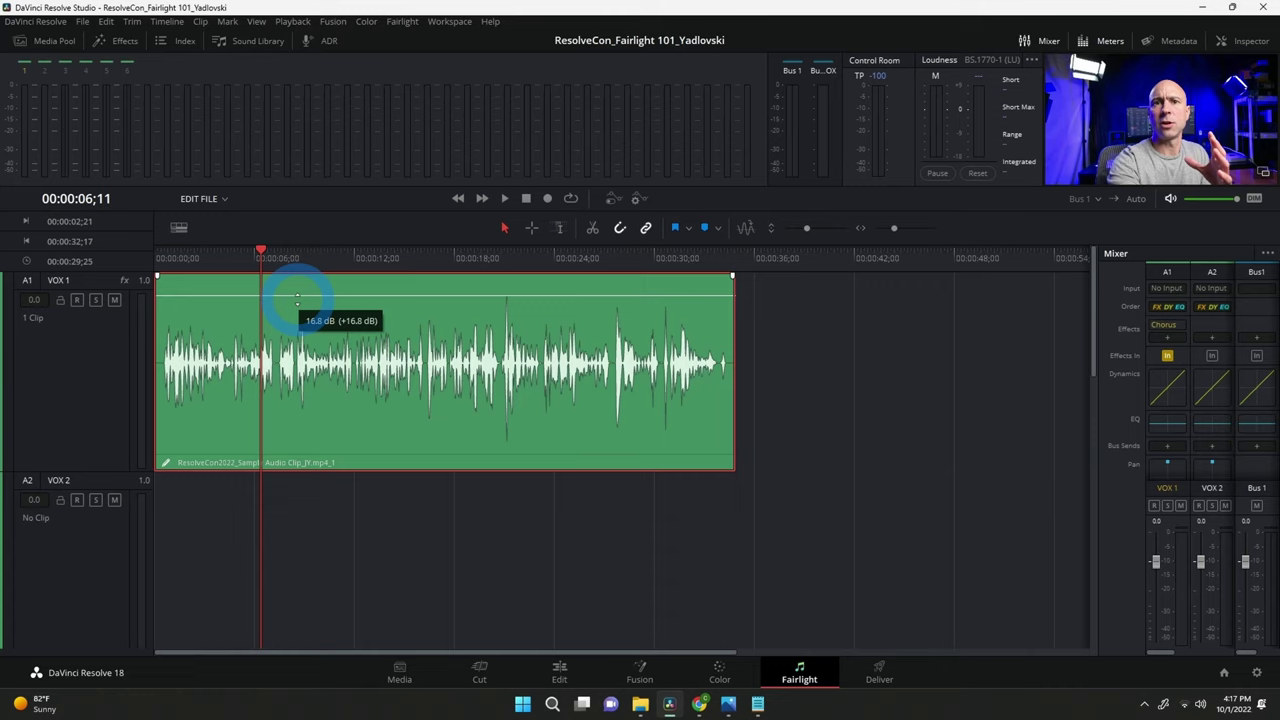
left_click_drag(297, 300, 297, 301)
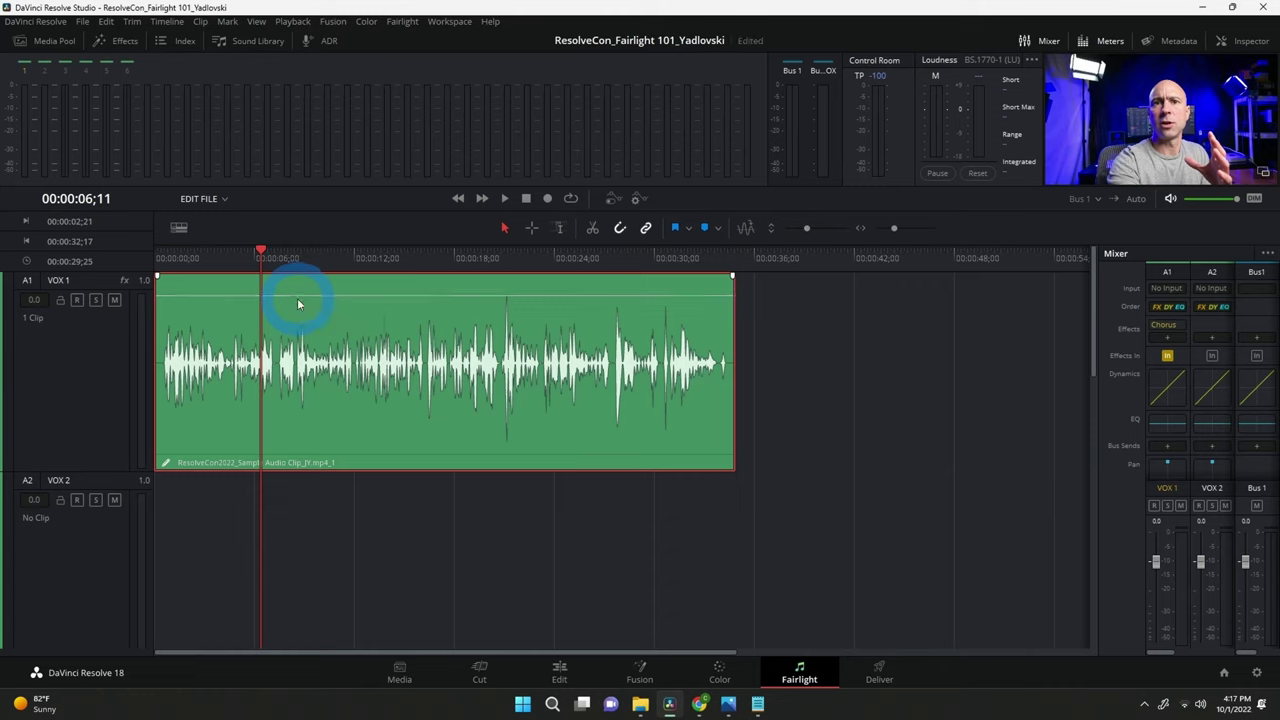
key("ctrl+s")
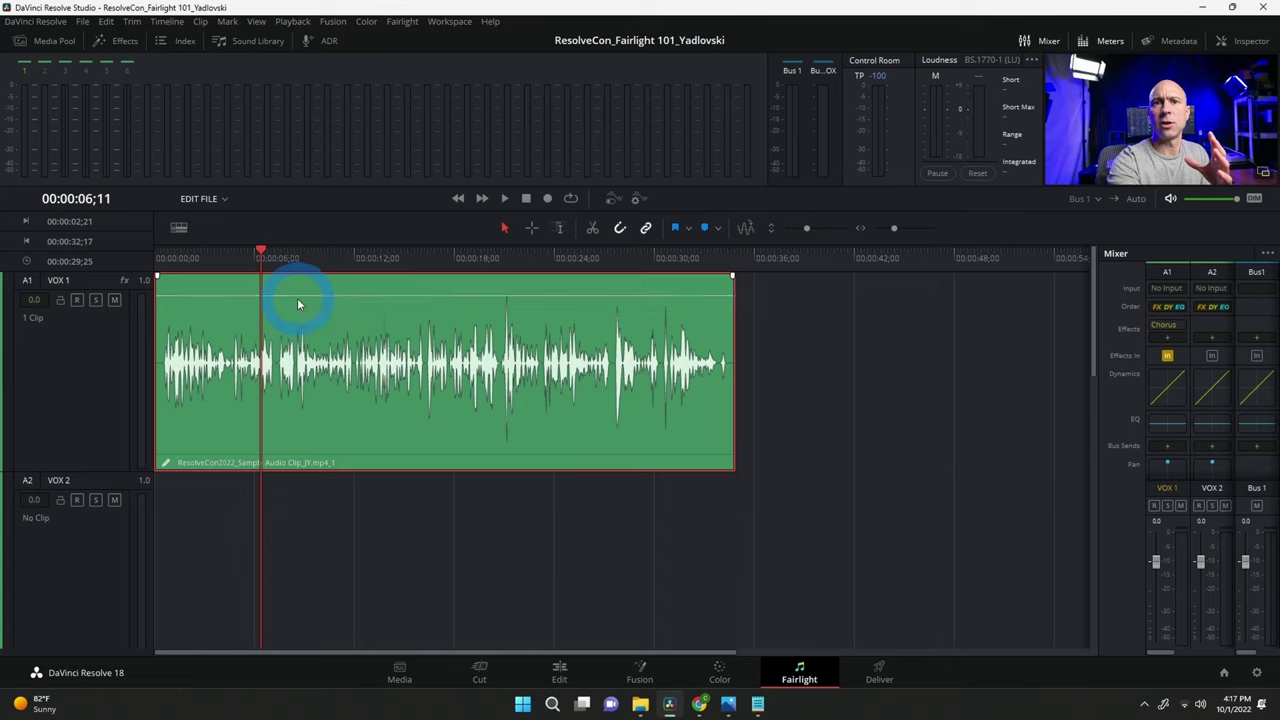
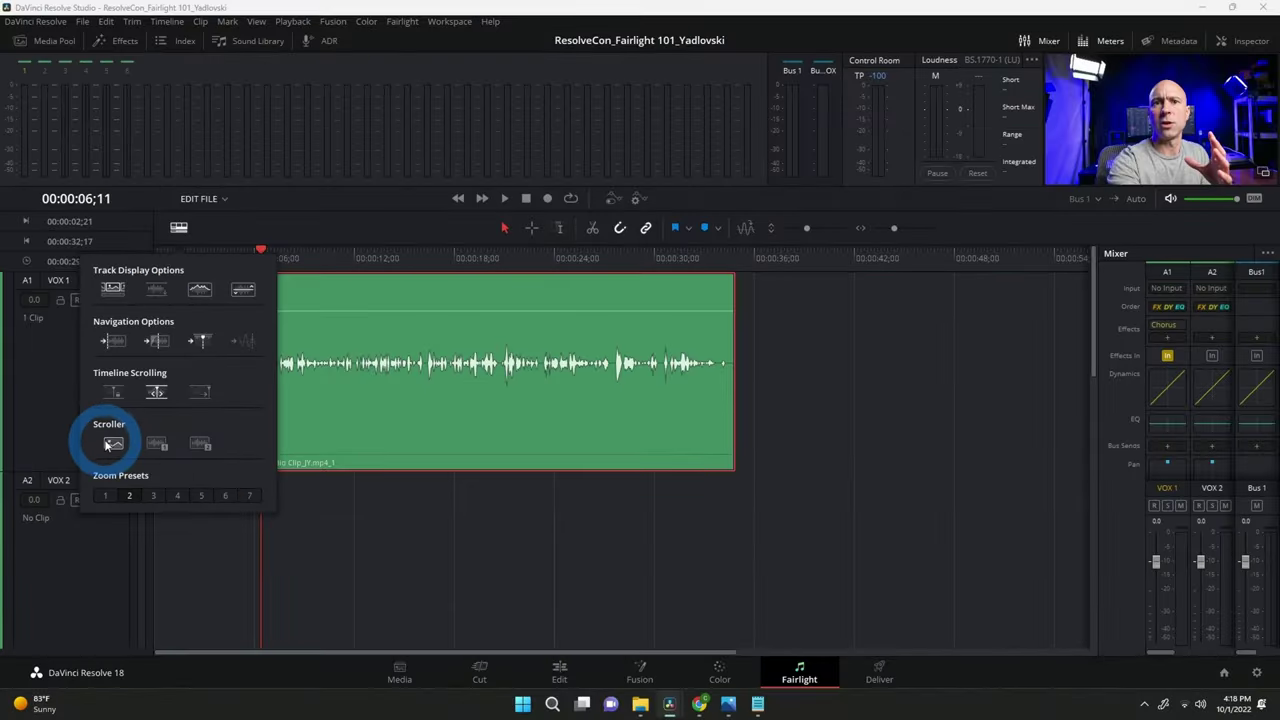
Show the video scroller and both audio scrollers, and open the track choices for Audio Scroller 1.
left_click(112, 444)
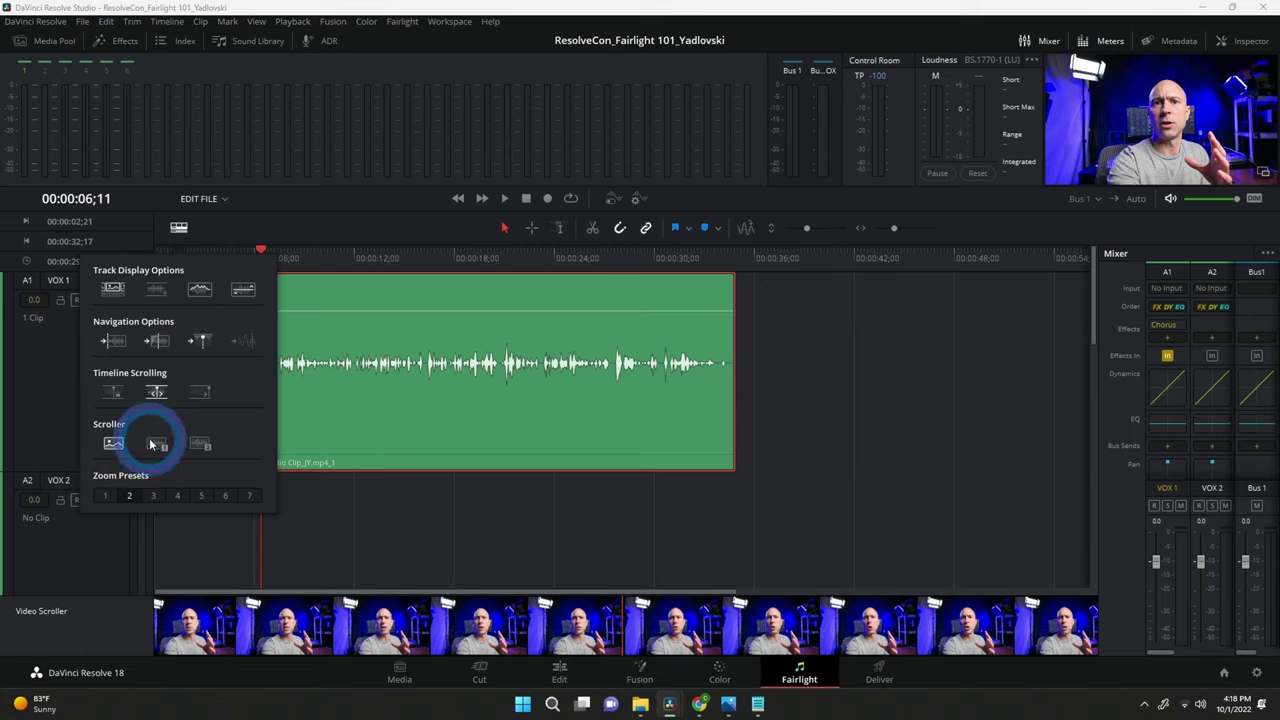
left_click(152, 444)
left_click(200, 444)
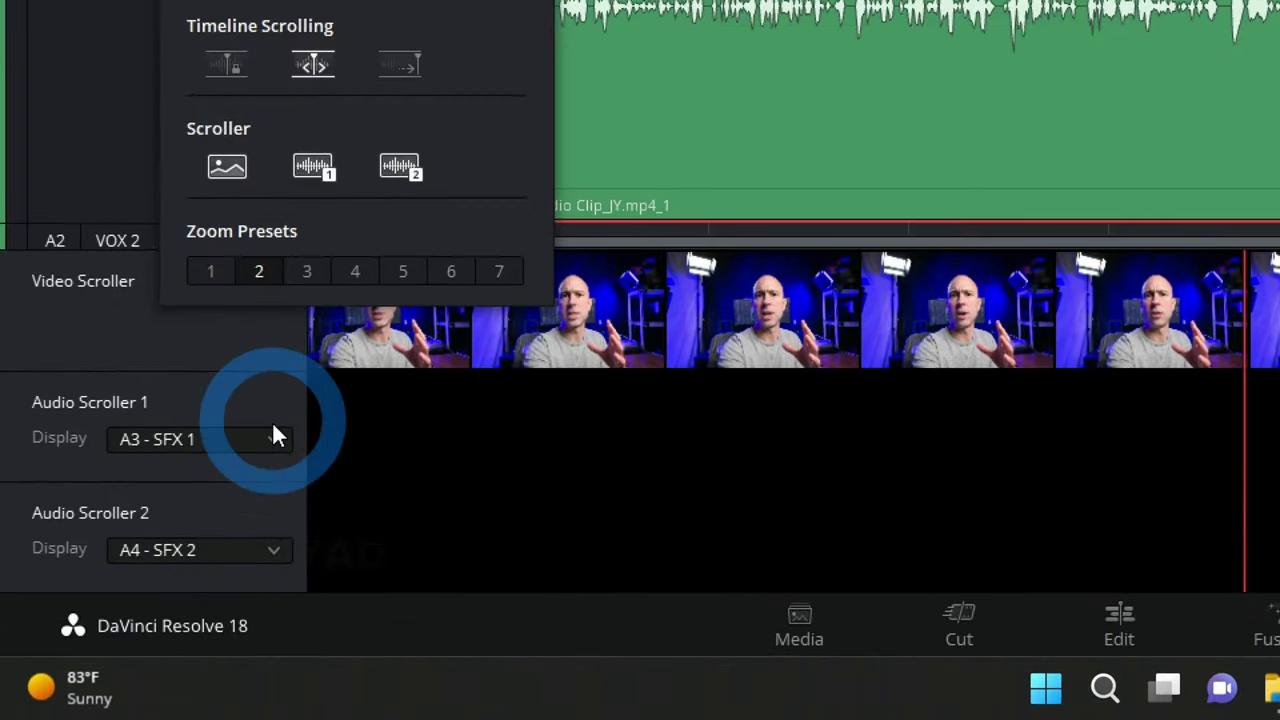
left_click(275, 437)
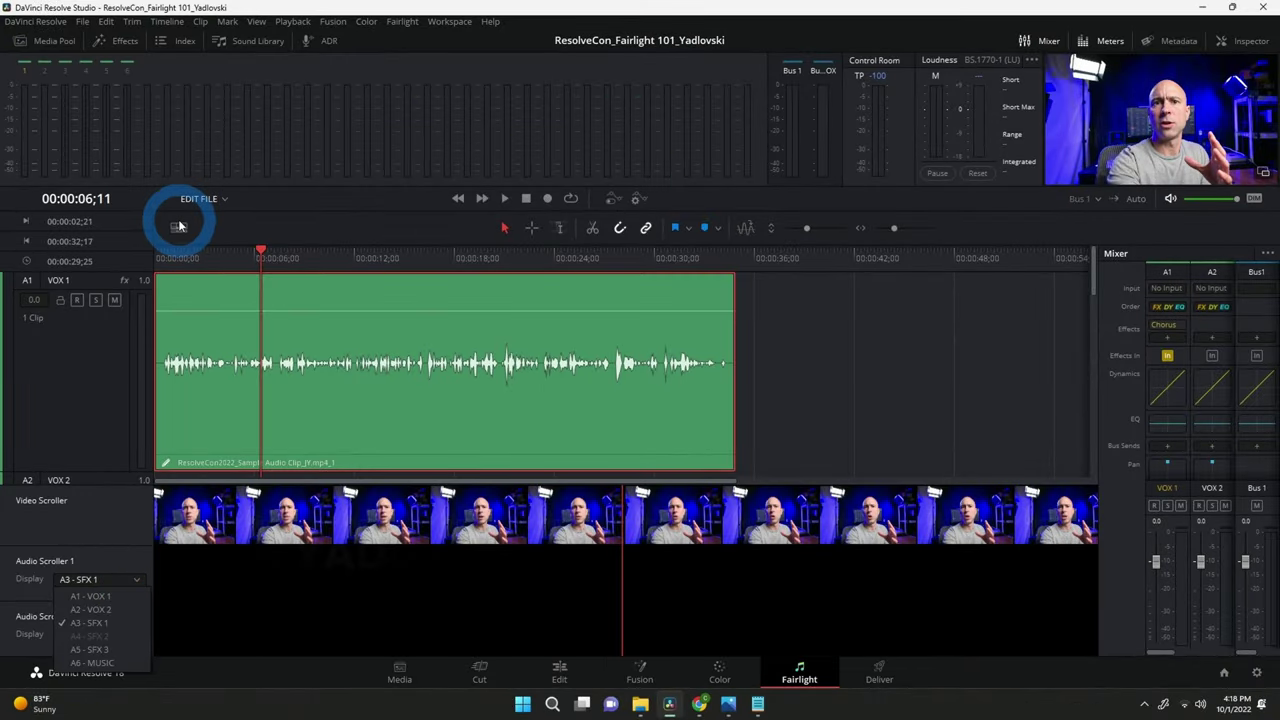
Hide Audio Scrollers 1 and 2, keep the video scroller on, and close the timeline view options.
left_click(178, 224)
left_click(178, 228)
left_click(156, 443)
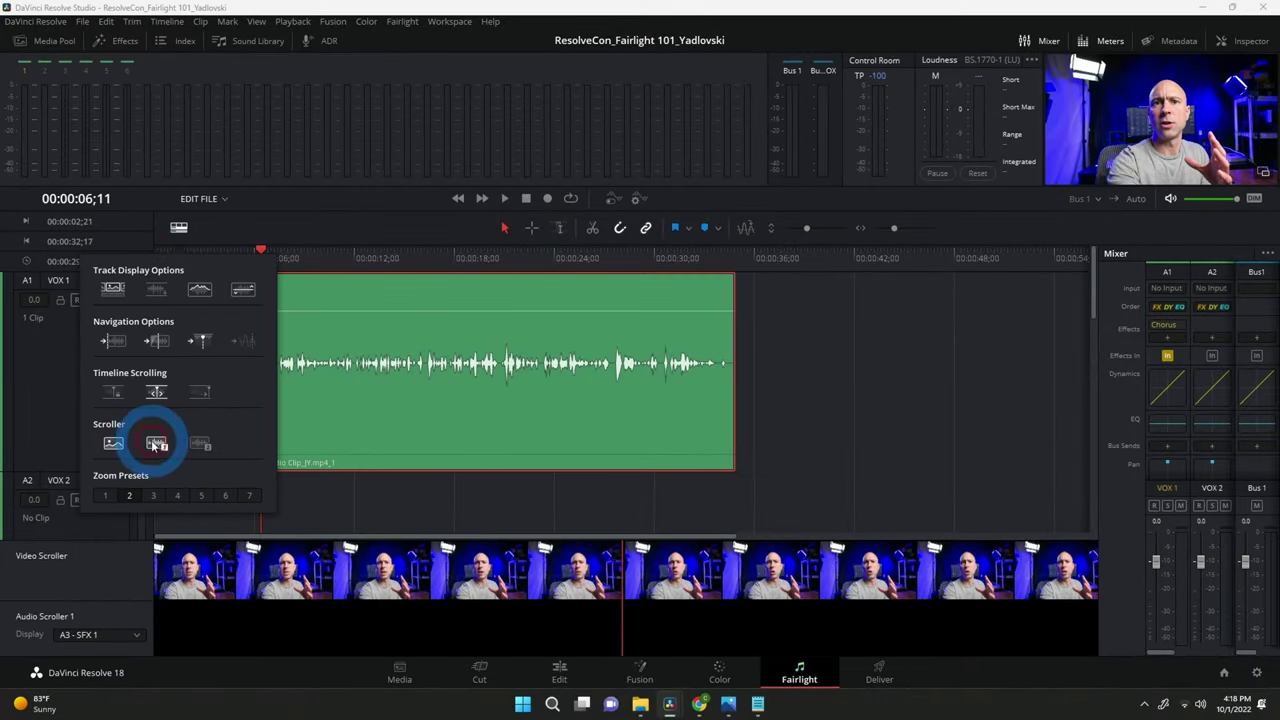
left_click(156, 443)
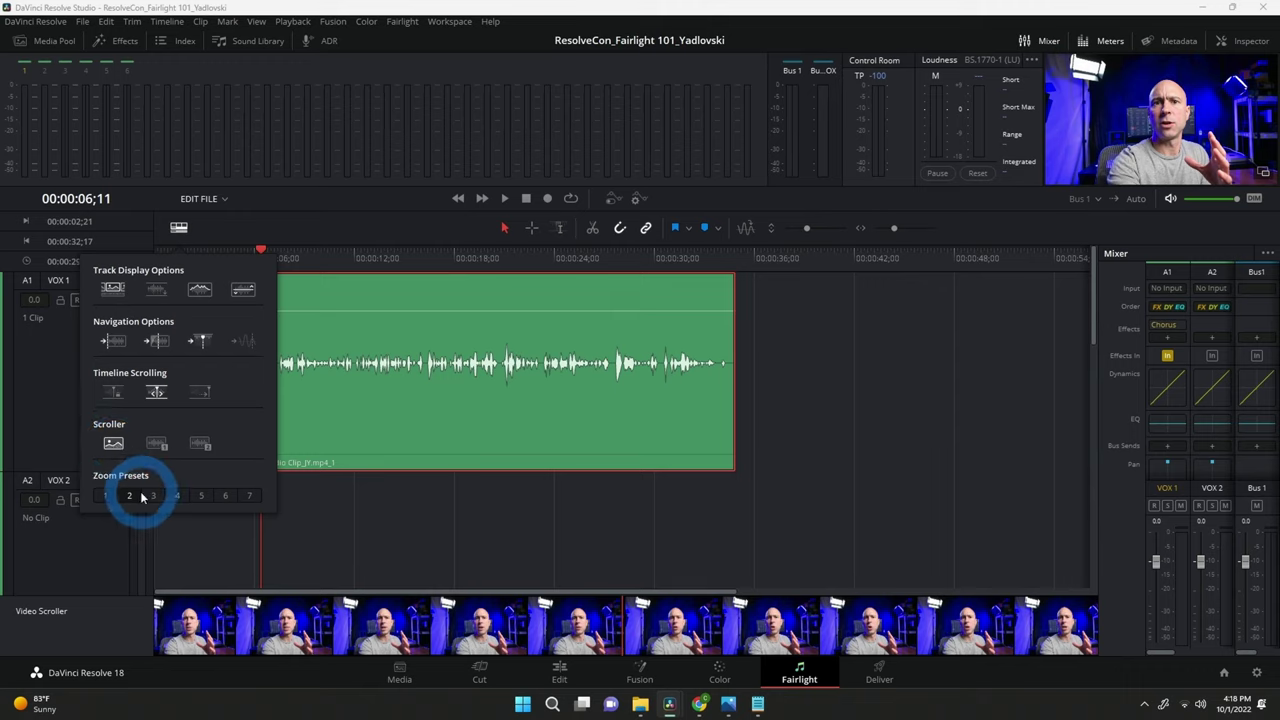
left_click(211, 497)
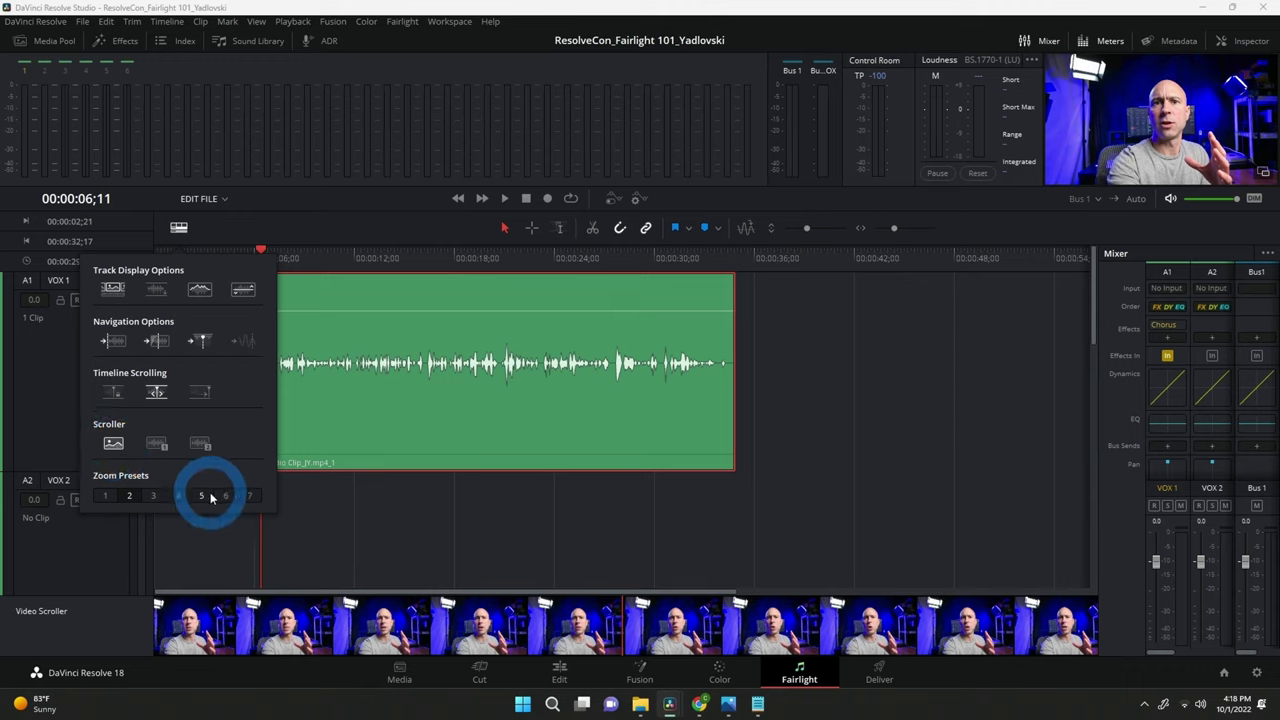
left_click(365, 243)
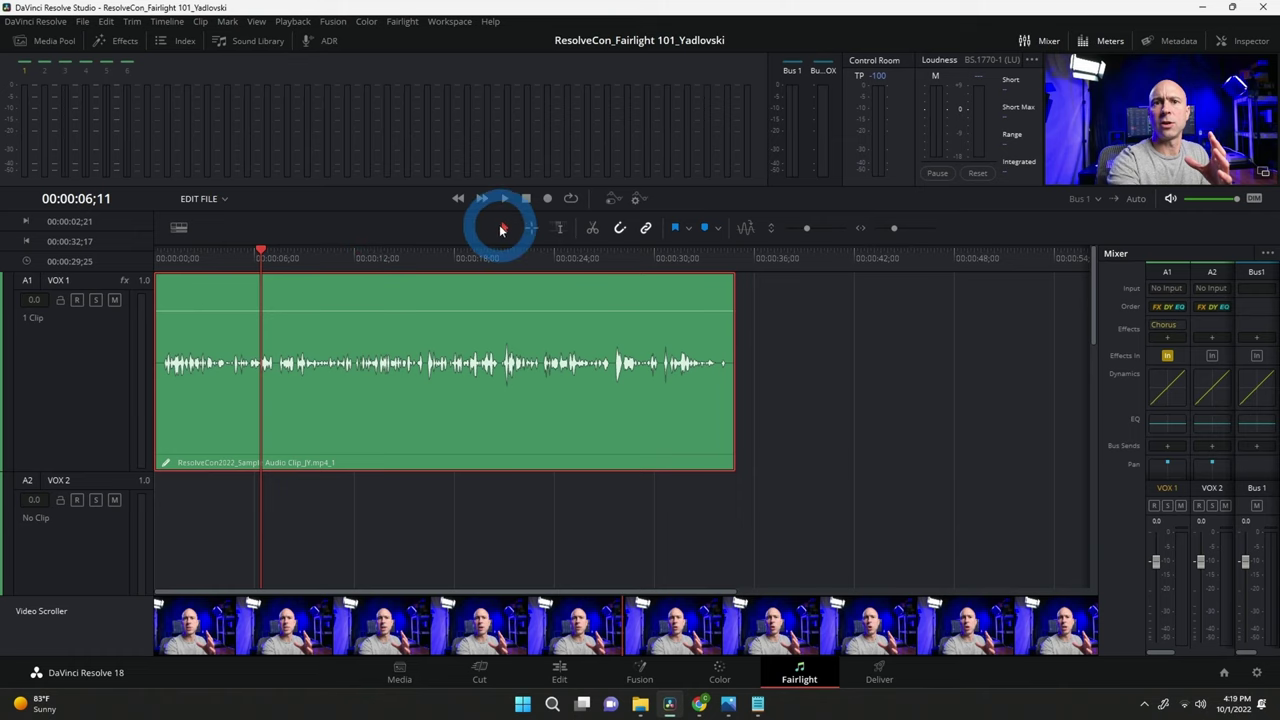
Deselect the clip, switch to range selection mode and select 00:00:10;14 to 00:00:13;22 across VOX 1 and VOX 2.
left_click(502, 228)
left_click(764, 317)
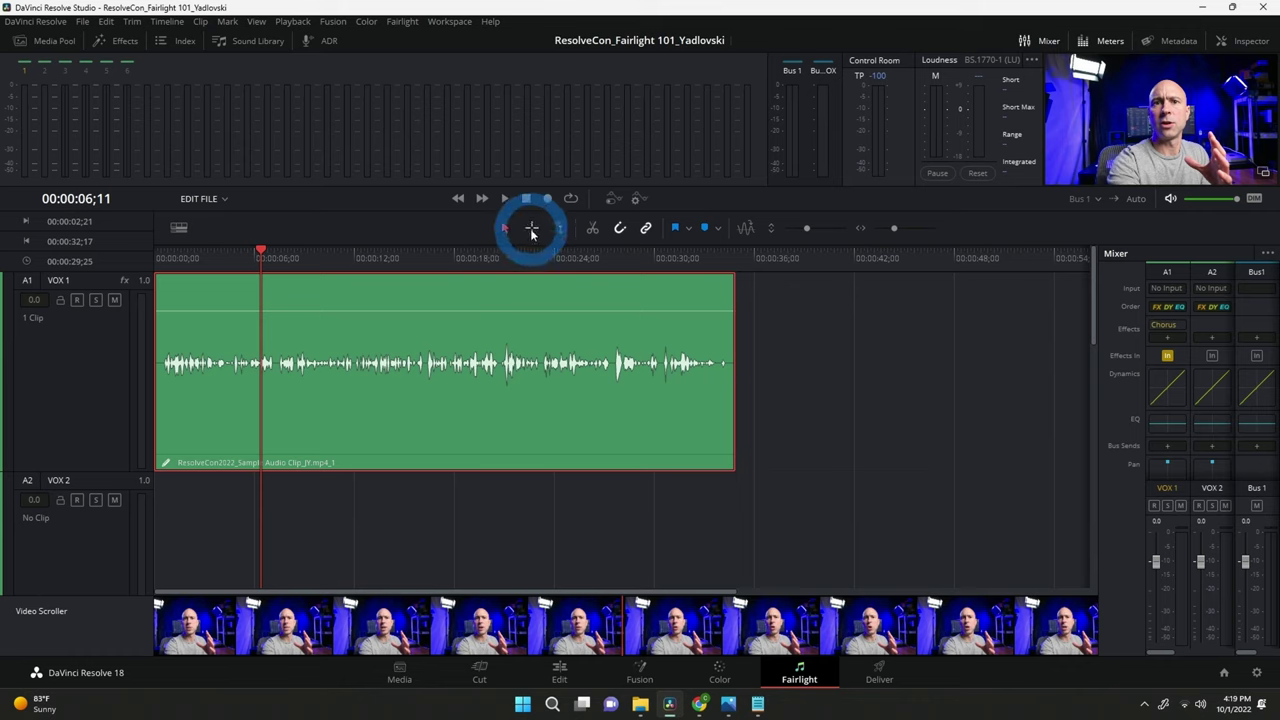
left_click(532, 228)
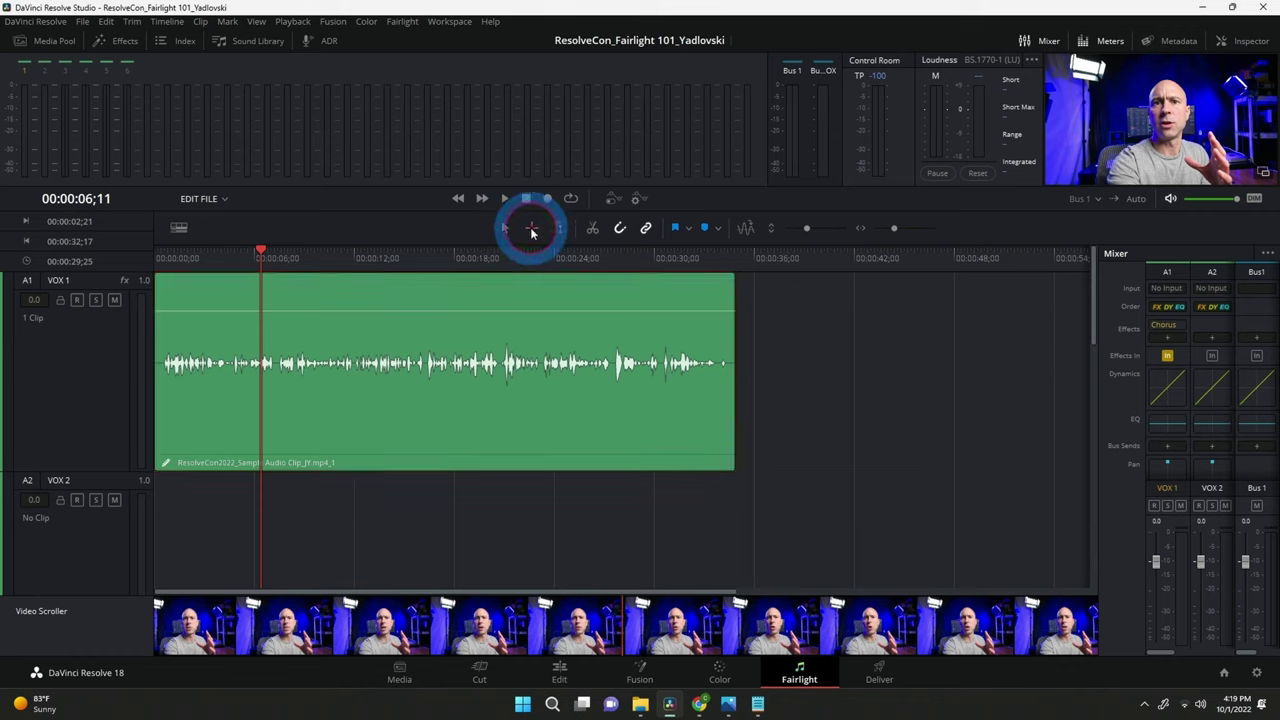
left_click(480, 362)
left_click_drag(318, 457, 447, 401)
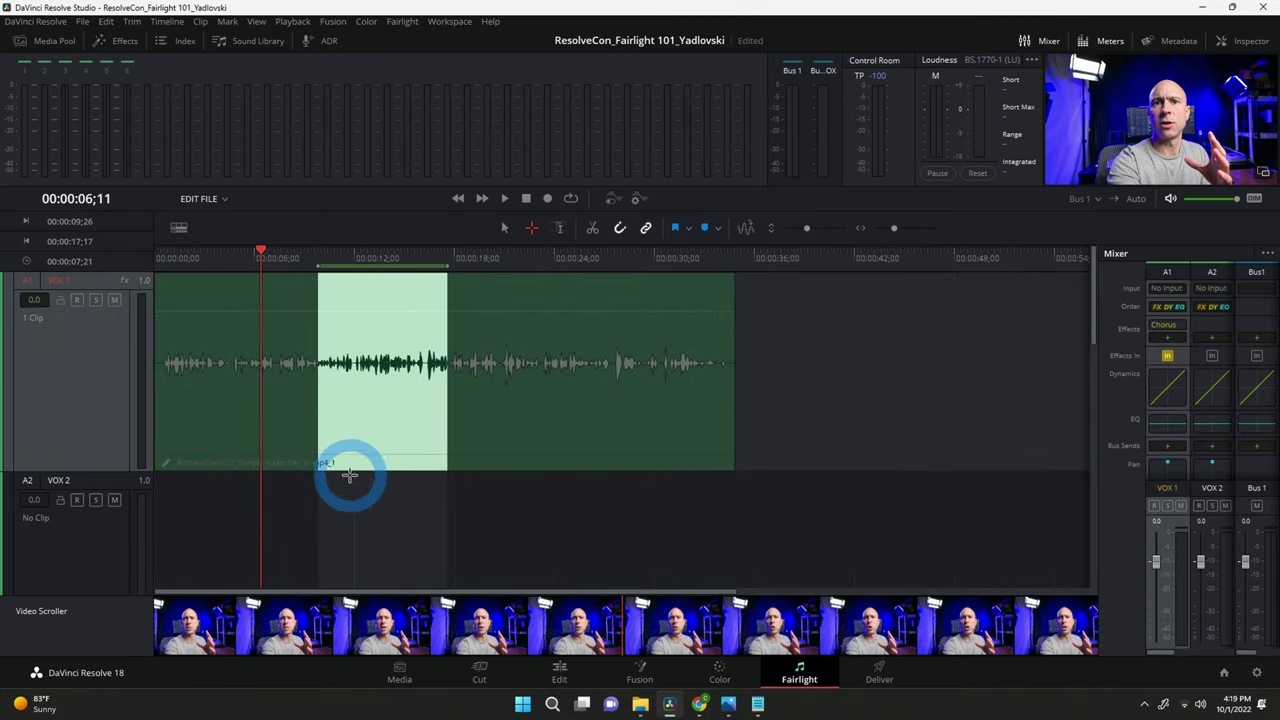
left_click_drag(328, 480, 380, 420)
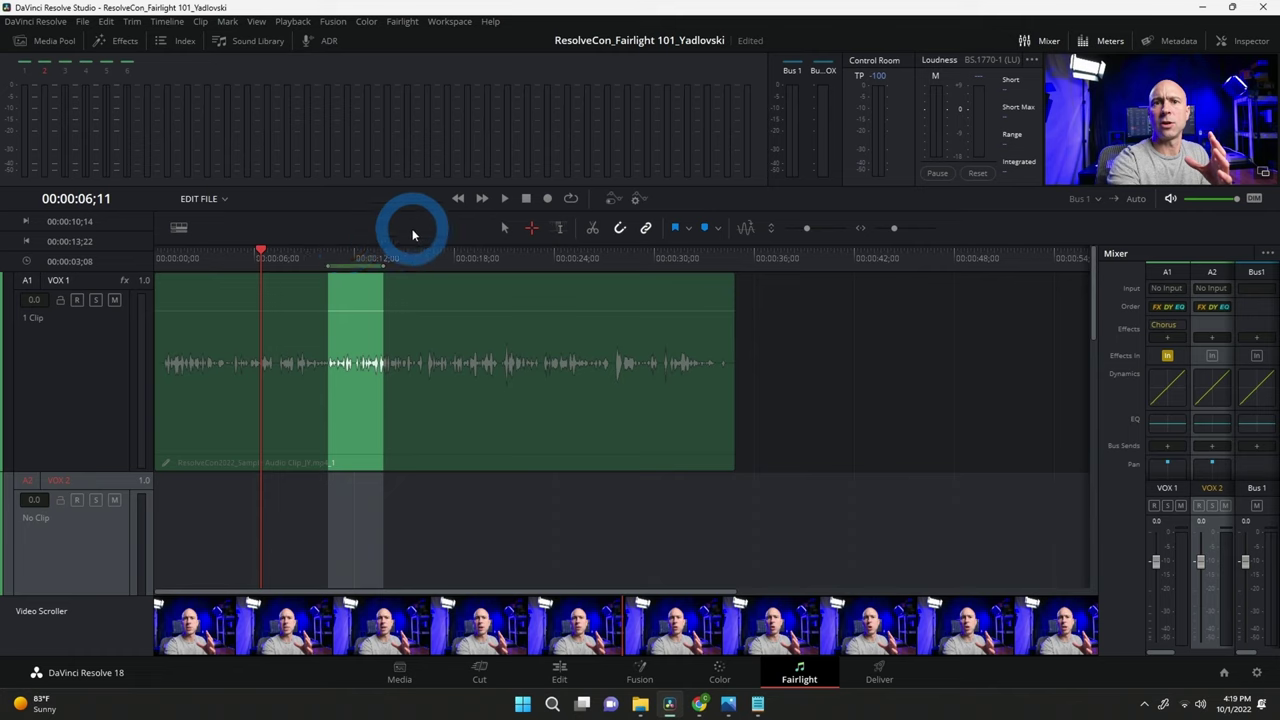
Turn on looping, play the selected range, stop playback and clear the range selection.
left_click(568, 199)
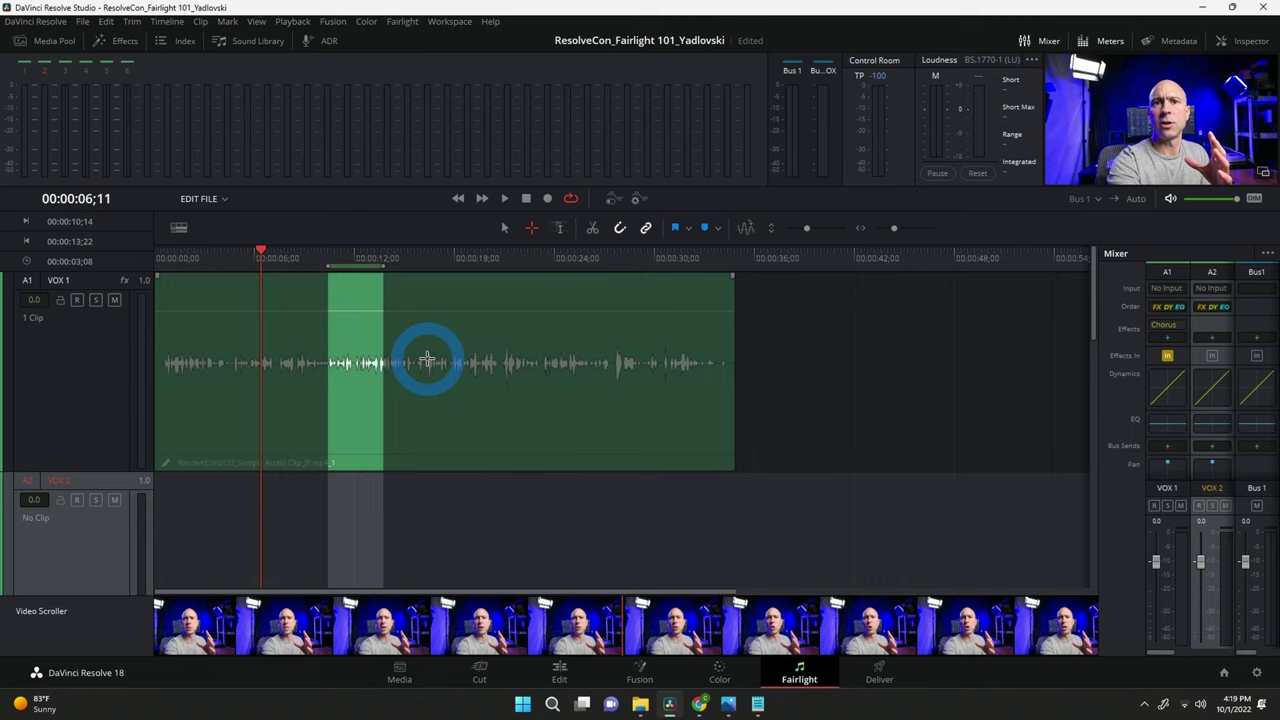
key("alt+slash")
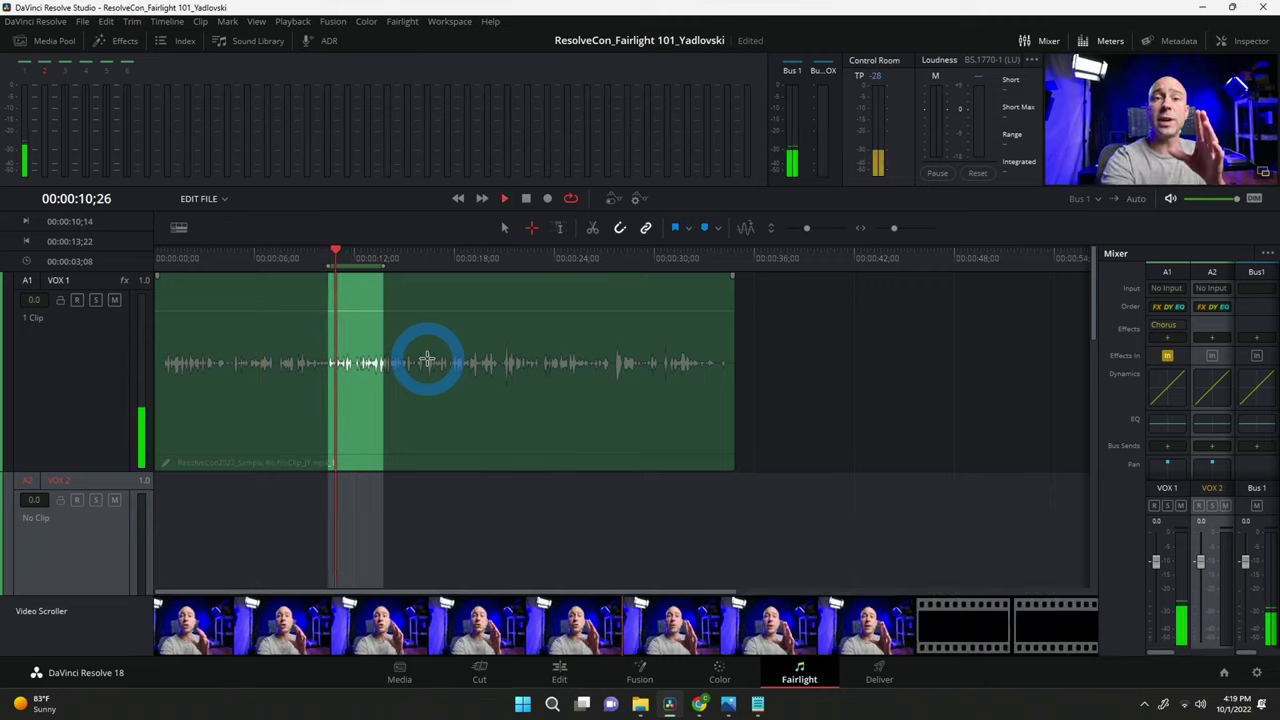
left_click(447, 406)
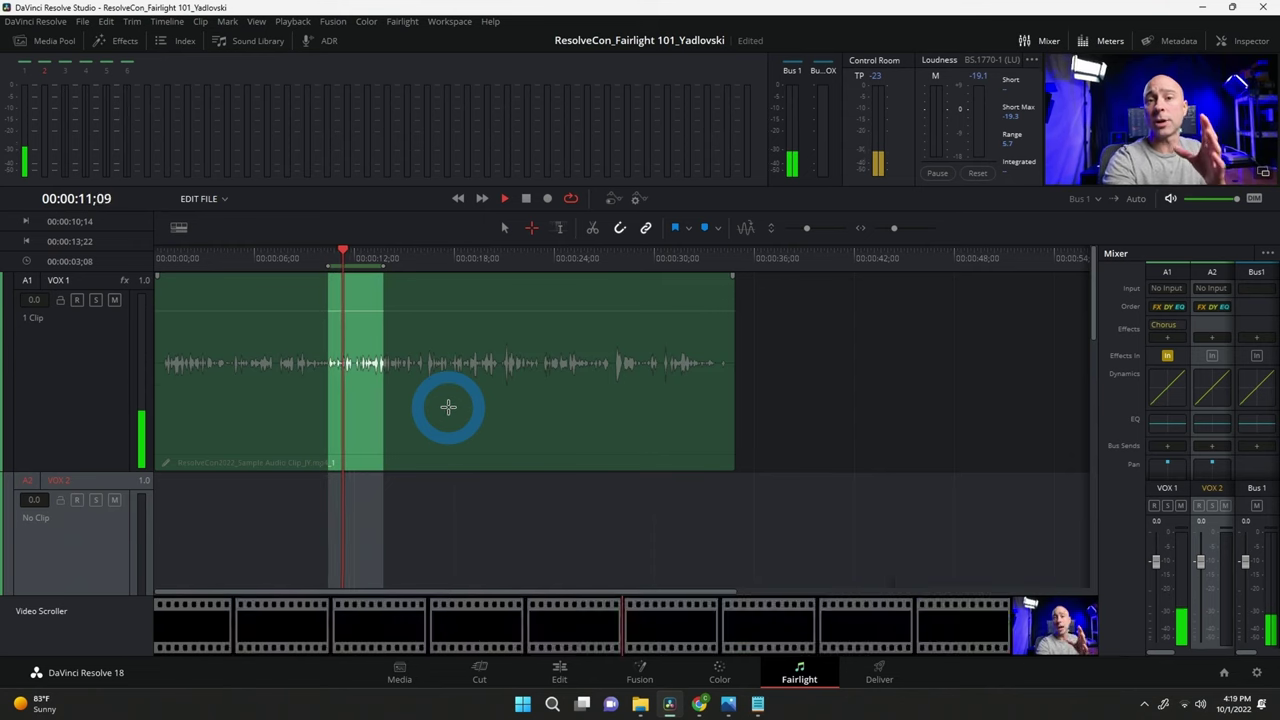
left_click(472, 378)
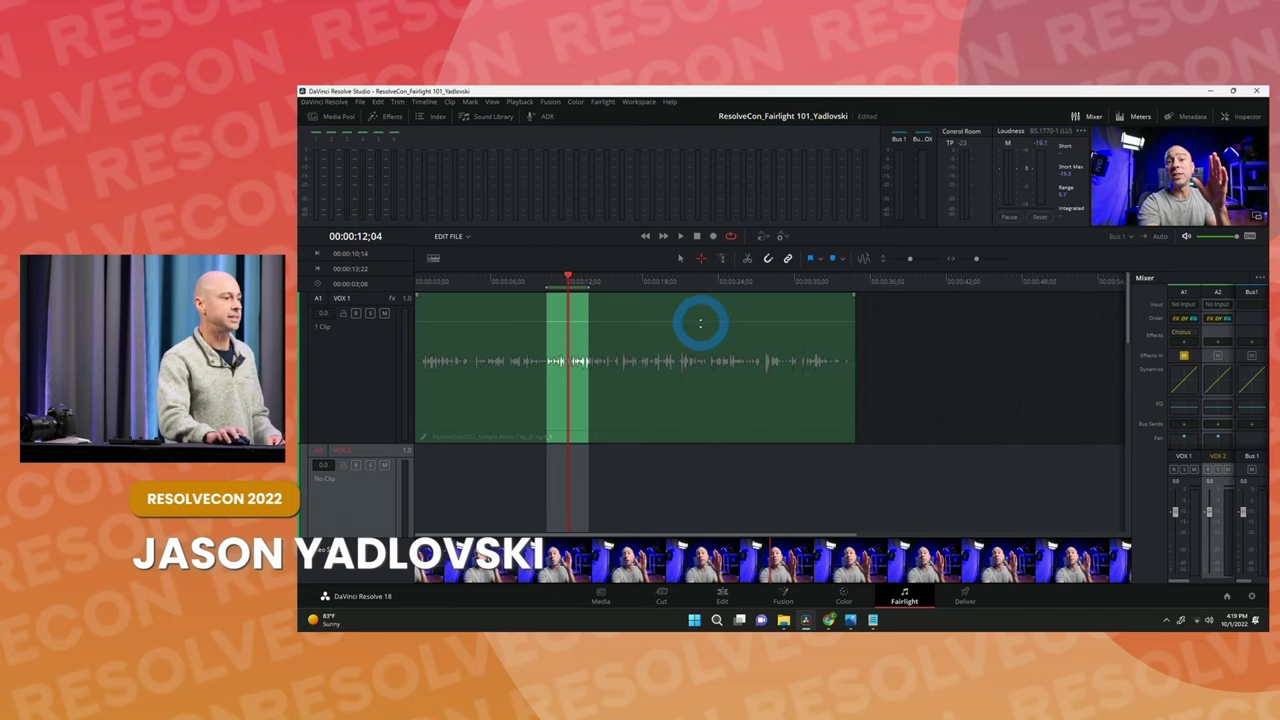
left_click(734, 420)
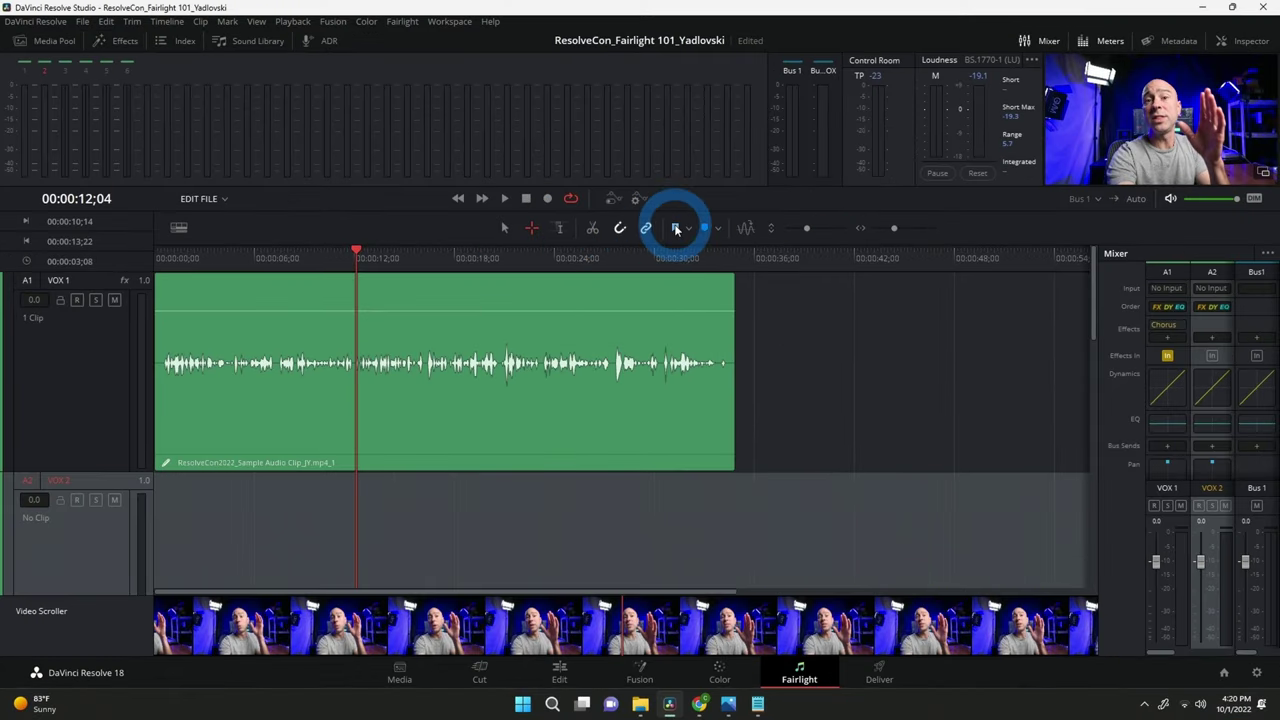
Show the transient detection controls in the track headers and hide them again.
left_click(747, 230)
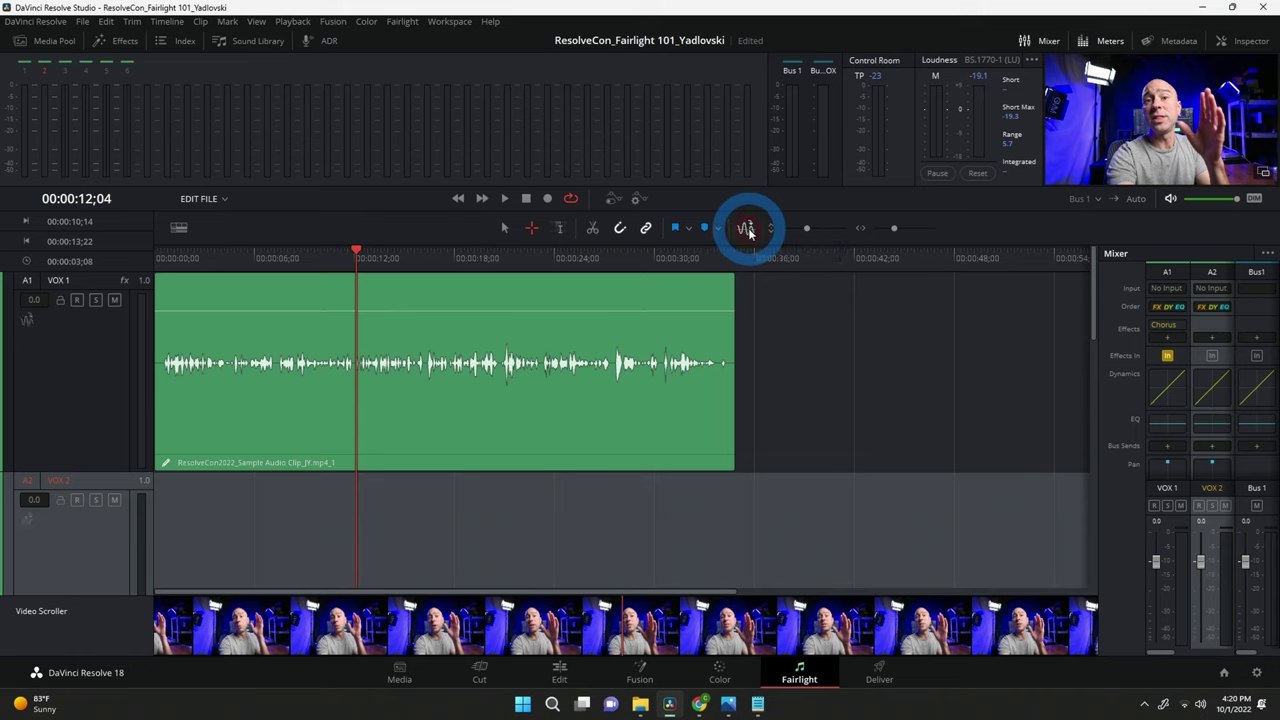
left_click(591, 328)
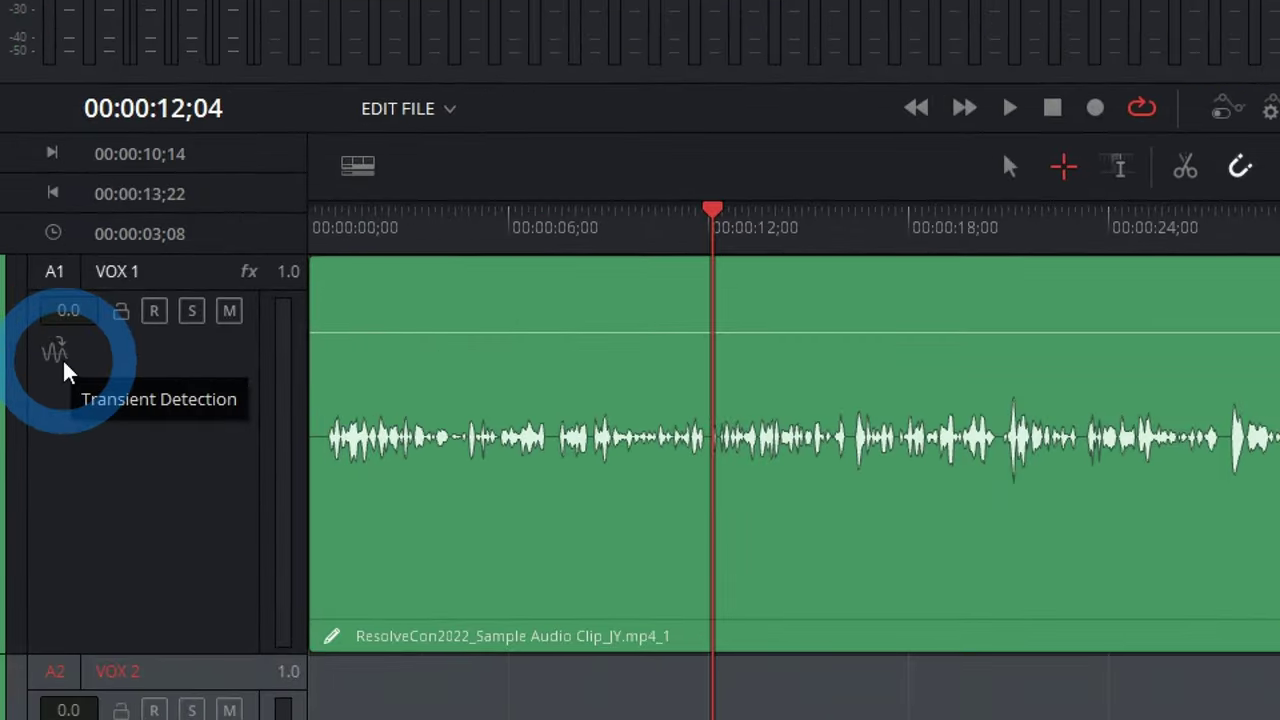
left_click(28, 321)
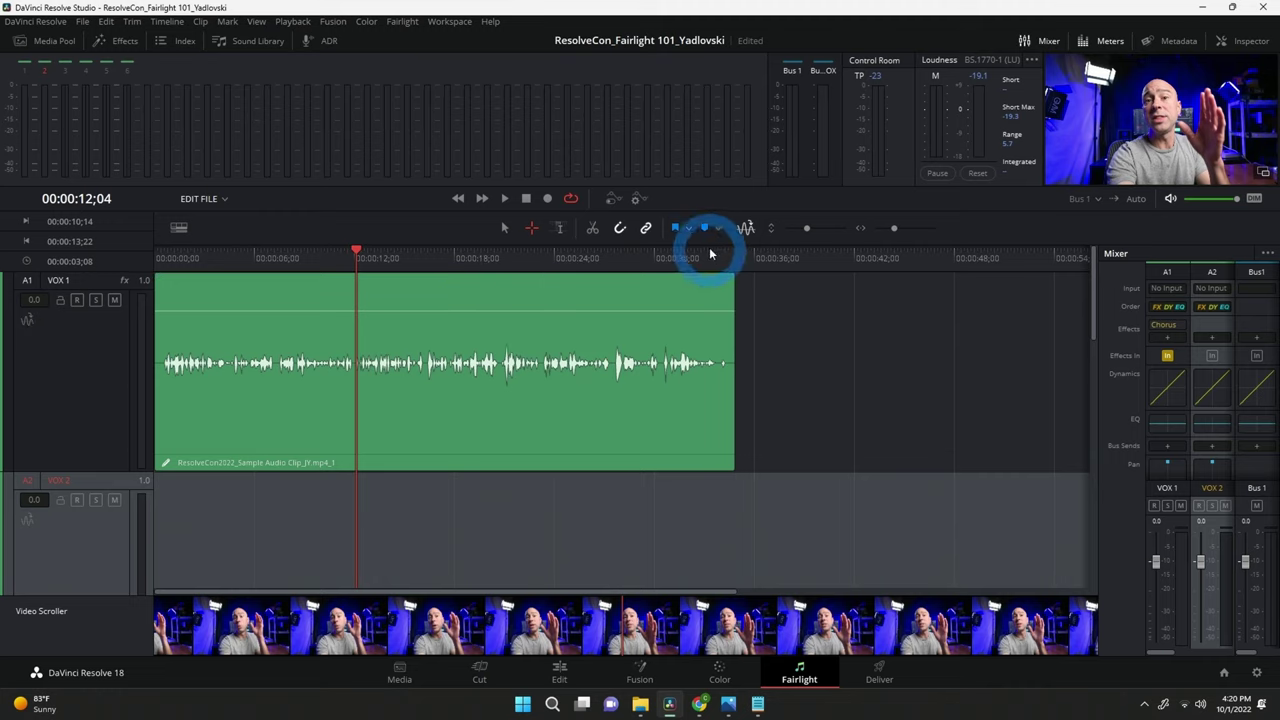
left_click(748, 227)
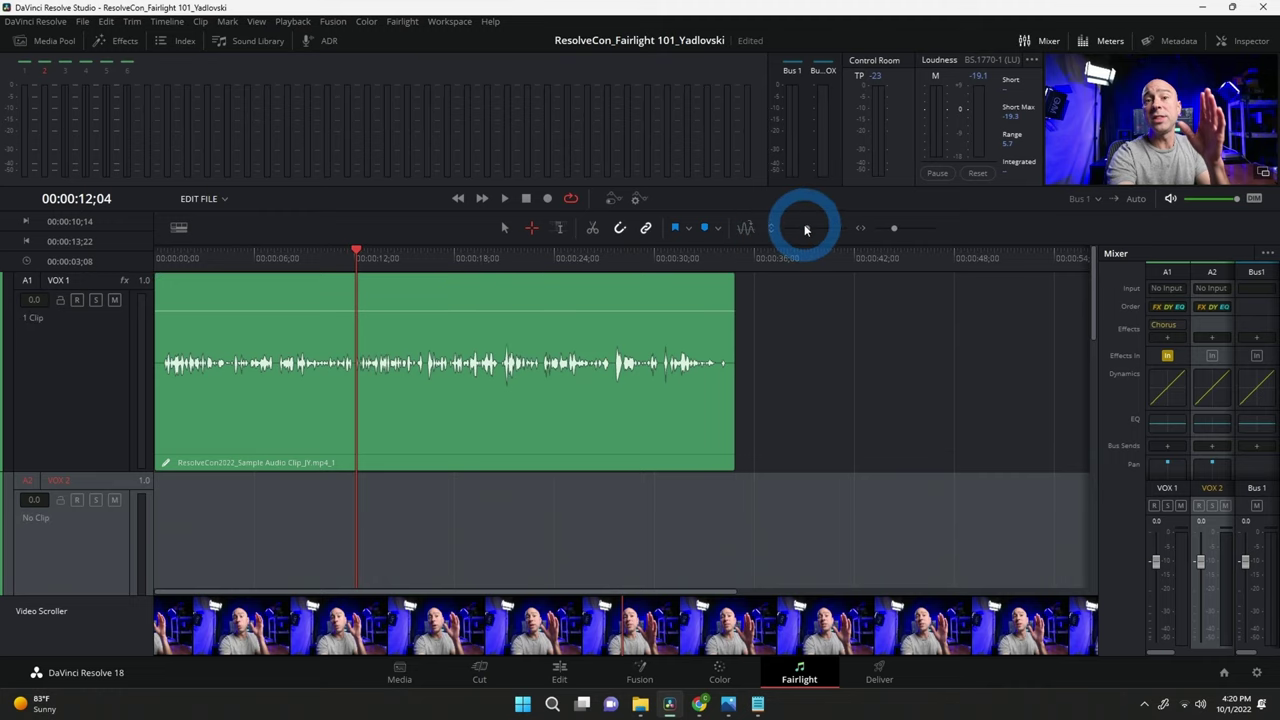
Increase the timeline's track height slightly and try zooming the timeline in and out.
left_click_drag(806, 229, 816, 234)
left_click(896, 231)
scroll(896, 231, "up", 2)
scroll(894, 232, "down", 2)
scroll(894, 232, "down", 2)
scroll(893, 235, "up", 2)
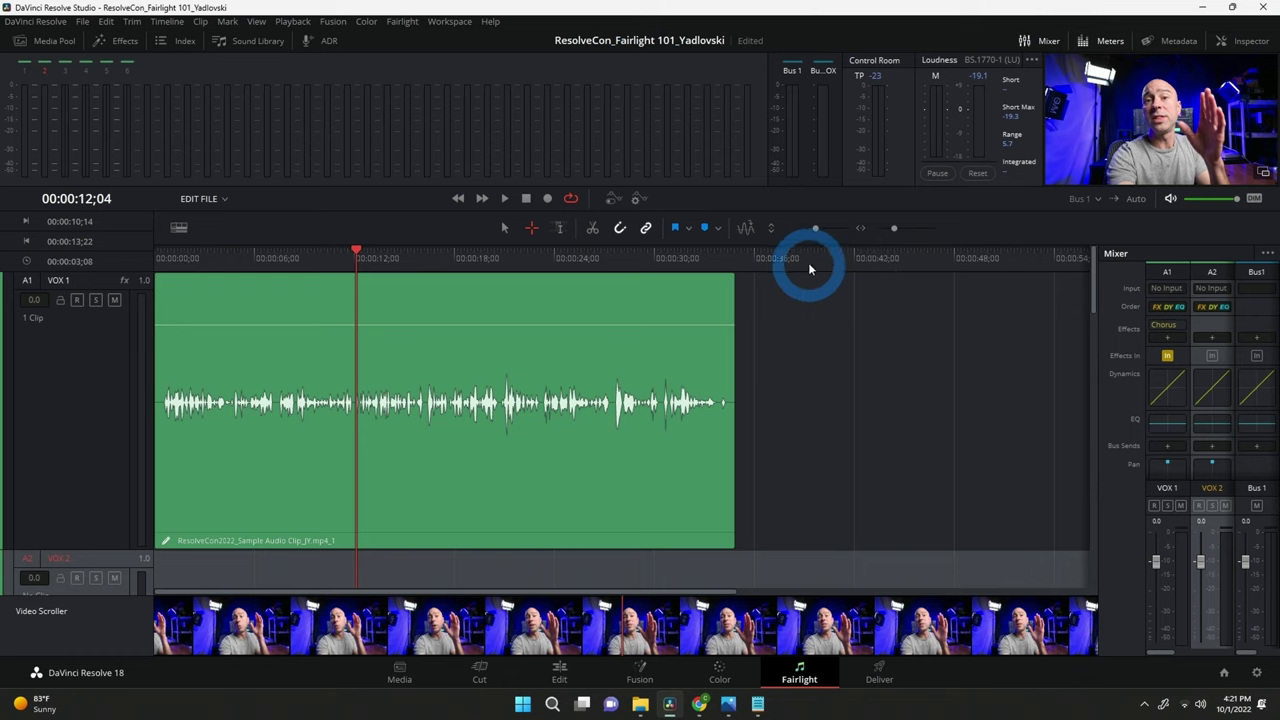
Examine the metadata of the VOX 1 clip and close the metadata view.
left_click(1168, 41)
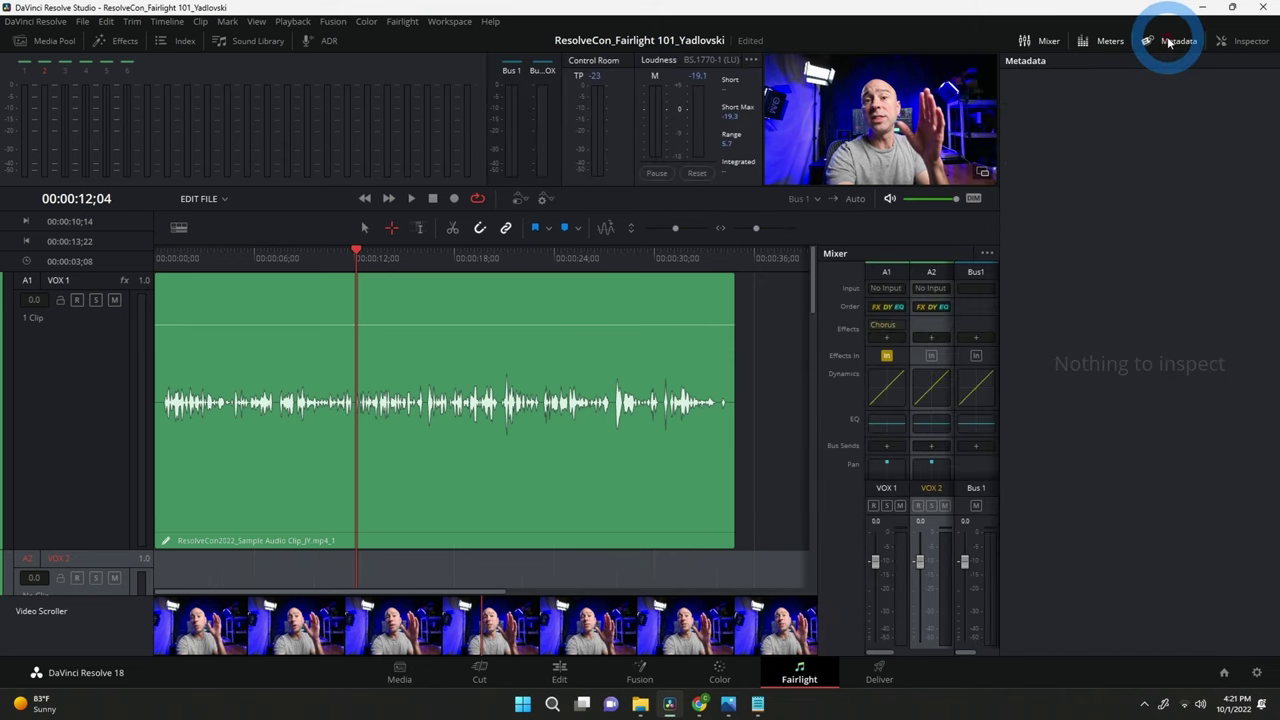
left_click(591, 350)
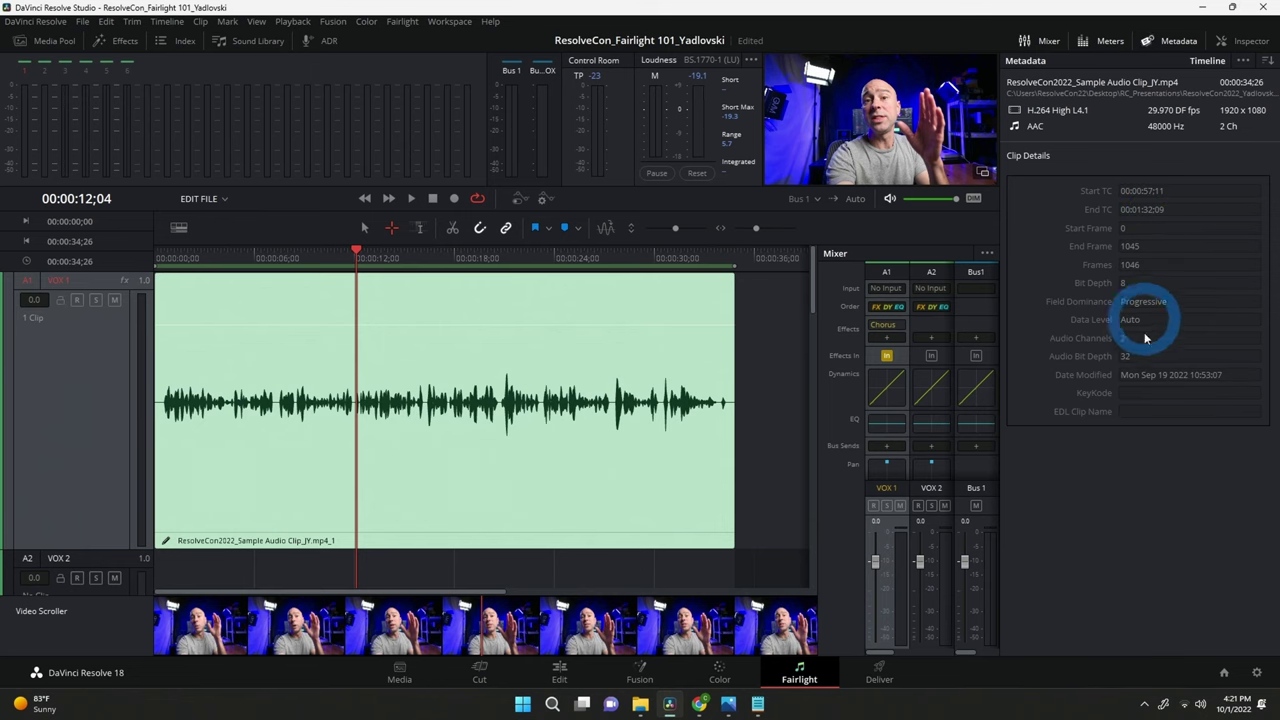
left_click(1165, 42)
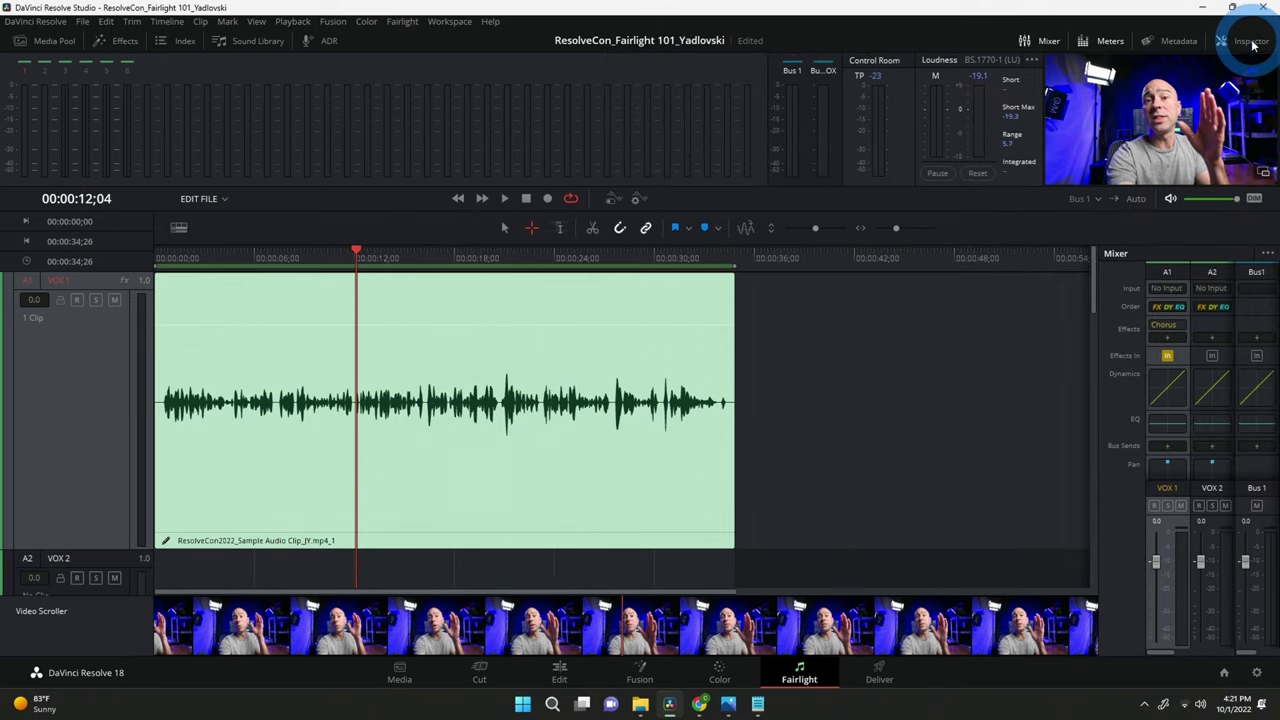
Show the VOX 1 clip's audio settings in the Inspector and adjust the clip volume to about 14.20.
left_click(1252, 42)
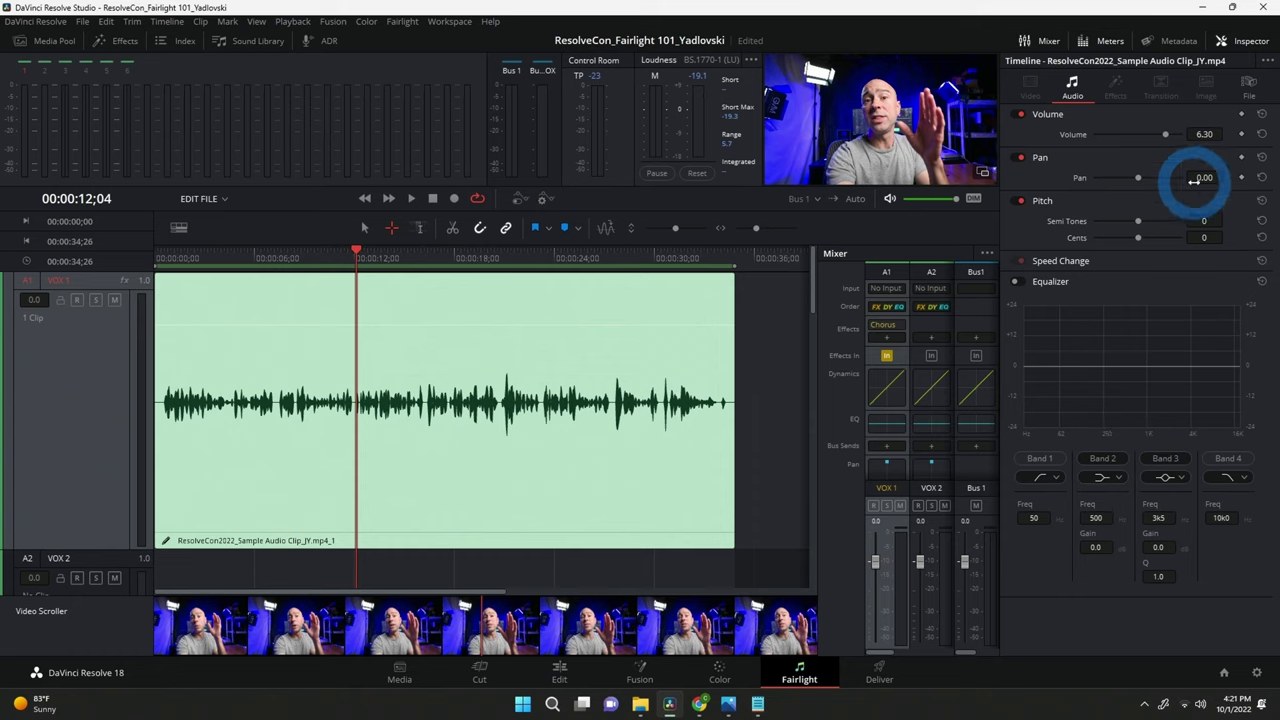
mouse_move(1166, 131)
left_mouse_down()
mouse_move(1147, 139)
mouse_move(1160, 141)
left_mouse_up()
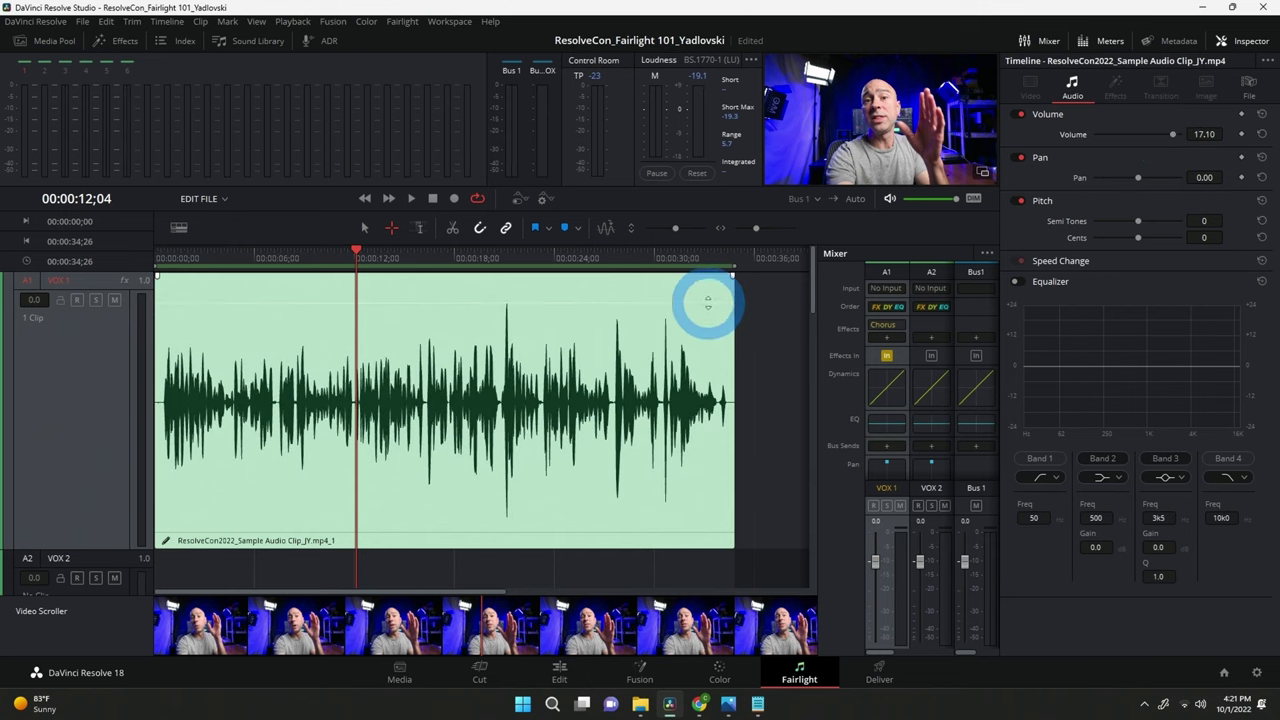
left_click_drag(708, 301, 708, 309)
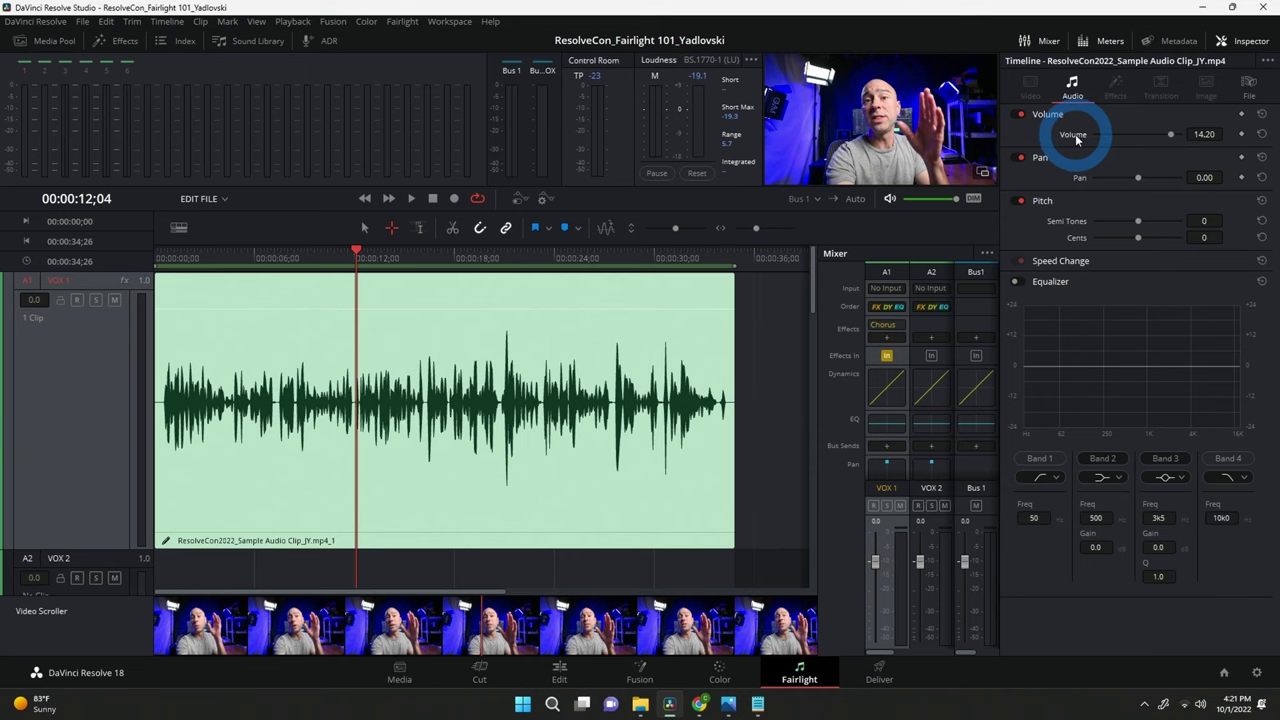
Hide the Inspector, open the VOX 1 channel name for editing in the Mixer and leave the name field.
left_click(1245, 40)
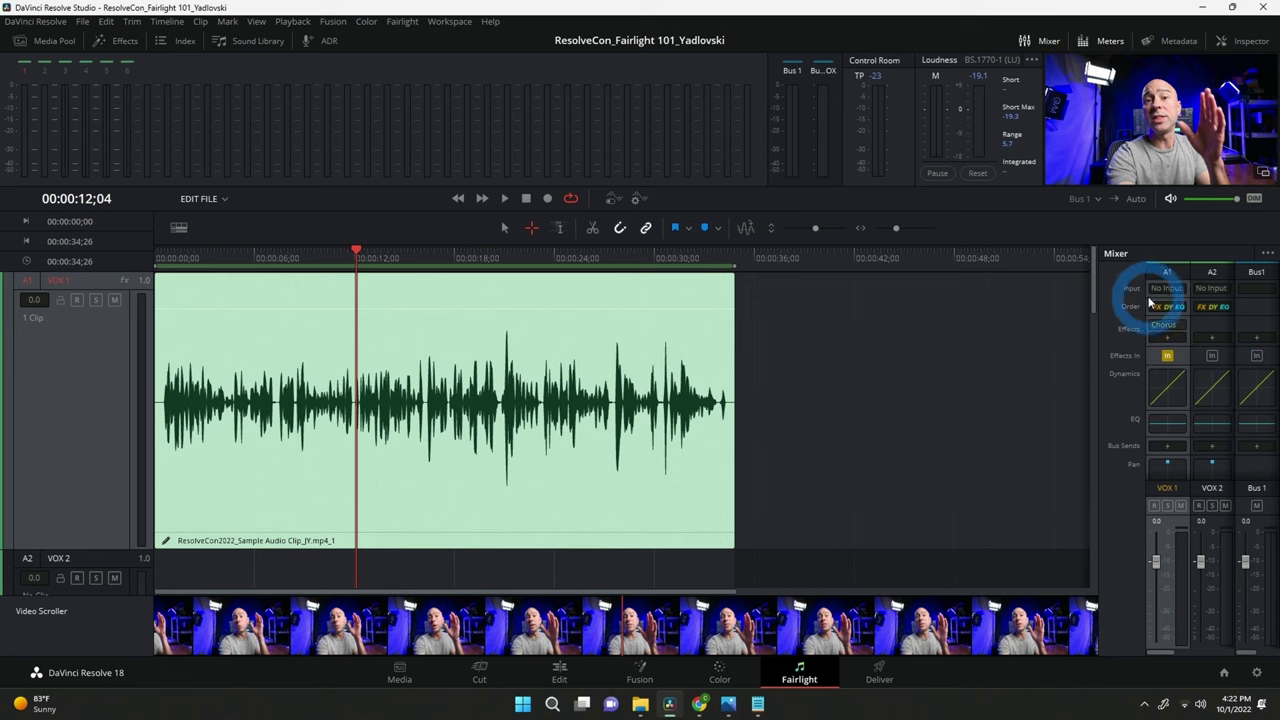
left_click(1154, 344)
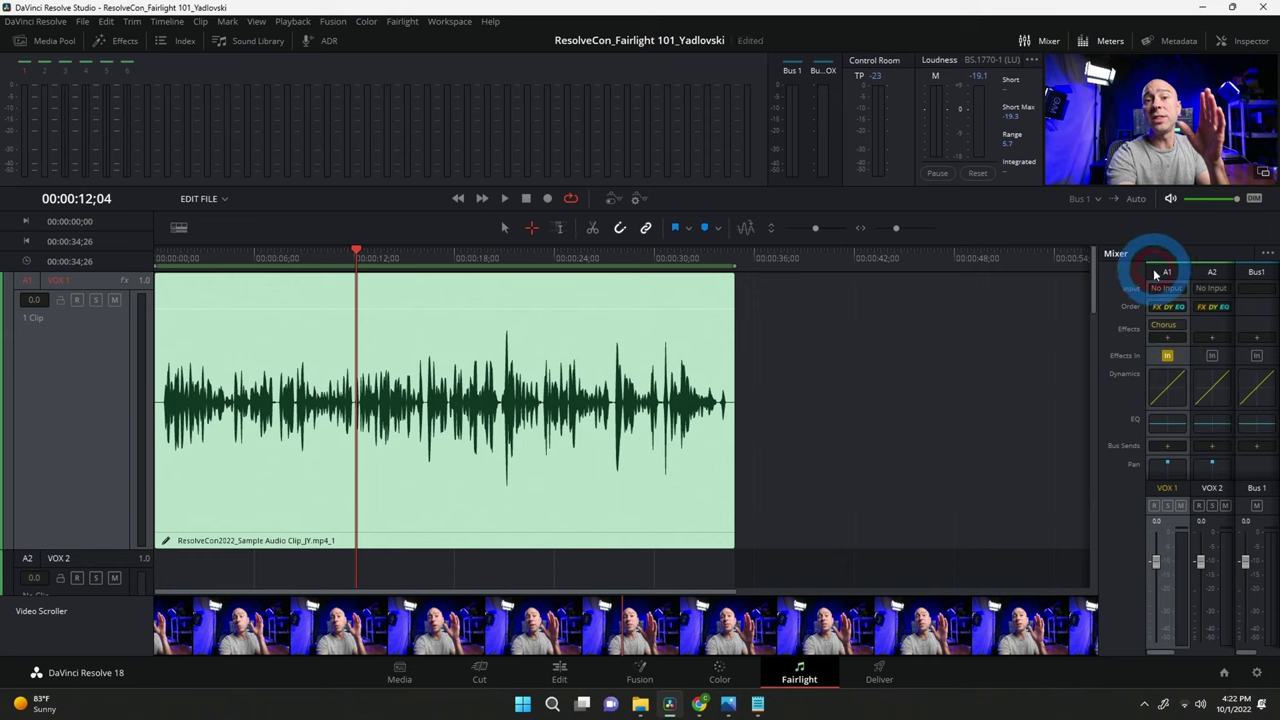
double_click(1168, 488)
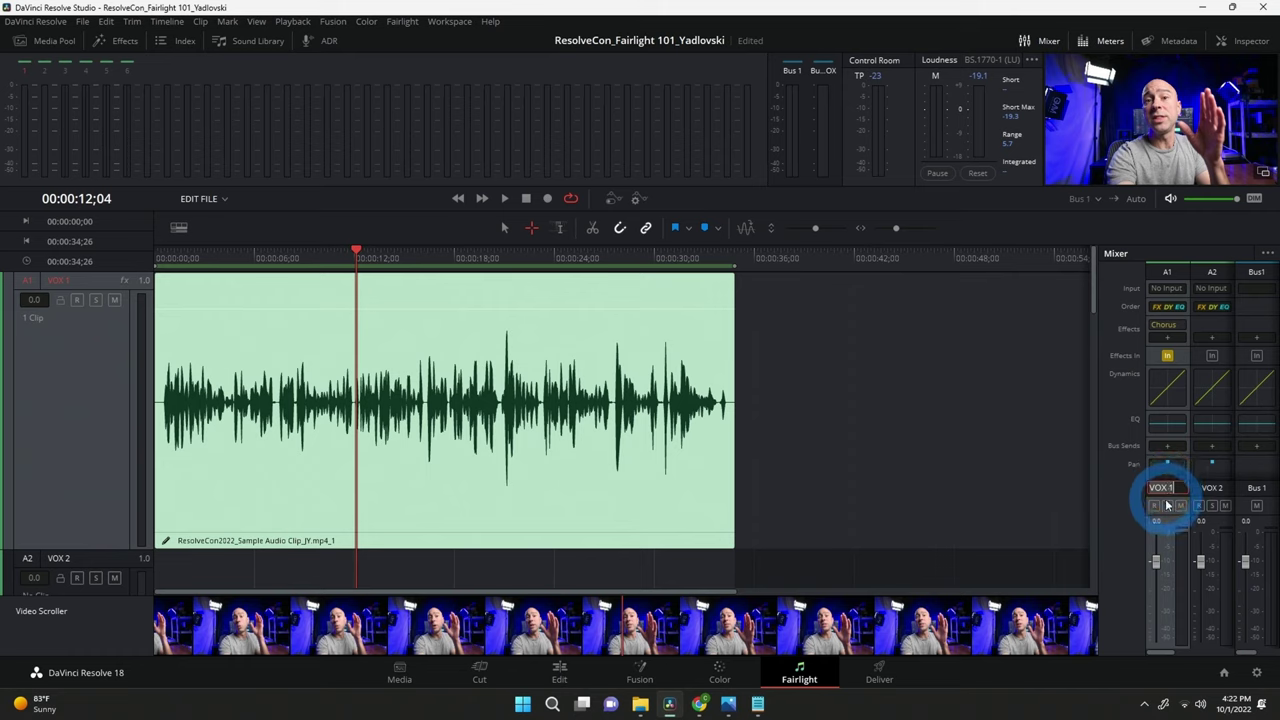
left_click(1134, 505)
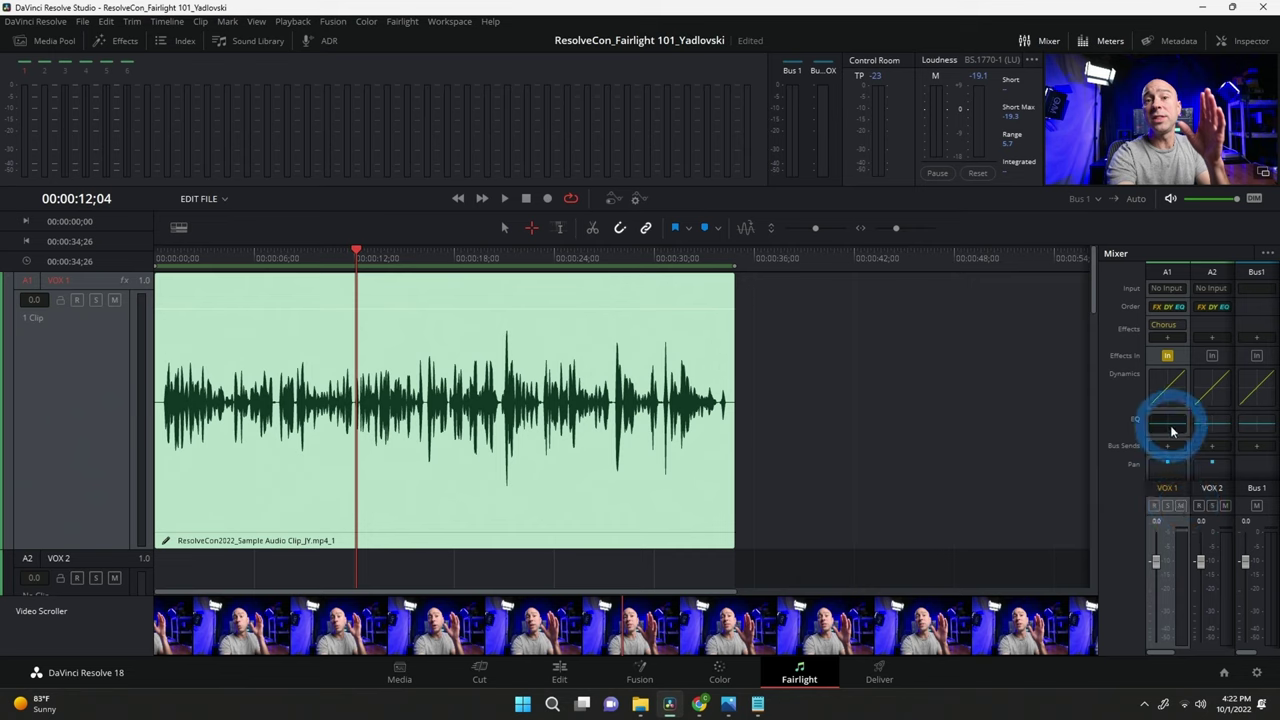
Examine the input patching window for the VOX 1 channel and locate the Patch Input/Output command among the Fairlight commands.
left_click(1163, 290)
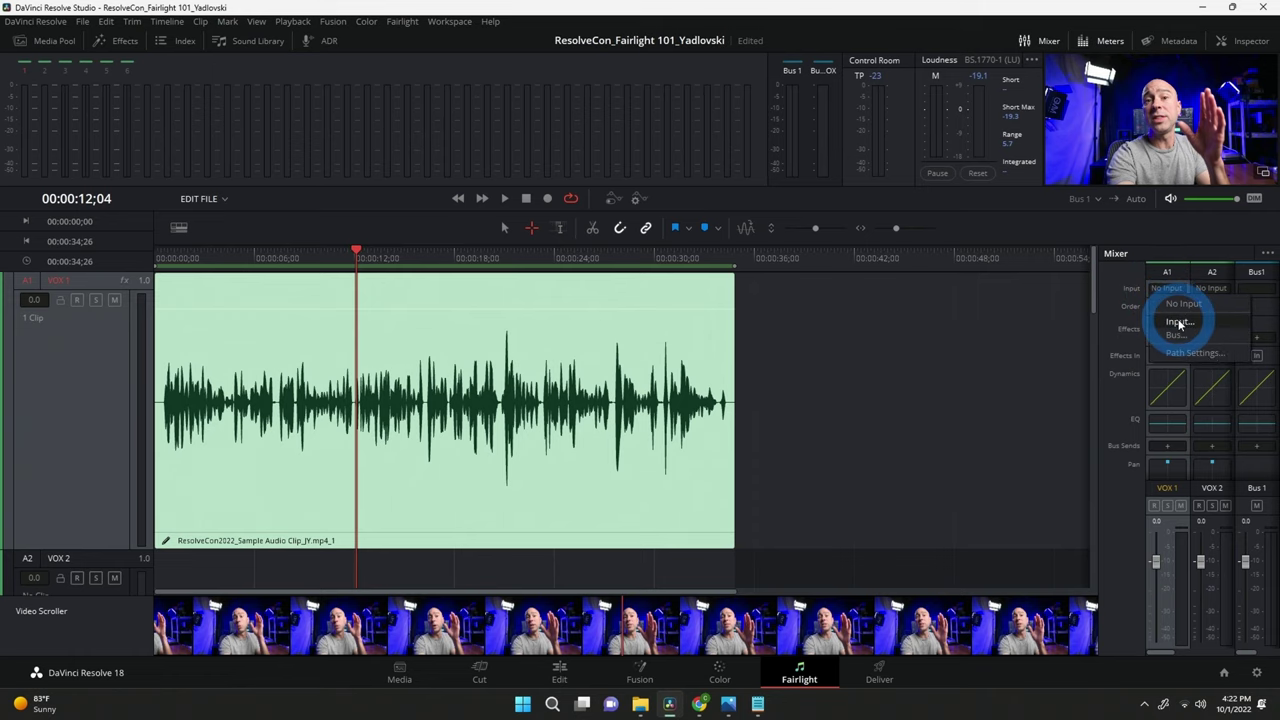
left_click(1178, 322)
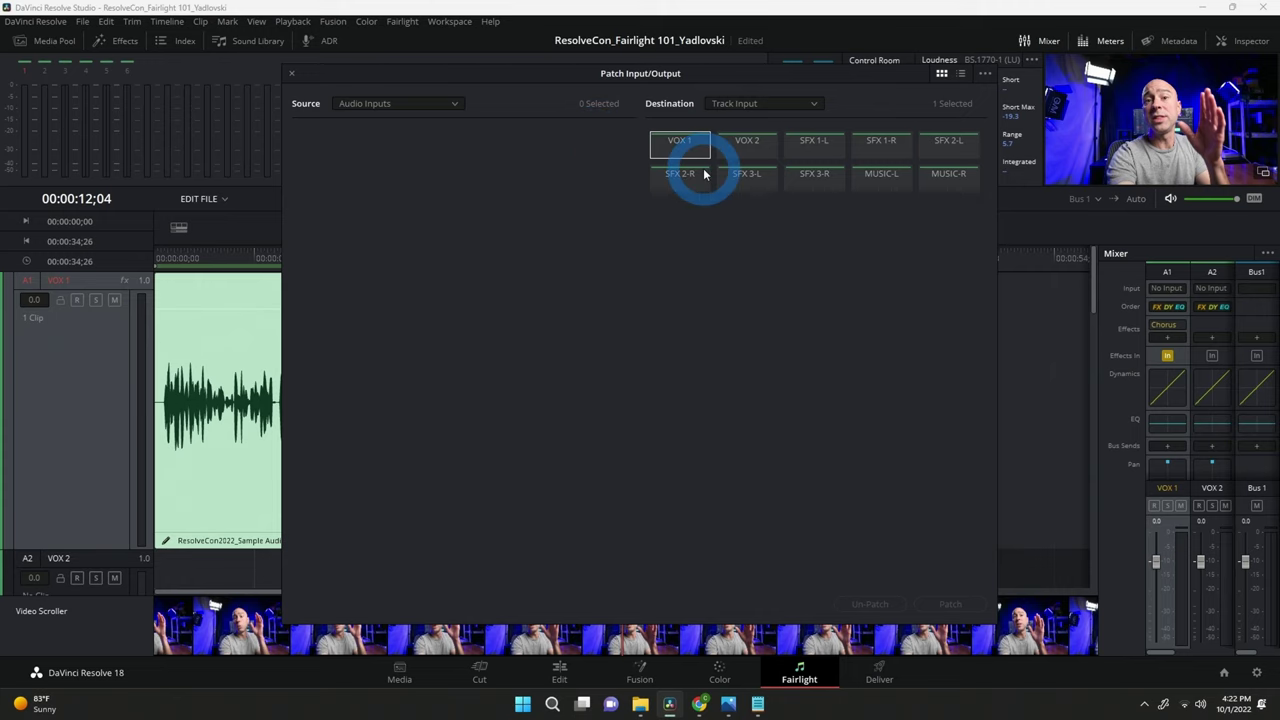
left_click(292, 77)
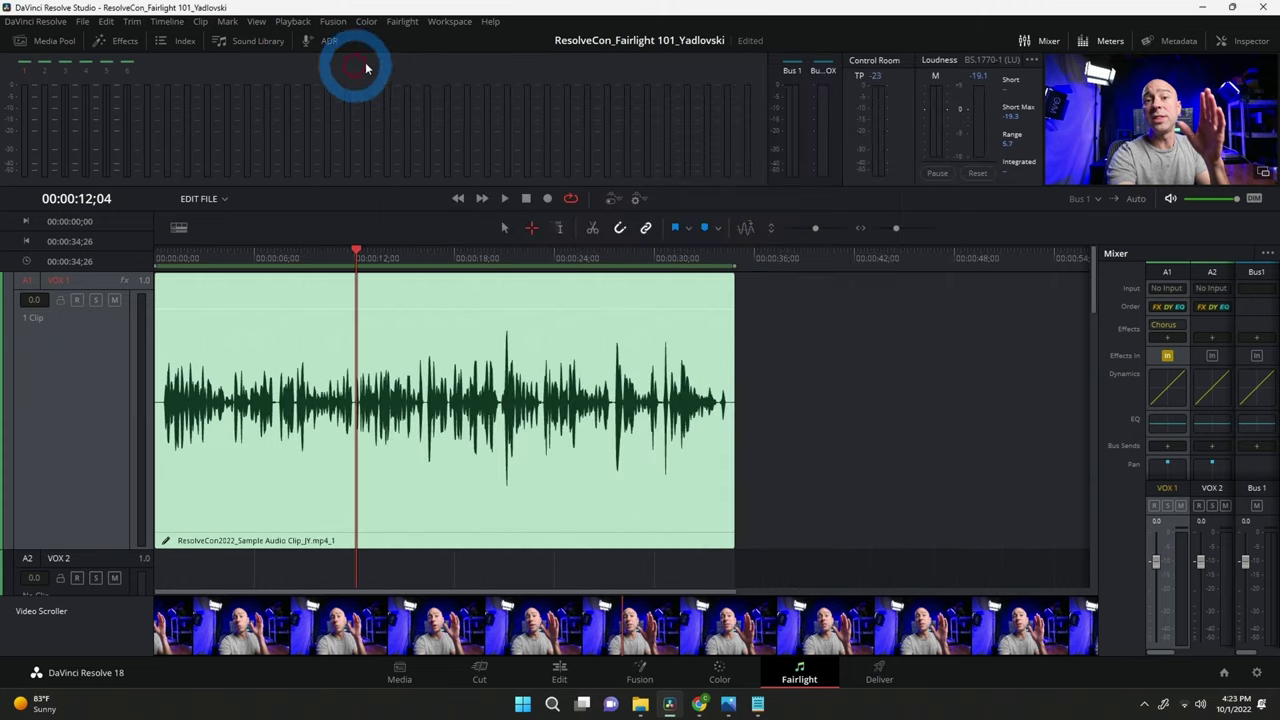
left_click(408, 22)
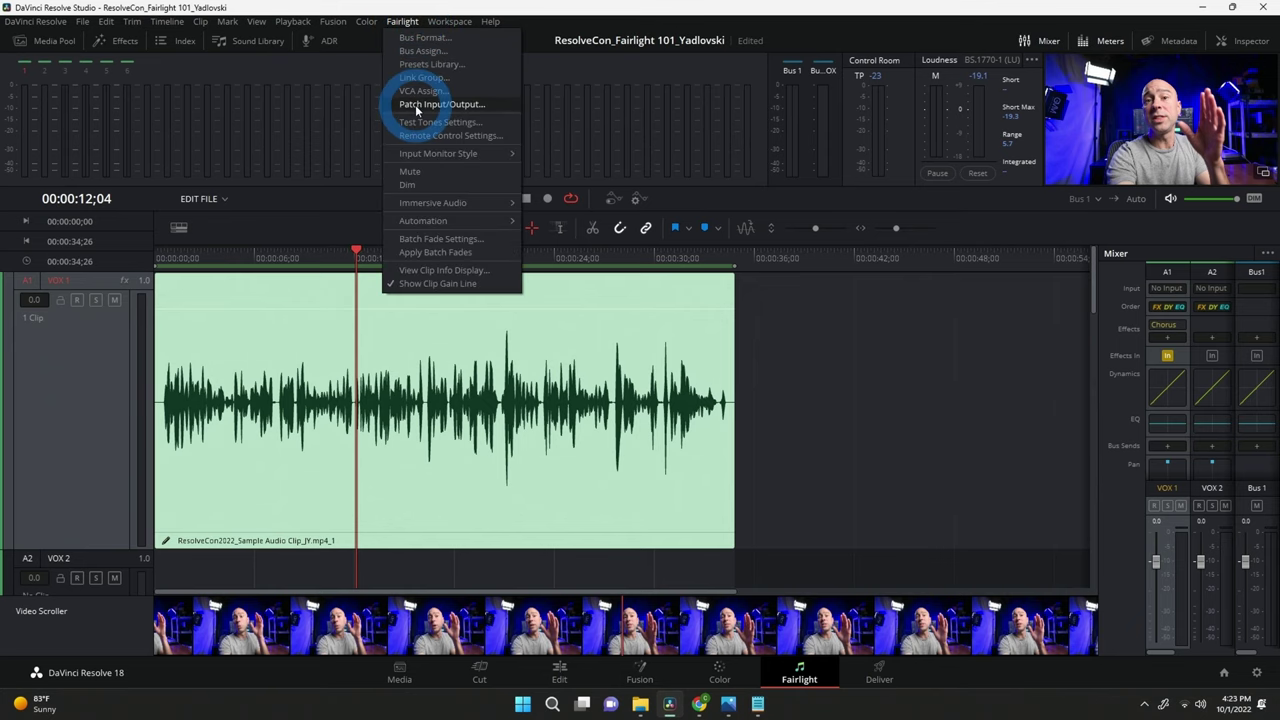
left_click(863, 345)
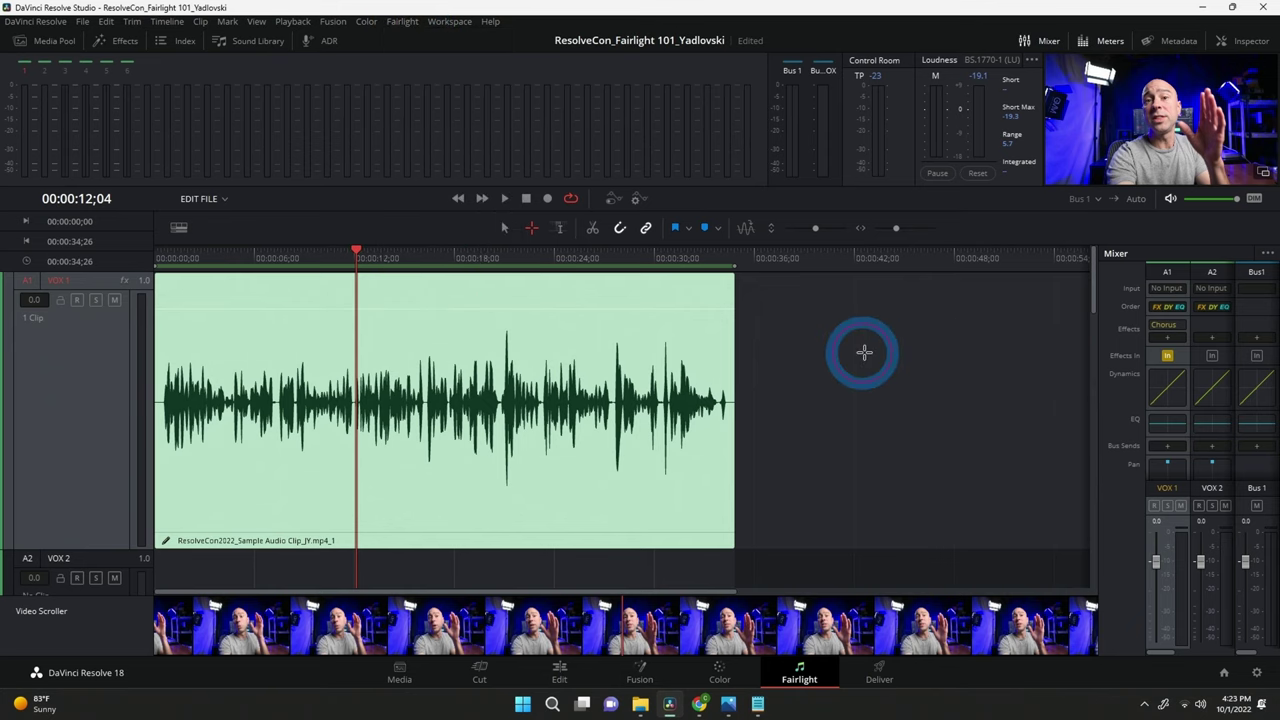
Set the VOX 1 path settings to a record level of +4.2 dB and a direct output level of -4.5 dB.
left_click(1170, 291)
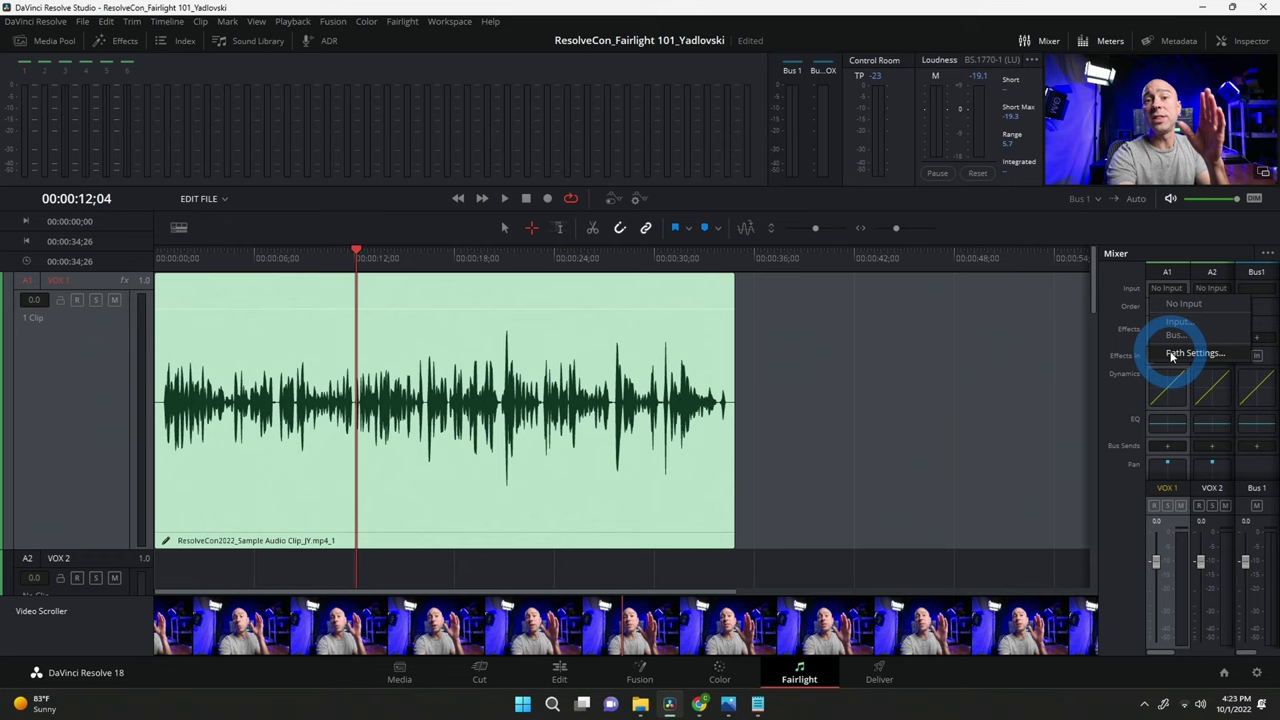
left_click(1188, 355)
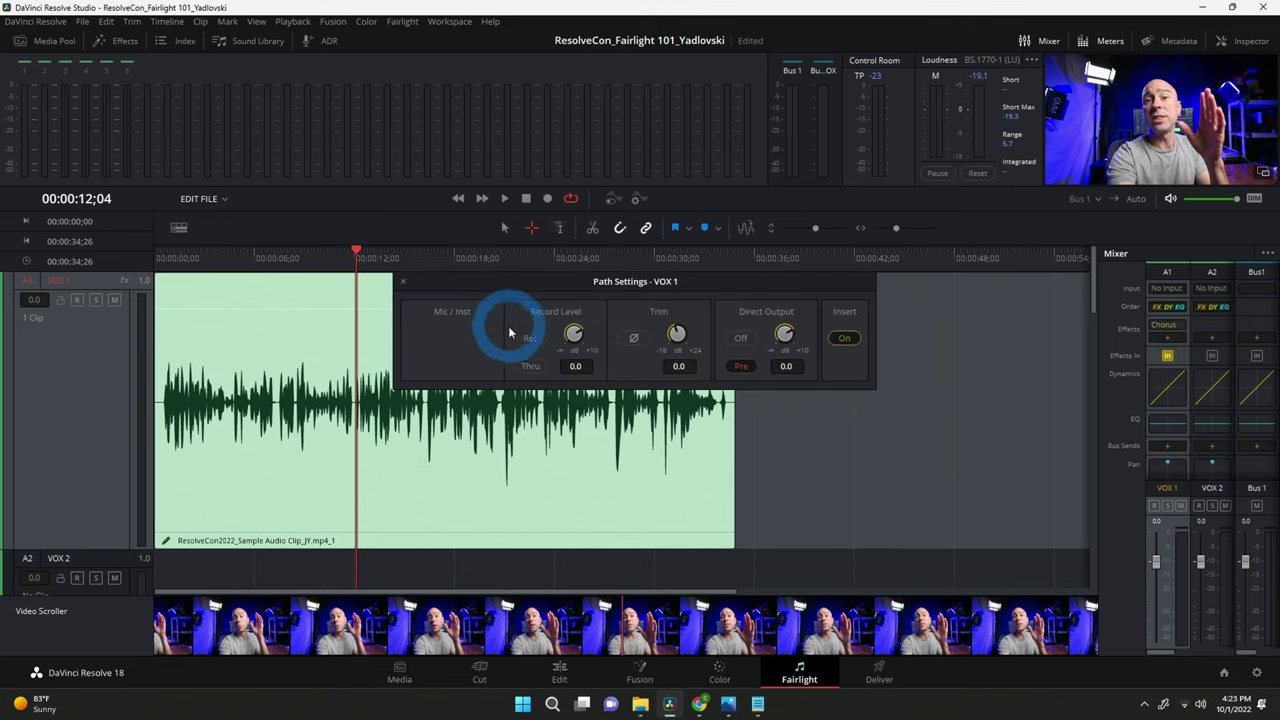
left_click_drag(574, 337, 648, 371)
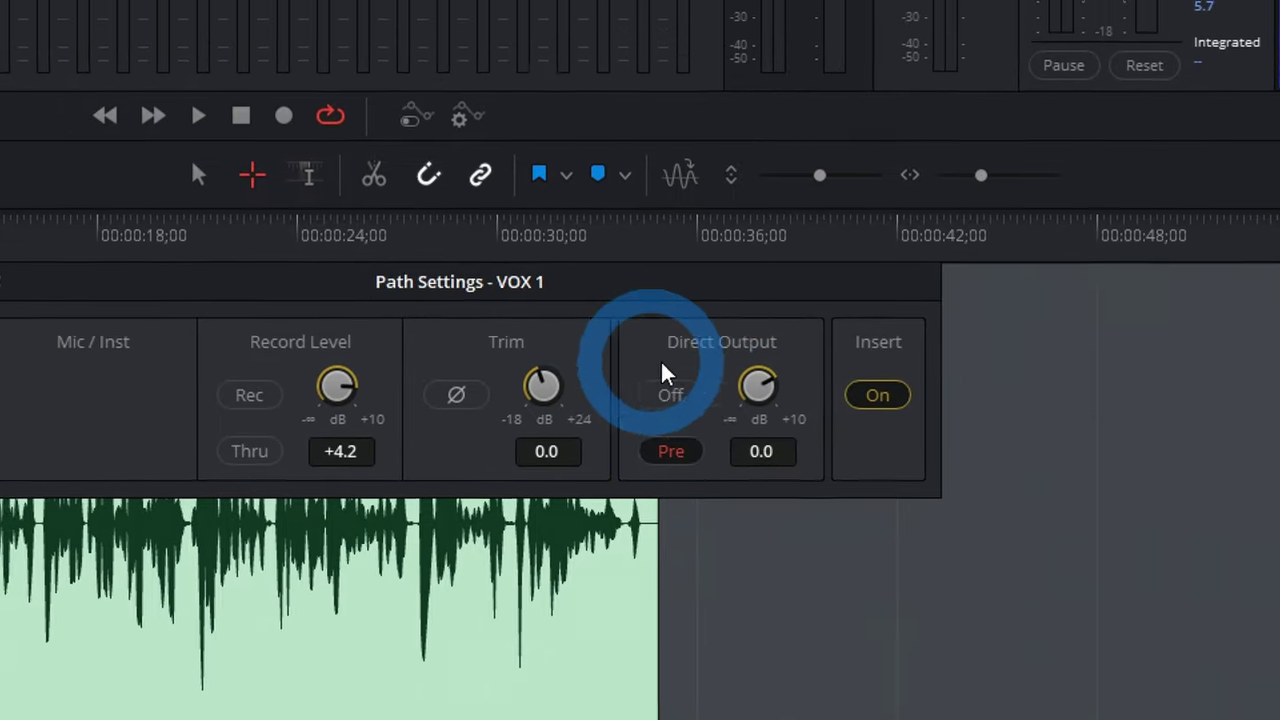
left_click_drag(643, 365, 589, 377)
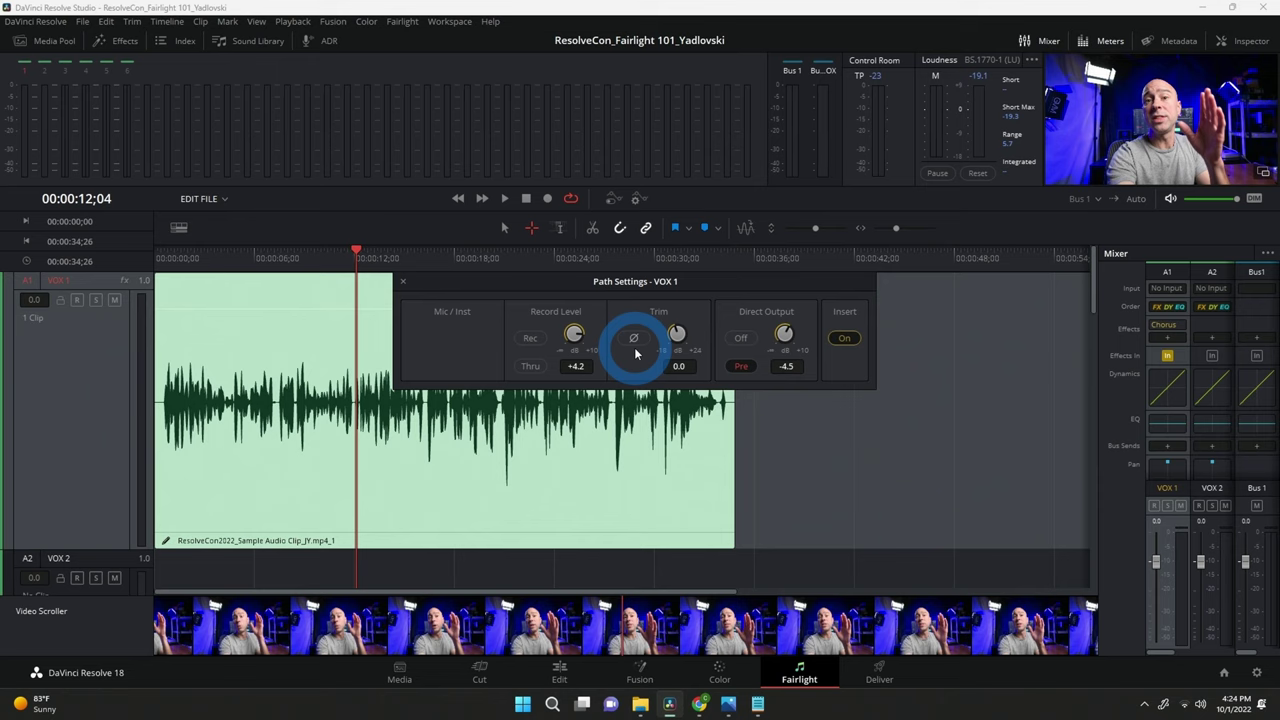
left_click(402, 281)
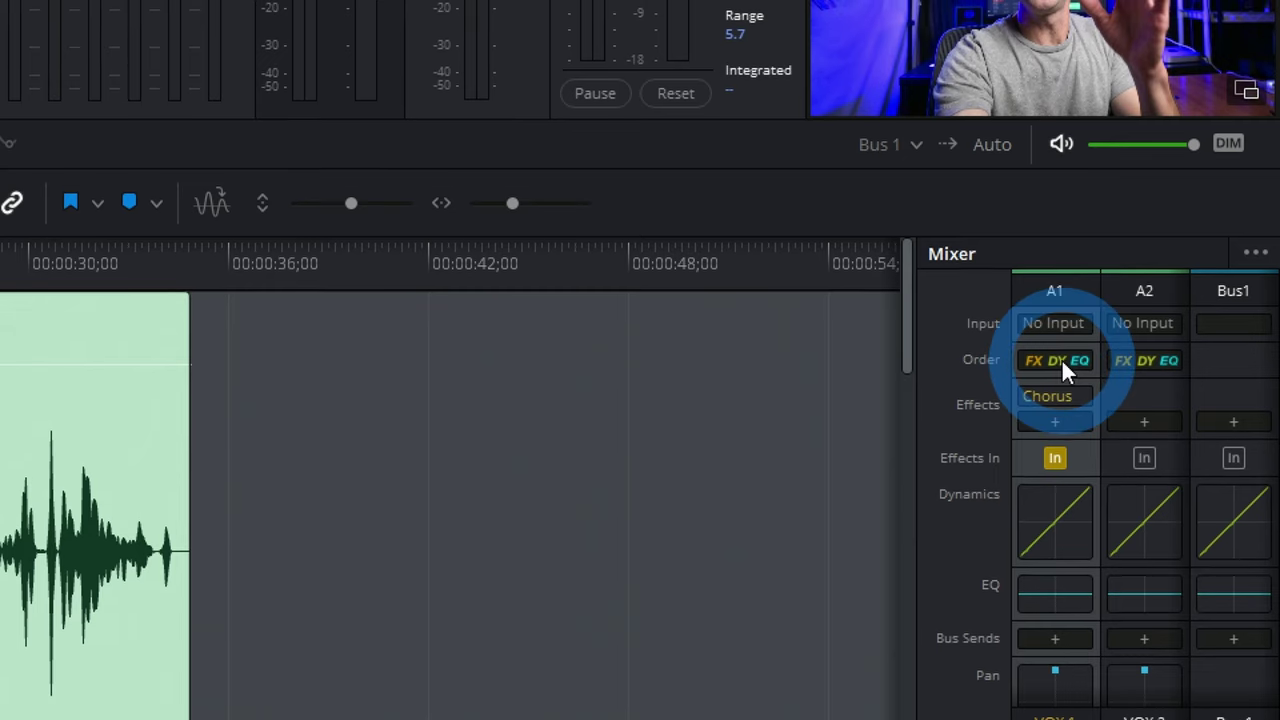
Change the VOX 1 channel's processing order to EQ, DY, FX and add a Distortion effect to it.
left_click(1058, 358)
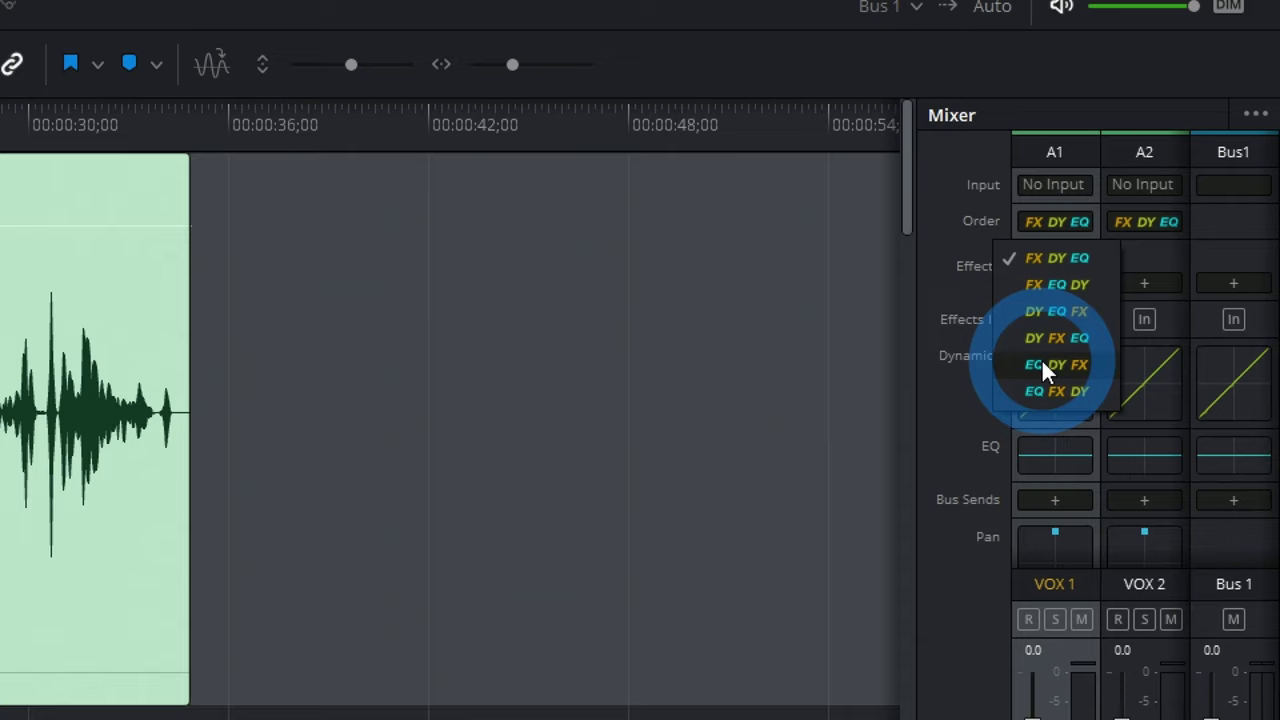
left_click(1045, 365)
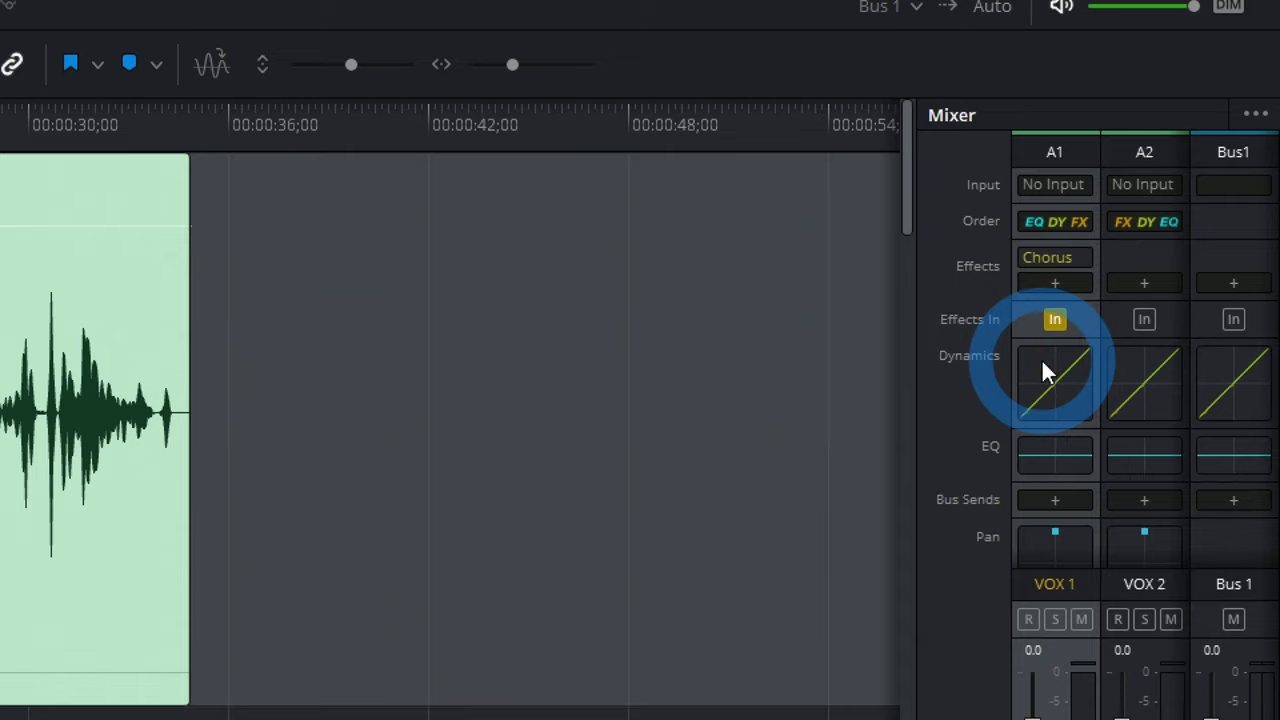
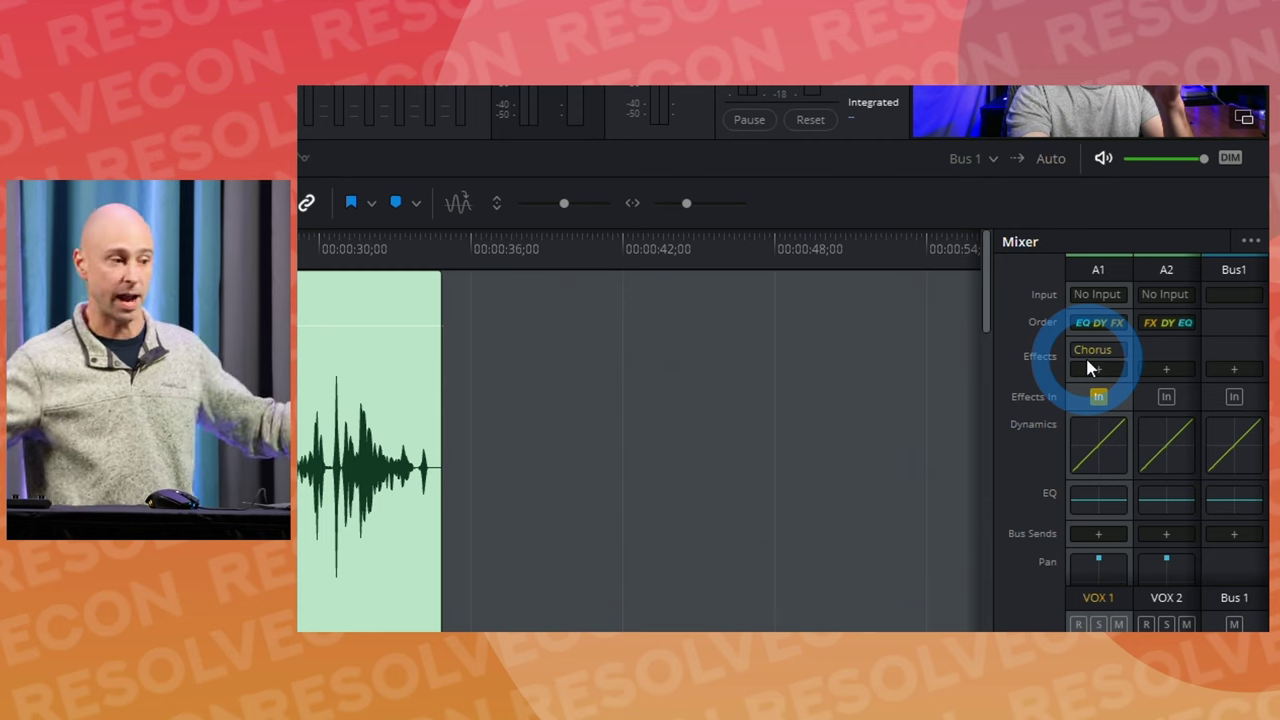
mouse_move(1092, 350)
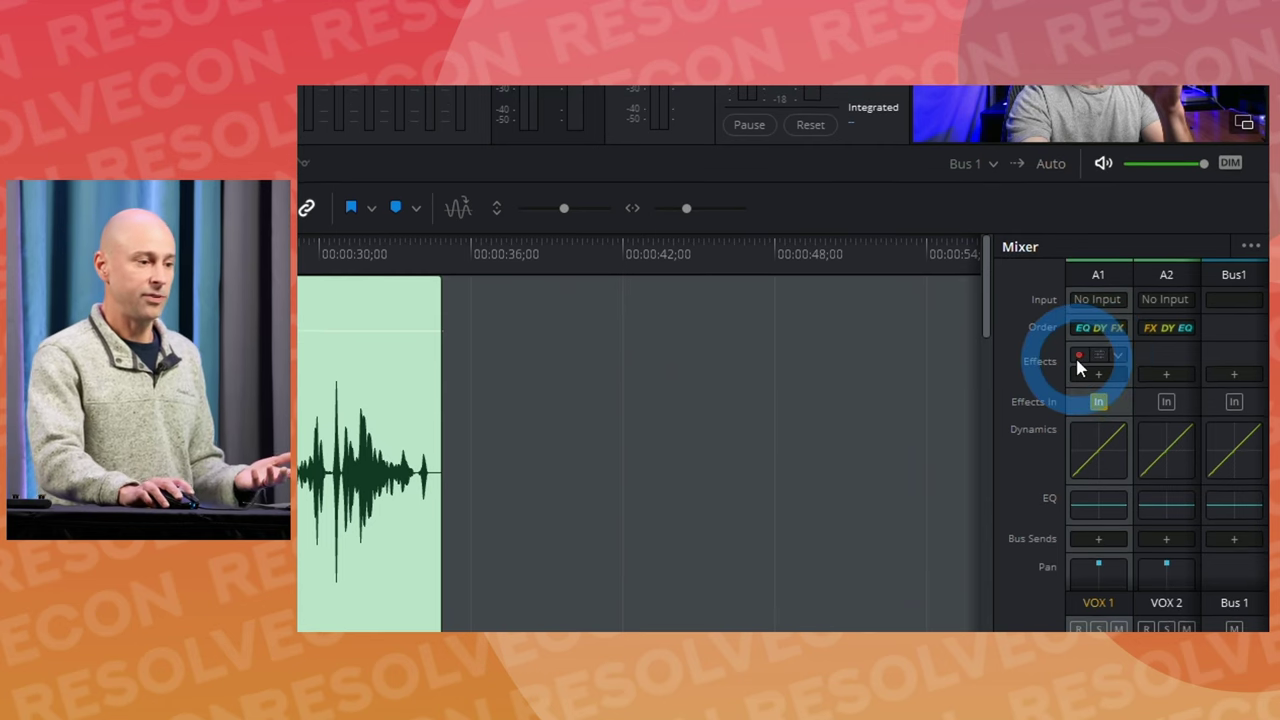
left_click(1095, 385)
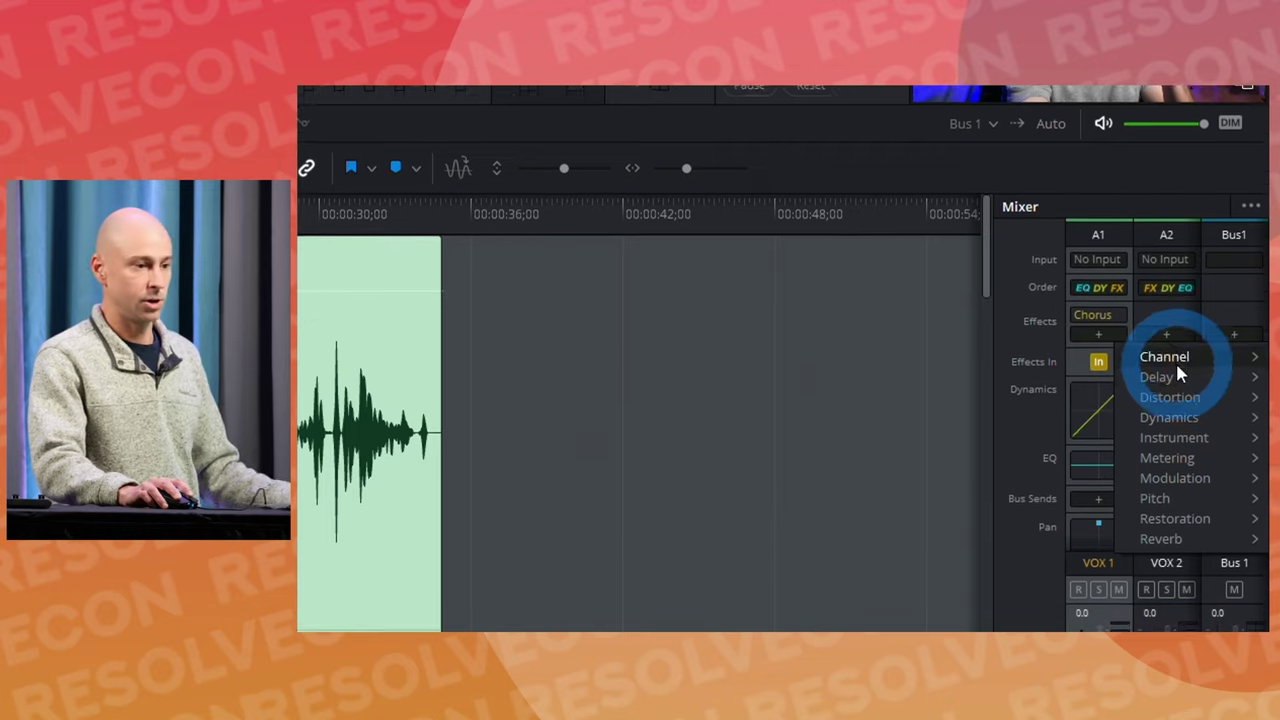
mouse_move(1180, 396)
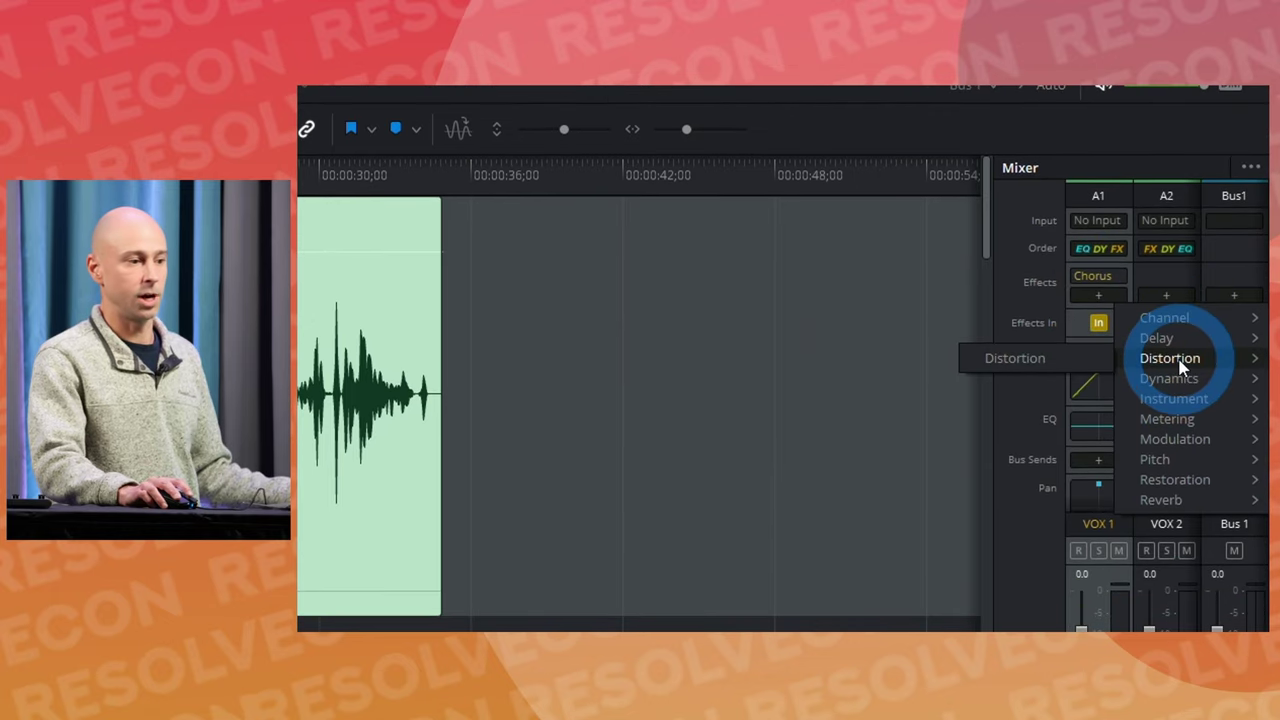
left_click(1058, 362)
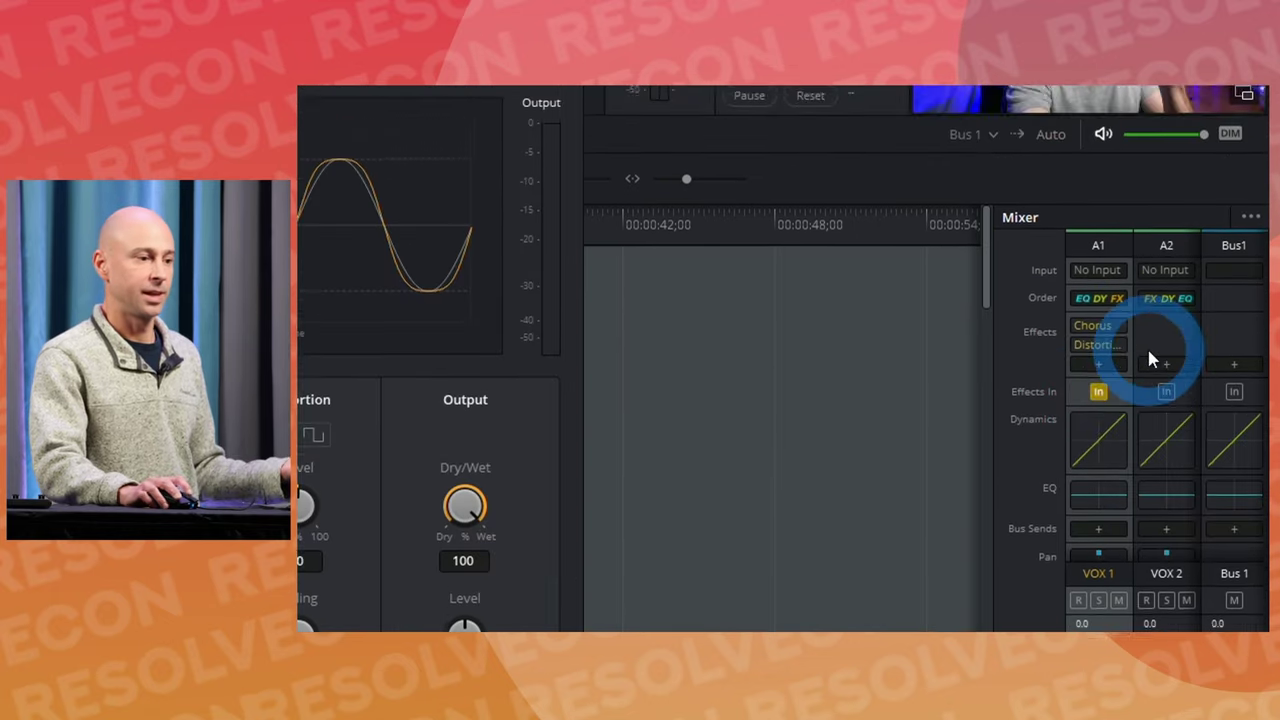
Replace the Chorus plugin on the VOX 1 channel with the Dialogue Processor.
mouse_move(1100, 368)
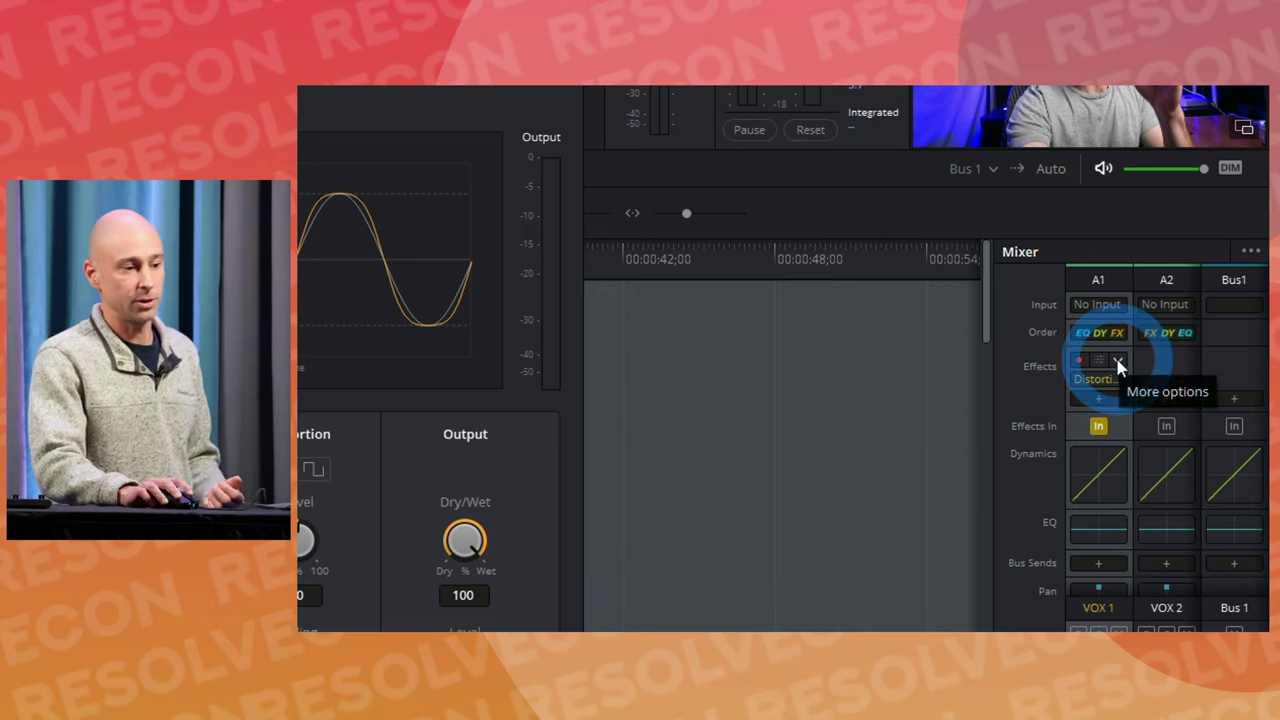
left_click(1118, 364)
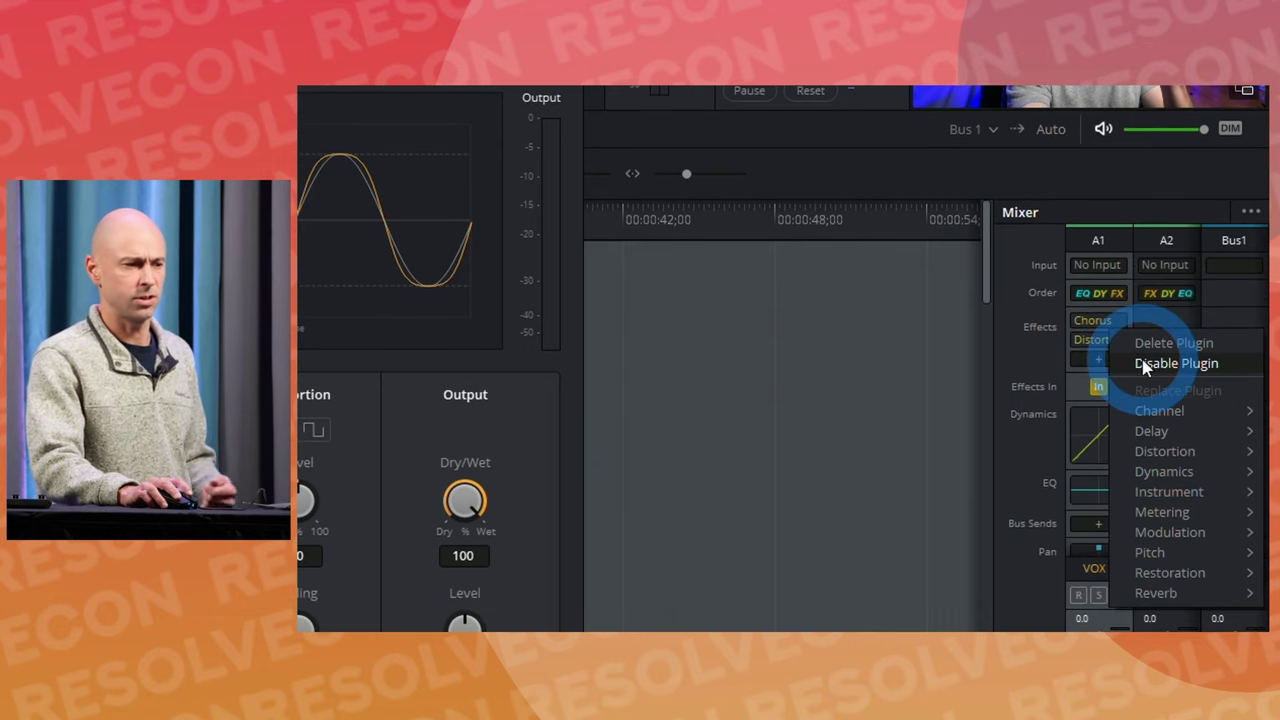
mouse_move(1150, 413)
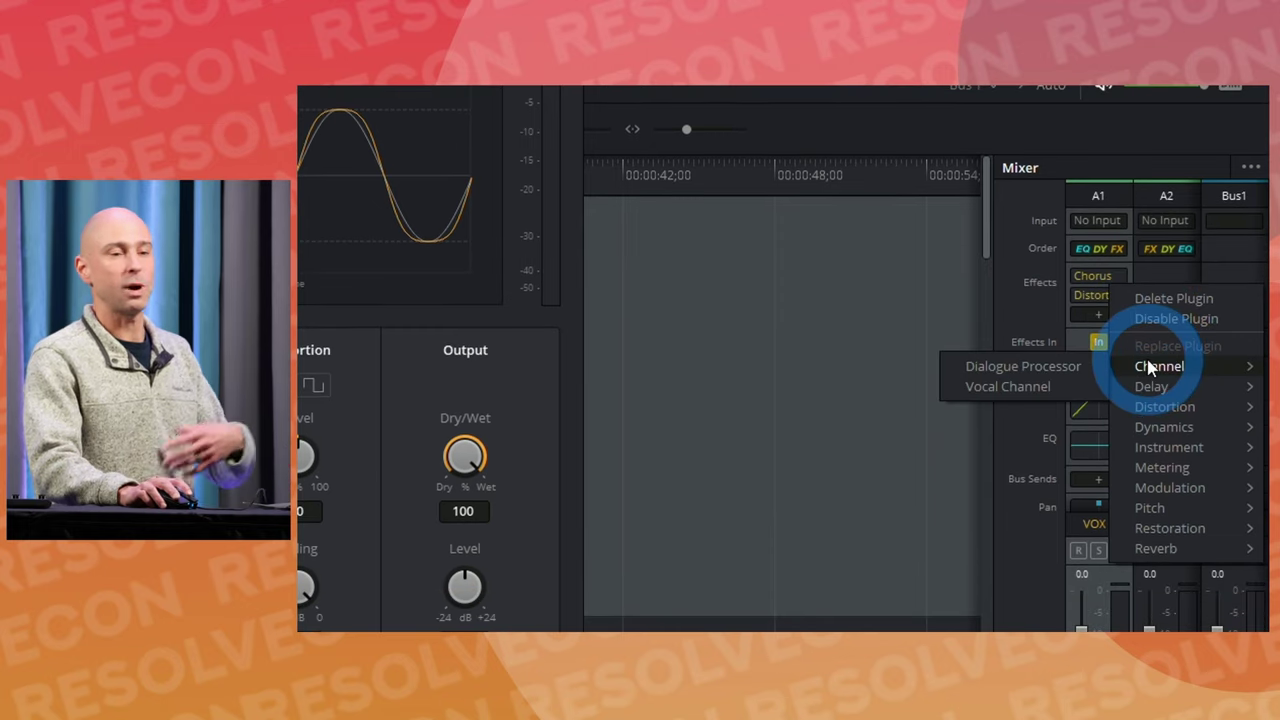
left_click(1040, 366)
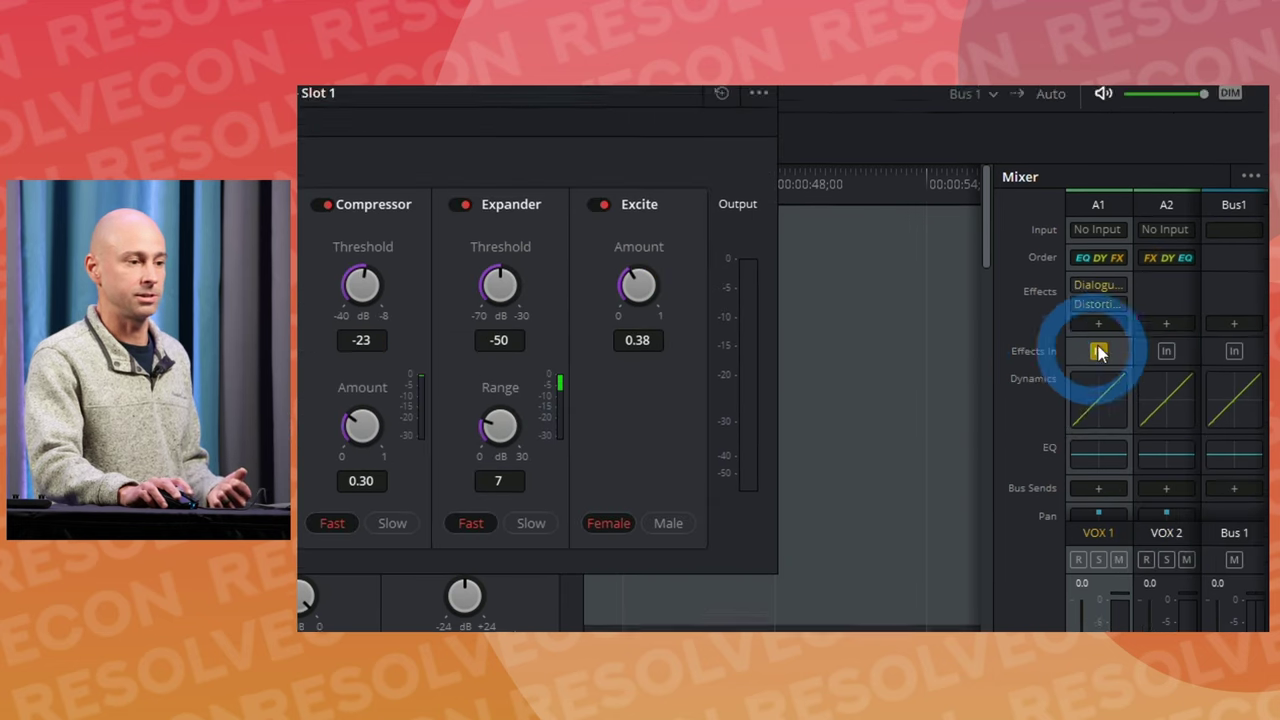
Examine the Distortion and Dialogue Processor controls on the VOX 1 channel and close their windows.
mouse_move(1100, 299)
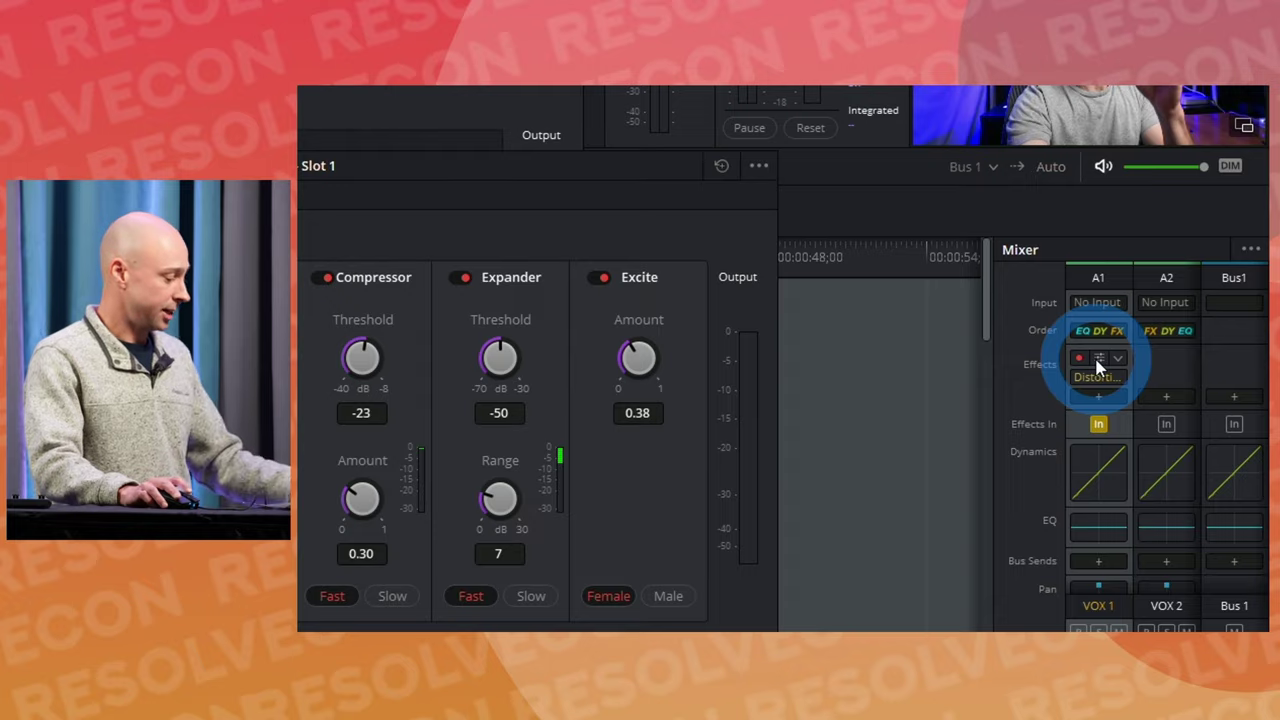
left_click(1100, 366)
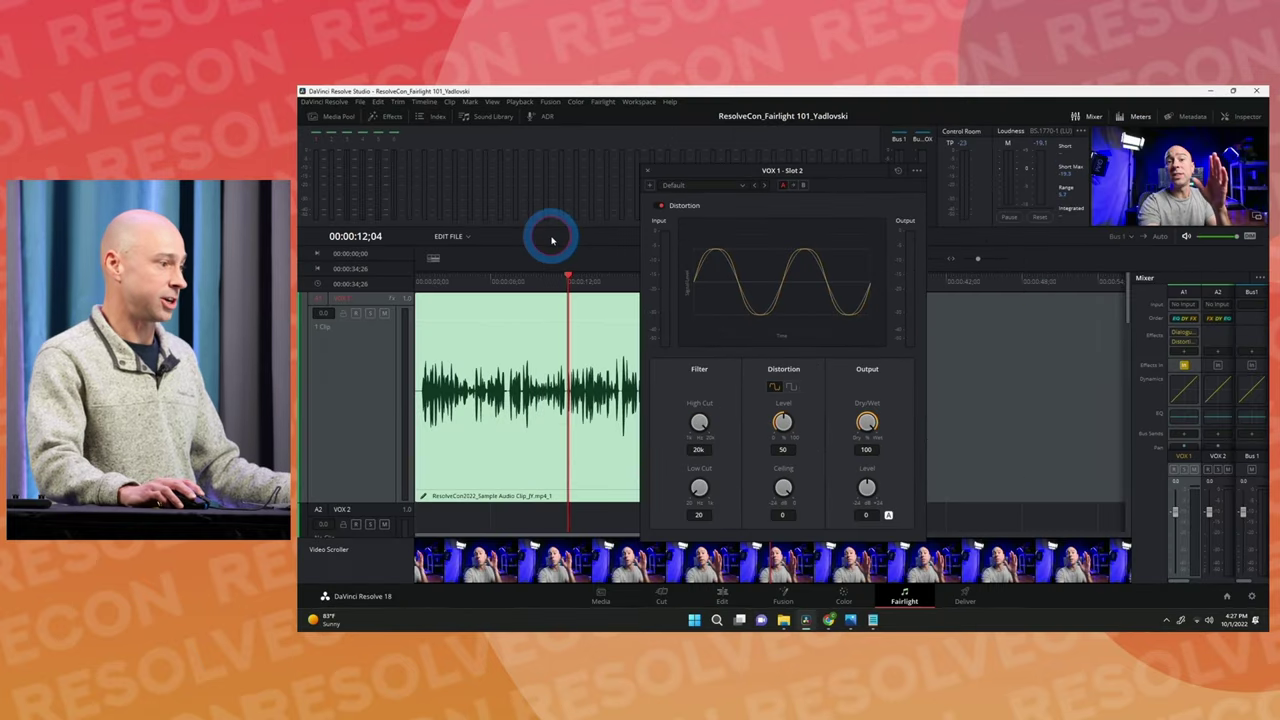
left_click(647, 173)
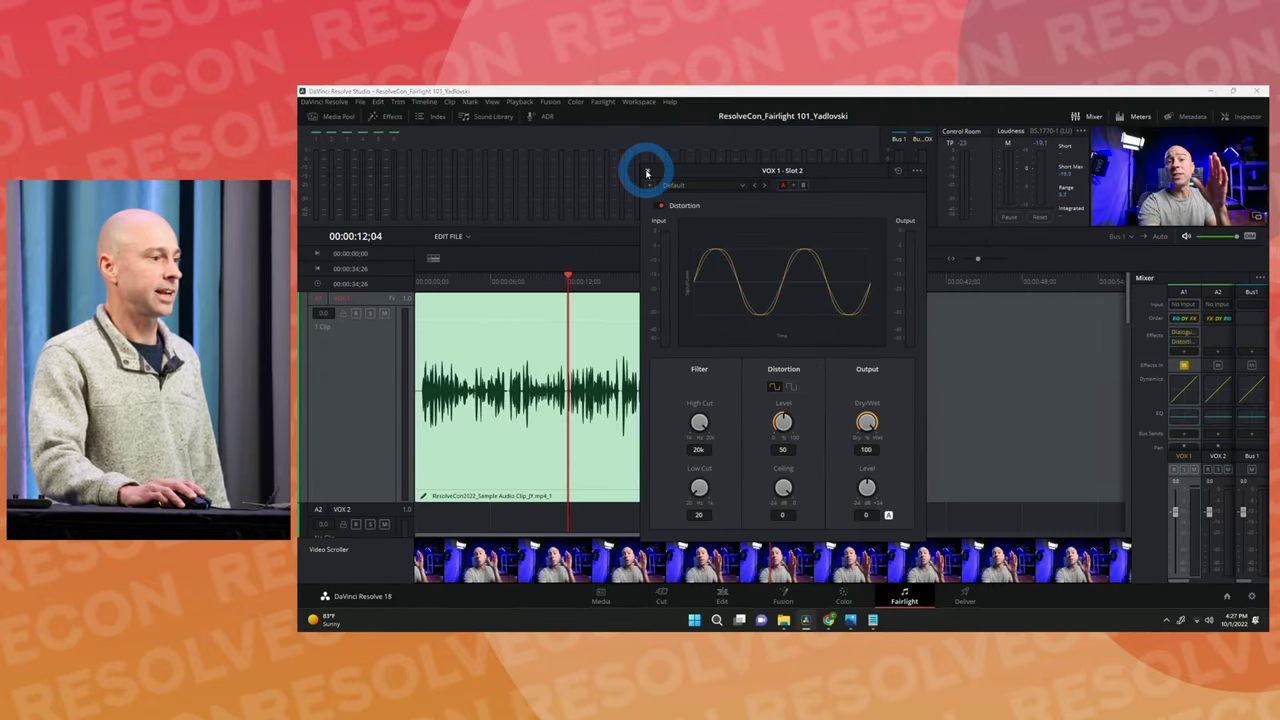
left_click(647, 173)
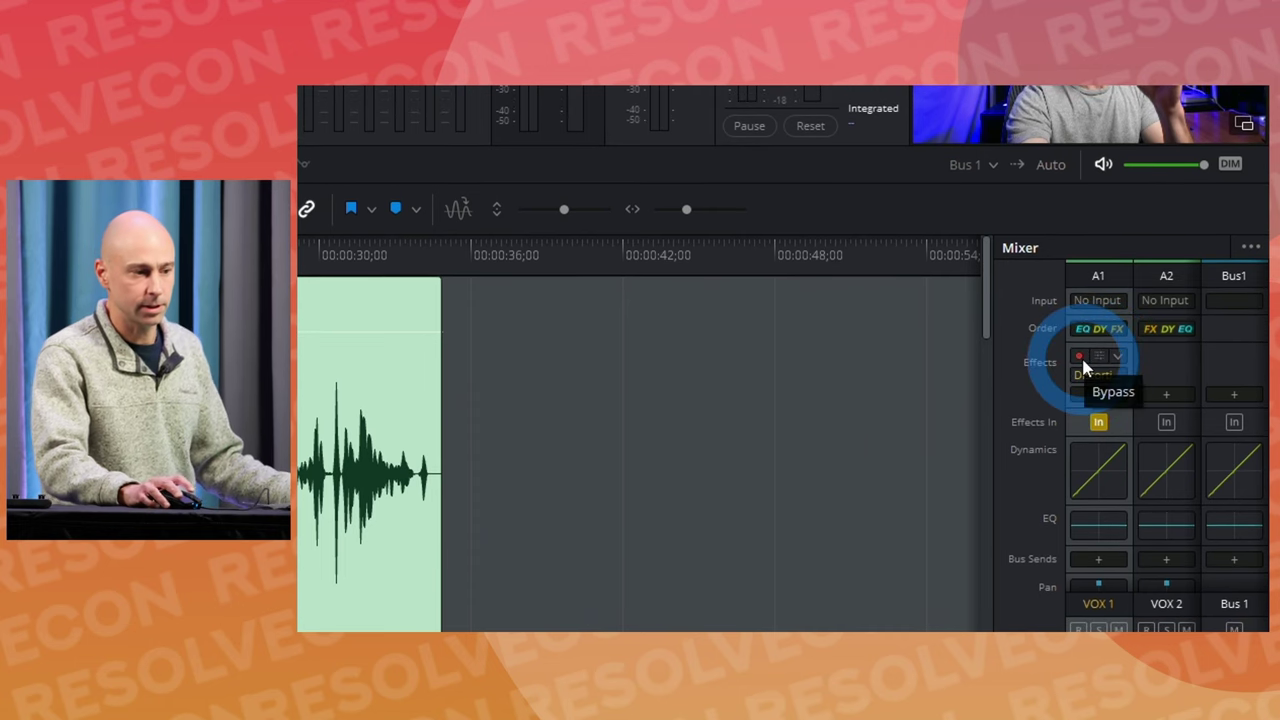
left_click(1099, 361)
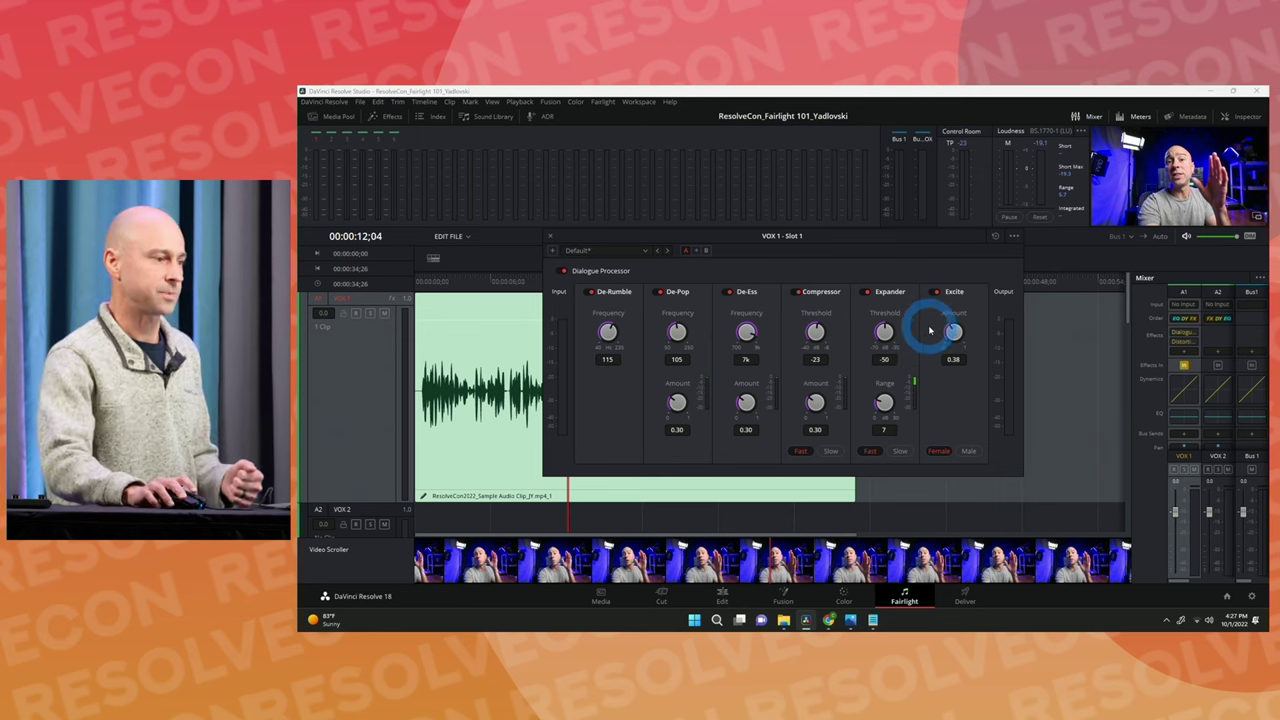
left_click(551, 237)
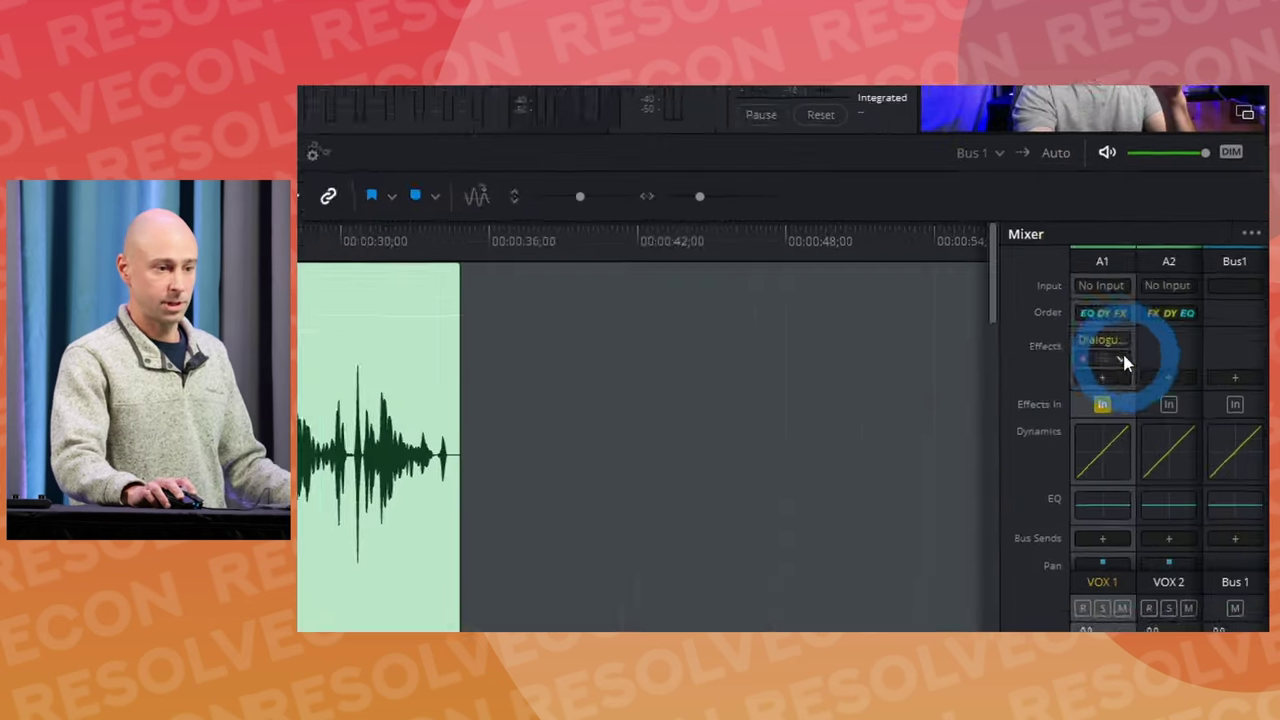
Delete the Dialogue Processor and Distortion plugins from the VOX 1 channel.
left_click(1117, 355)
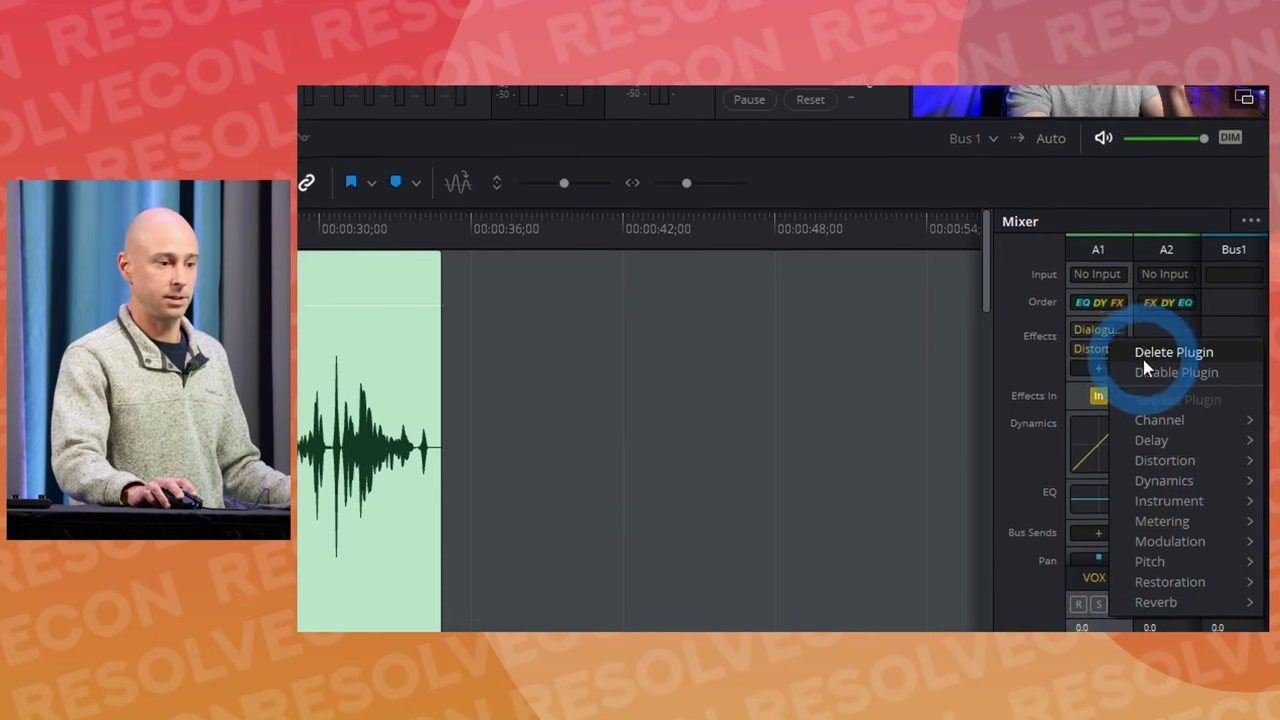
left_click(1148, 367)
left_click(1117, 342)
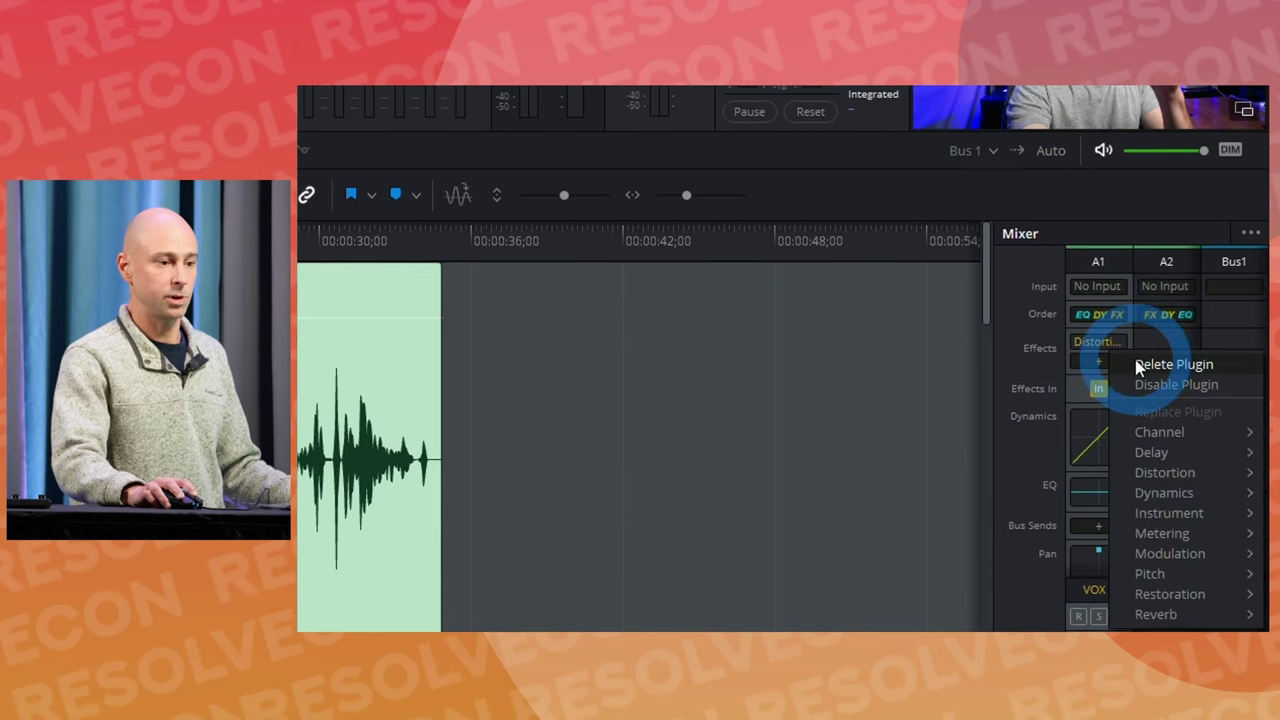
left_click(1140, 365)
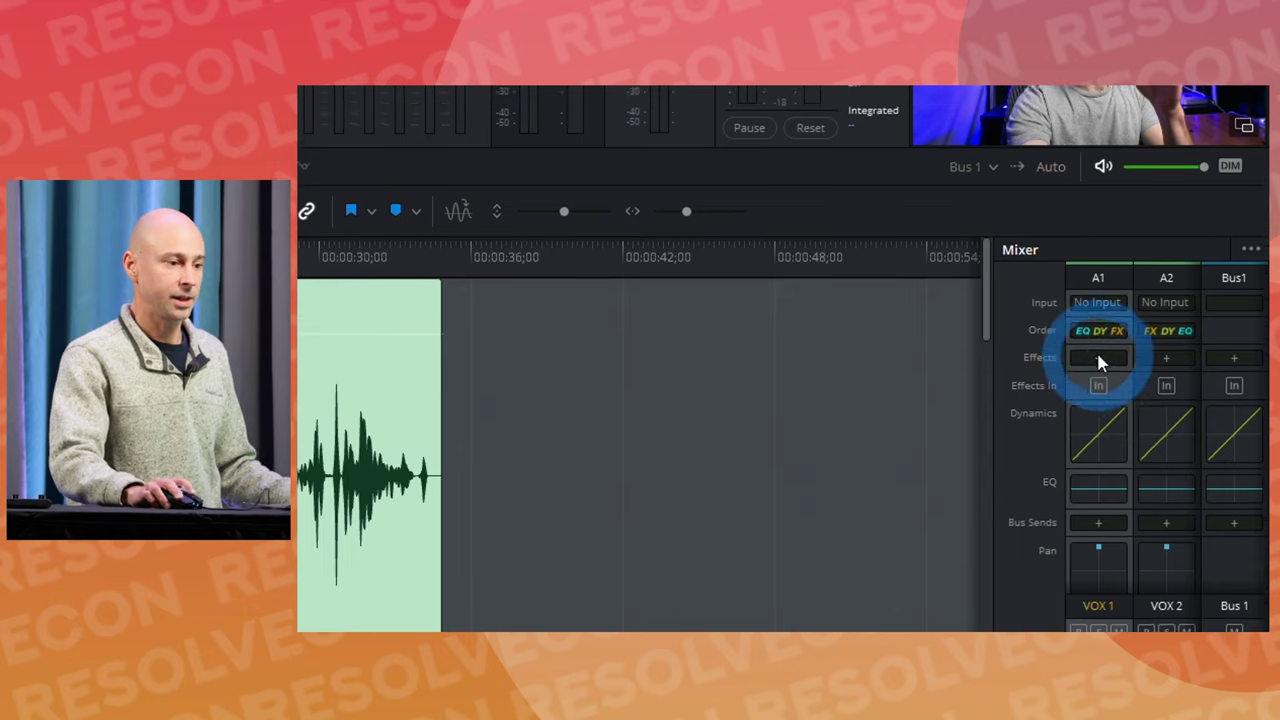
left_click(1043, 362)
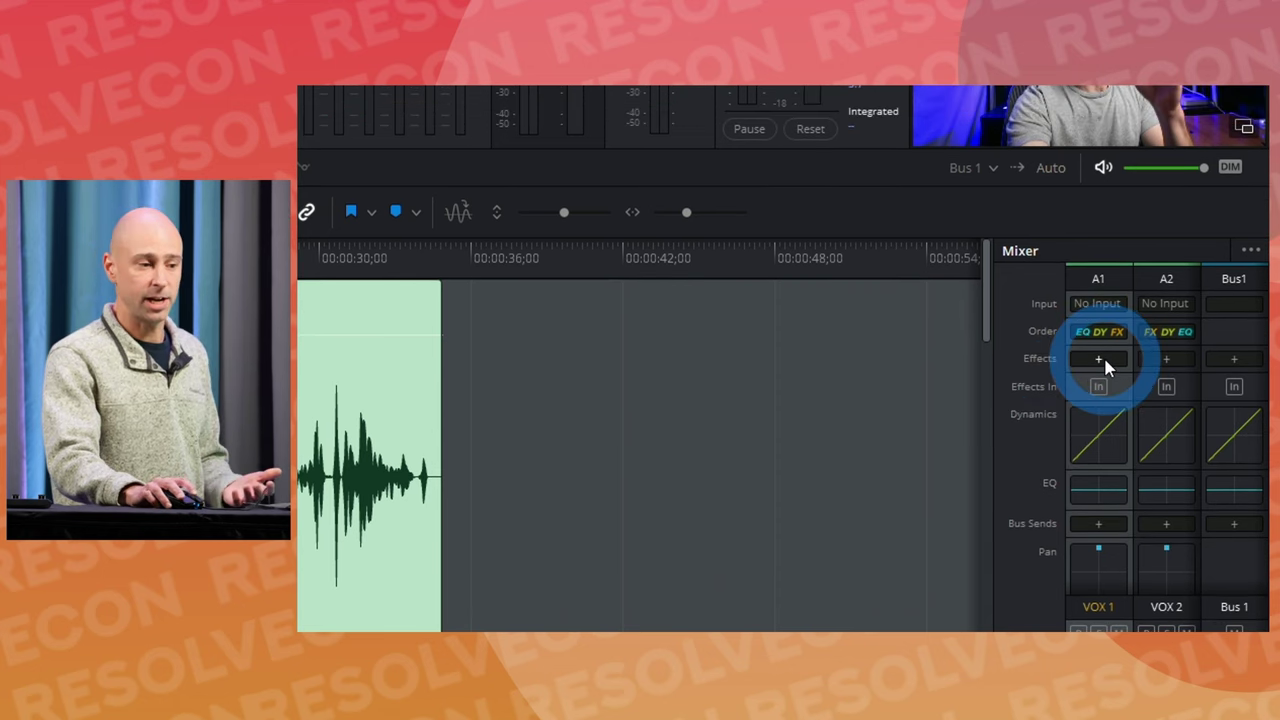
Toggle the VOX 1 channel's Effects In switch on and back off.
left_click(1099, 386)
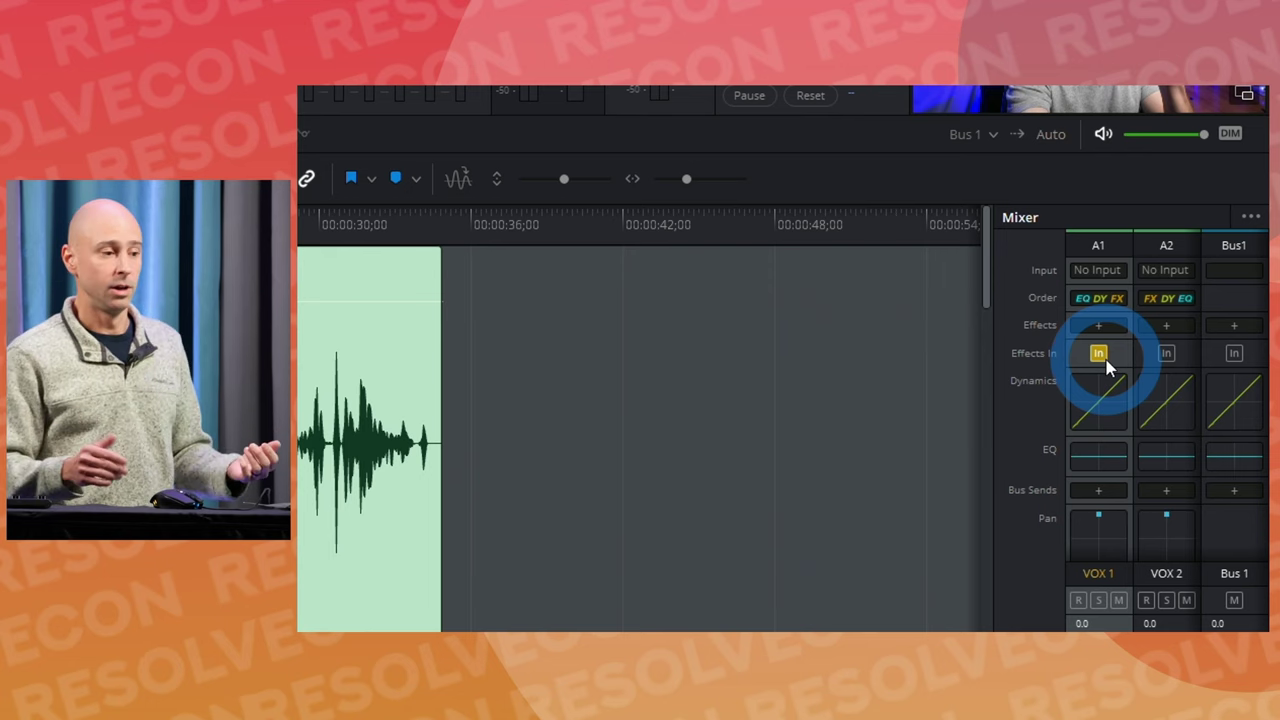
left_click(1100, 356)
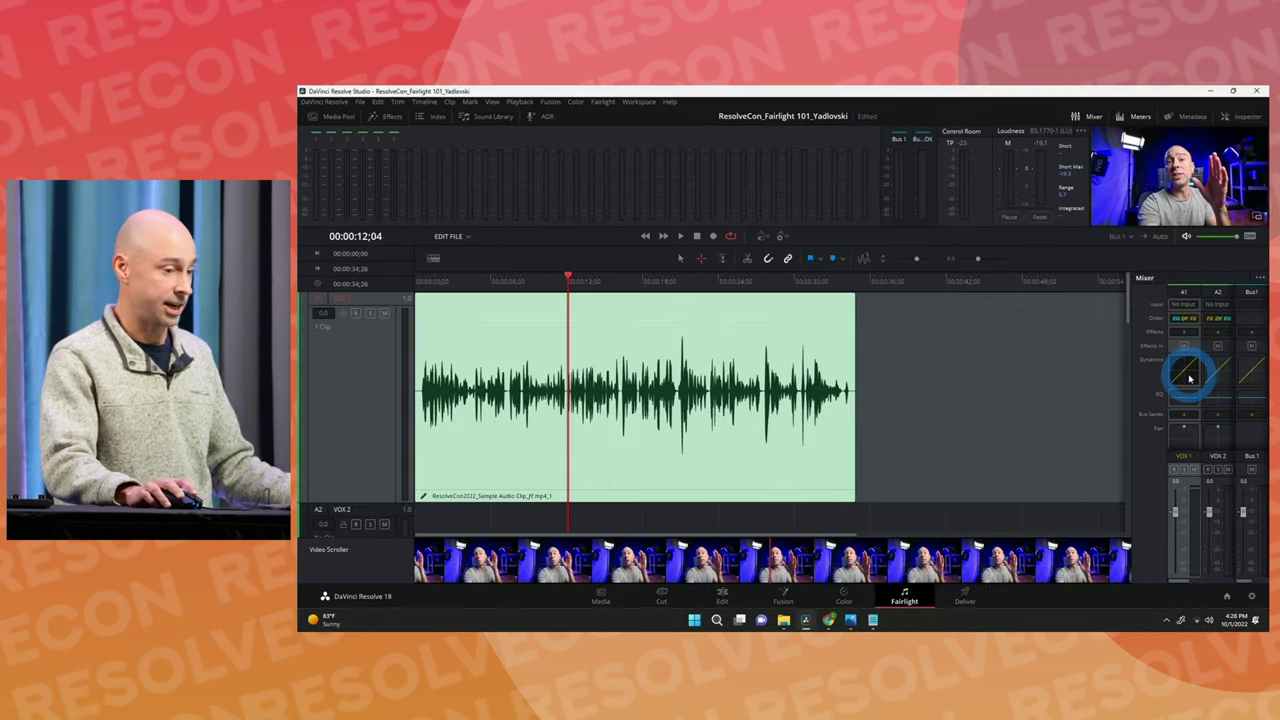
Examine the VOX 1 channel's Dynamics and Equalizer controls, toggling Dynamics off and on, and close both windows.
double_click(1106, 354)
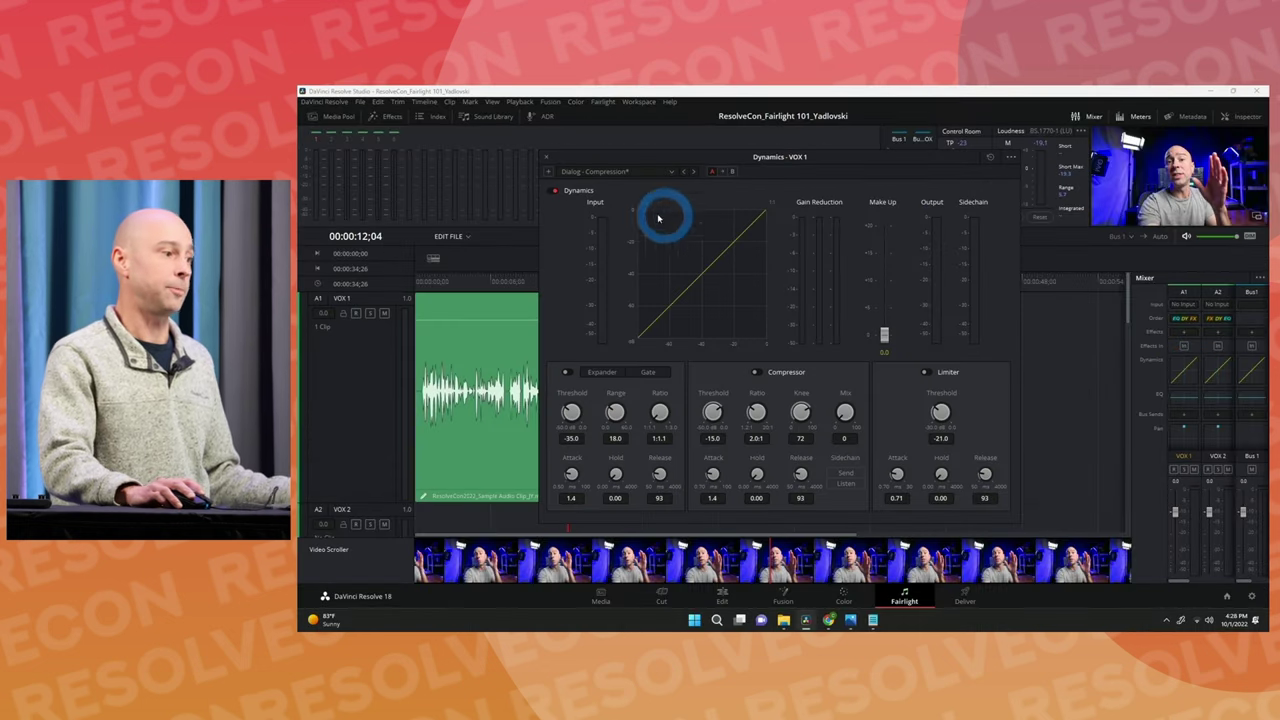
left_click(552, 191)
left_click(553, 192)
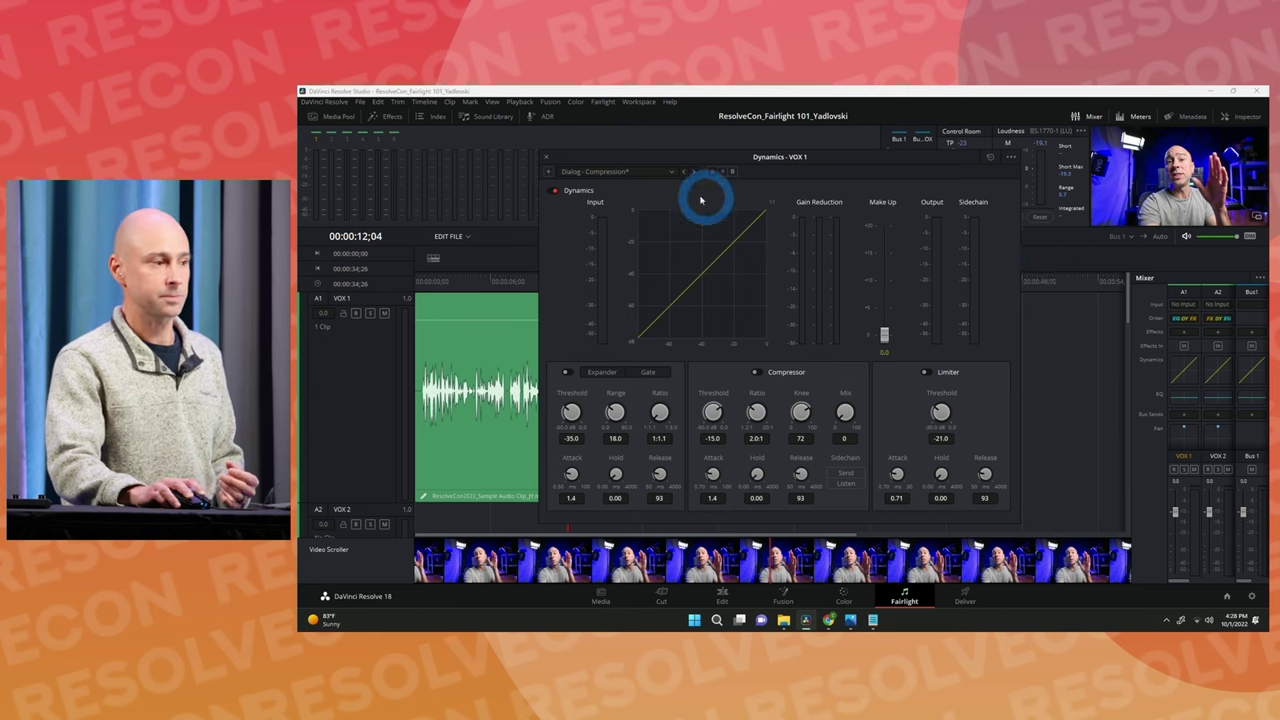
left_click(547, 156)
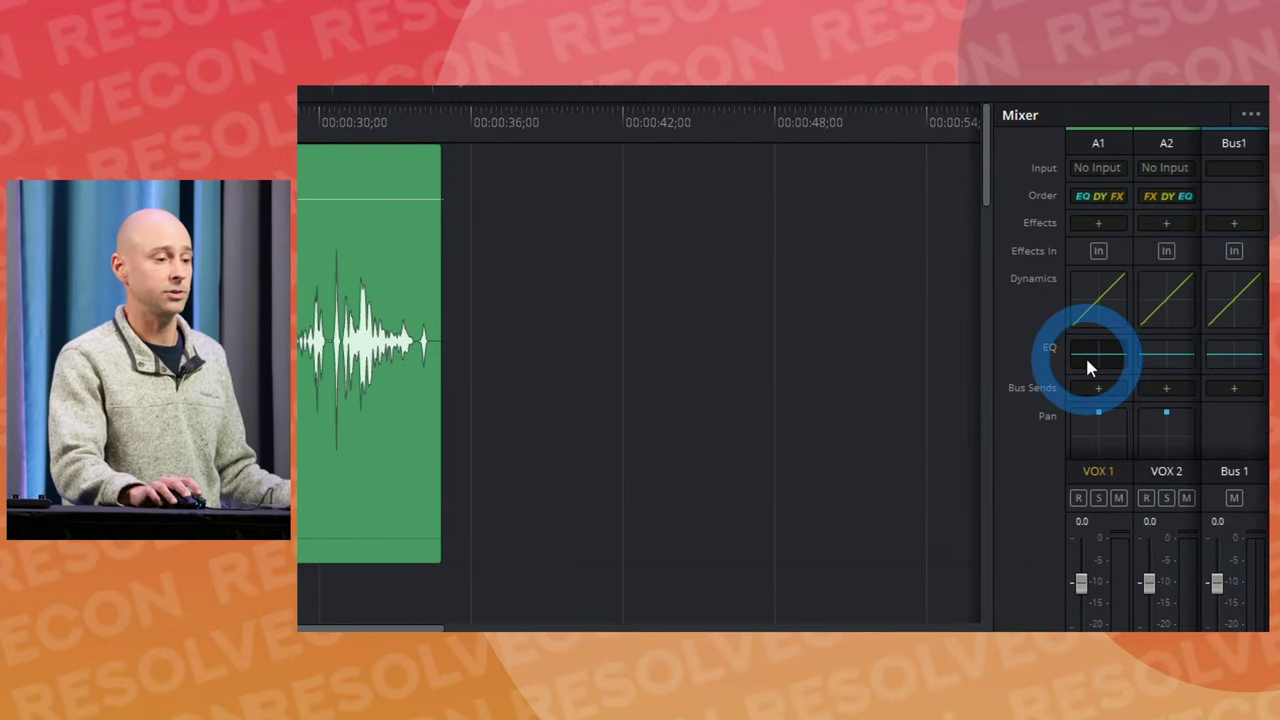
double_click(1086, 362)
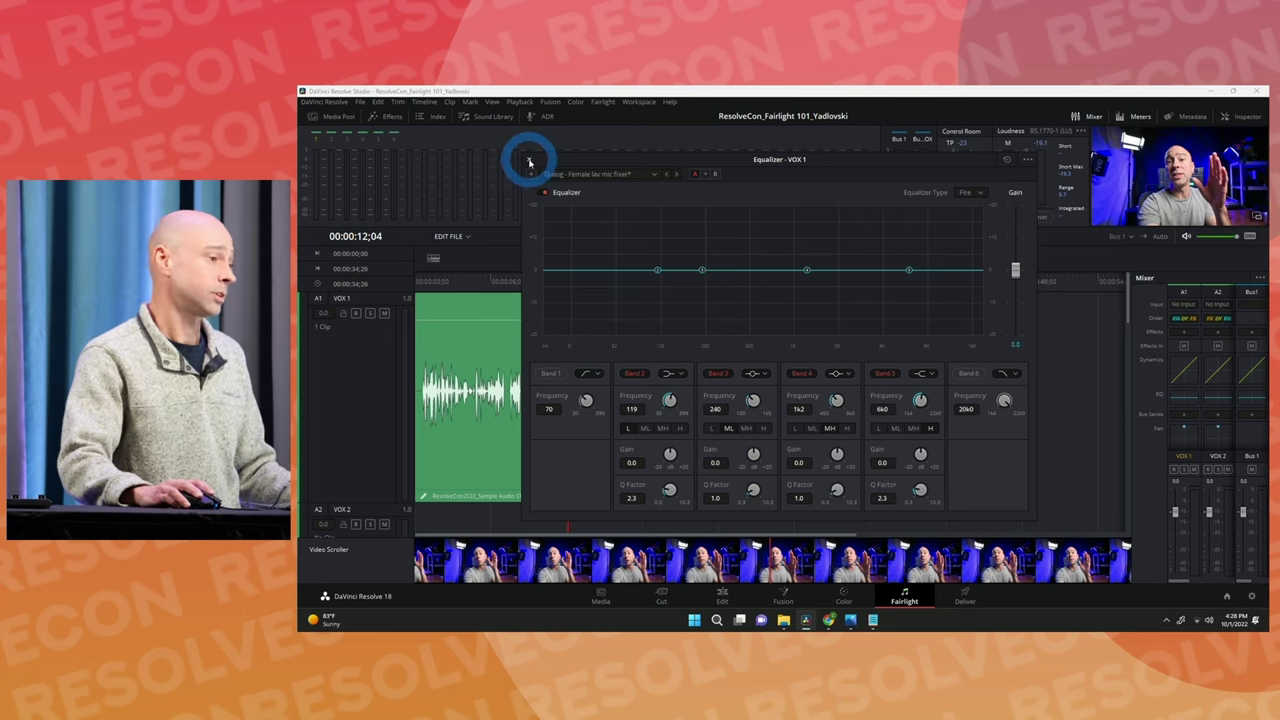
left_click(530, 160)
Widen the Mixer to show all channels and reroute the VOX 1 and VOX 2 outputs from Bus 1 to Bus VOX.
scroll(1201, 393, "down", 2)
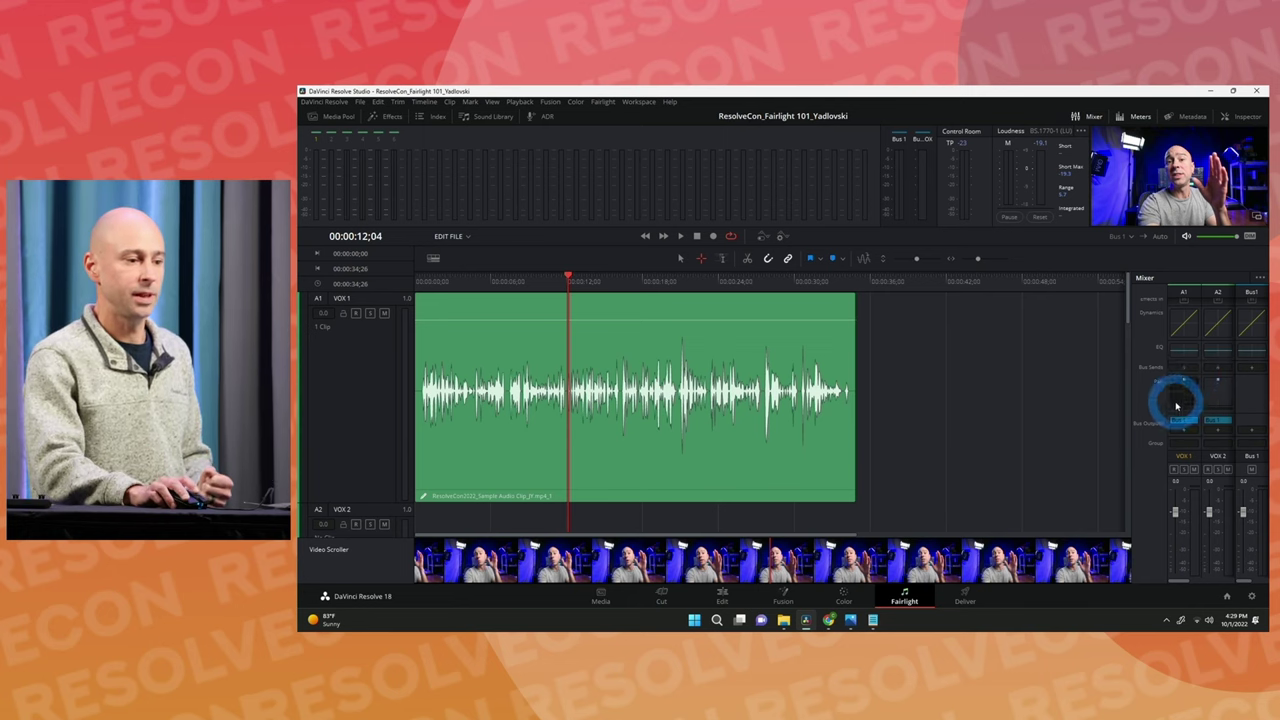
left_click_drag(1130, 440, 941, 426)
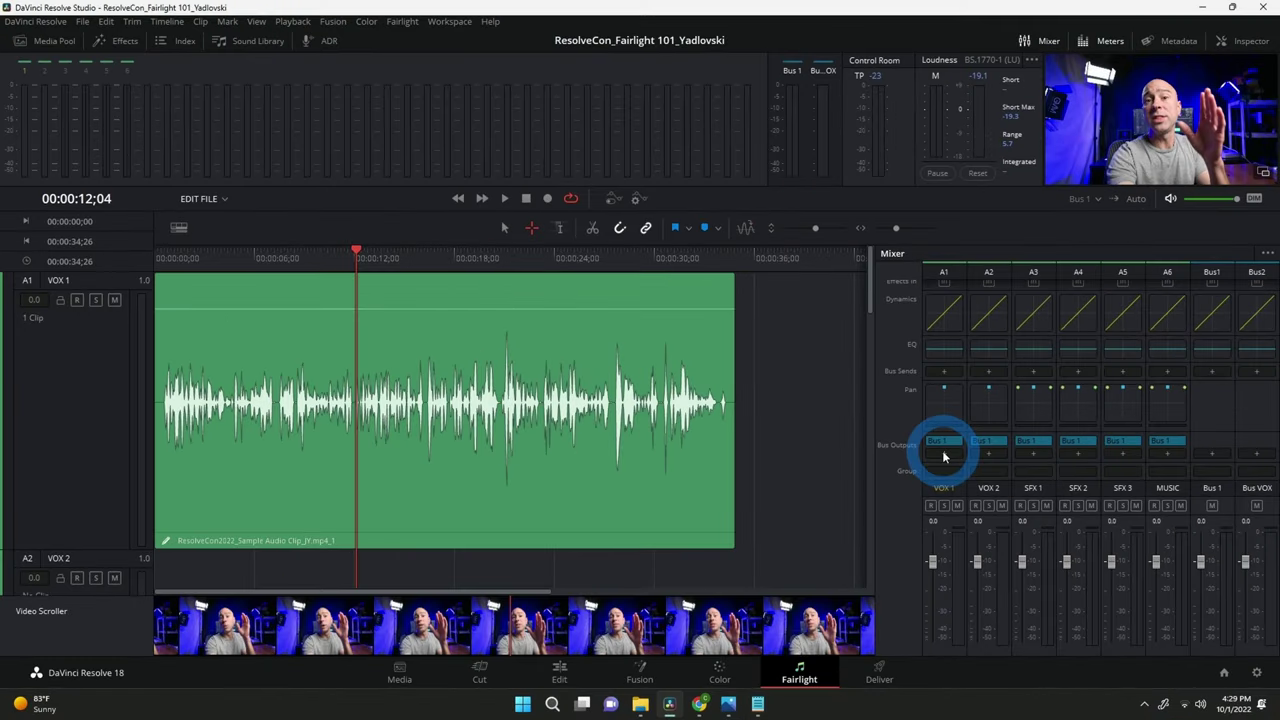
mouse_move(1045, 423)
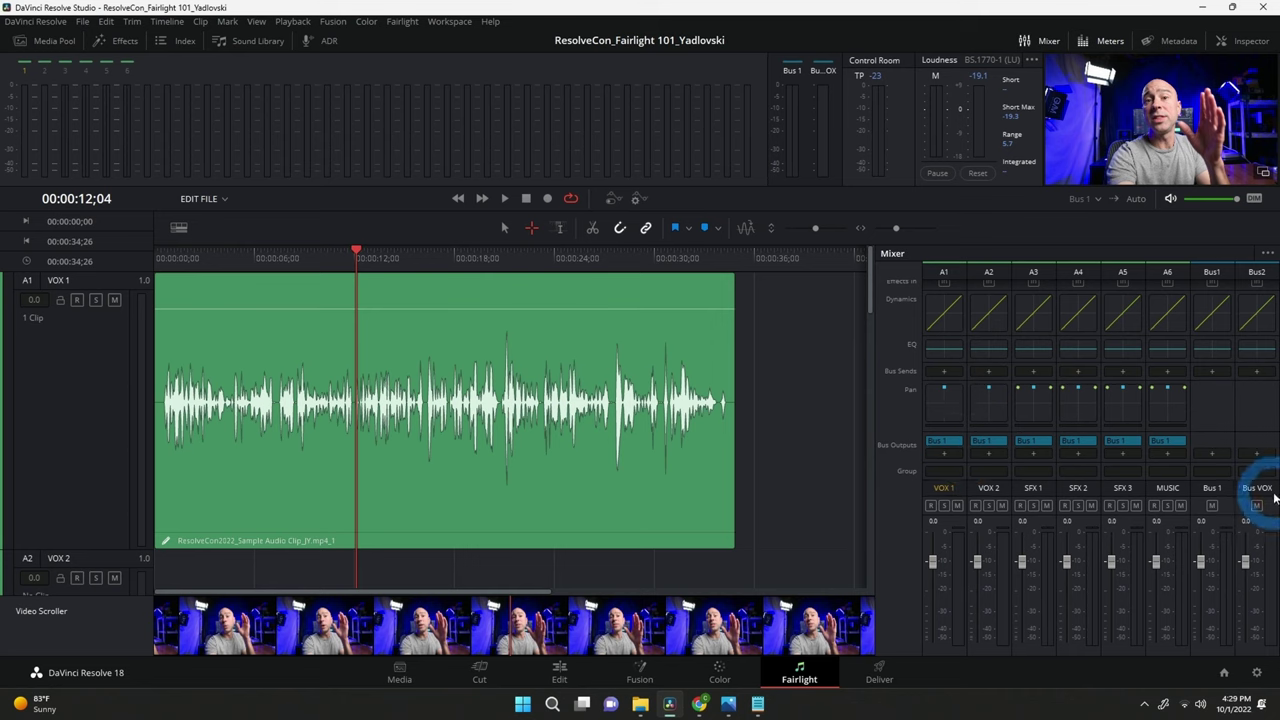
mouse_move(951, 444)
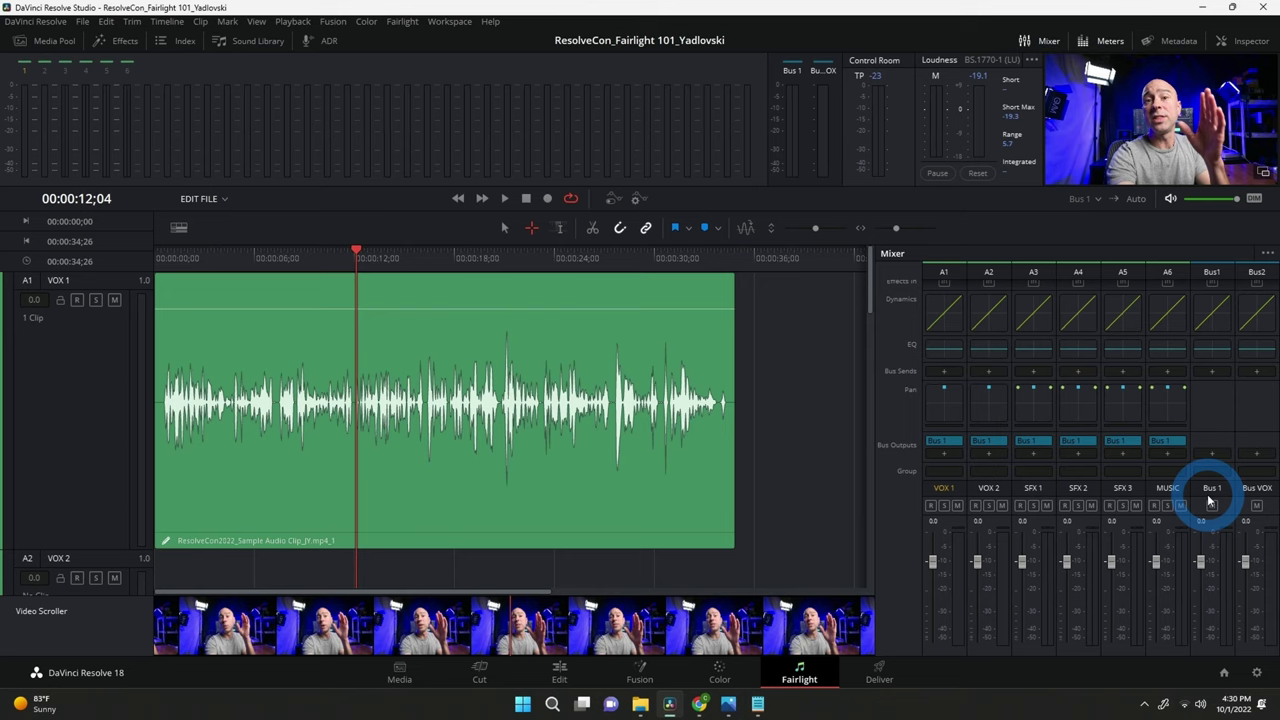
left_click(998, 443)
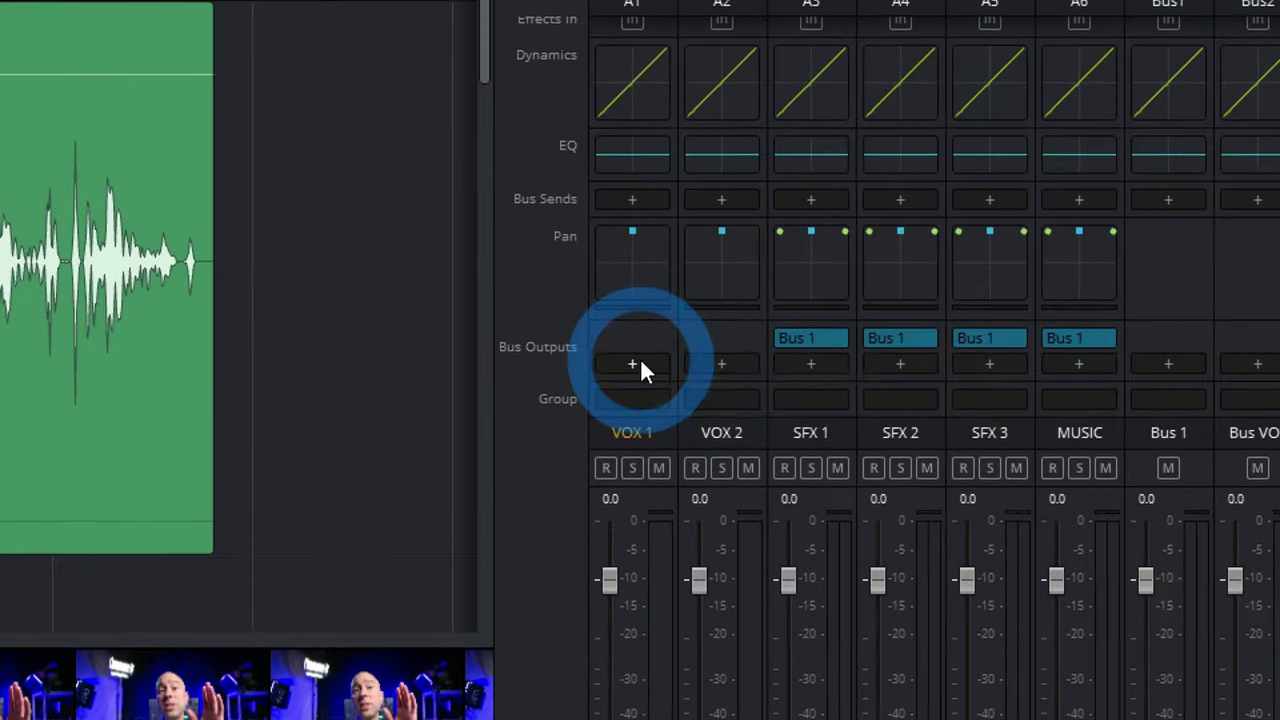
left_click(944, 454)
left_click(706, 420)
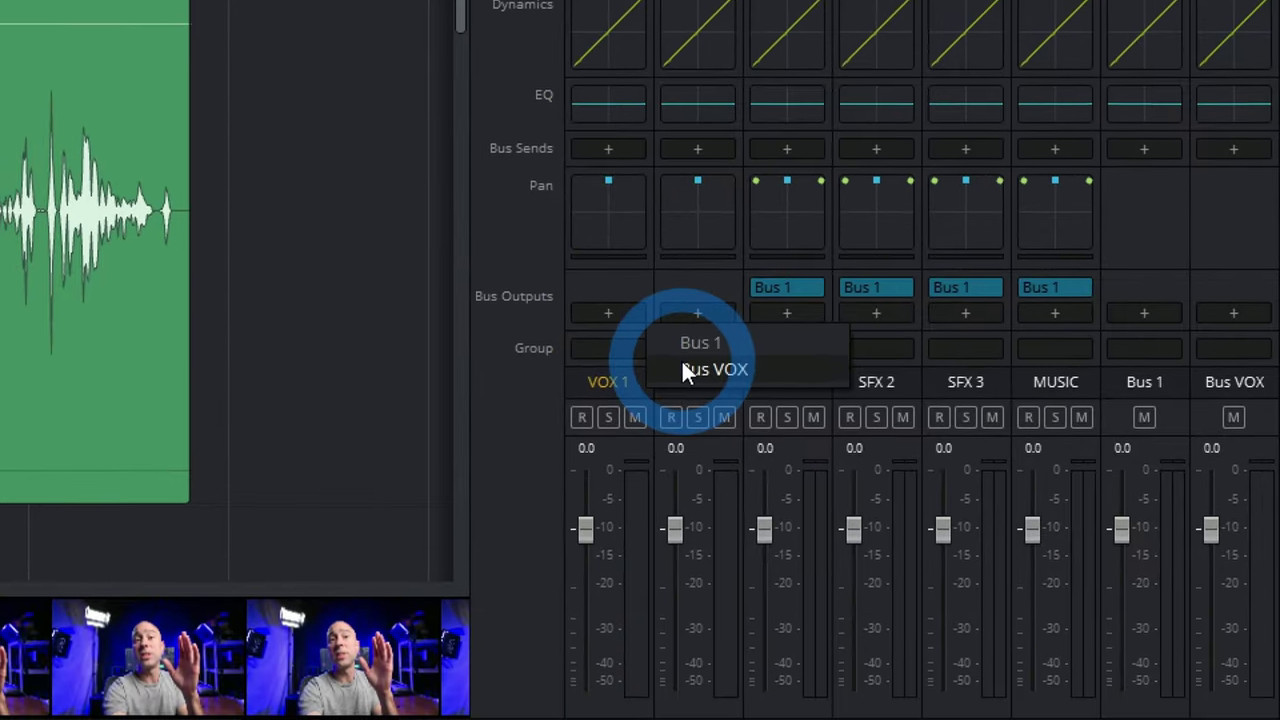
left_click(693, 370)
left_click(785, 427)
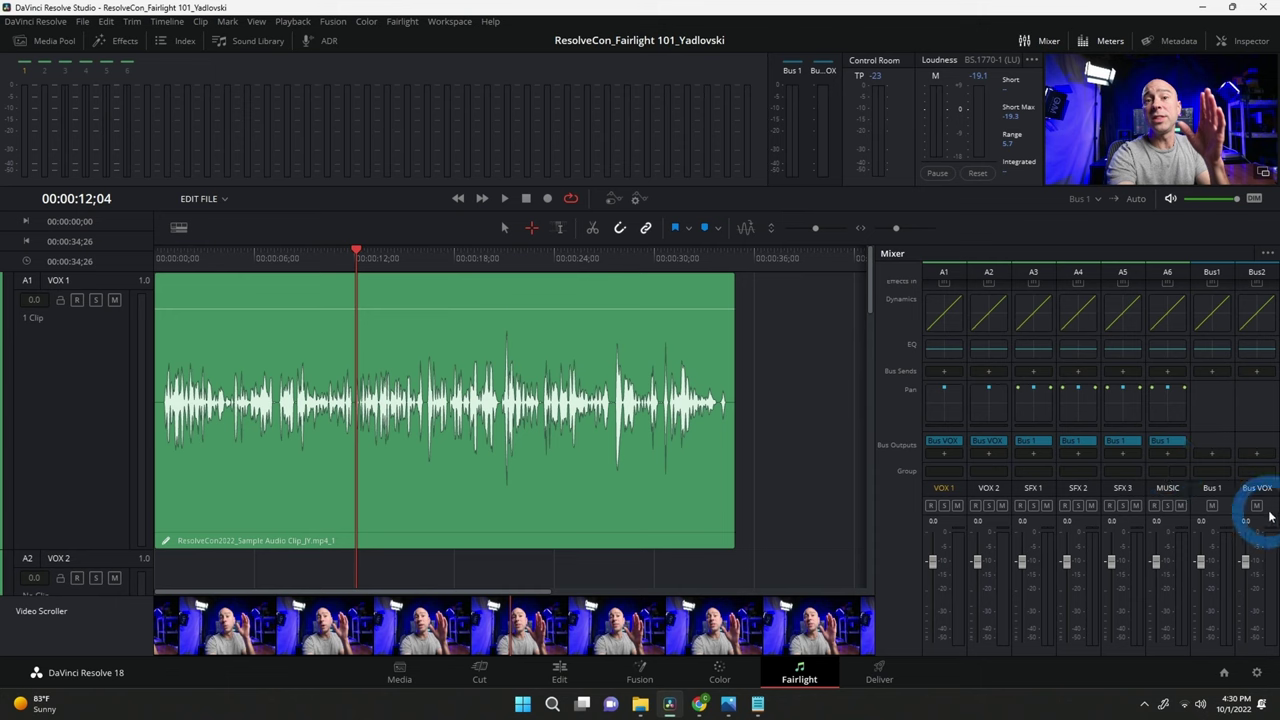
Play a few seconds of the timeline to check the signal on the Bus VOX meter.
key("space")
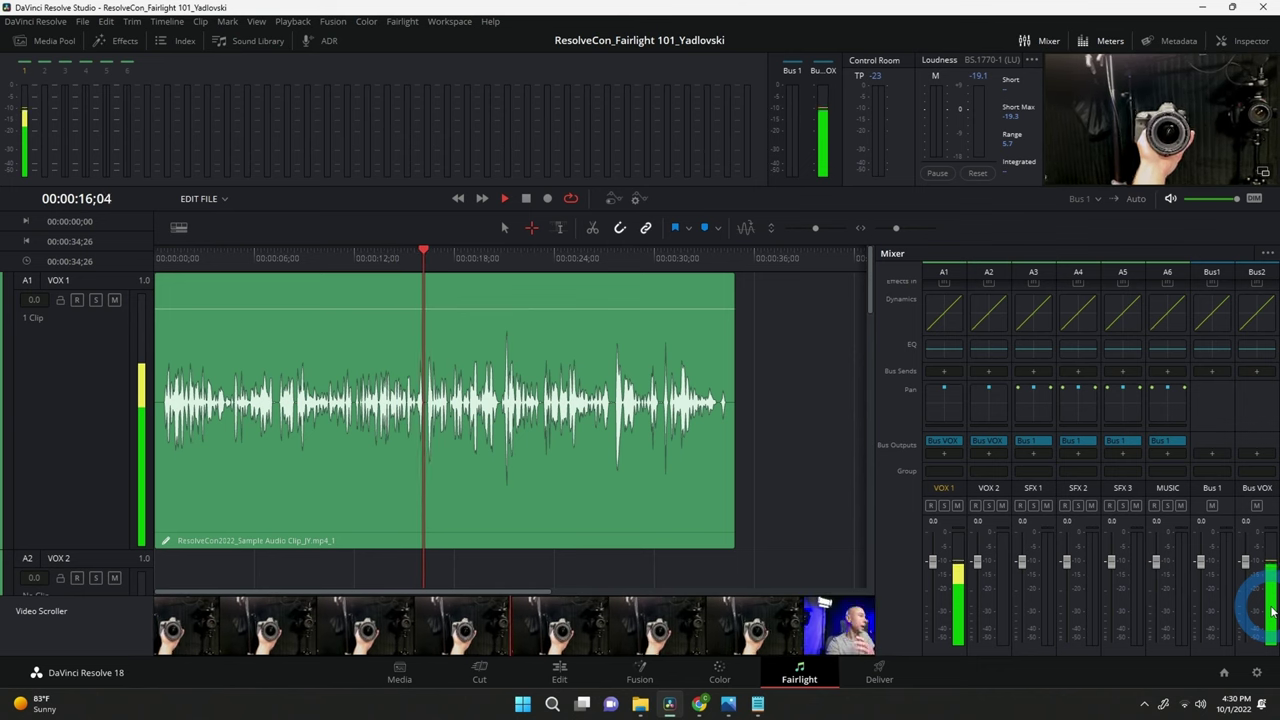
key("space")
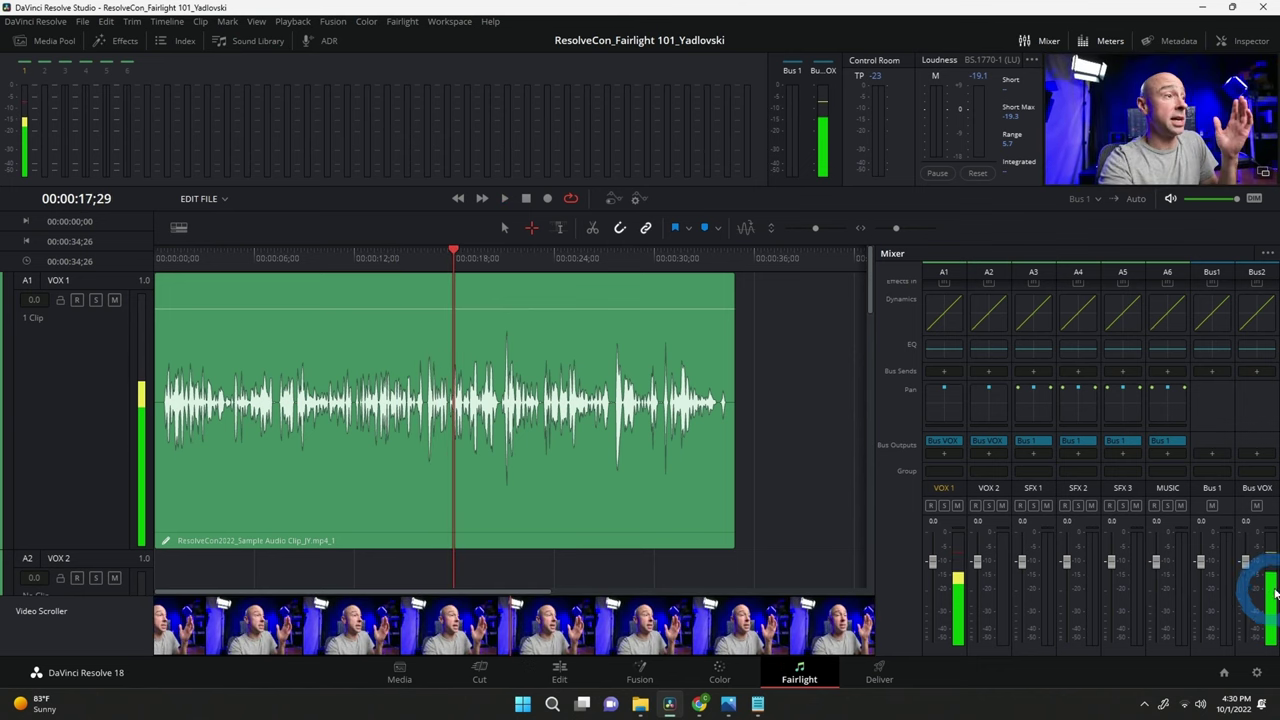
Route the Bus VOX output to Bus 1 and play the timeline to check the routing.
left_click(1257, 497)
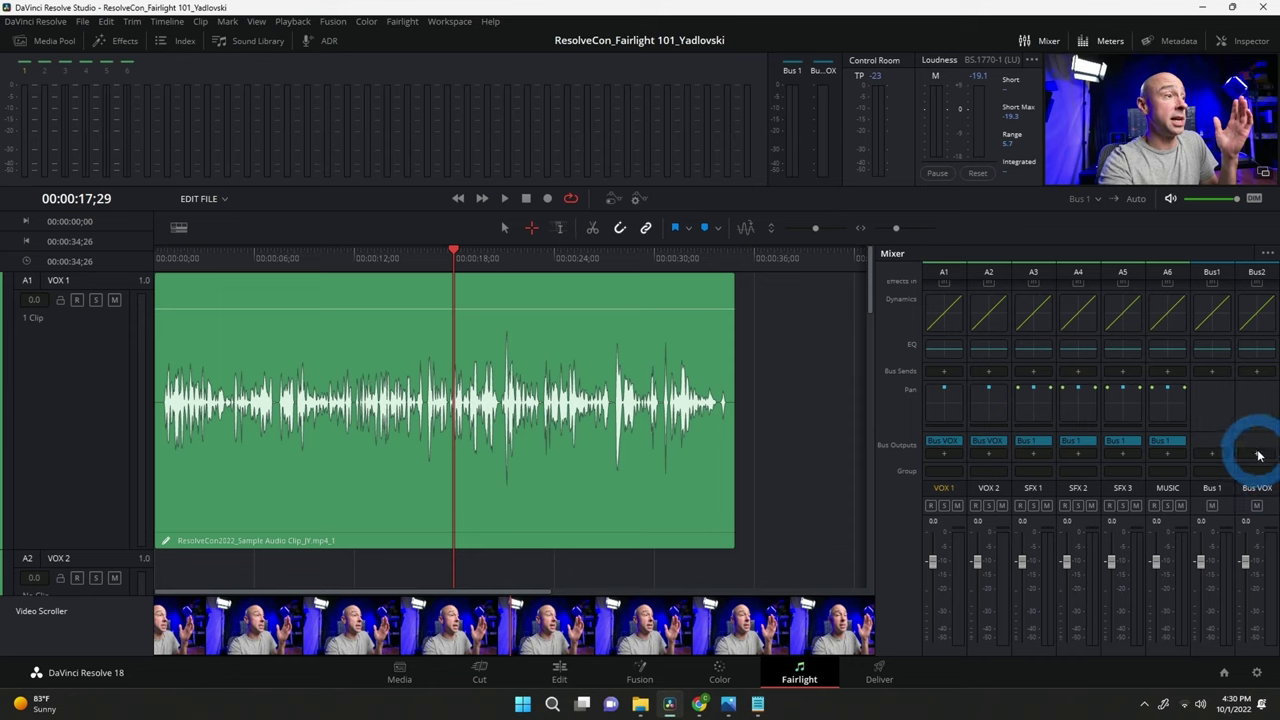
left_click(1257, 454)
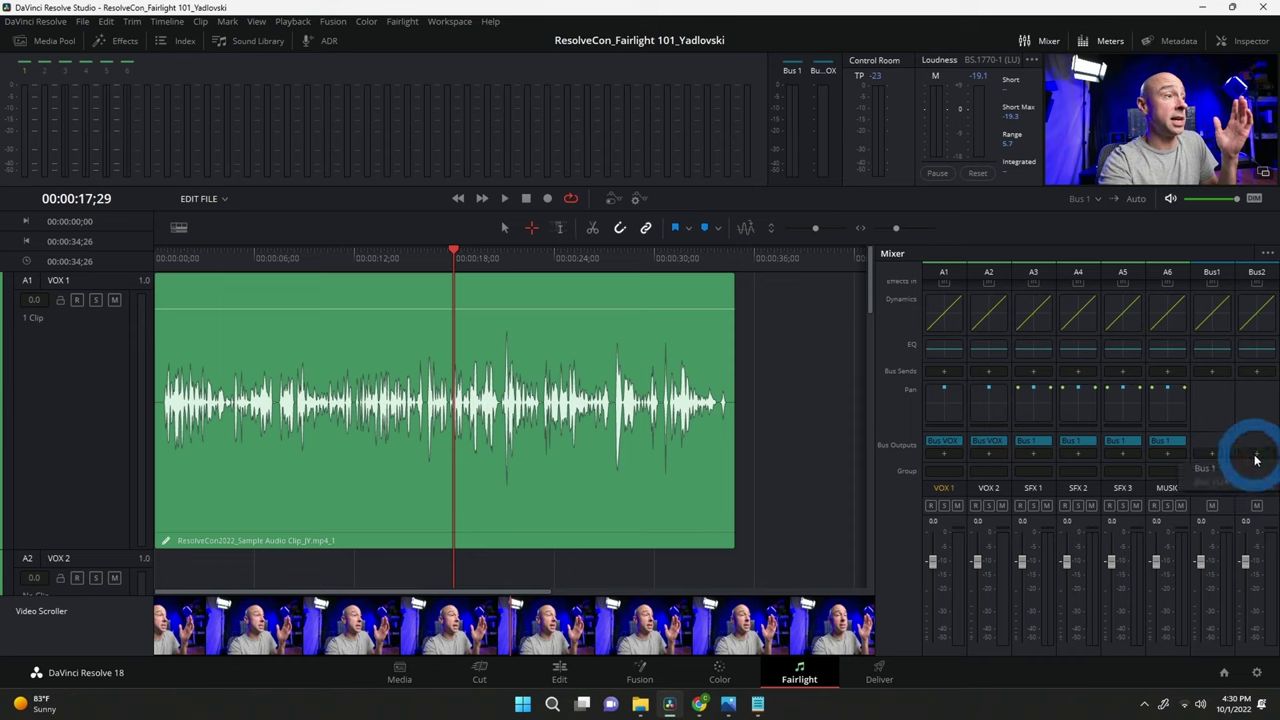
left_click(1206, 468)
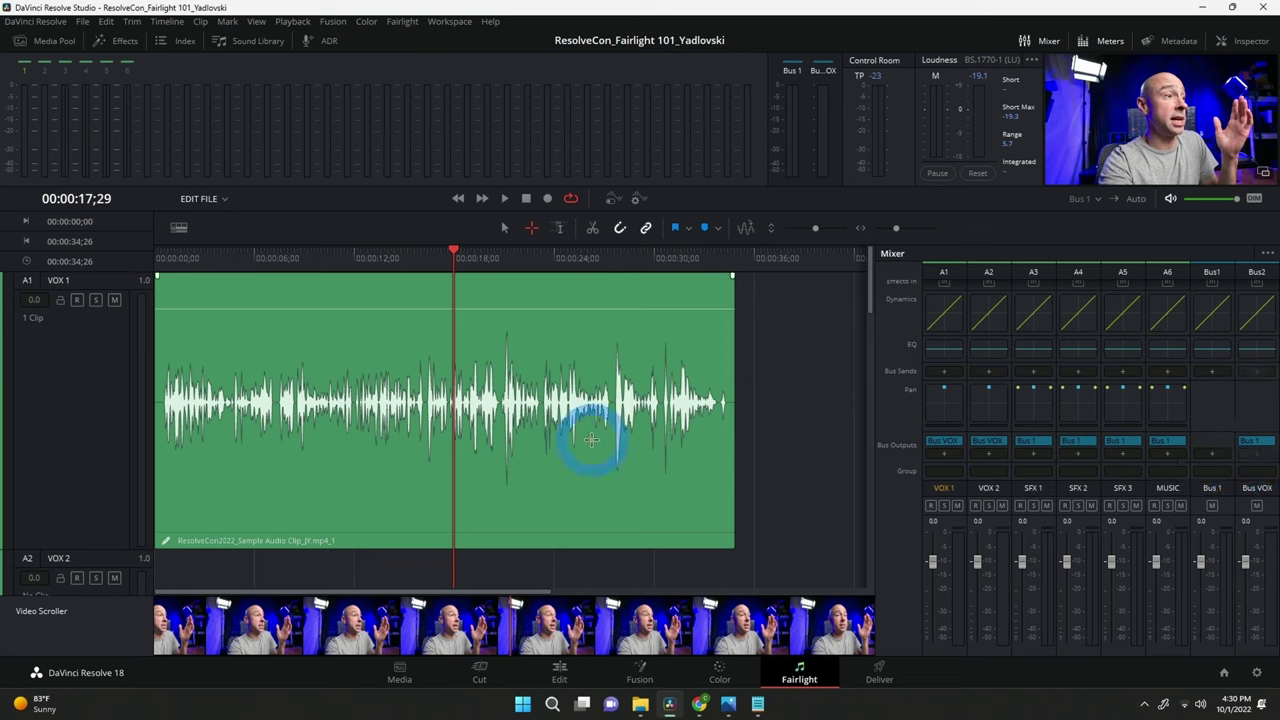
key("space")
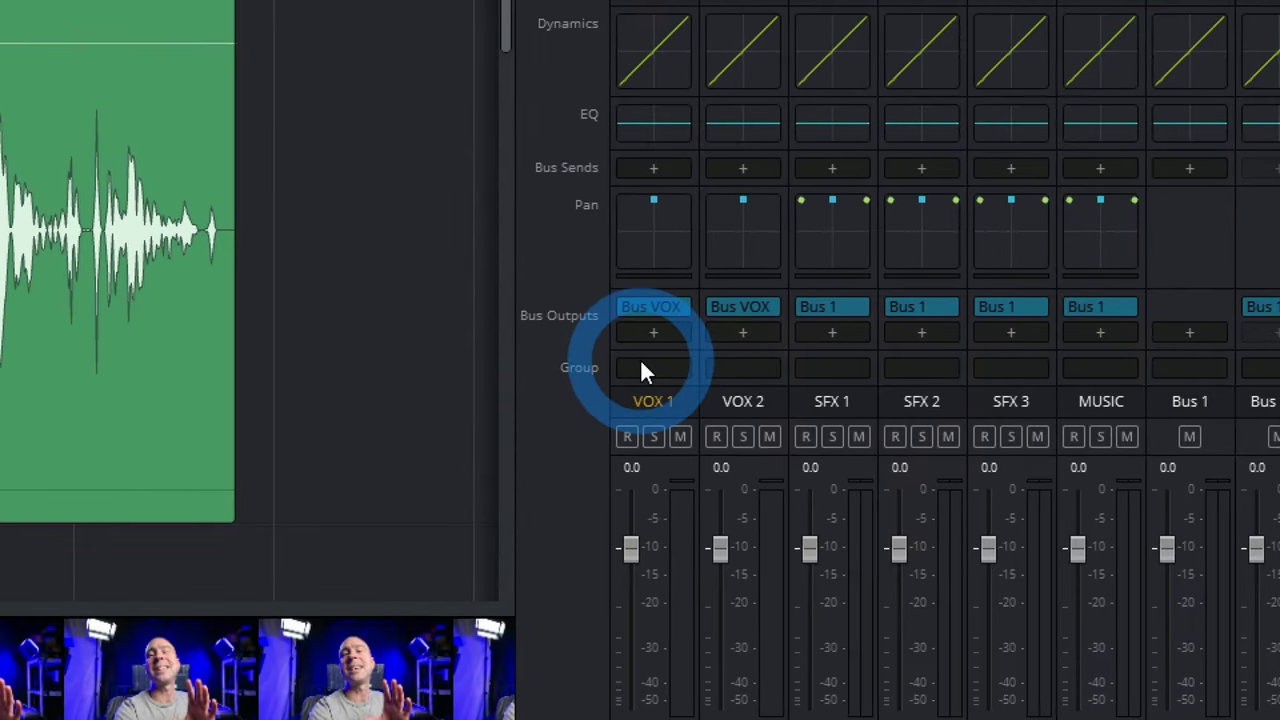
Assign the VOX 1 and VOX 2 channels to Group 1.
left_click(643, 371)
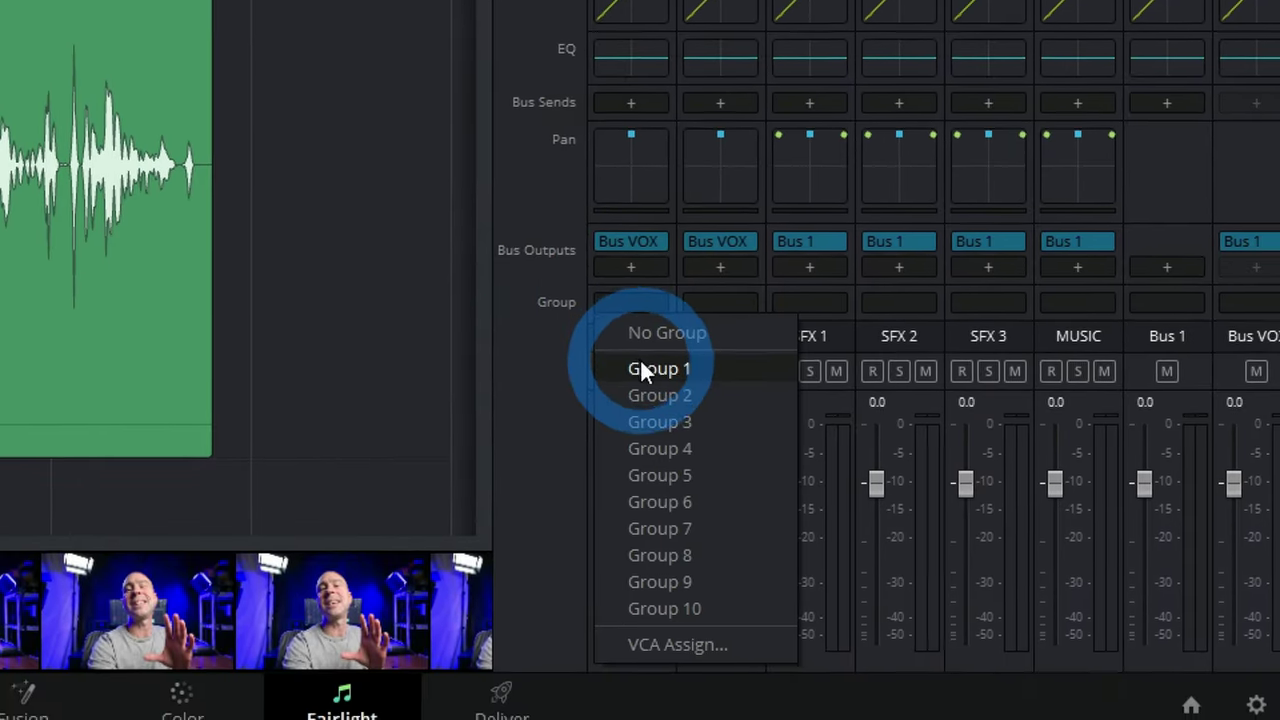
left_click(643, 371)
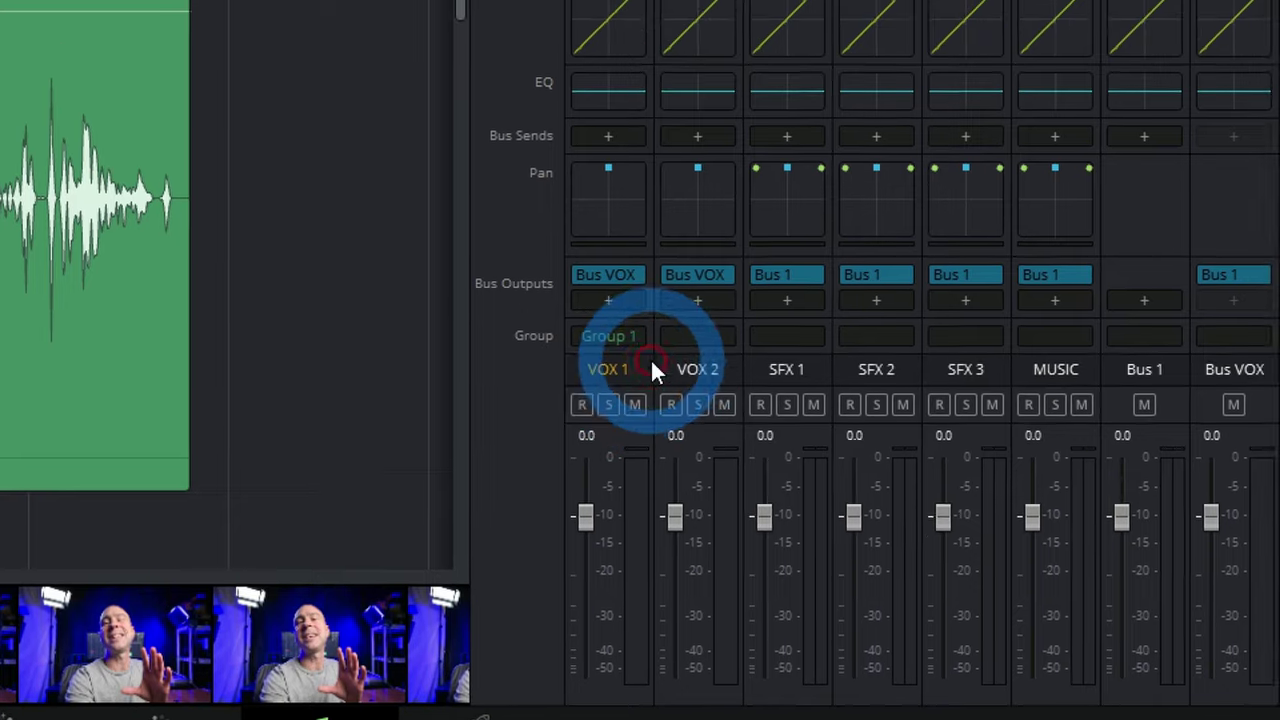
left_click(716, 302)
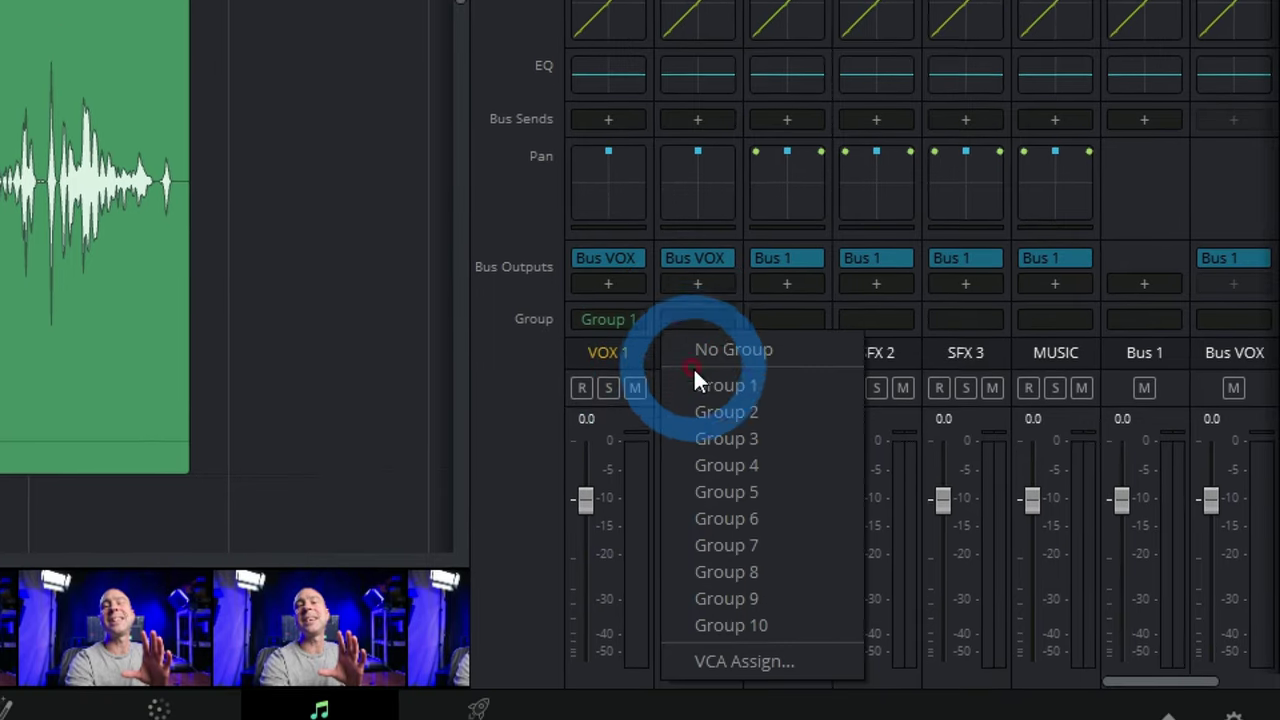
left_click(696, 376)
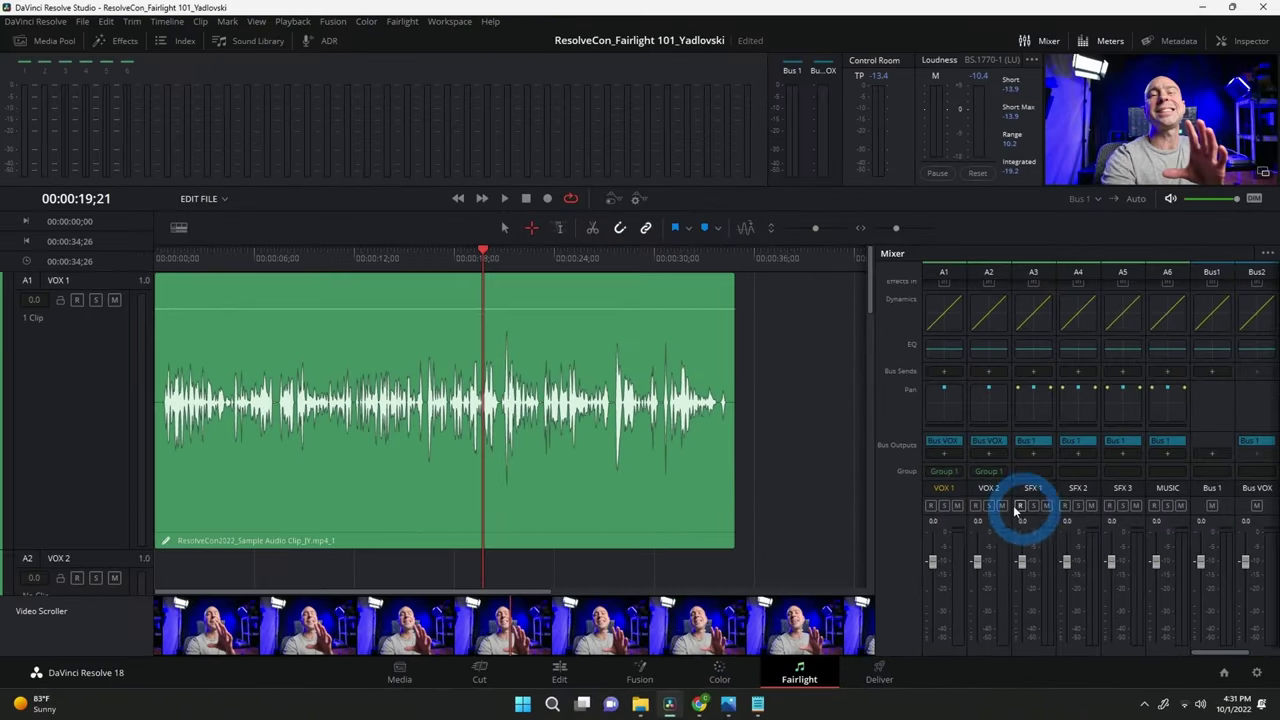
Widen the Mixer to include the Group 1 channel and compare its controls with those of the Bus VOX channel.
left_click_drag(877, 476, 731, 449)
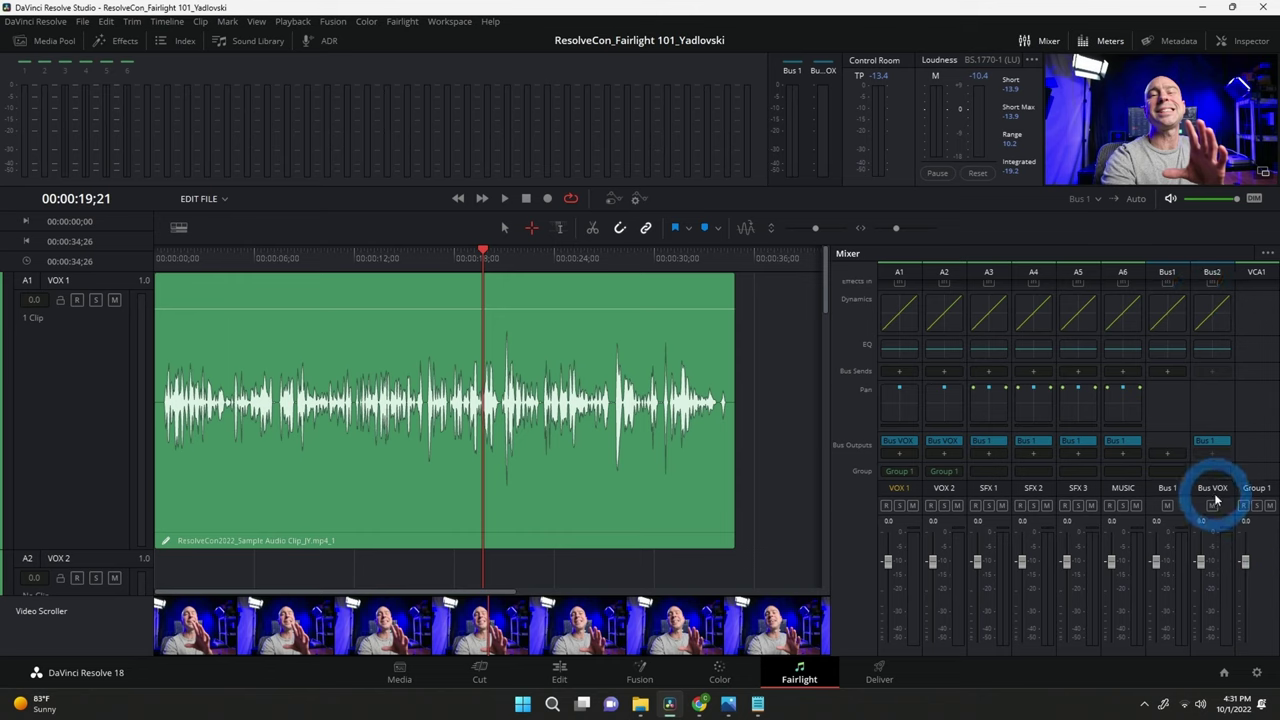
scroll(1220, 395, "up", 2)
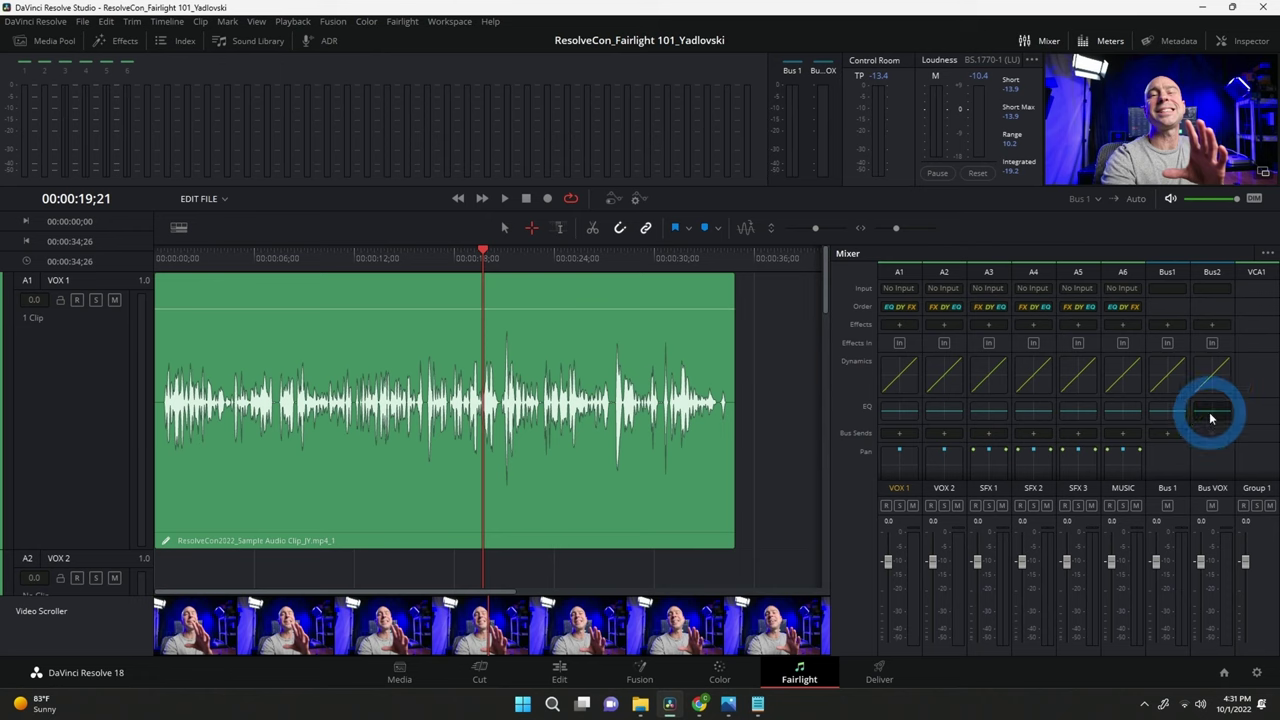
scroll(1210, 418, "down", 2)
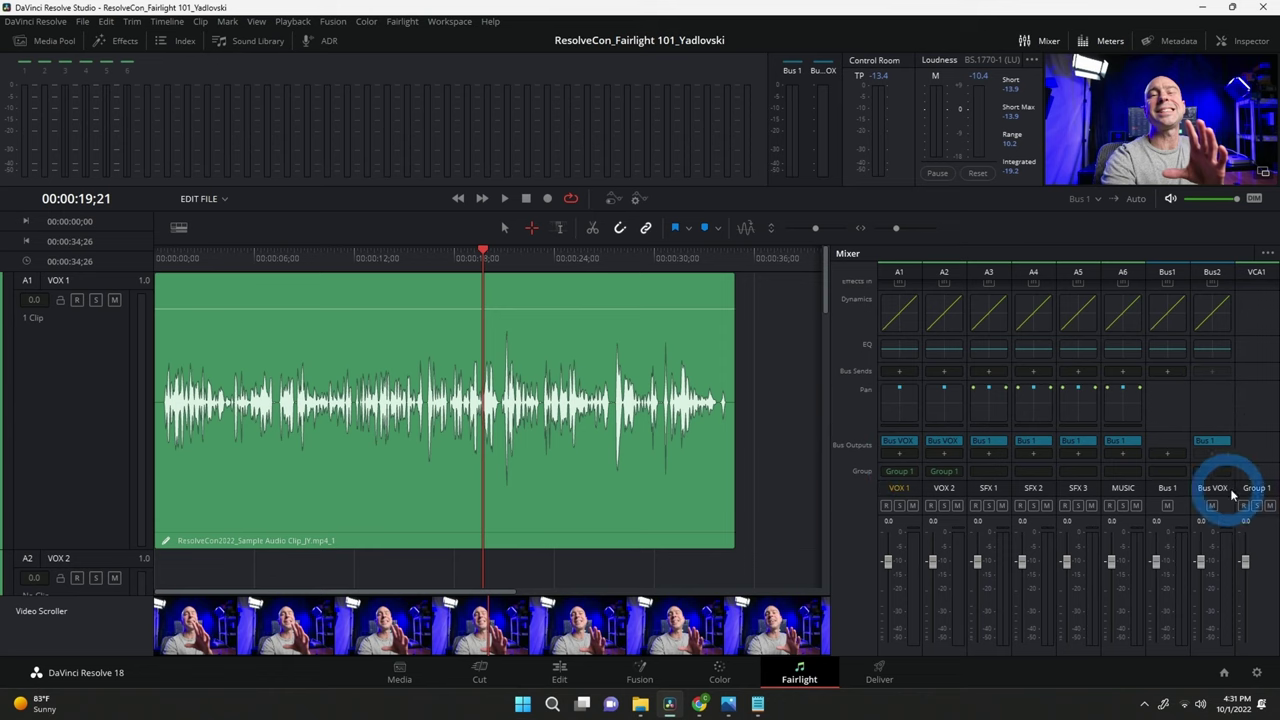
scroll(1266, 370, "up", 2)
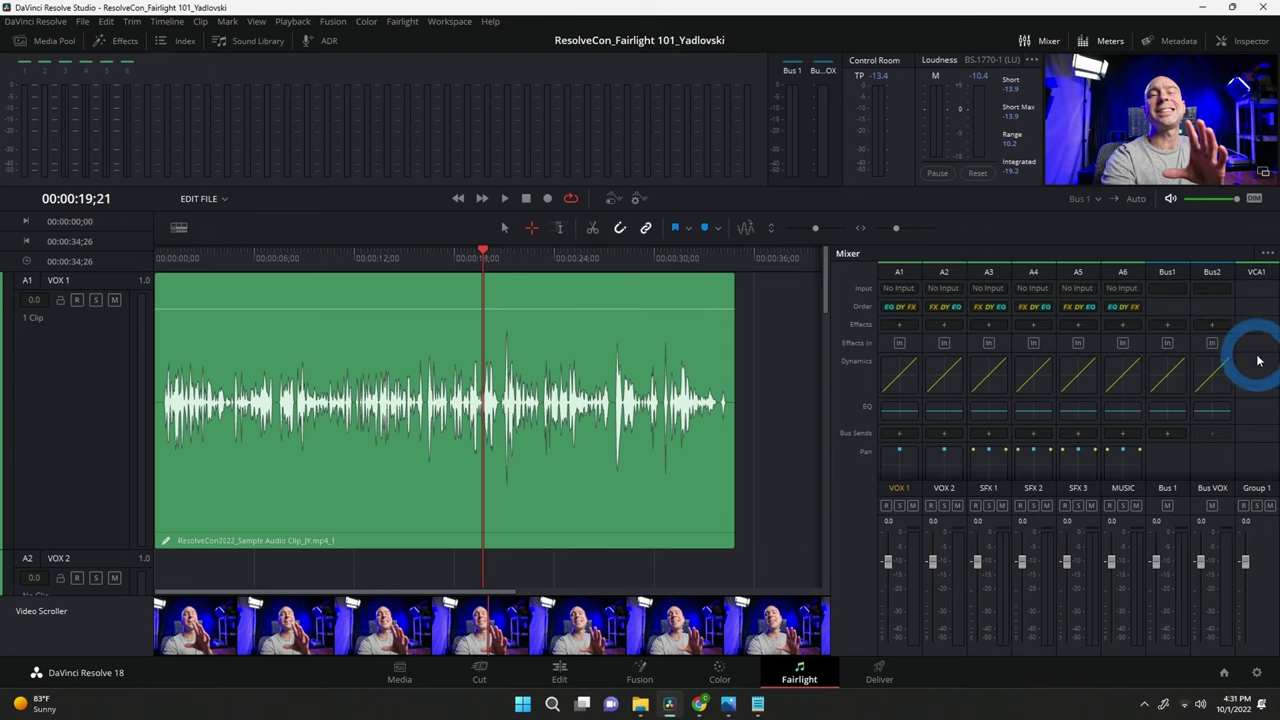
scroll(1266, 348, "down", 2)
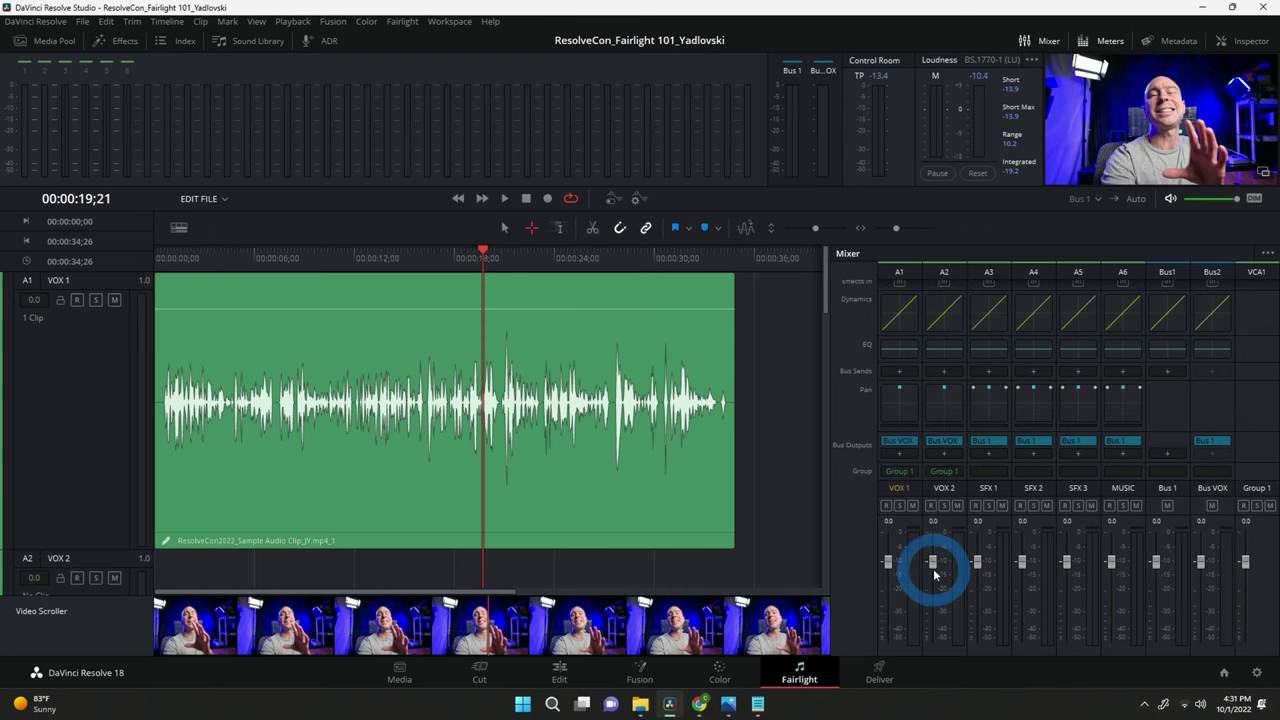
Raise the VOX 1 fader and lower the VOX 2 fader, and move the Group 1 fader down and back to -0.8.
left_click_drag(932, 562, 888, 549)
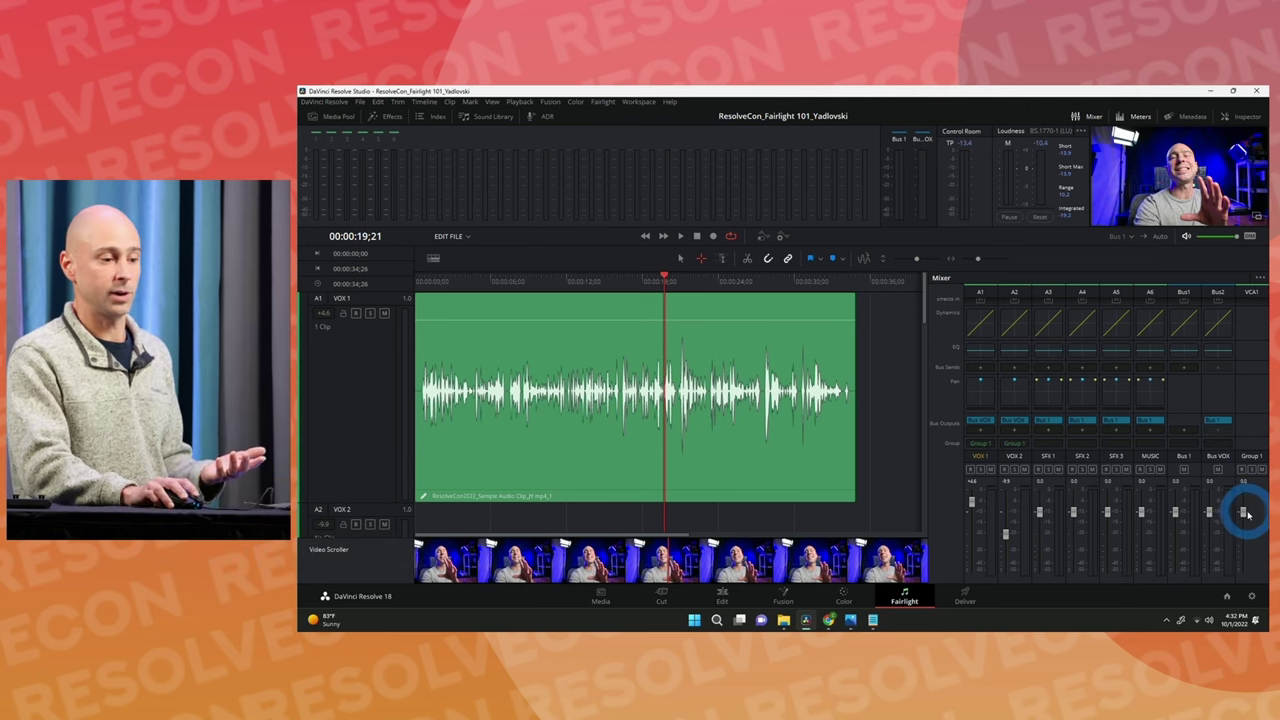
left_click_drag(1243, 513, 1242, 550)
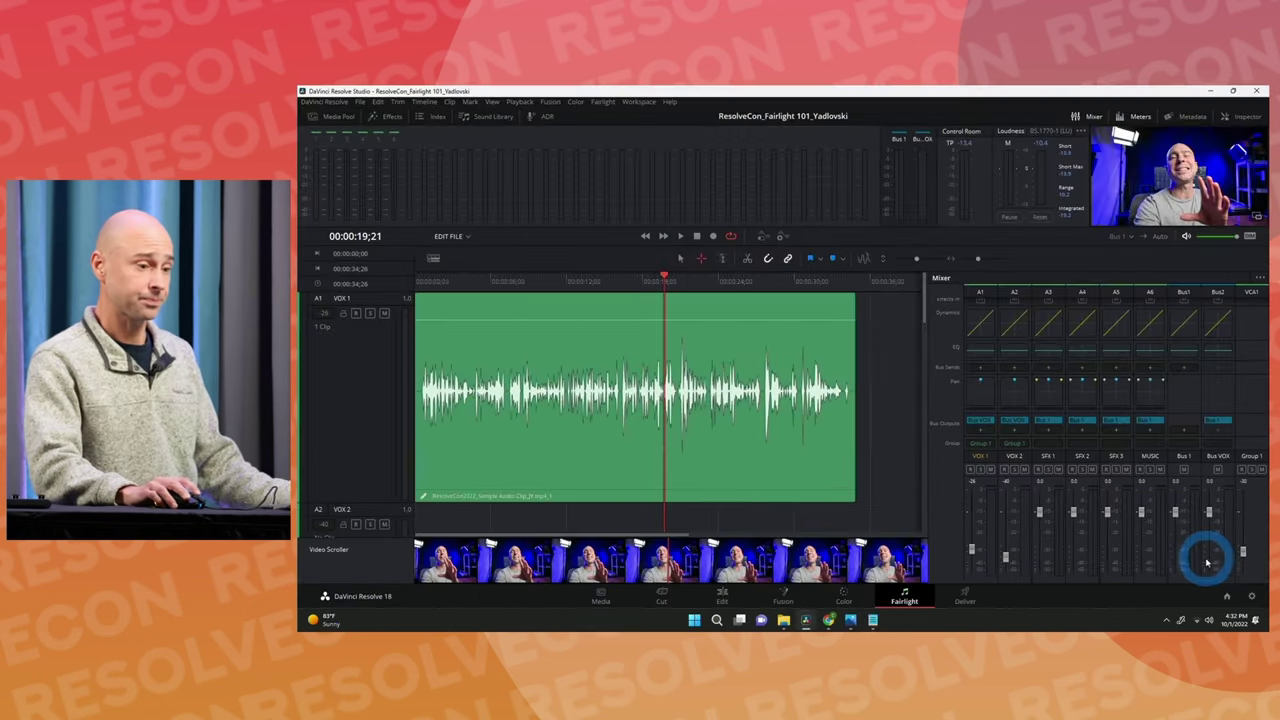
left_click_drag(1240, 551, 1242, 513)
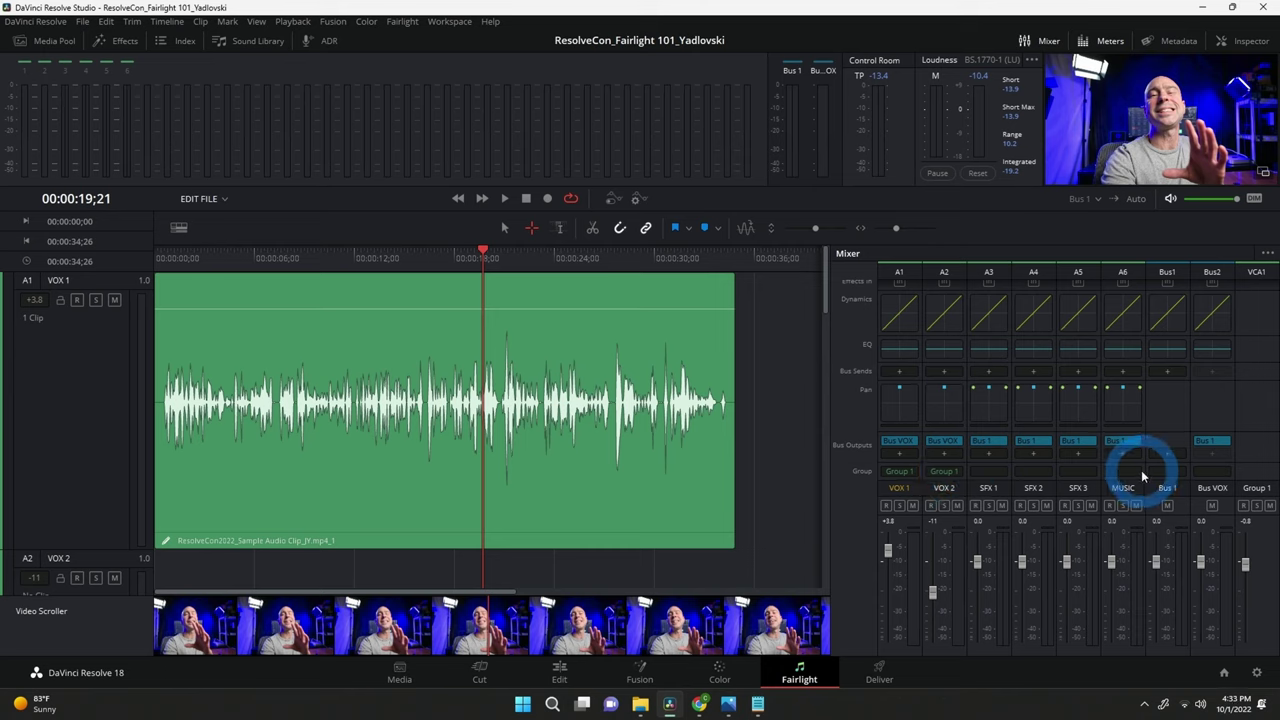
Remove VOX 2 and VOX 1 from Group 1 and reset both channel faders to 0.0.
left_click(962, 472)
left_click(957, 486)
left_click(905, 471)
left_click(916, 487)
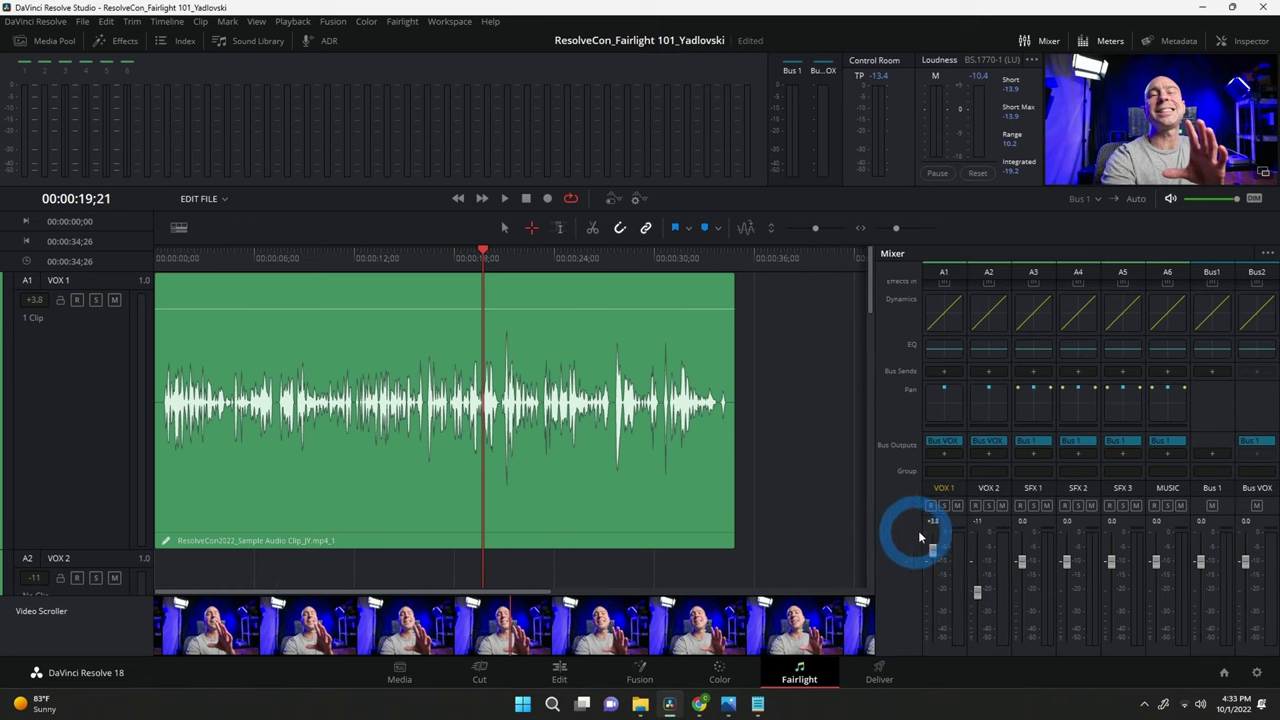
double_click(932, 553)
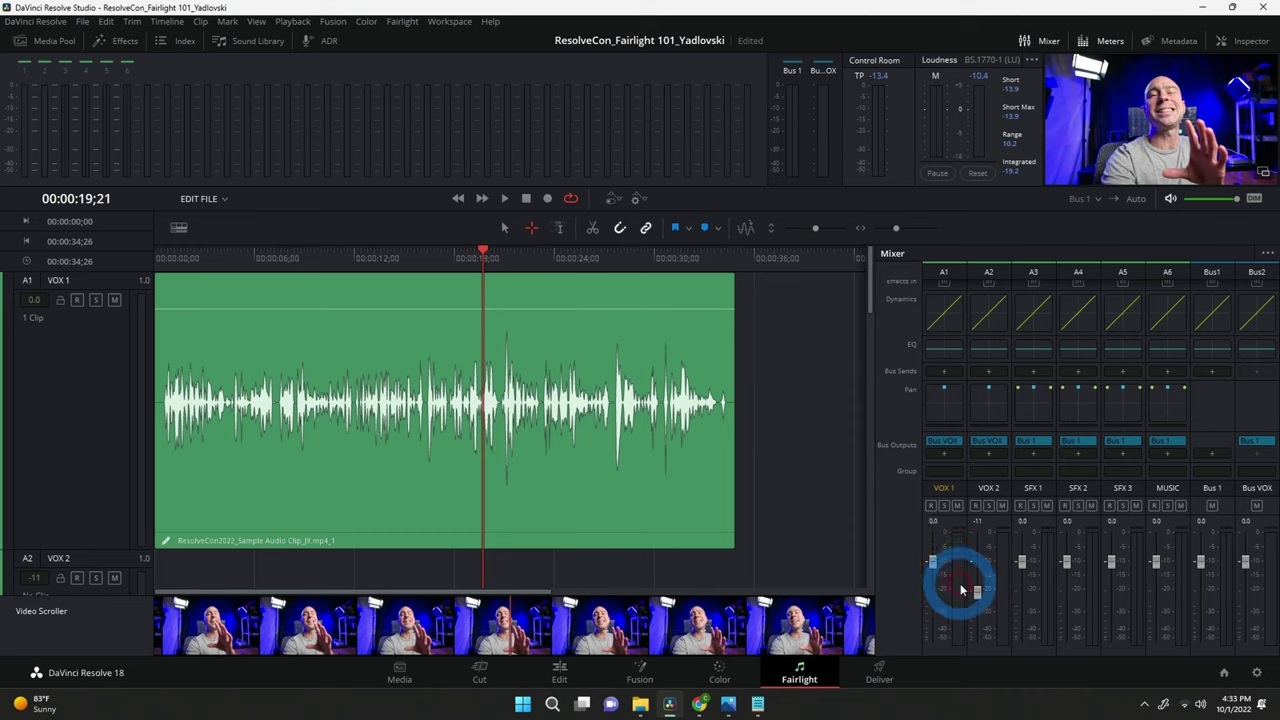
double_click(978, 592)
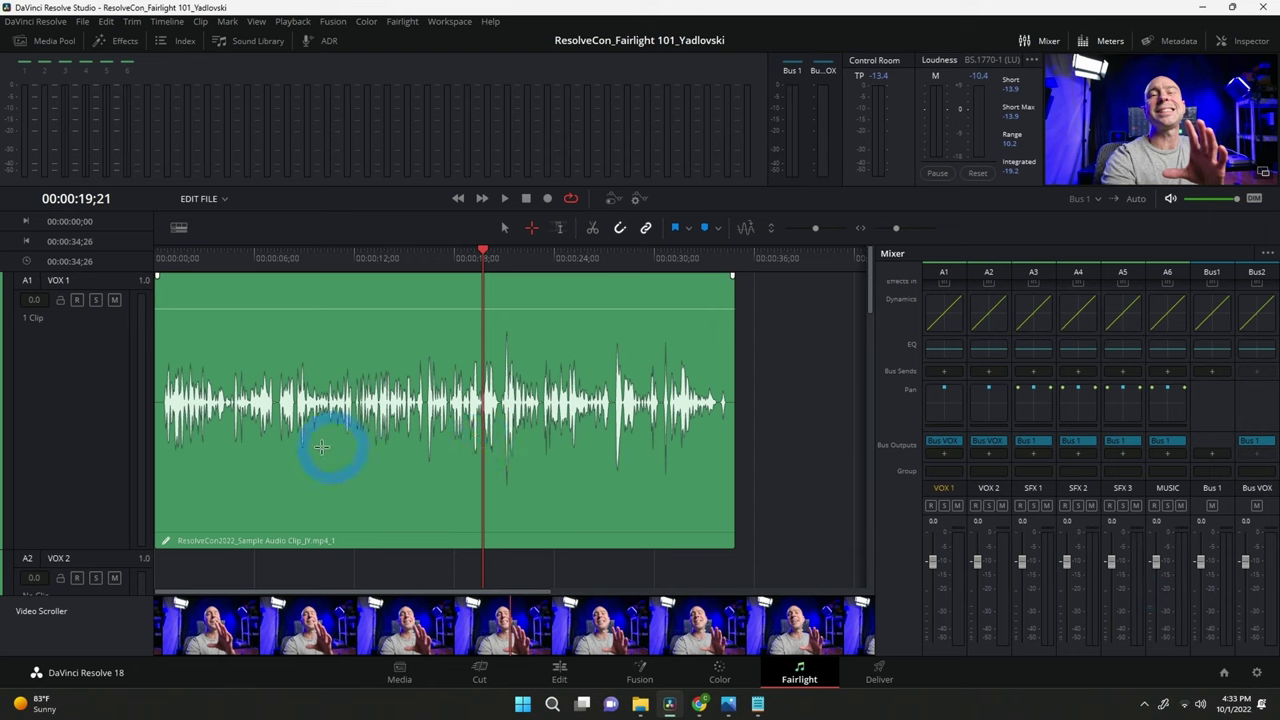
Select the clip on the VOX 1 track and display its audio settings in the Inspector.
left_click(257, 342)
left_click(1252, 40)
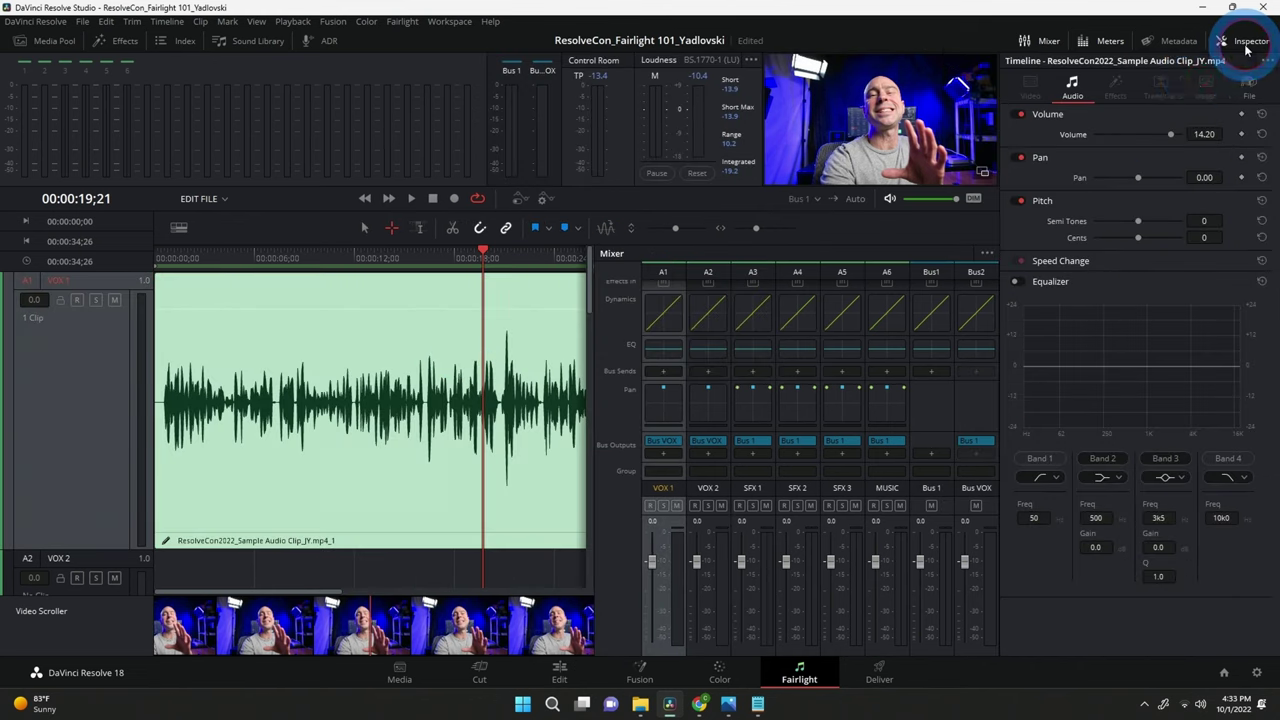
Reset the VOX 1 clip's volume to 0.00 and close the Inspector.
double_click(1072, 136)
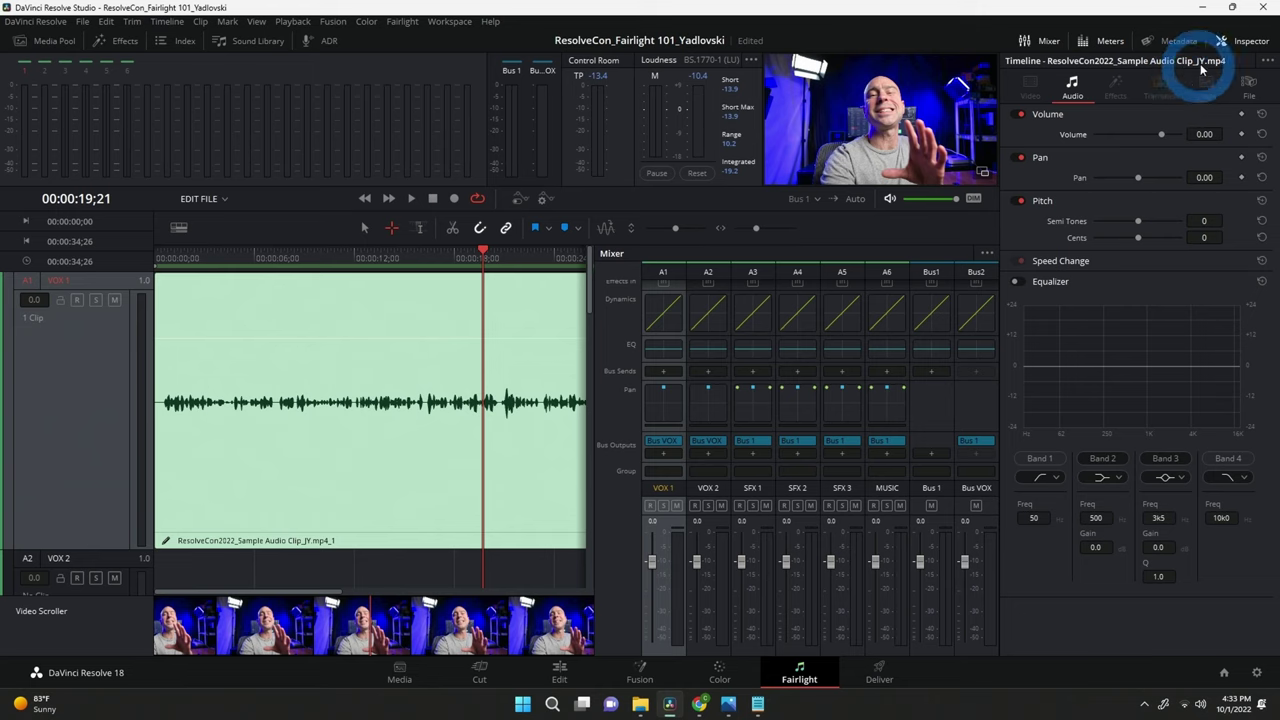
left_click(1245, 40)
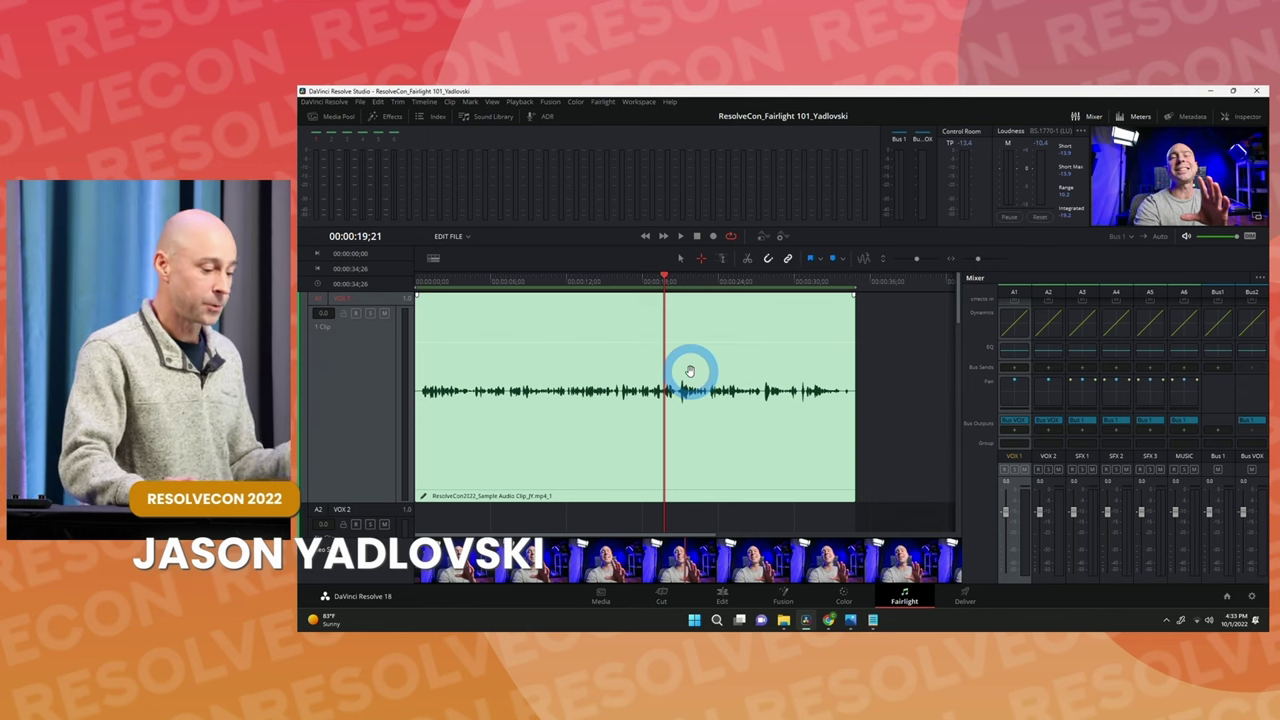
Examine the VOX 1 clip's waveform at several track heights and horizontal zoom levels.
left_click(911, 258)
left_click(911, 258)
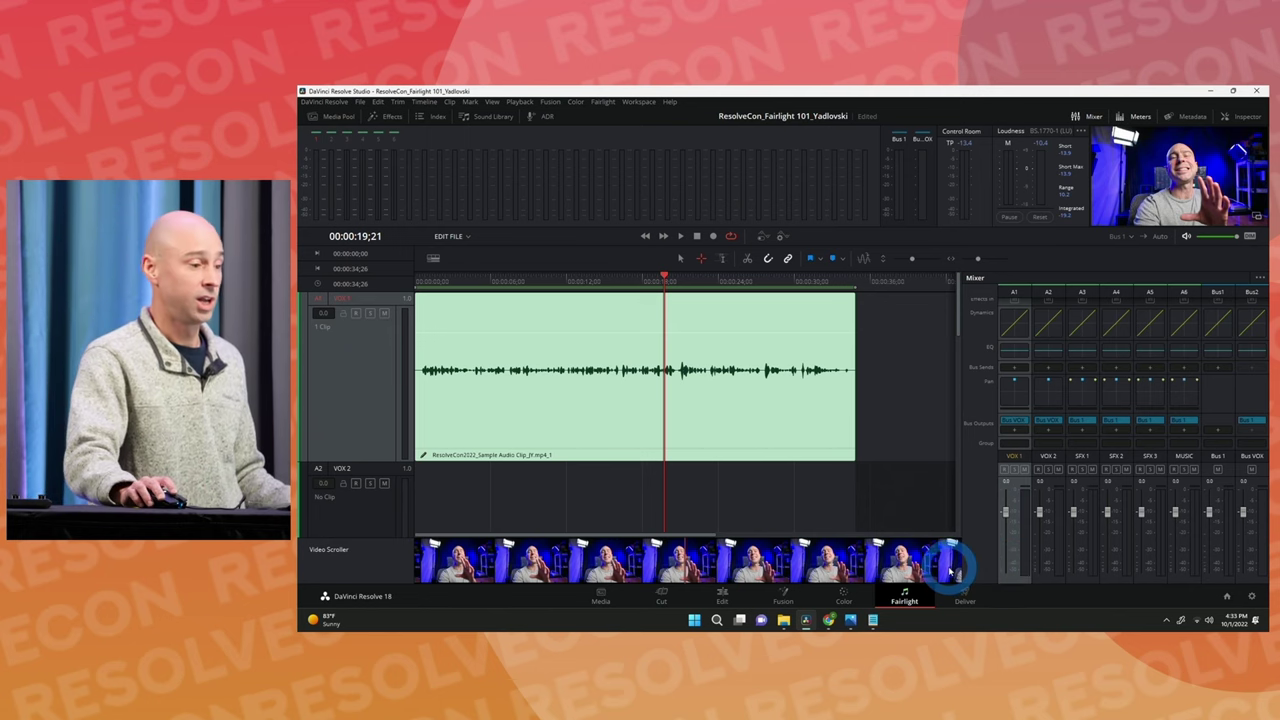
scroll(651, 358, "up", 2)
scroll(651, 358, "down", 2)
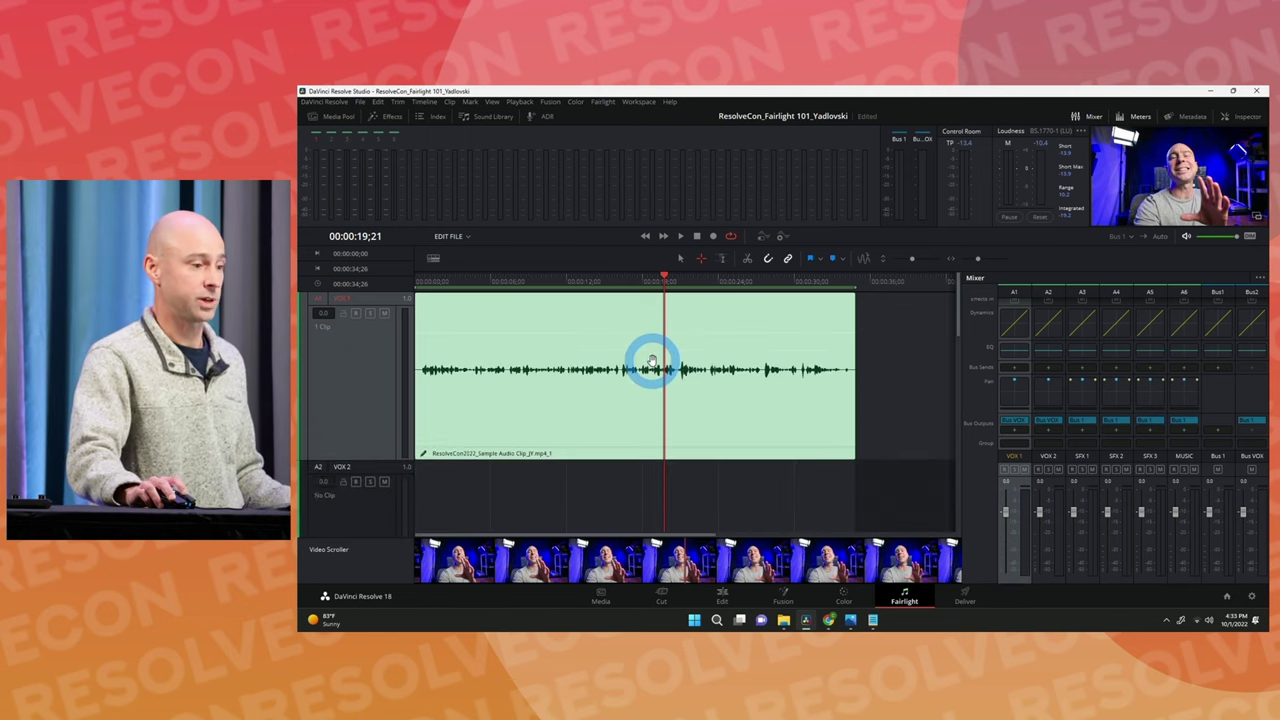
scroll(651, 358, "down", 1)
scroll(651, 358, "up", 3)
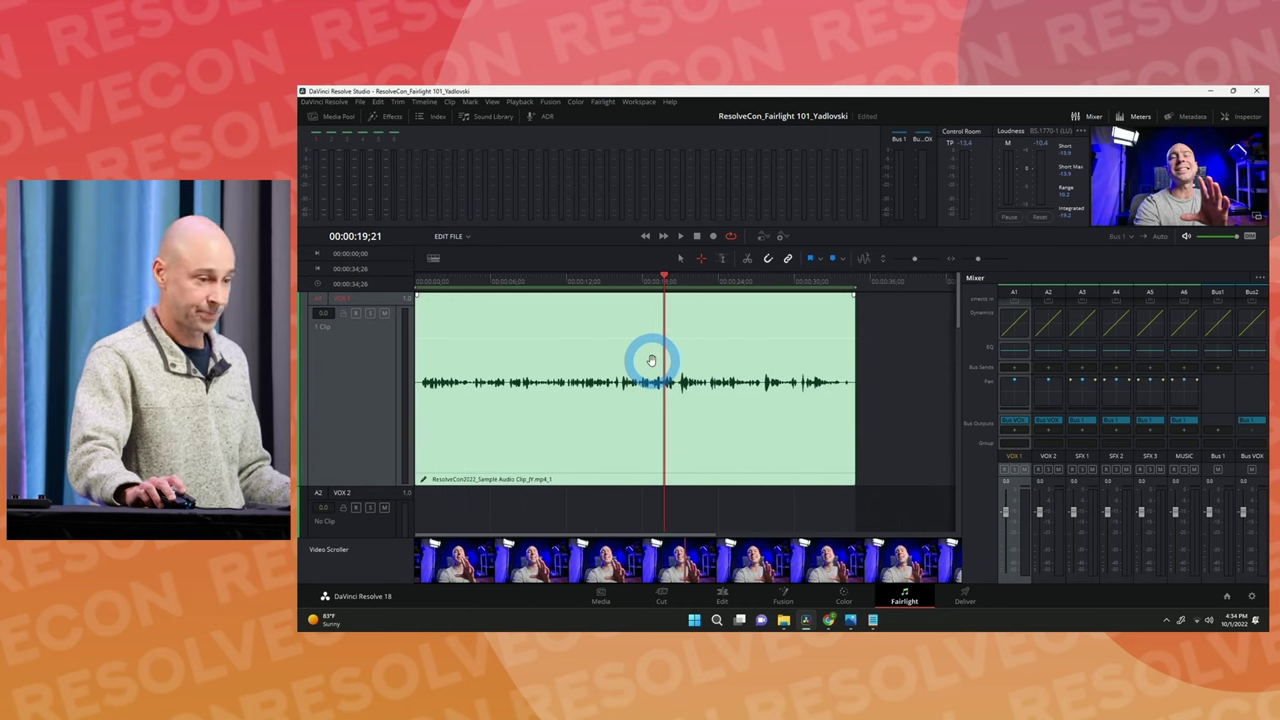
scroll(652, 352, "up", 3)
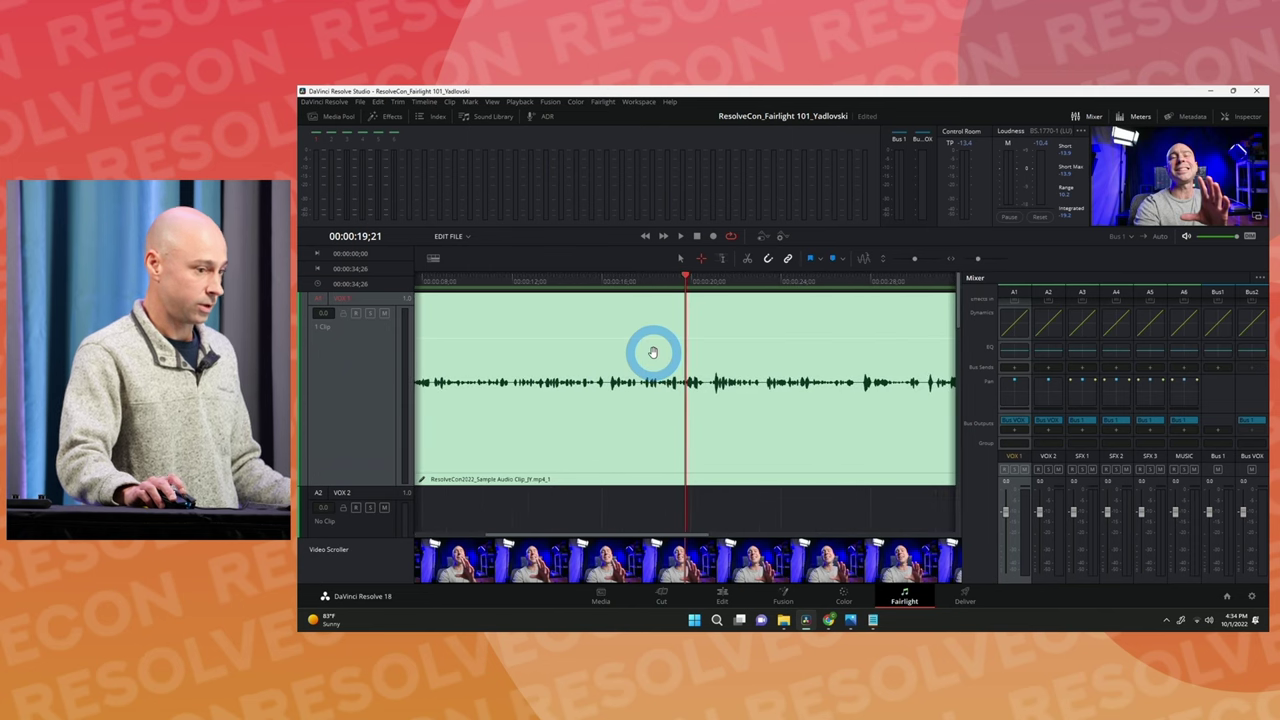
scroll(652, 352, "down", 1)
scroll(652, 352, "down", 2)
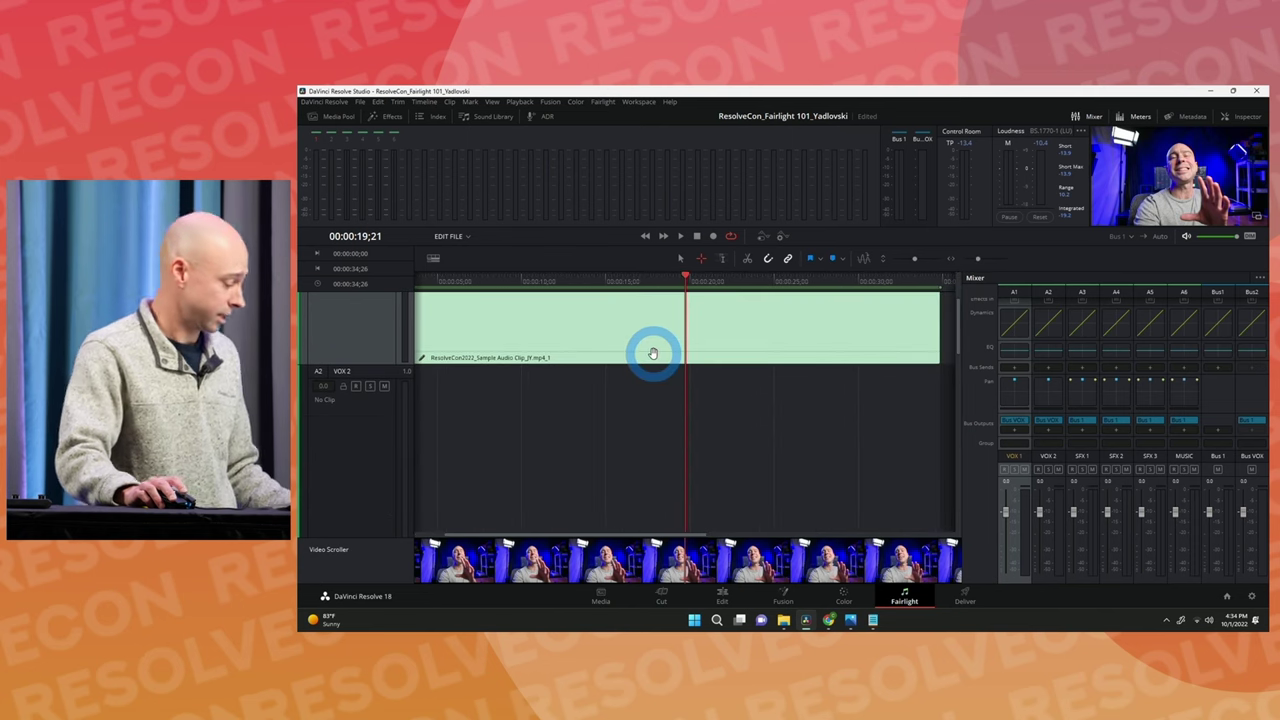
scroll(652, 352, "up", 4)
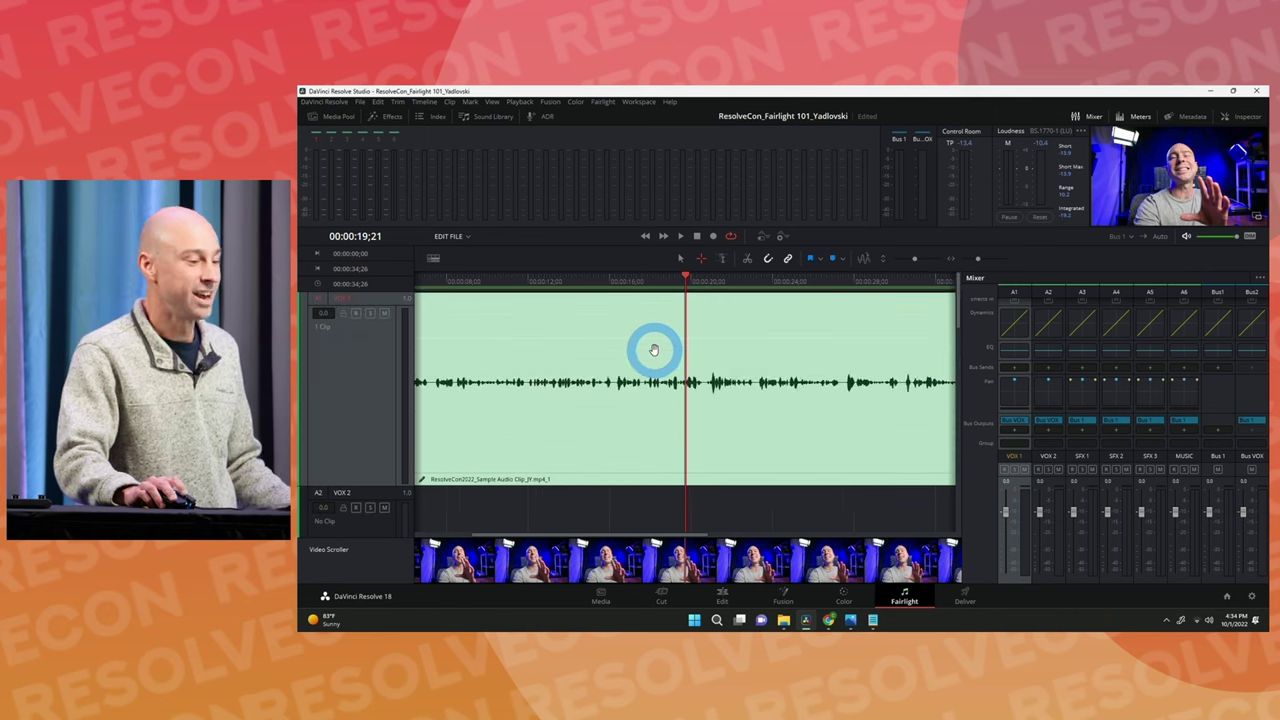
scroll(653, 350, "up", 4)
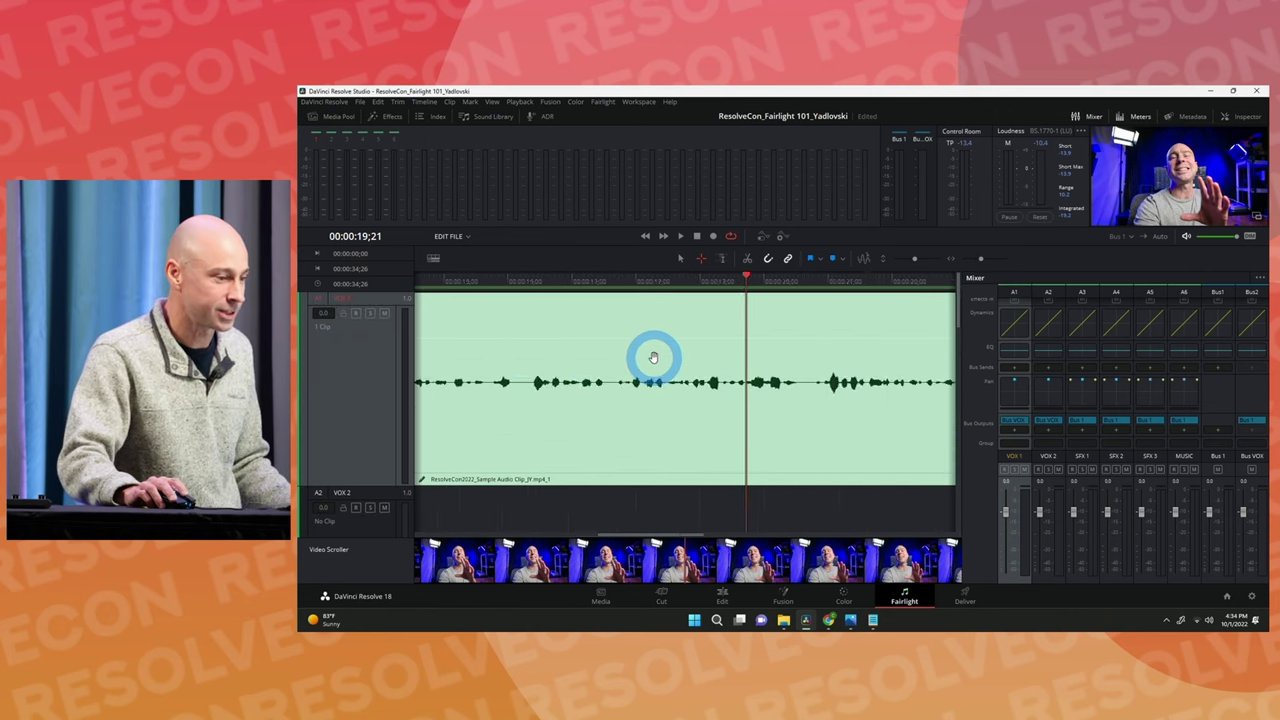
Scroll back and forth along the VOX 1 clip and zoom out to show its whole length.
scroll(653, 357, "left", 10)
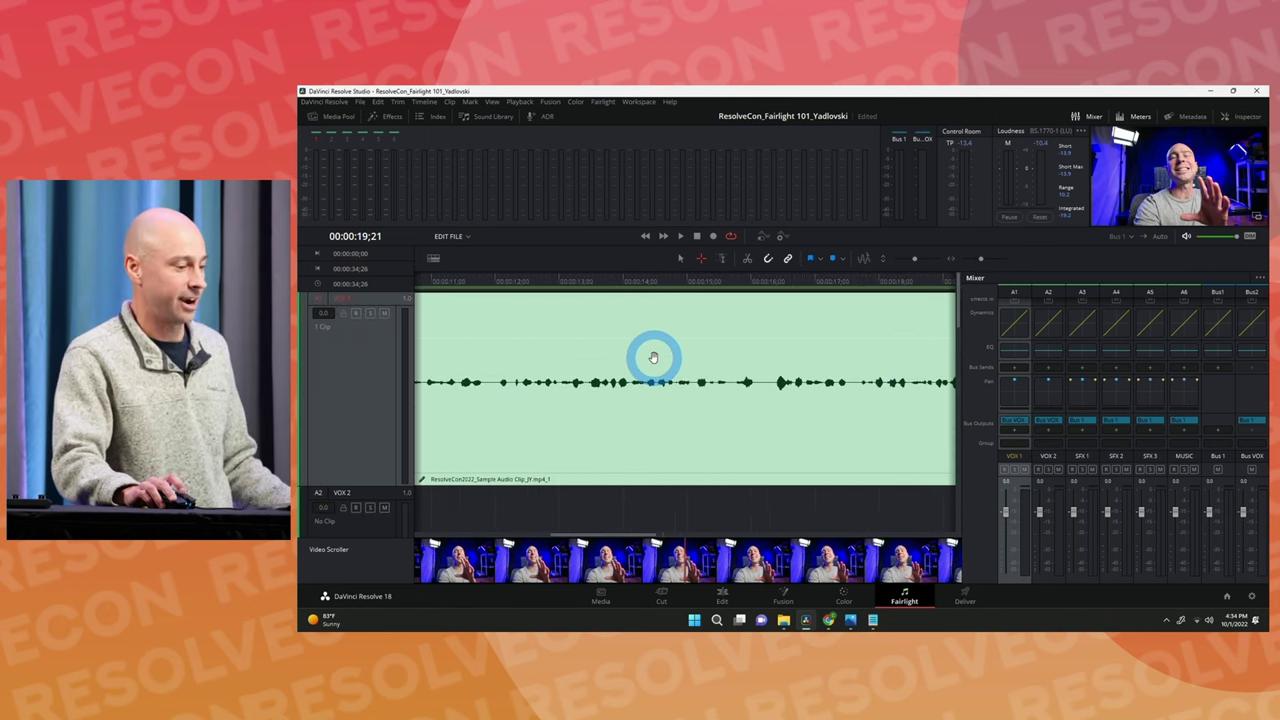
scroll(653, 357, "right", 12)
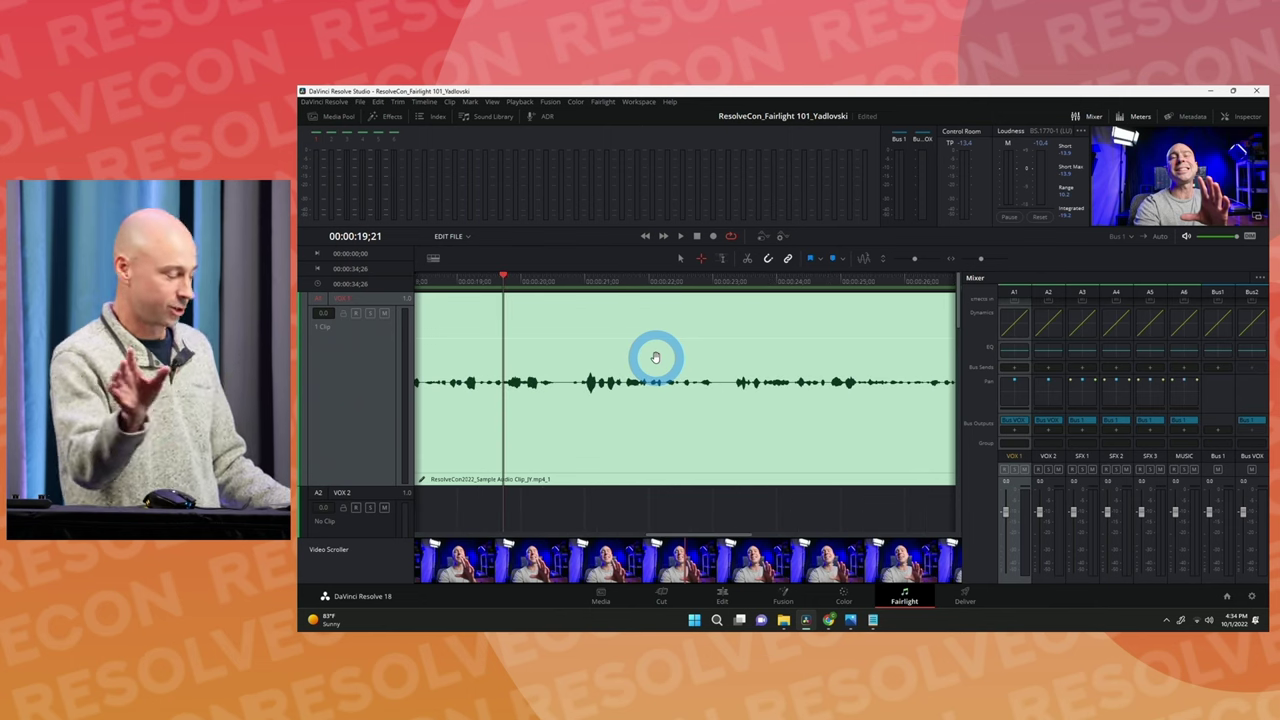
scroll(653, 357, "left", 4)
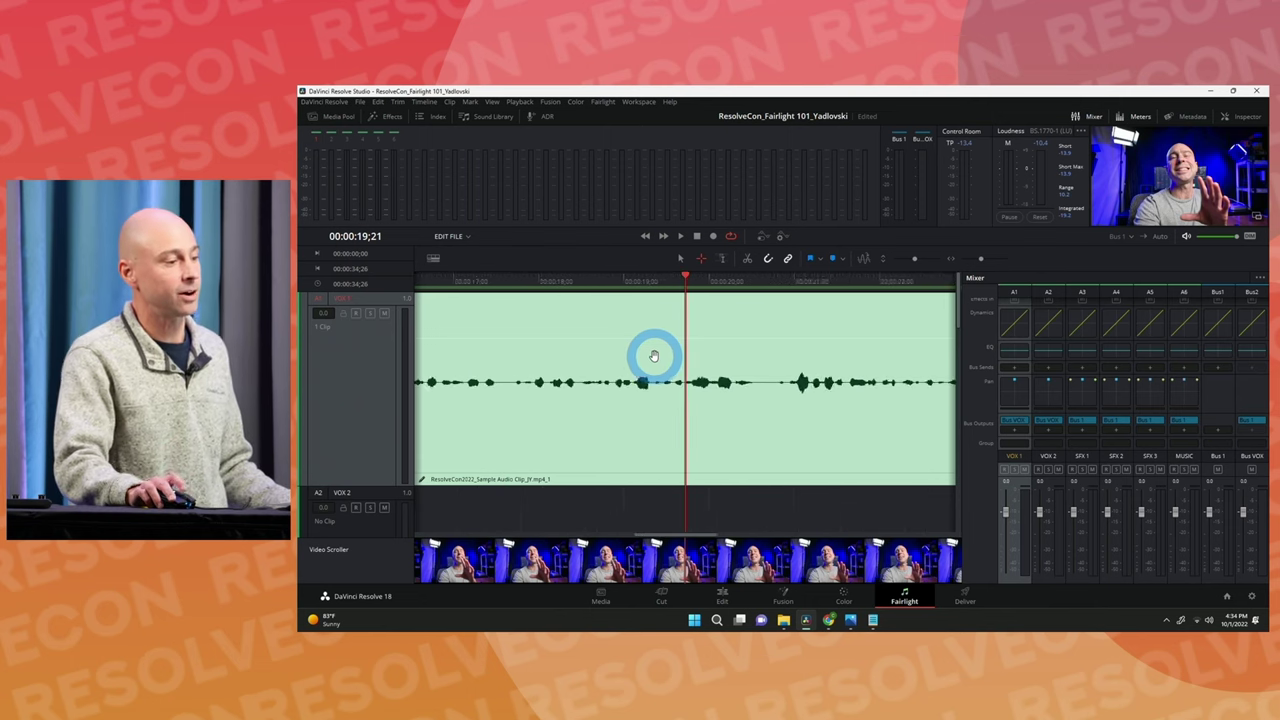
scroll(653, 357, "down", 5)
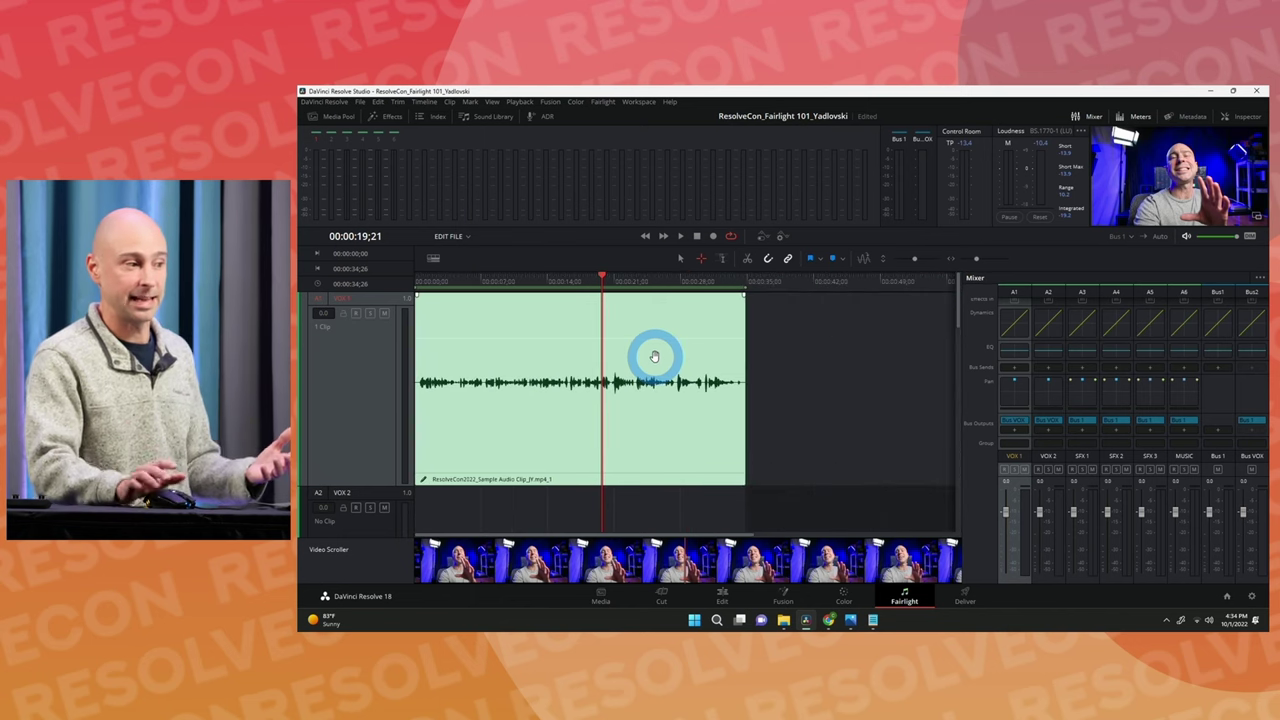
left_click_drag(912, 259, 913, 275)
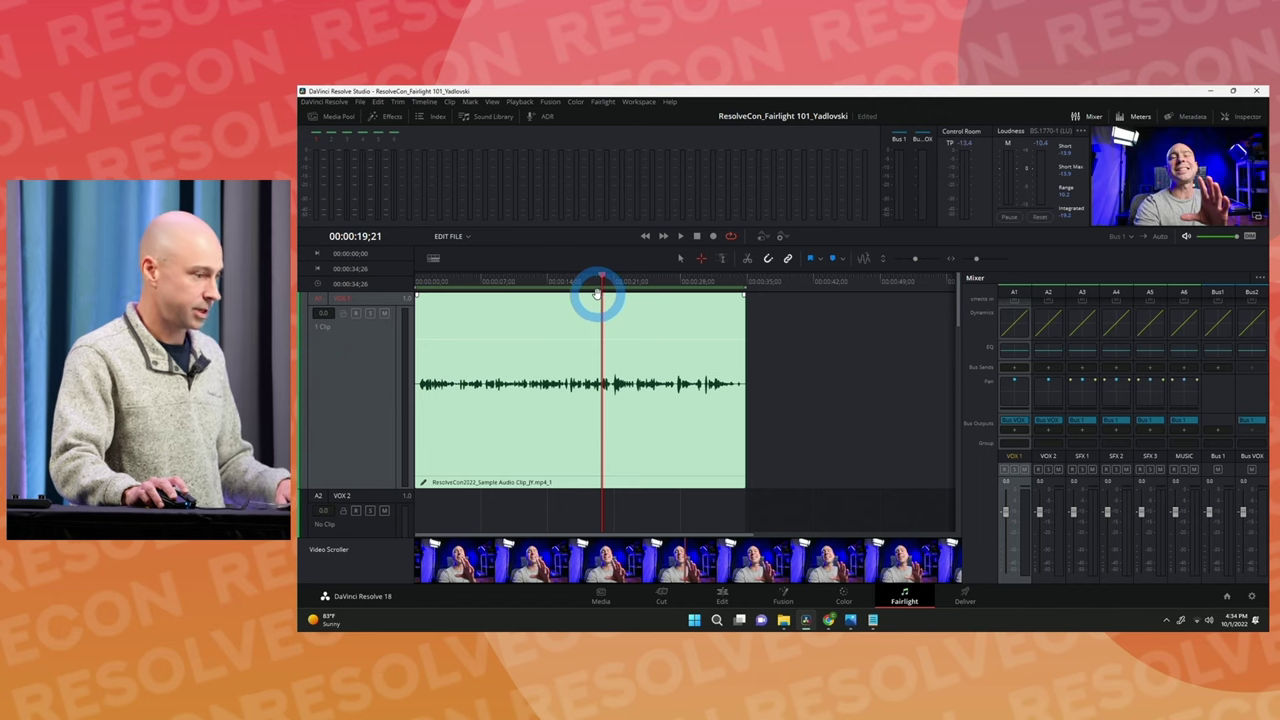
Split the VOX 1 clip at 00:00:19;21, move the playhead to 00:00:22;19 and undo the split.
key("ctrl+b")
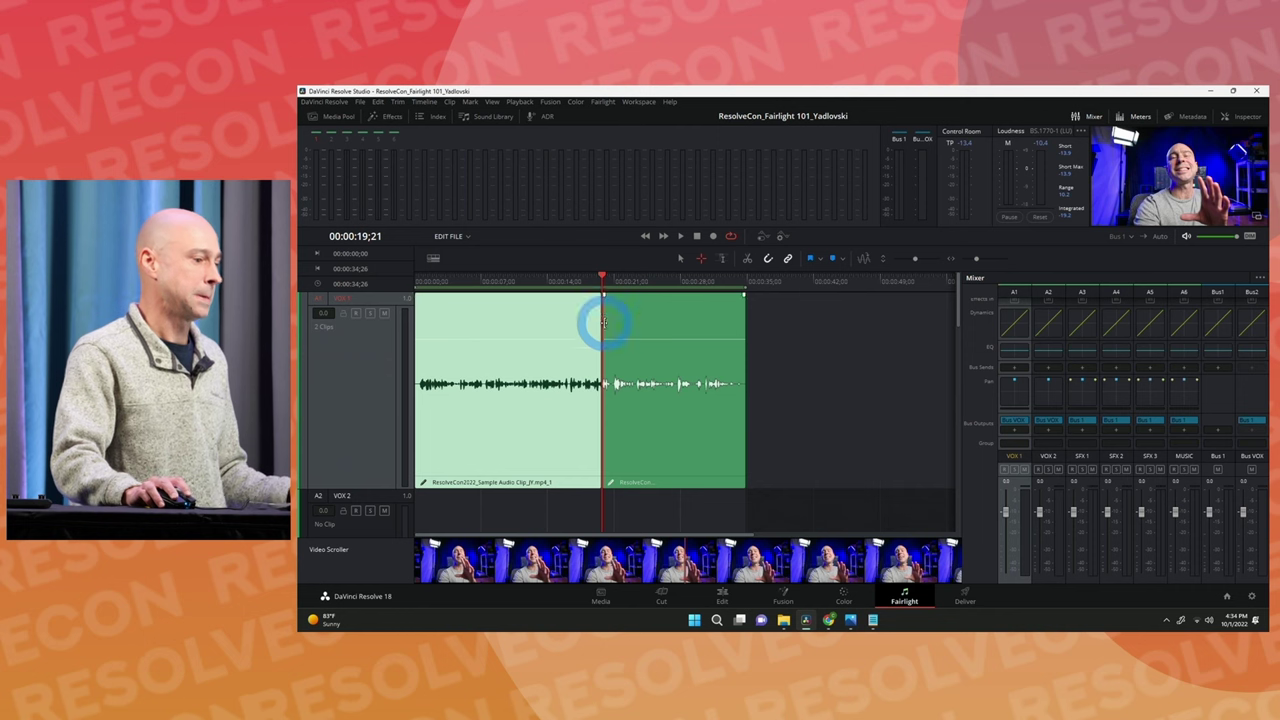
left_click_drag(601, 278, 631, 283)
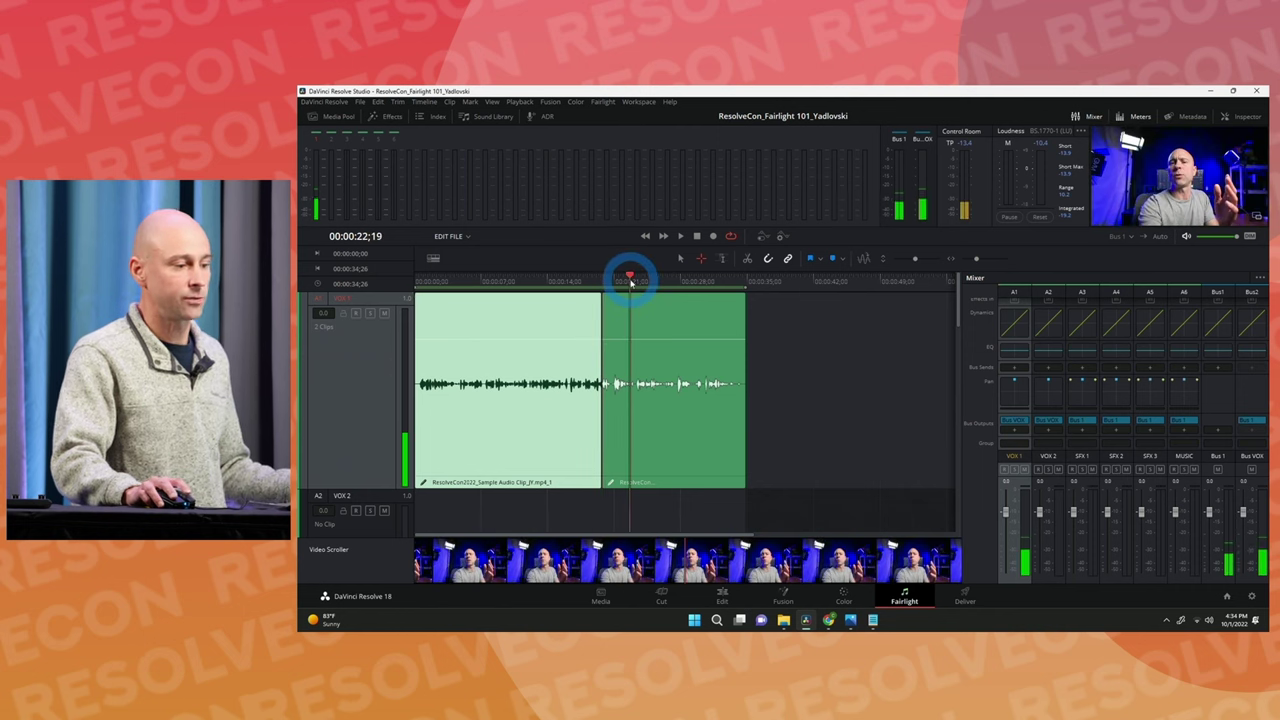
key("ctrl+z")
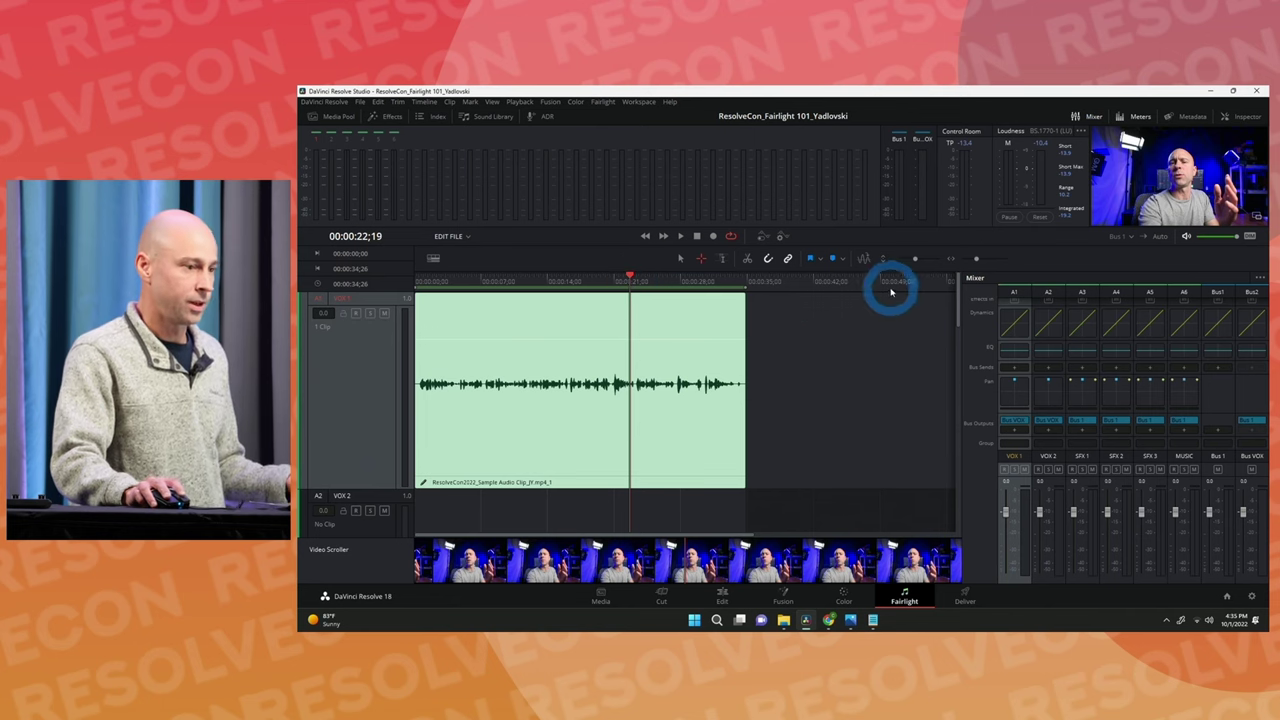
Reduce the track height so several tracks fit, and switch to the pointer selection mode.
left_click(914, 260)
left_click_drag(914, 260, 900, 260)
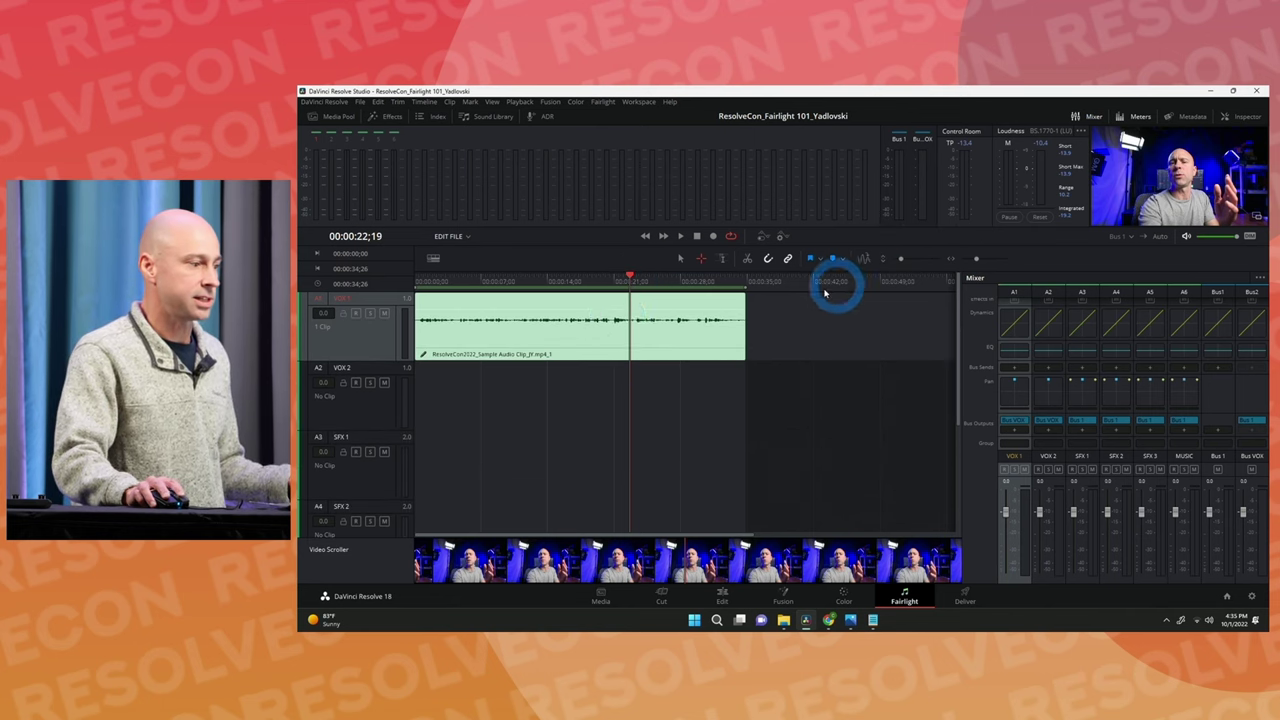
left_click(517, 329)
left_click(680, 258)
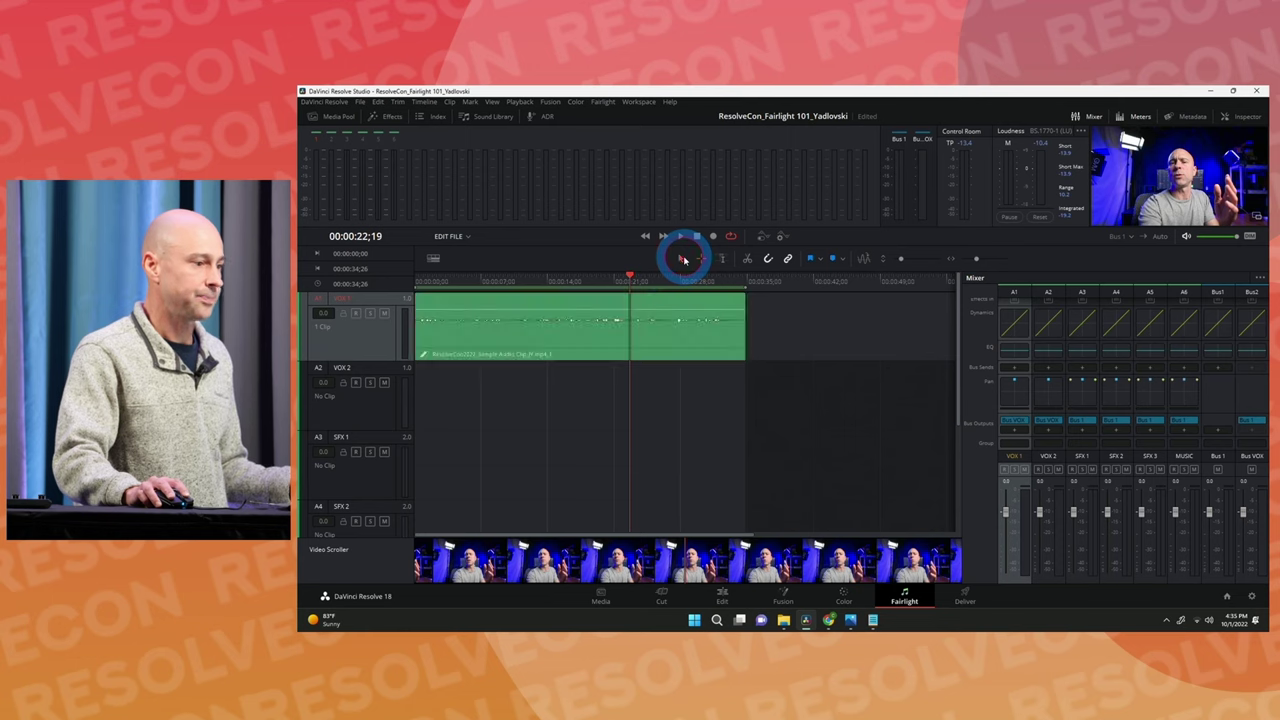
Try moving the clip from the VOX 1 track to the VOX 2 track, and undo the move.
left_click(596, 307)
left_click_drag(596, 307, 551, 396)
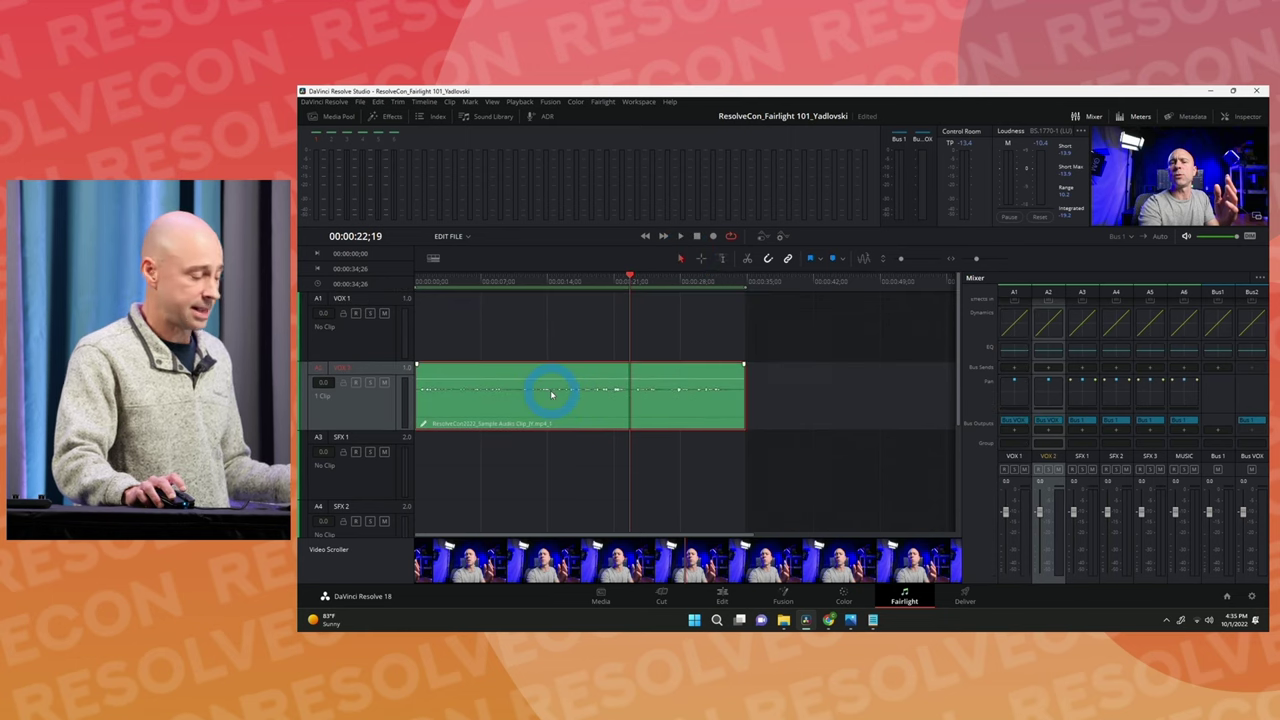
key("ctrl+z")
left_click(552, 349)
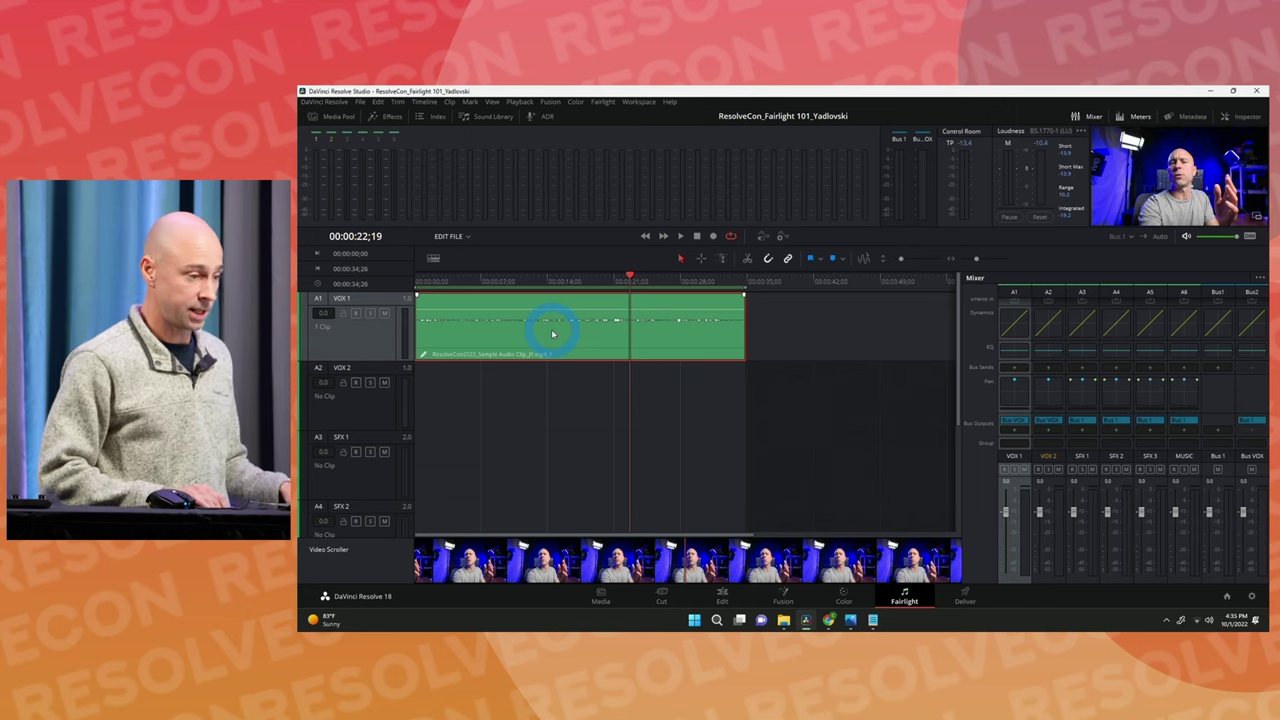
Shift the selected clip down and up between tracks repeatedly, ending back on VOX 1.
key("alt+Down")
key("alt+Down")
key("alt+Up")
key("alt+Up")
key("alt+Down")
key("alt+Up")
key("alt+Down")
key("alt+Up")
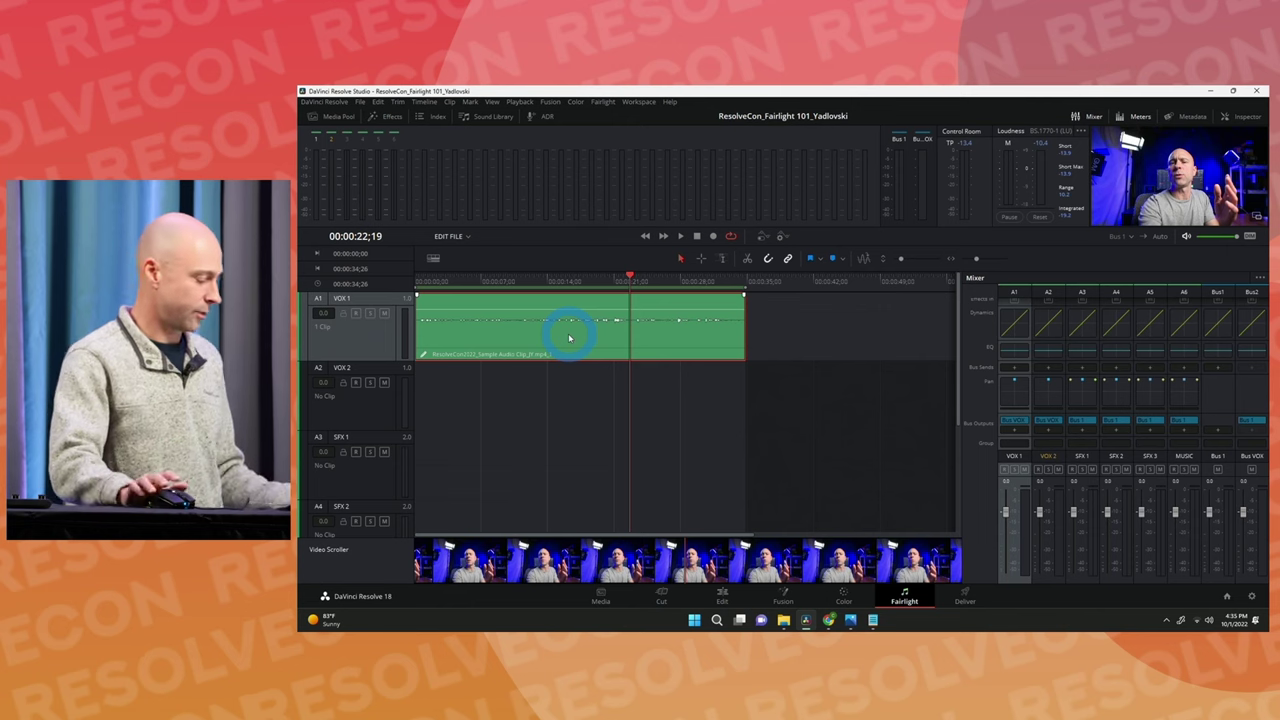
Duplicate the VOX 1 clip onto the VOX 2 track and undo the duplication.
left_click_drag(566, 338, 565, 413)
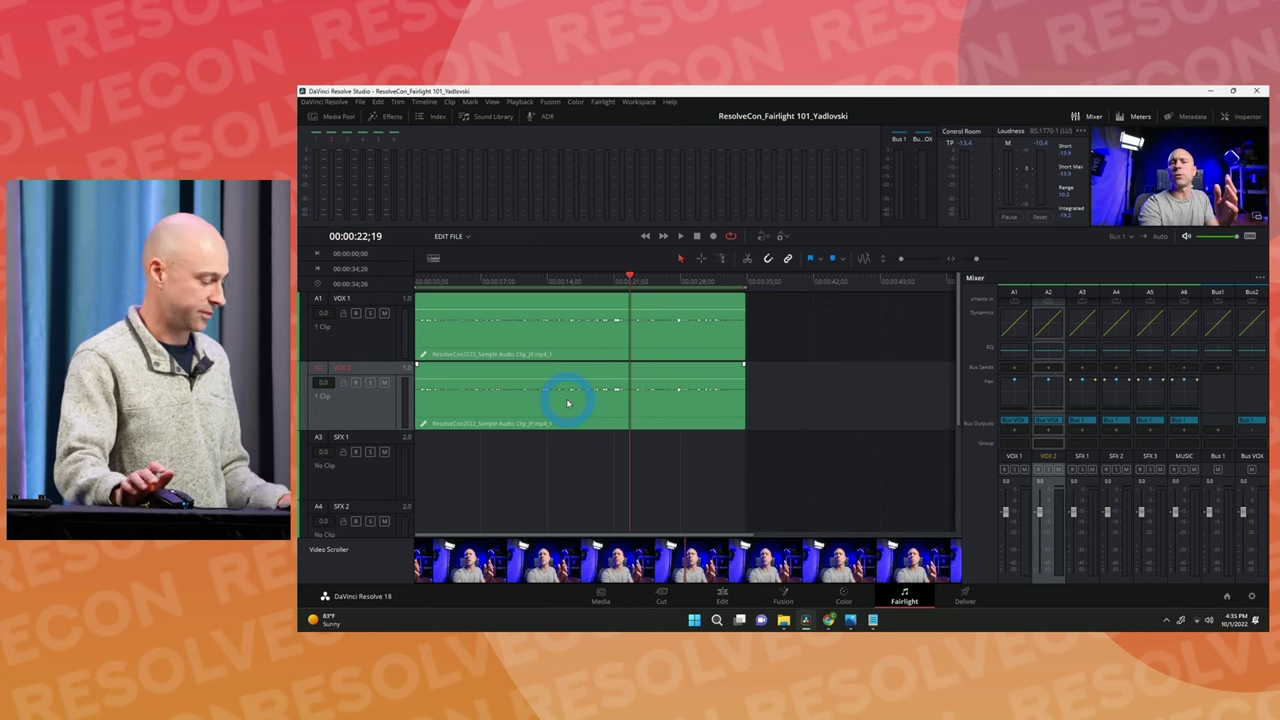
key("ctrl+z")
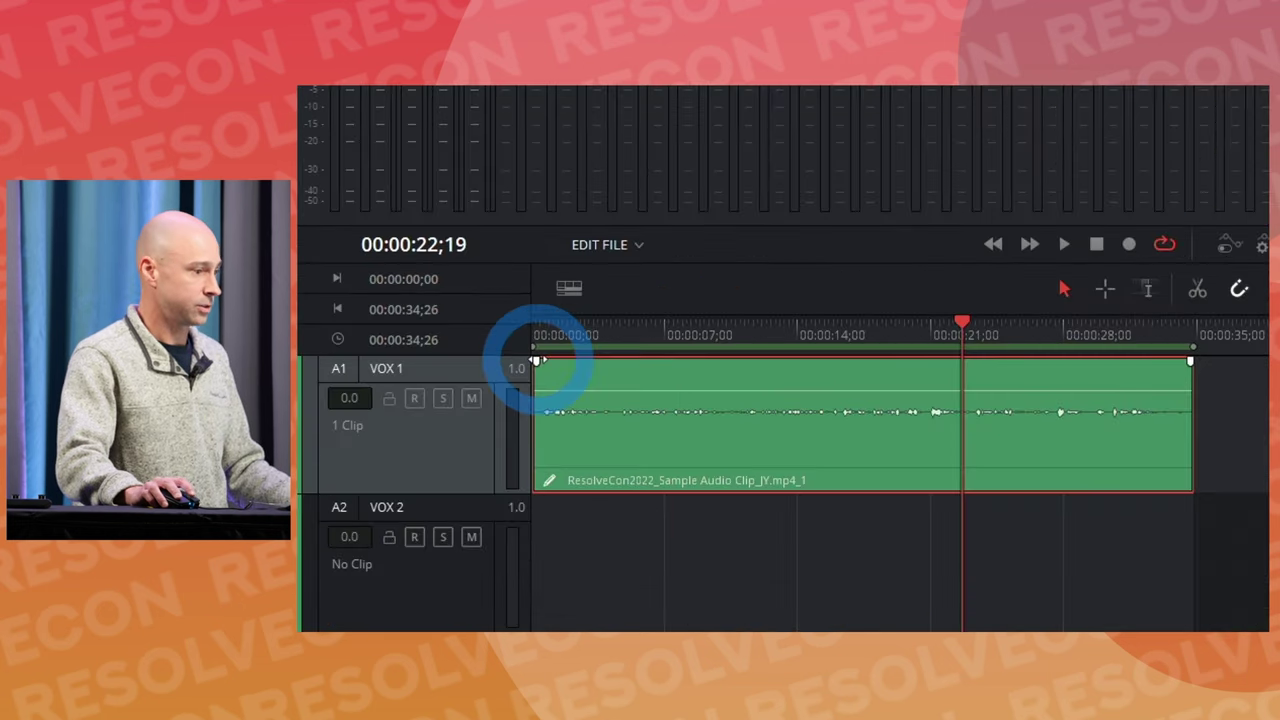
Try a fade-in of about 5 seconds on the VOX 1 clip, bend its curve, and undo the fade changes.
left_click_drag(418, 297, 465, 293)
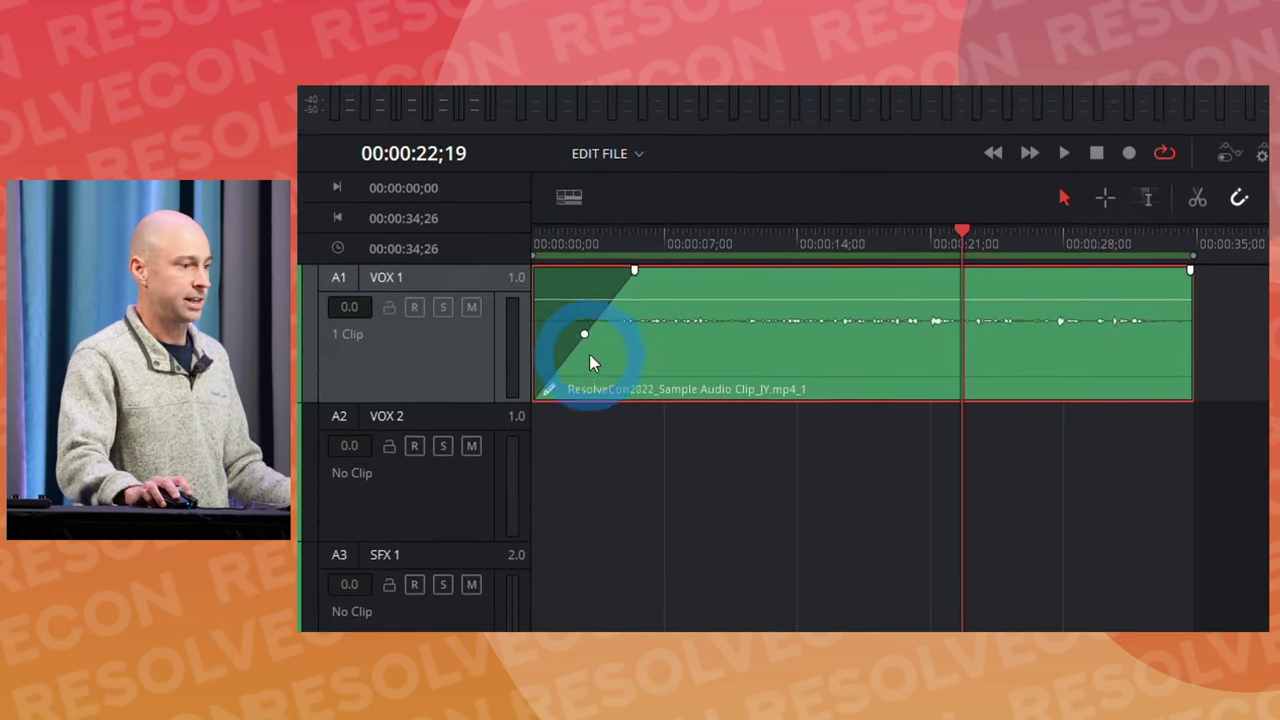
left_click_drag(584, 329, 580, 297)
left_click_drag(580, 358, 606, 402)
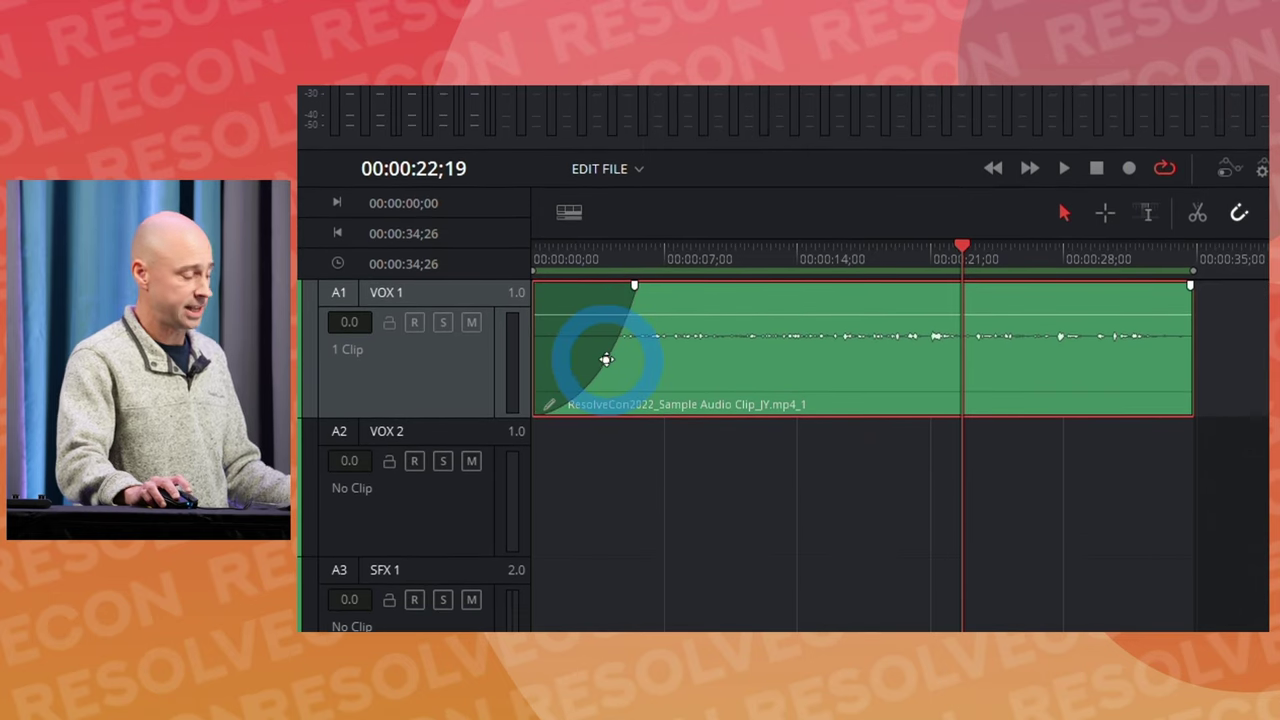
key("ctrl+z")
key("ctrl+z")
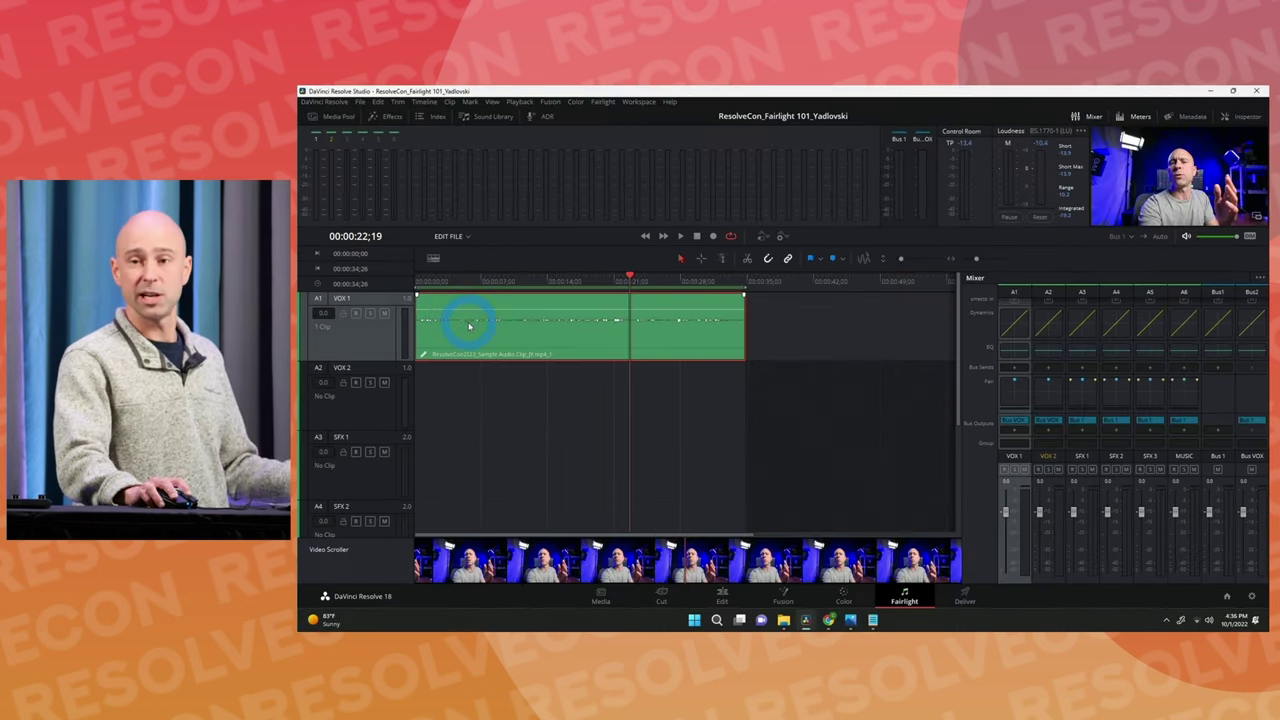
Try adjusting the VOX 1 clip's volume line, and check its Volume setting in the Inspector before closing it.
left_click_drag(455, 310, 458, 316)
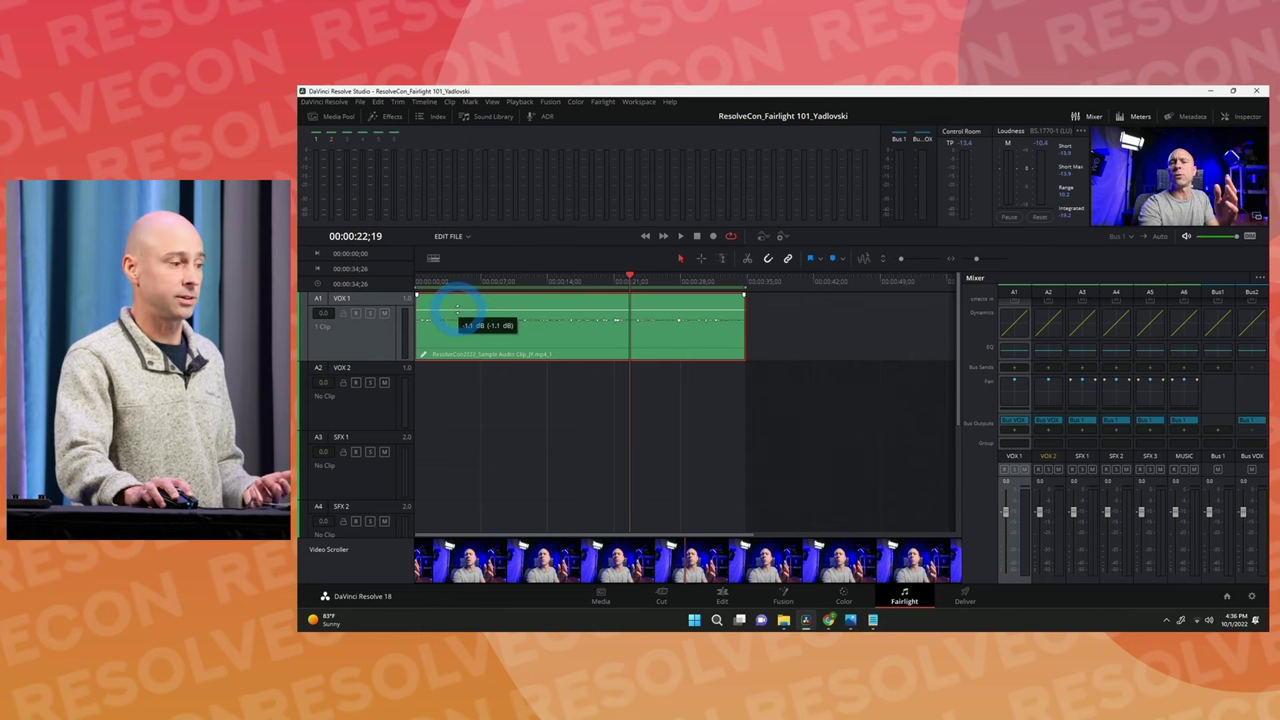
left_click(1243, 116)
left_click(1112, 176)
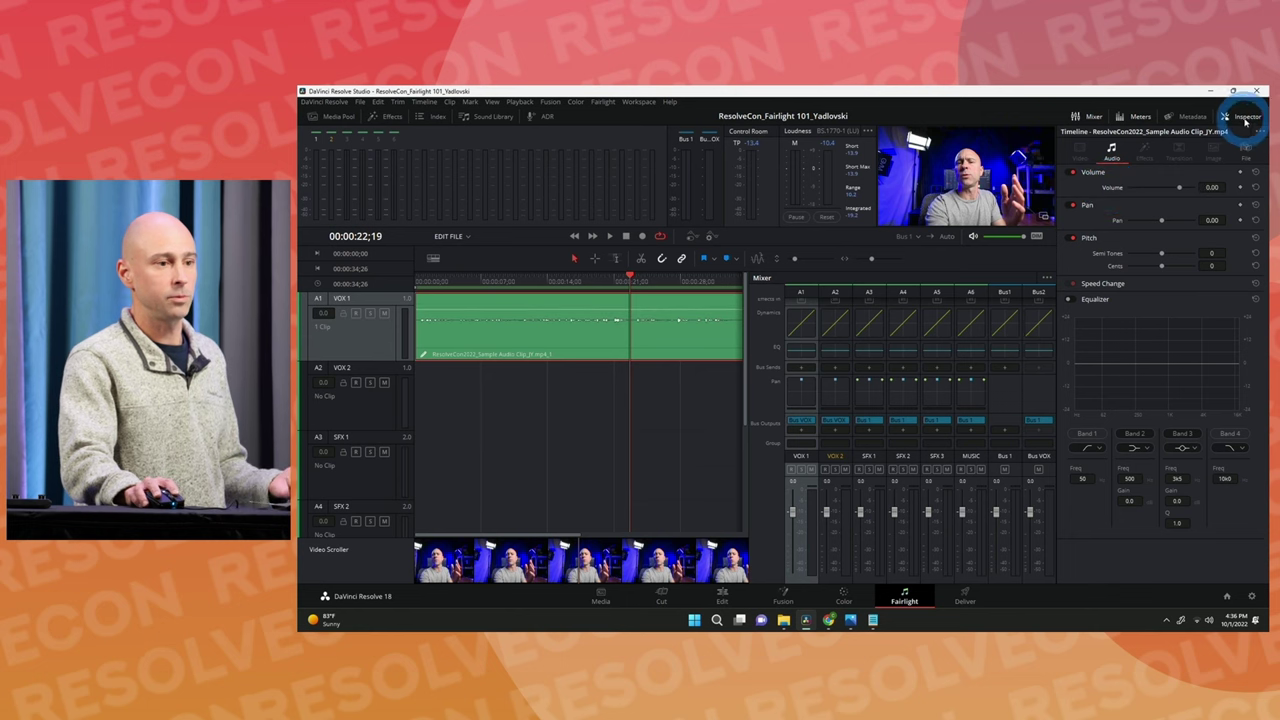
left_click(1243, 116)
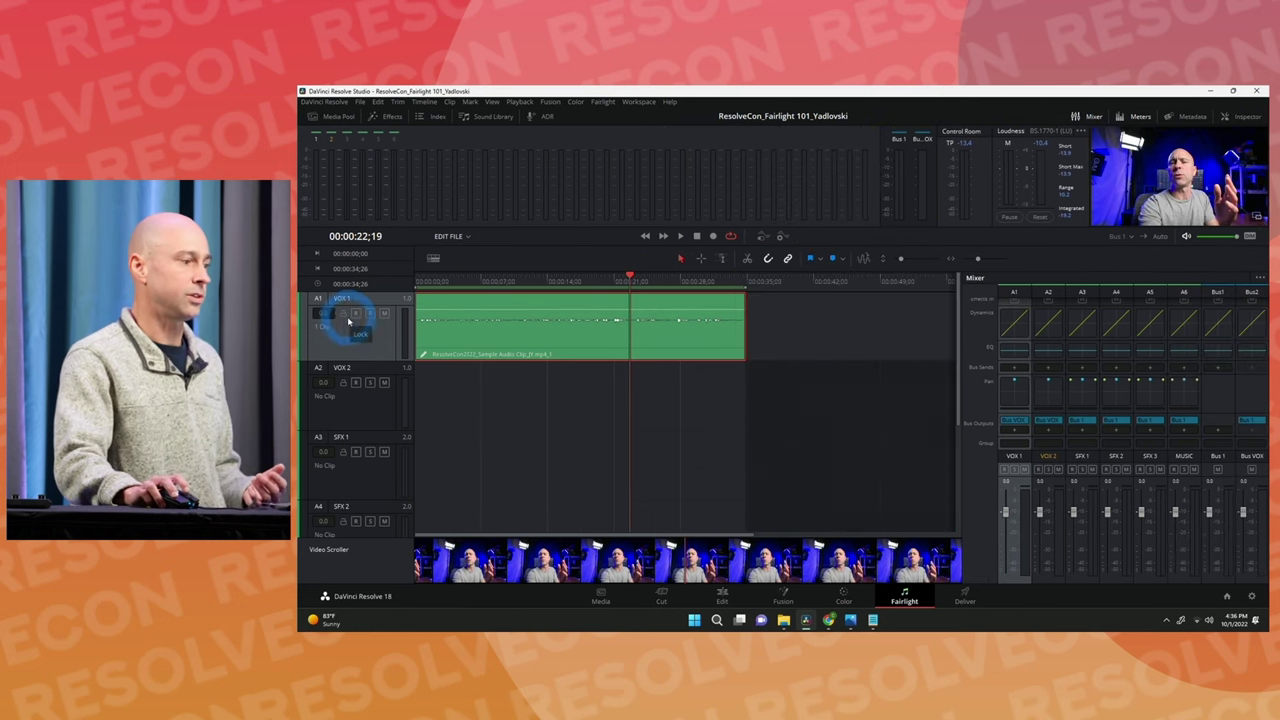
Turn off the Video Scroller in the timeline view options and close the options.
left_click(433, 260)
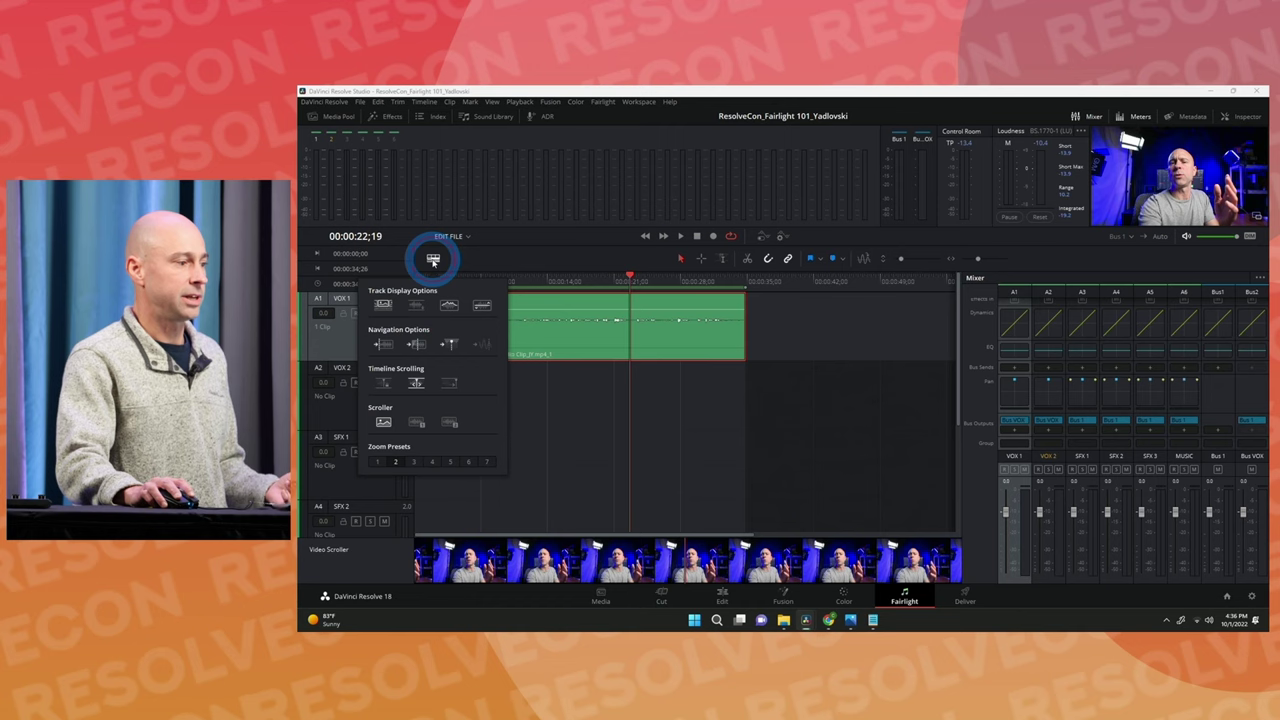
left_click(383, 422)
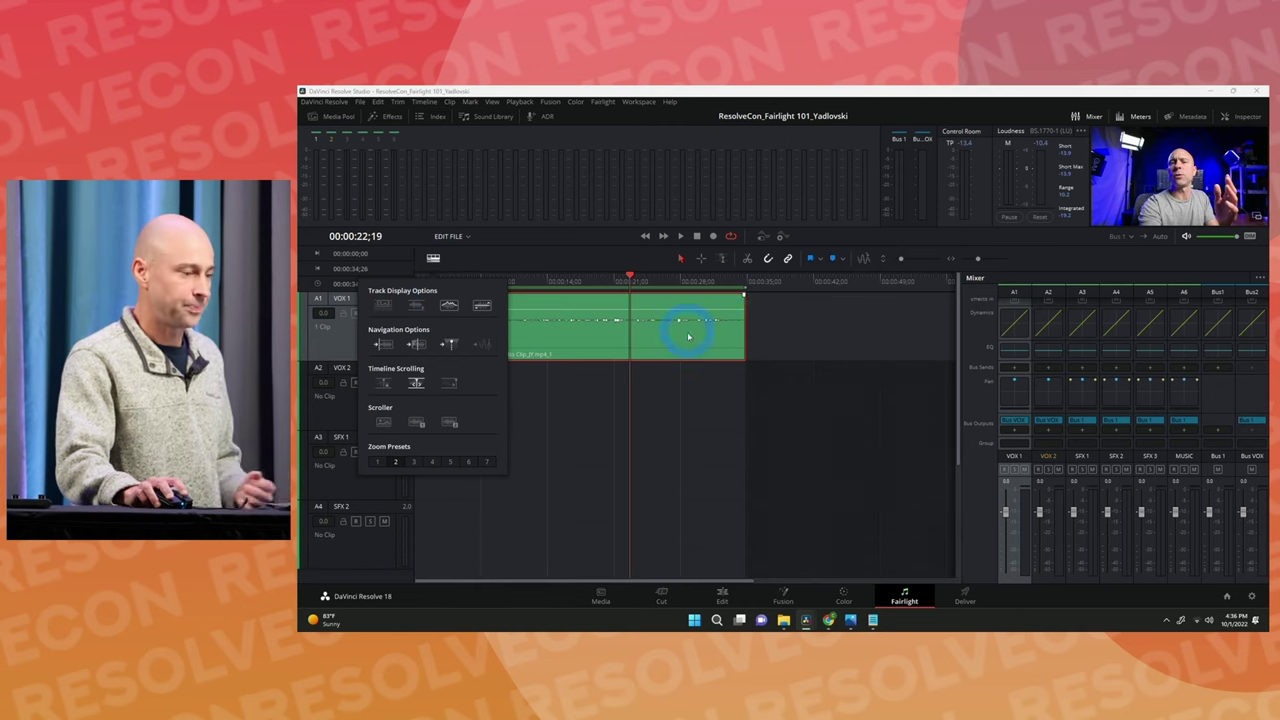
left_click(680, 391)
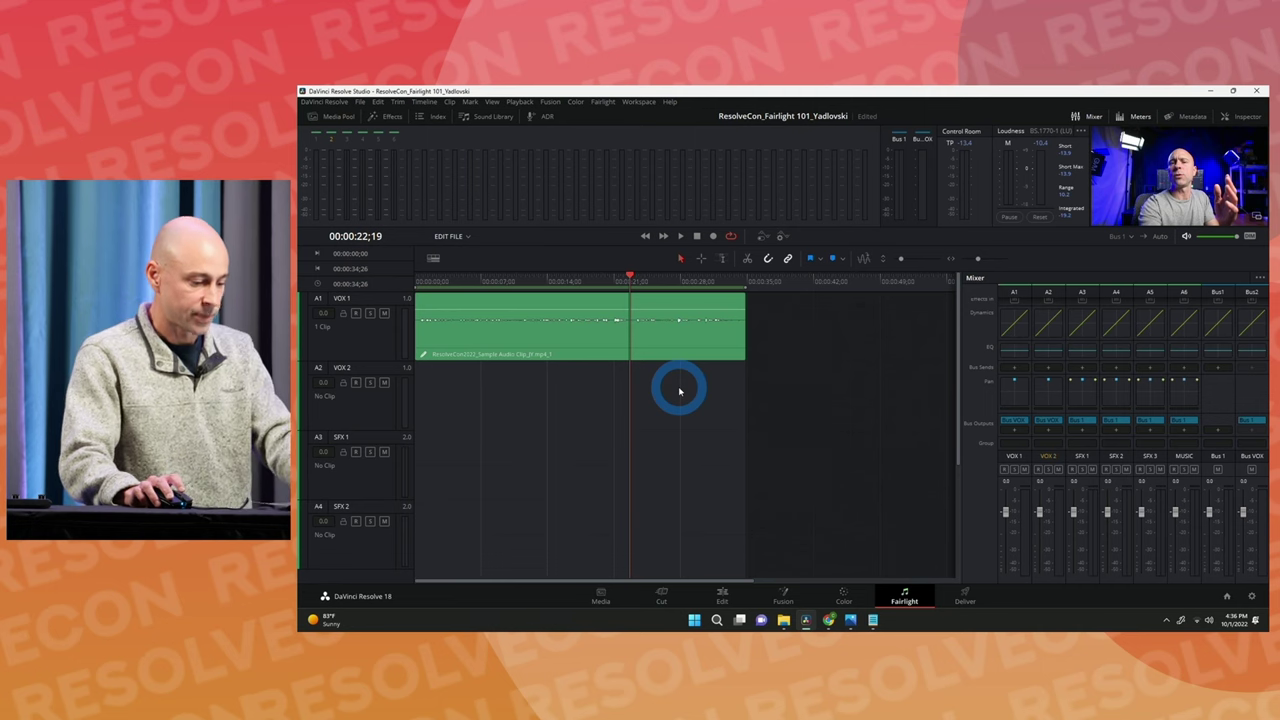
Place the playhead at 00:00:21;02 and zoom in on the VOX 1 waveform to inspect its individual audio samples.
left_click(612, 280)
left_click_drag(979, 261, 920, 254)
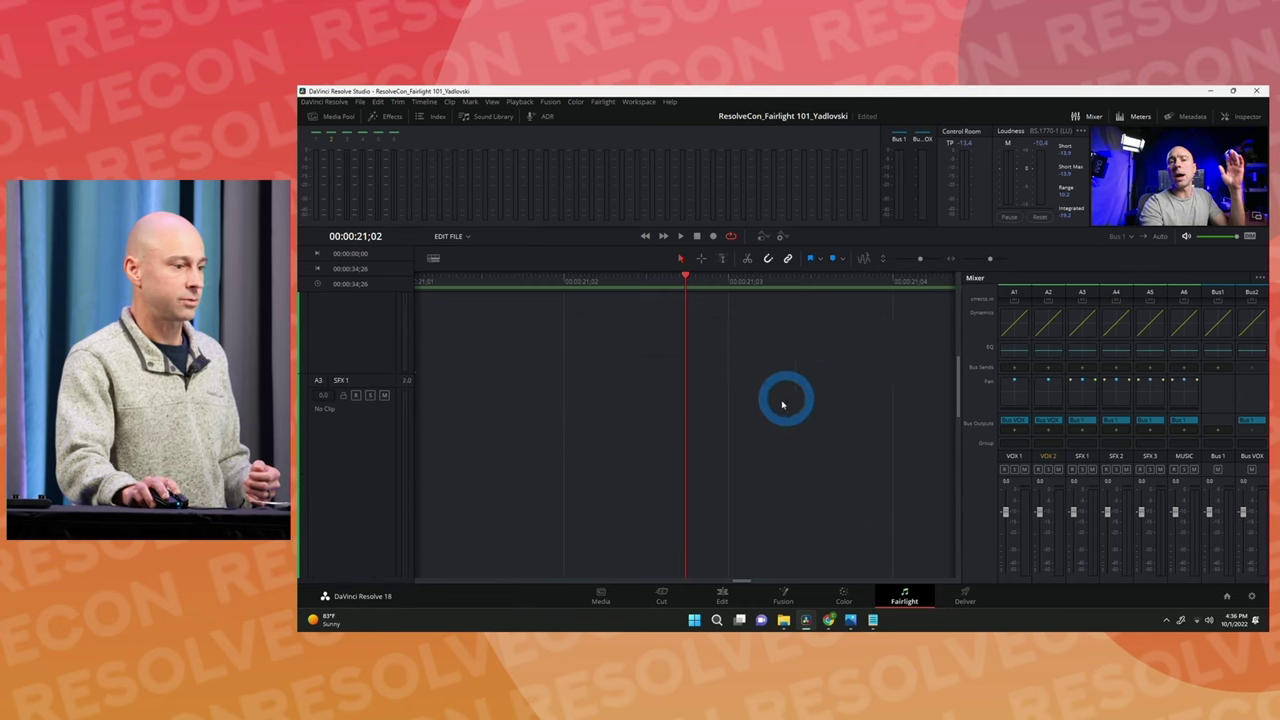
scroll(783, 404, "up", 5)
mouse_move(927, 298)
left_mouse_down()
mouse_move(989, 251)
mouse_move(999, 259)
left_mouse_up()
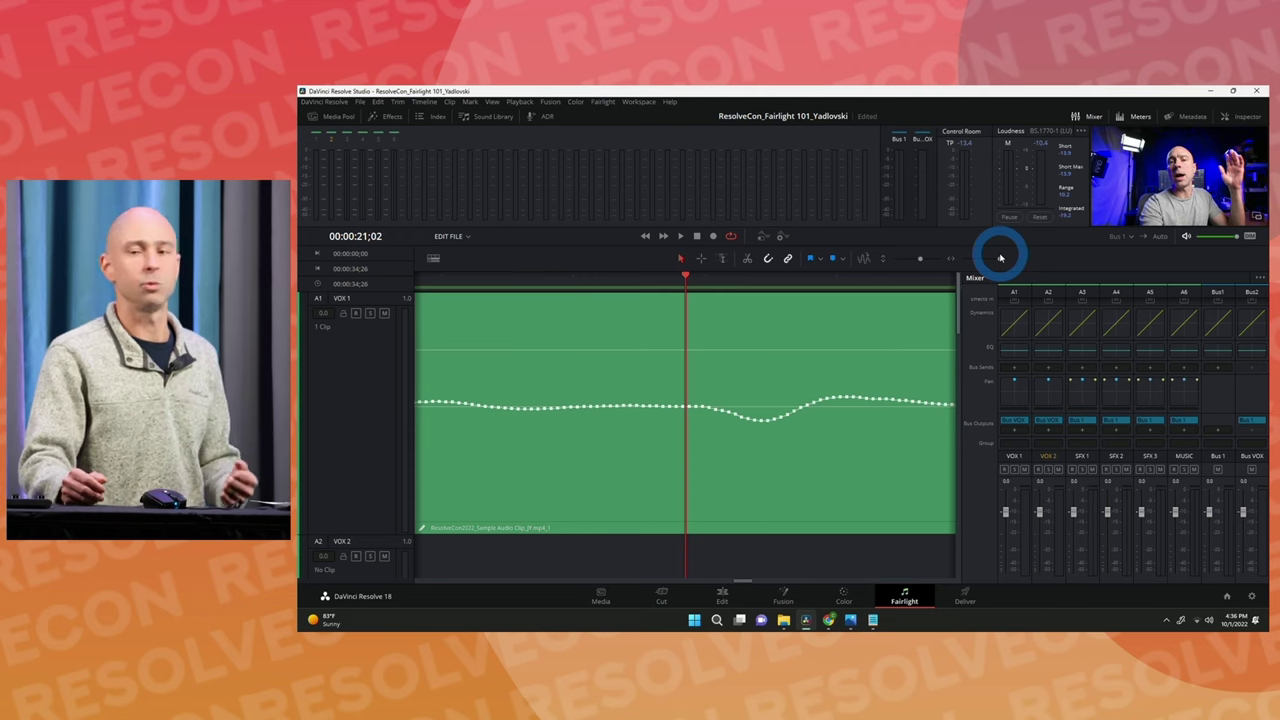
Zoom the timeline back out from the individual audio samples until the entire VOX 1 clip fits in view.
left_click(860, 362)
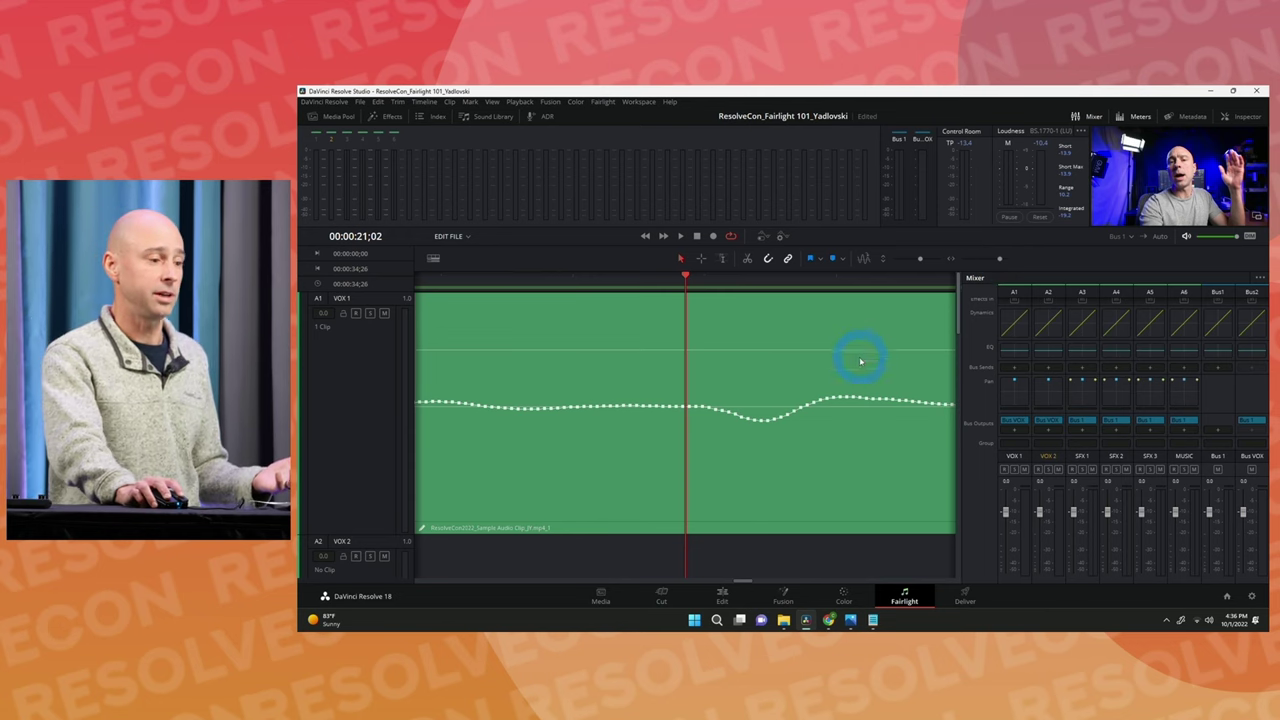
left_click_drag(835, 400, 843, 452)
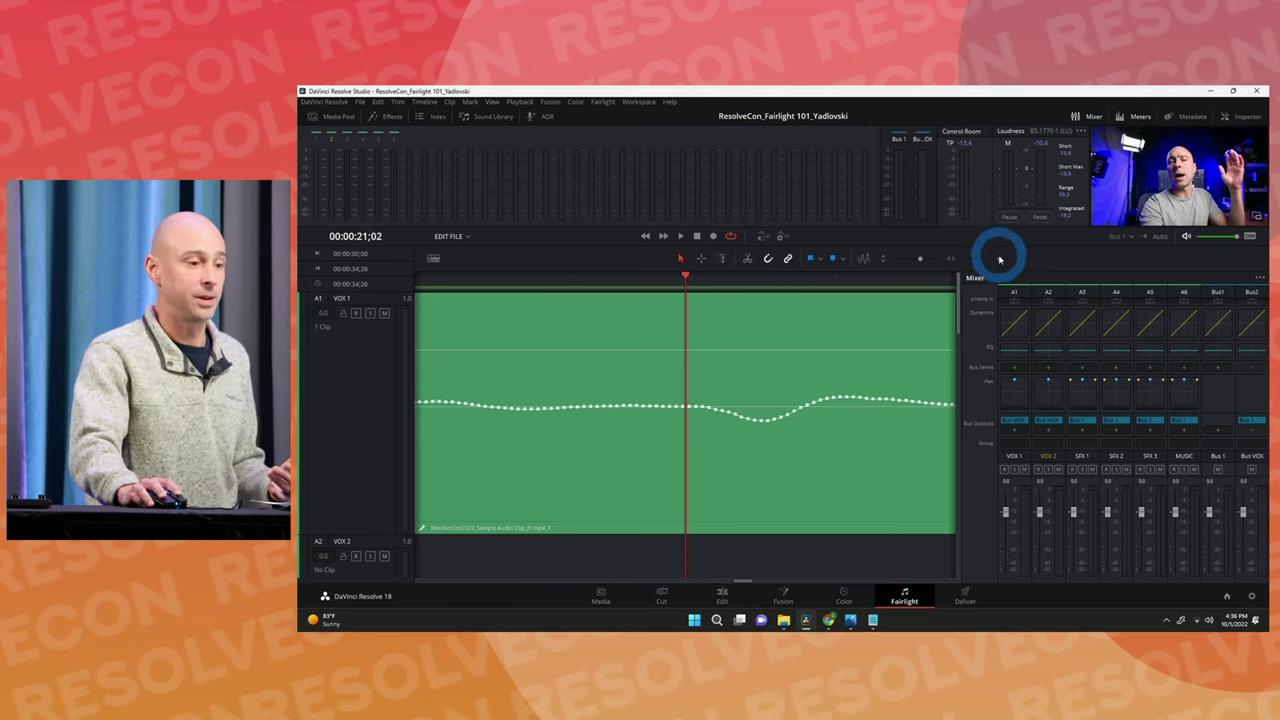
left_click_drag(999, 263, 977, 273)
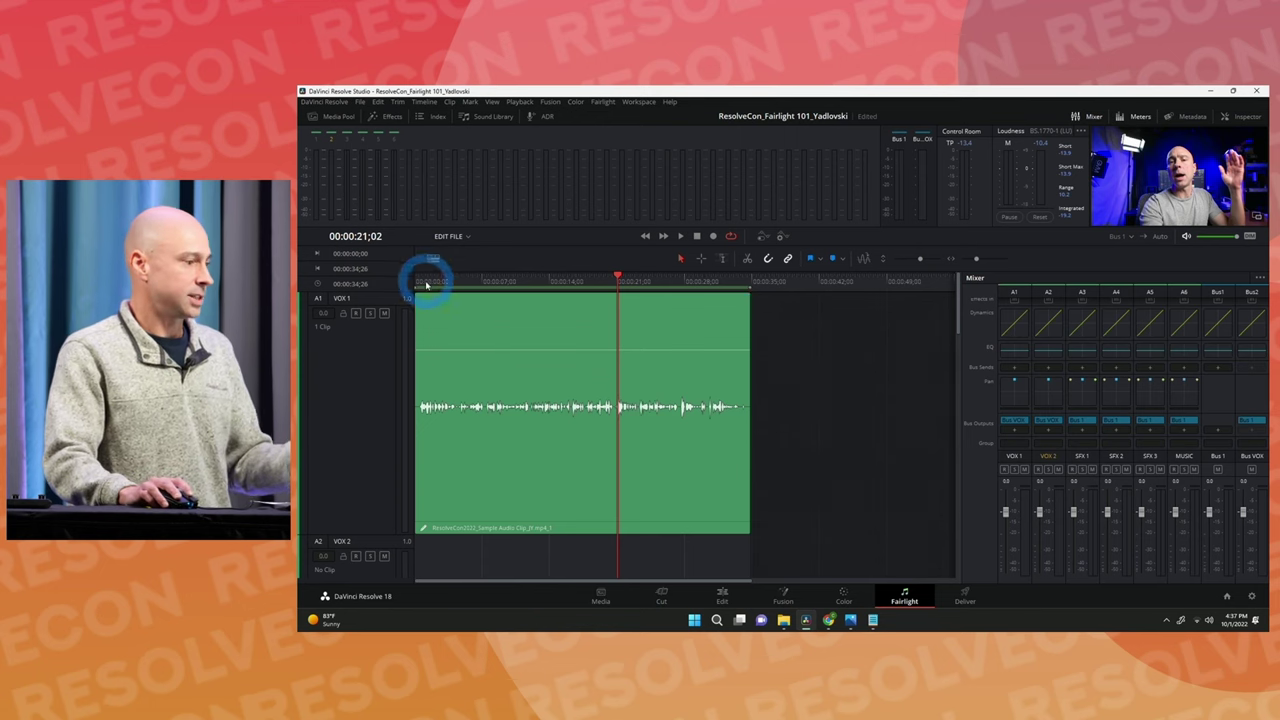
Select the VOX 1 clip and view its volume, pan, pitch and equalizer settings in the Inspector before closing it.
left_click(627, 372)
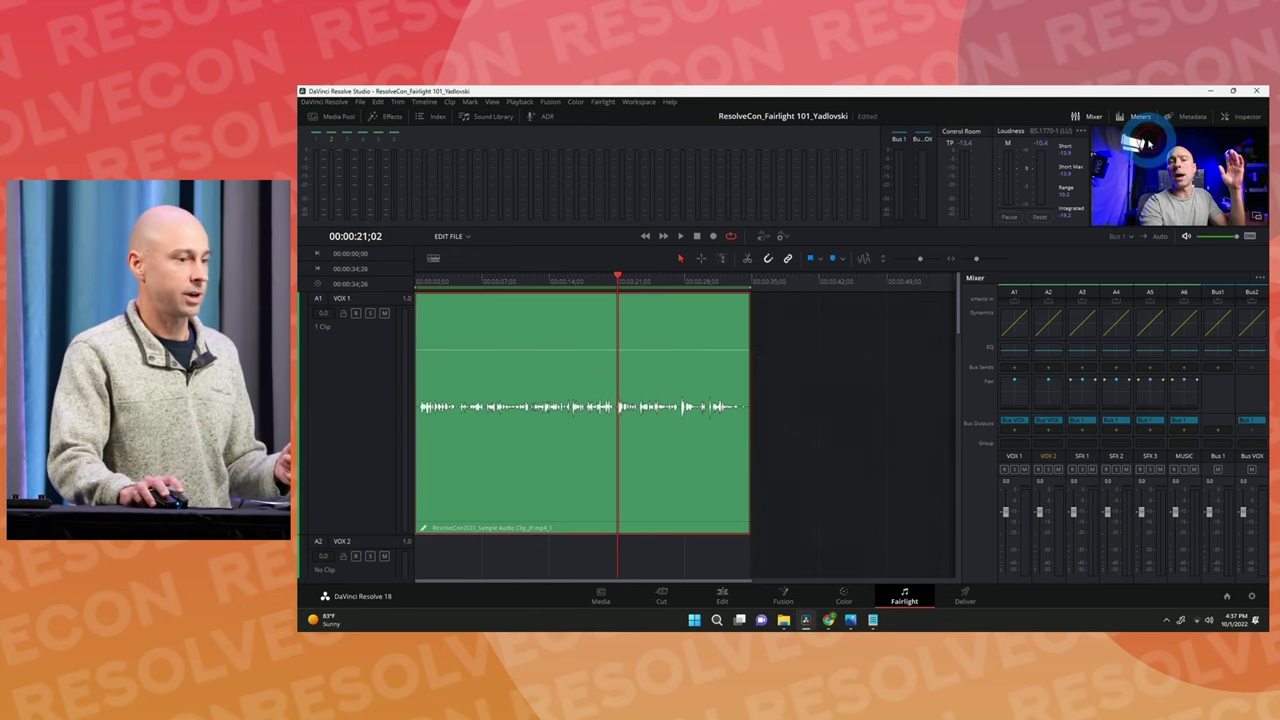
left_click(1240, 116)
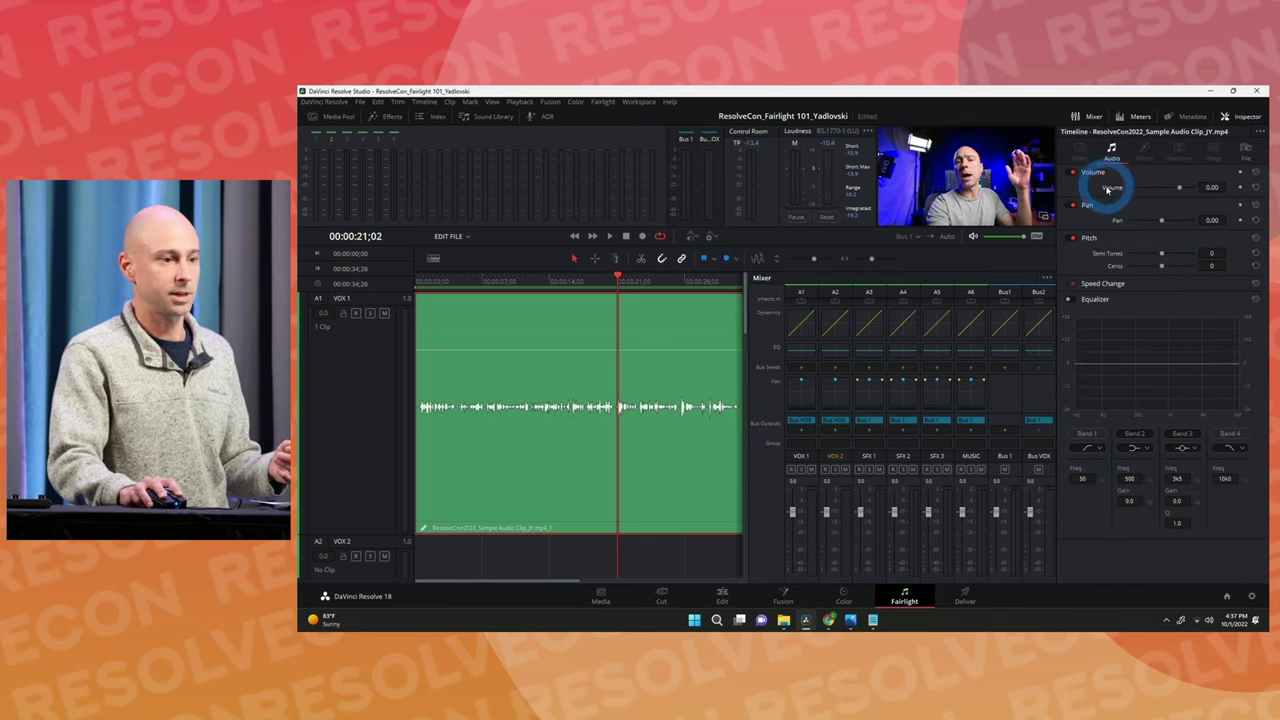
left_click(1238, 116)
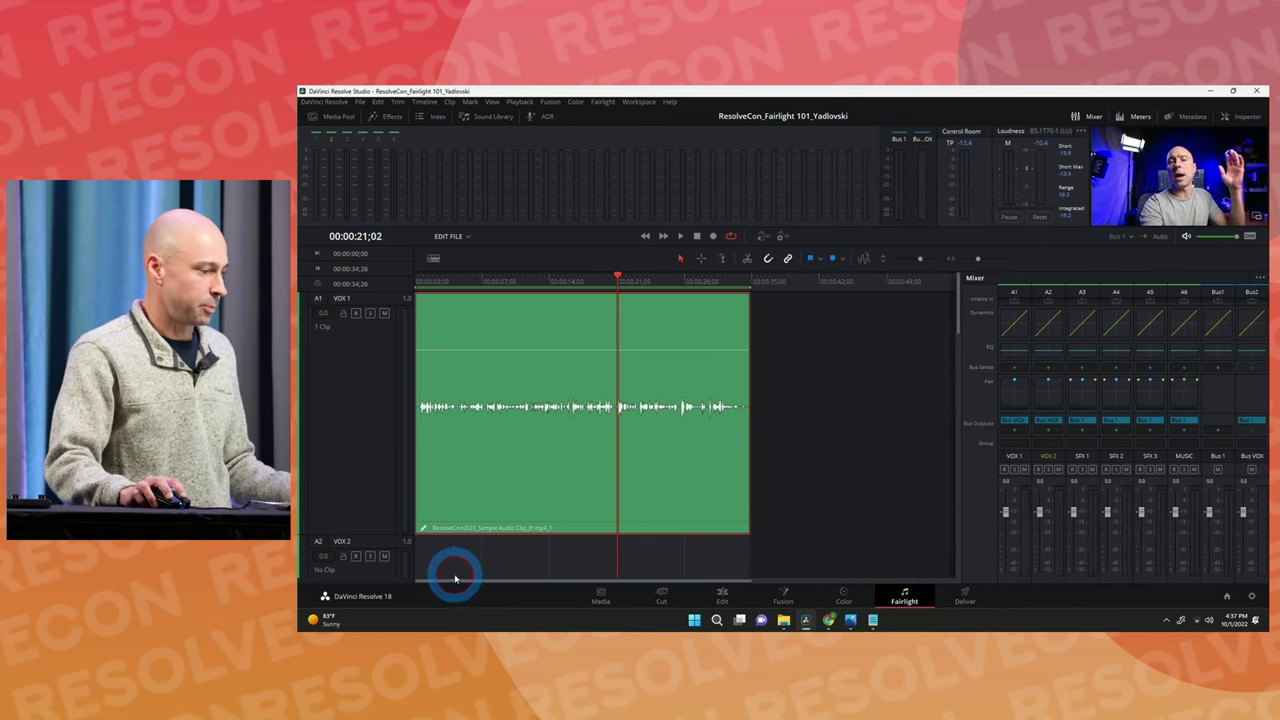
Return the playhead to the timeline start and float the viewer as an enlarged window over the meters and Mixer.
left_click(422, 282)
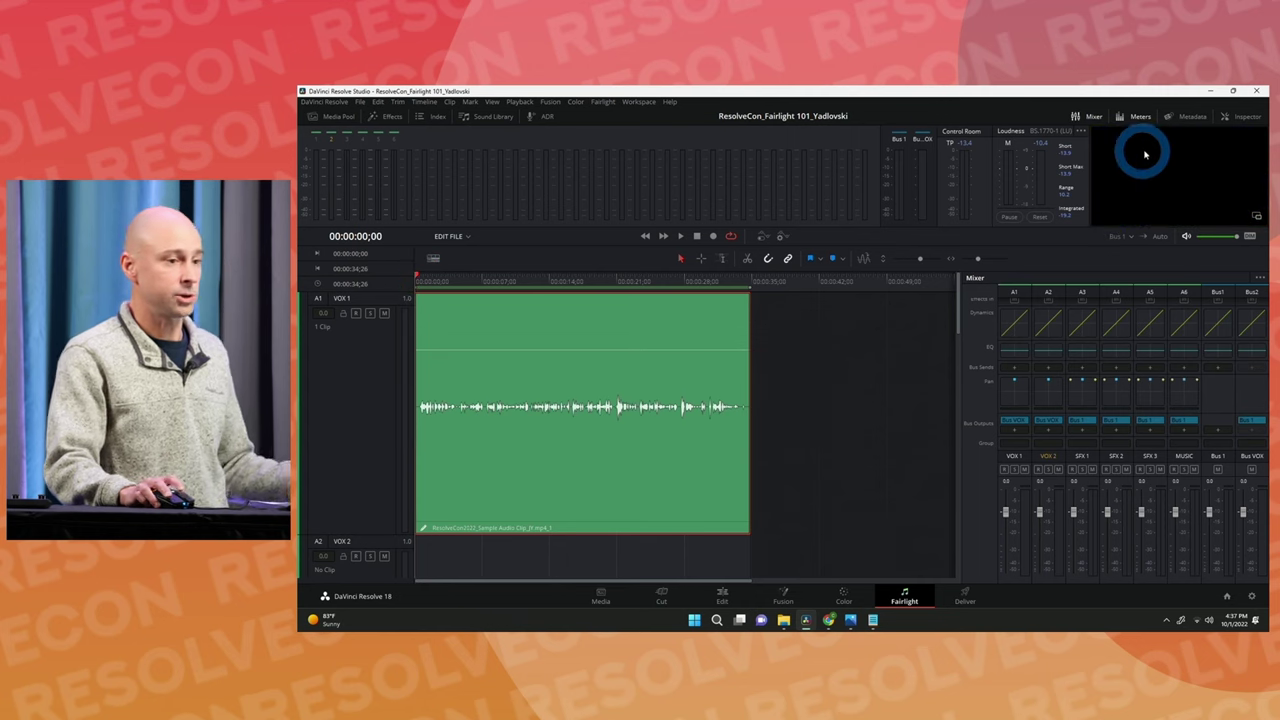
left_click(1258, 216)
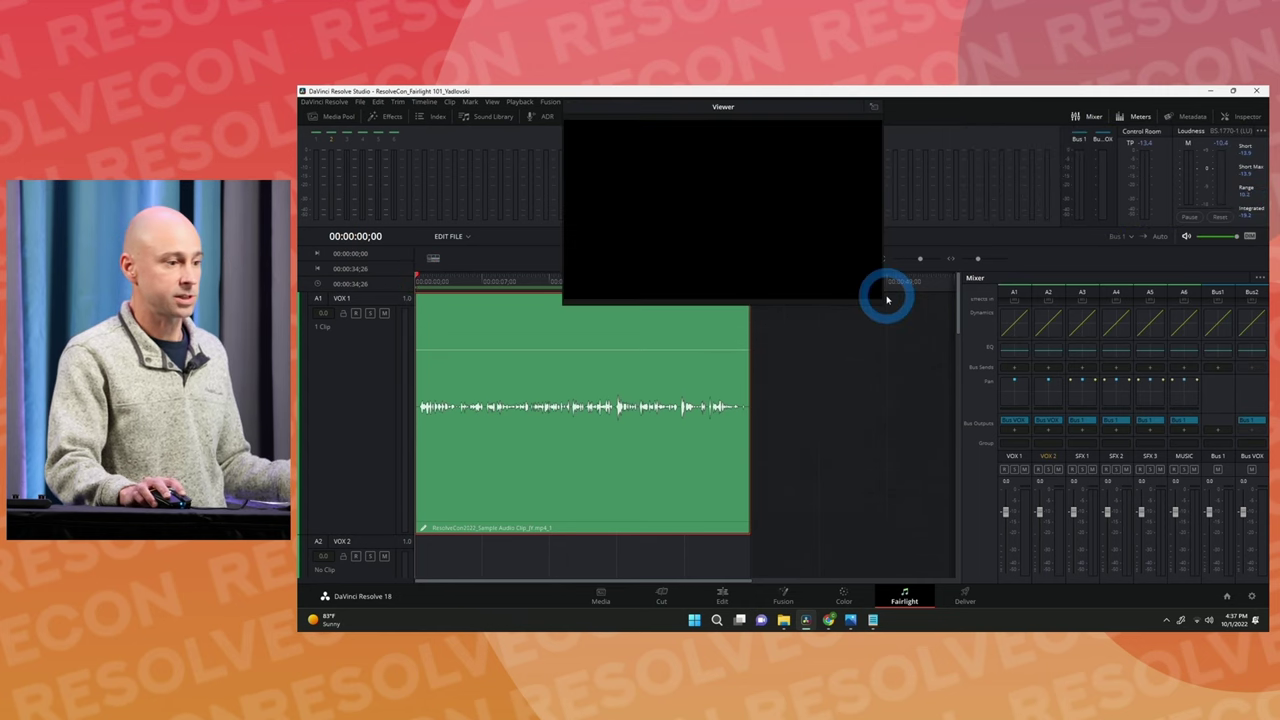
left_click_drag(881, 302, 1002, 366)
left_click_drag(911, 117, 1118, 120)
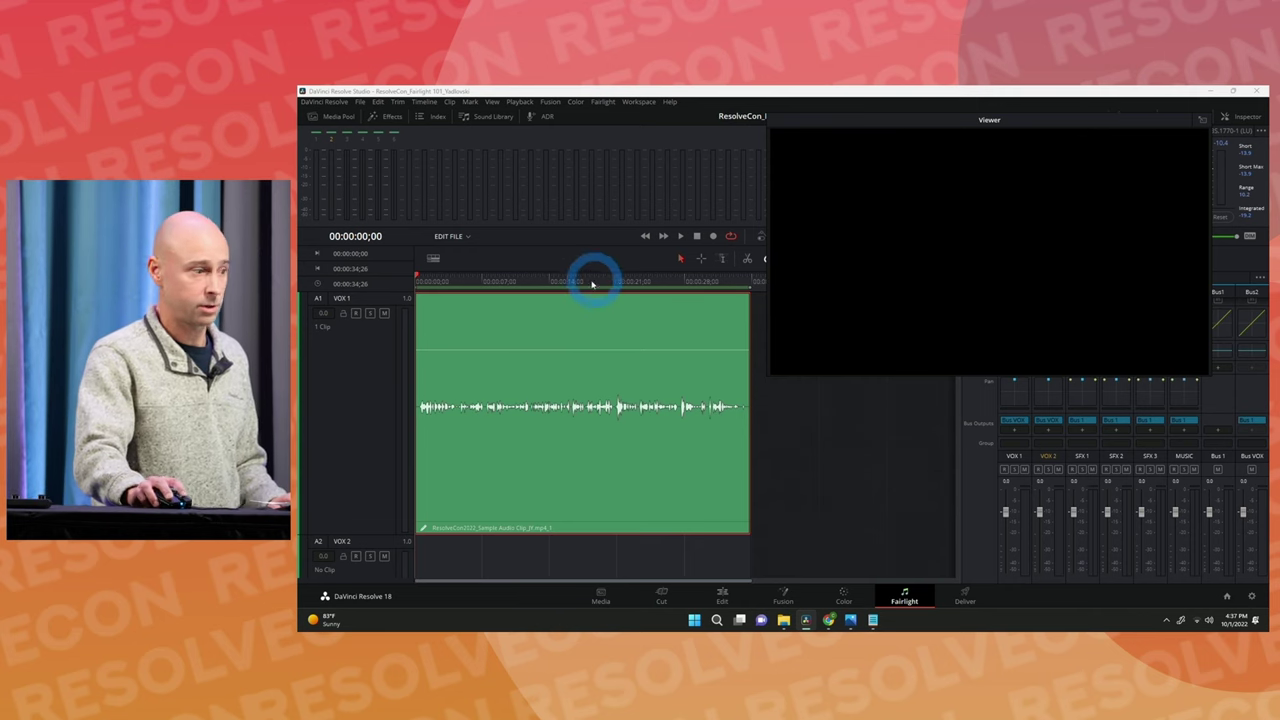
Play the timeline with the floating viewer, bring it back on screen, and dock it again.
key("space")
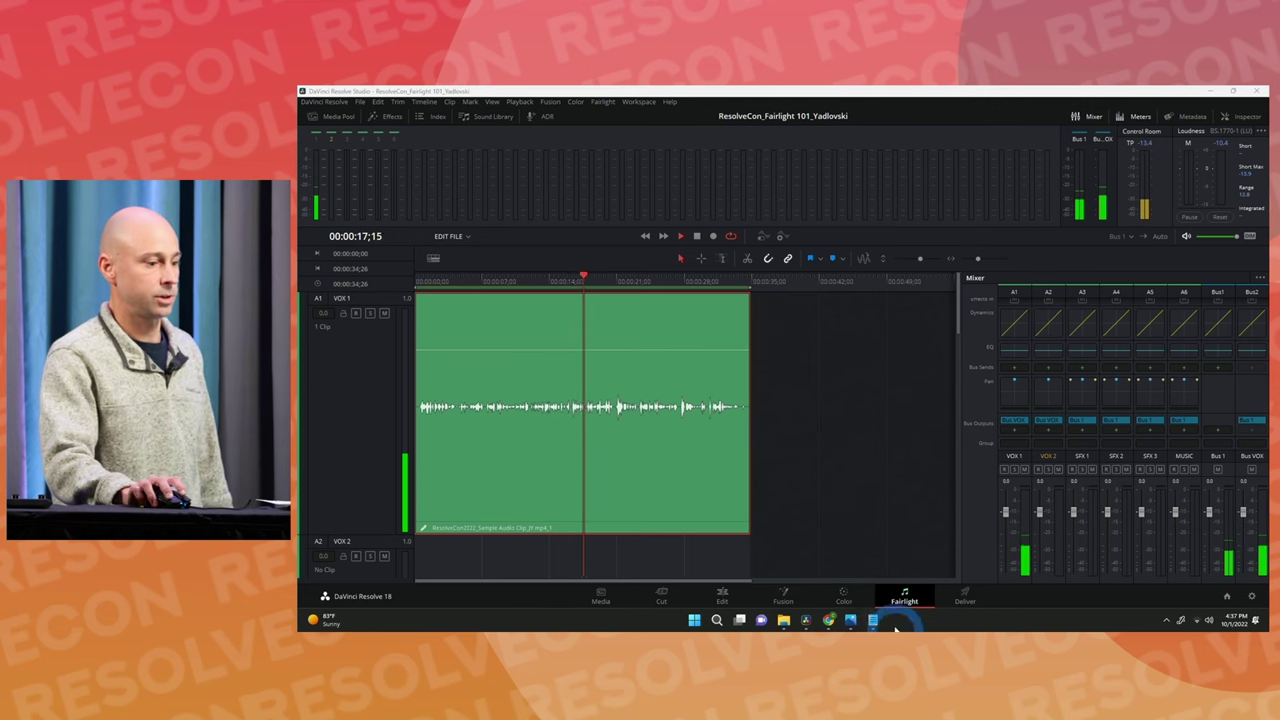
left_click(871, 591)
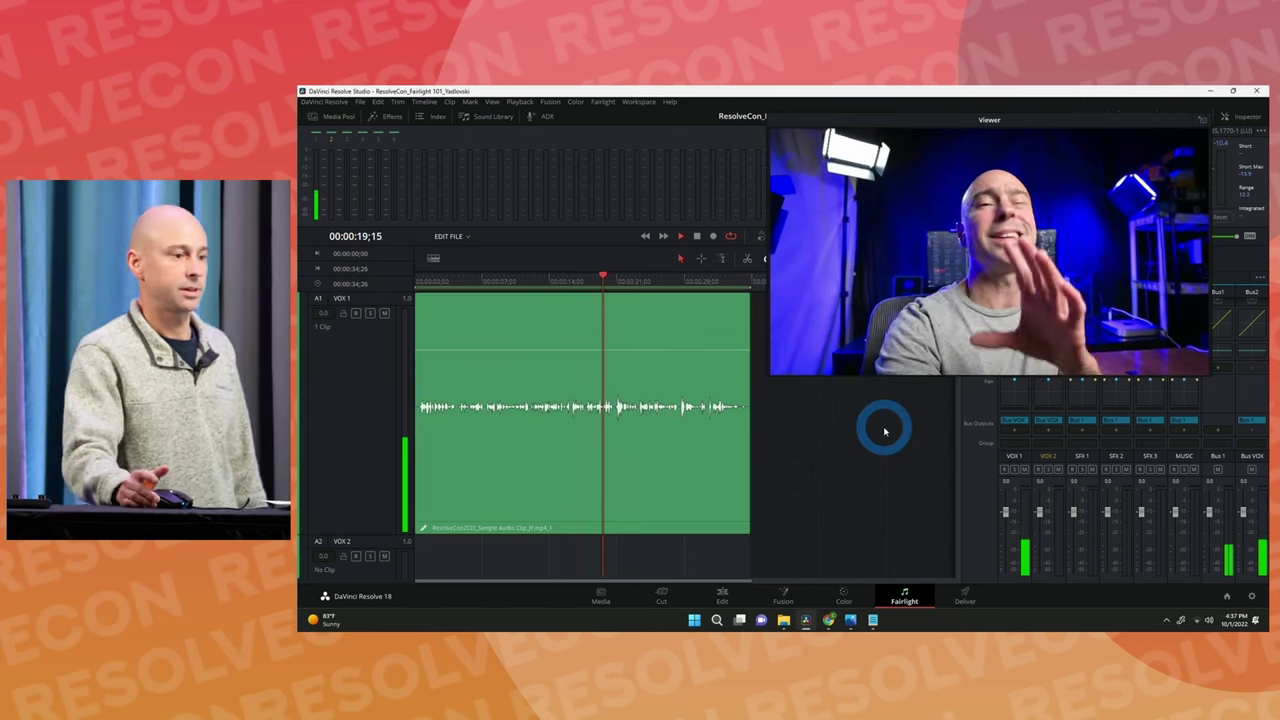
left_click(680, 346)
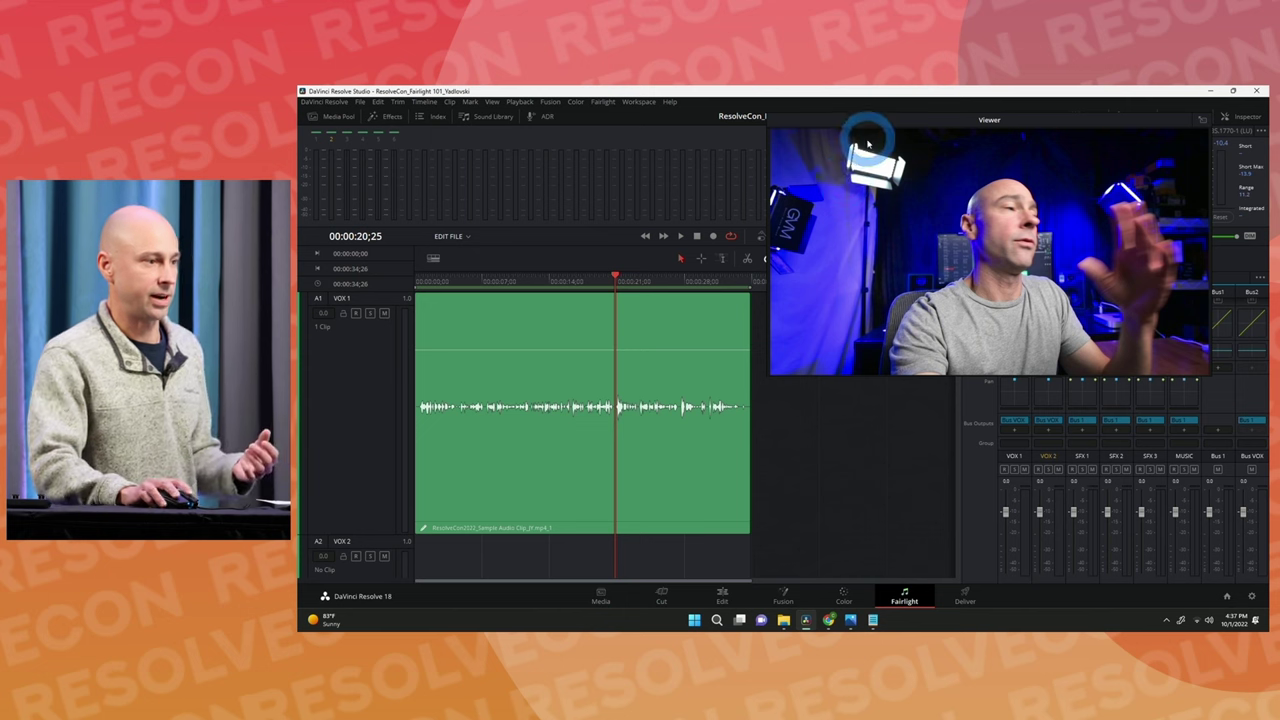
left_click(1202, 120)
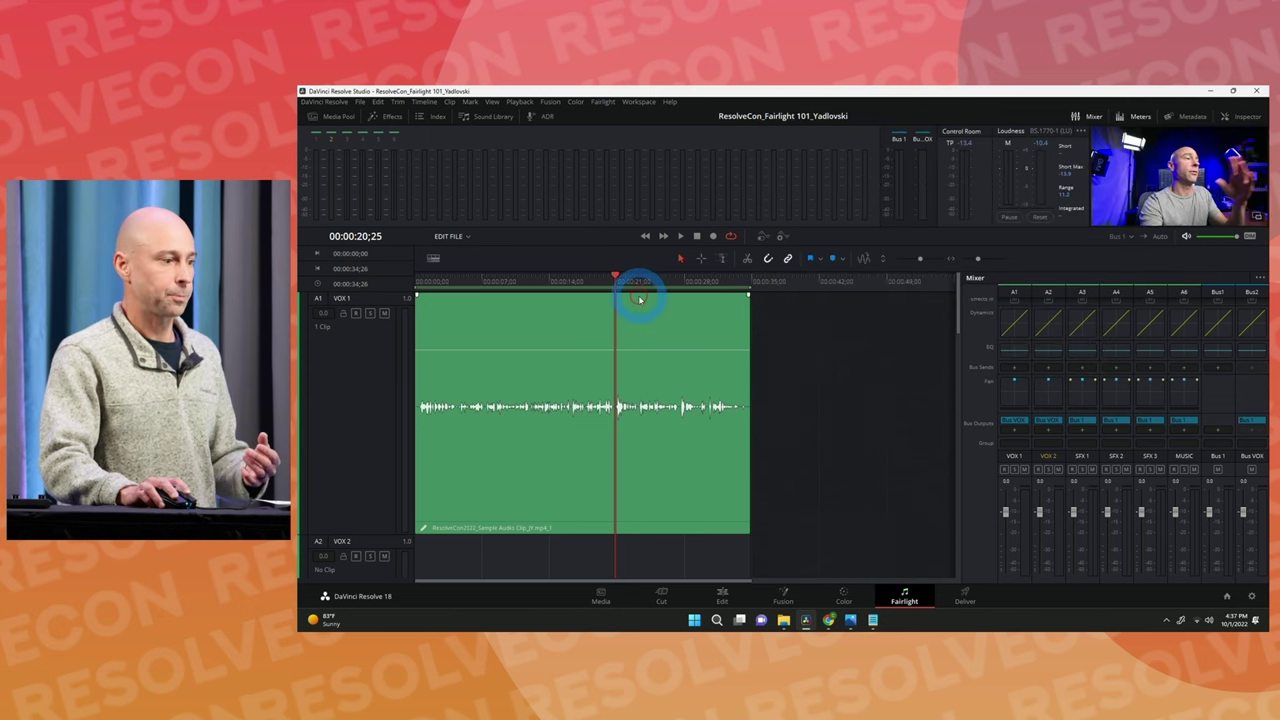
Play VOX 1 from 00:00:12;27 and raise the clip's volume line to about 15.5 dB, checking the level on the Mixer meter.
left_click(540, 283)
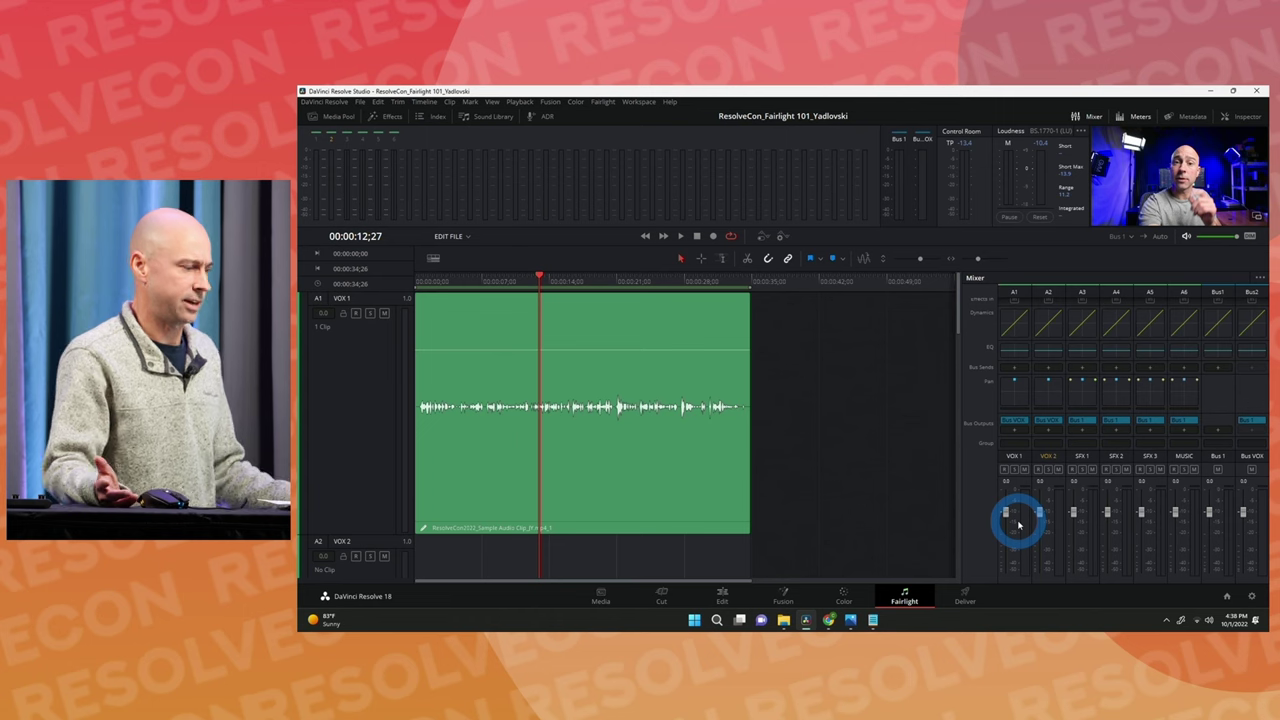
key("space")
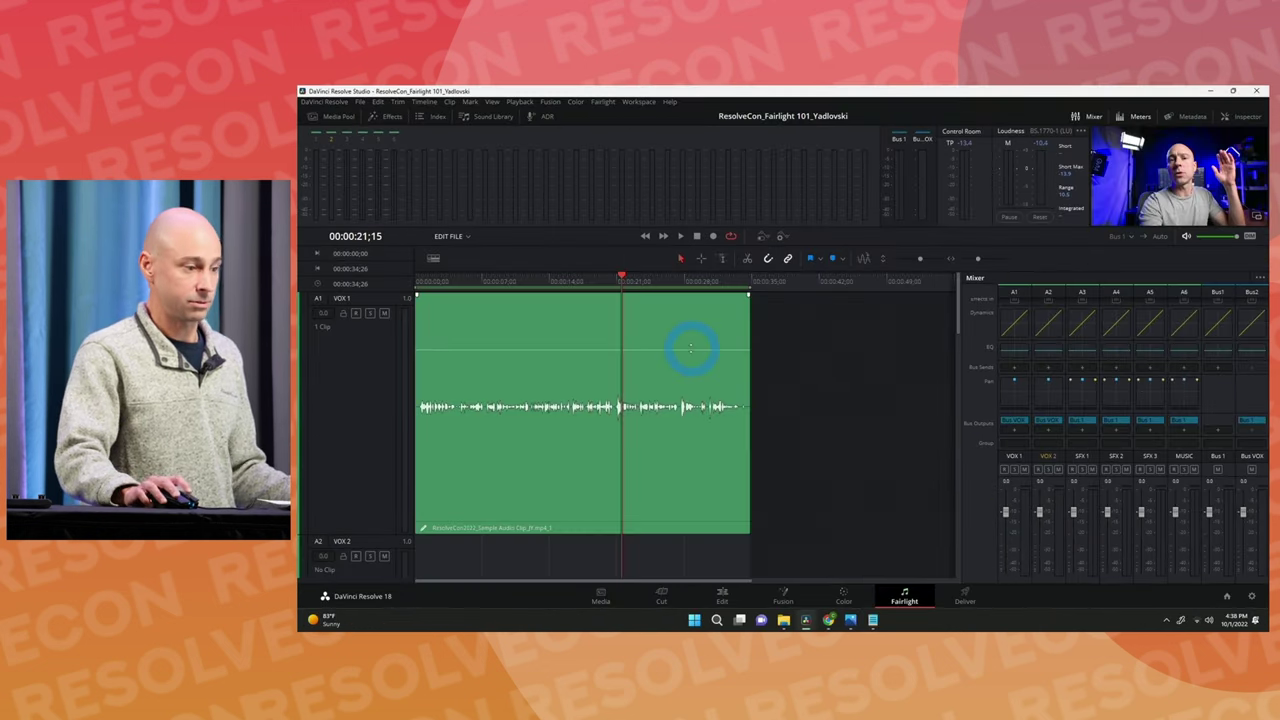
left_click_drag(690, 347, 692, 324)
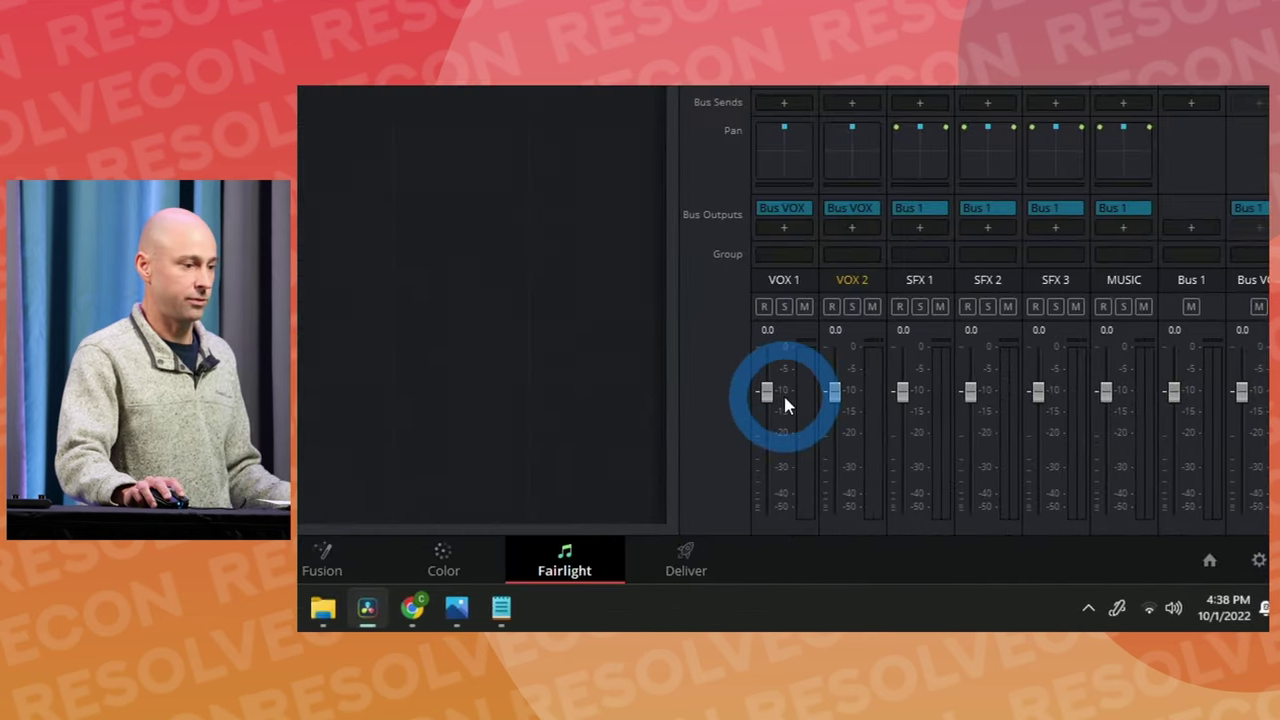
key("space")
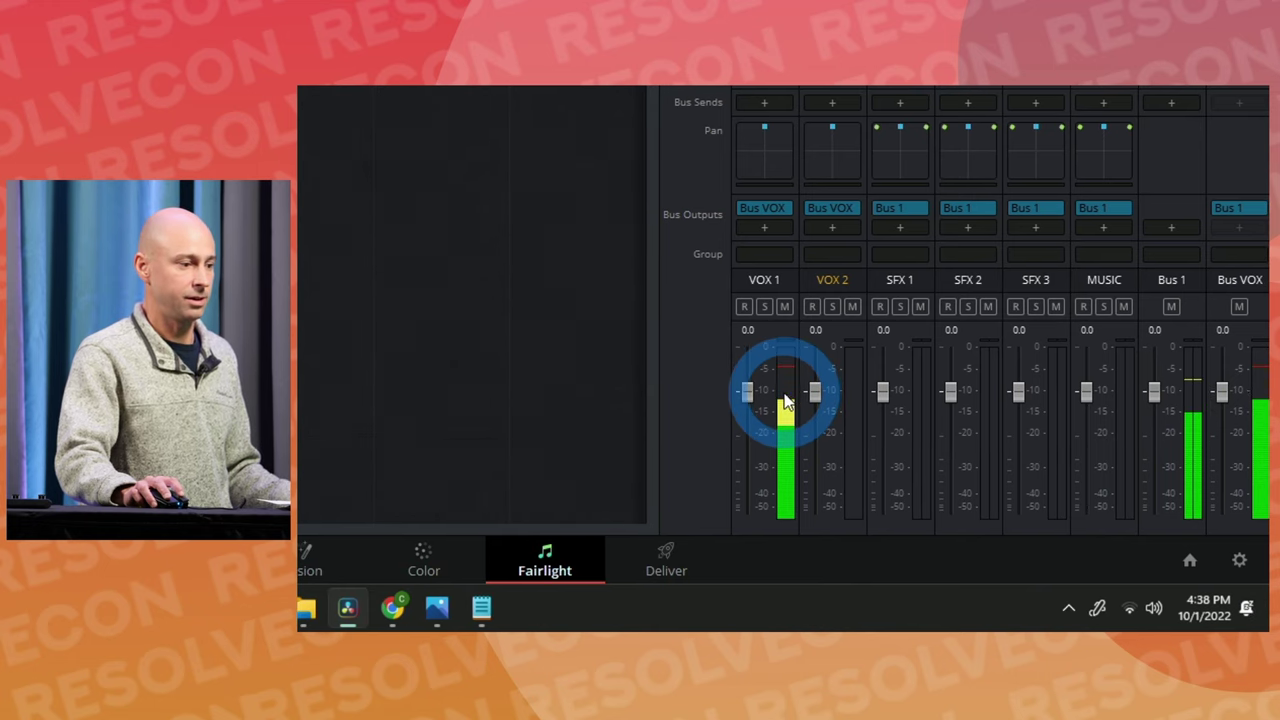
key("space")
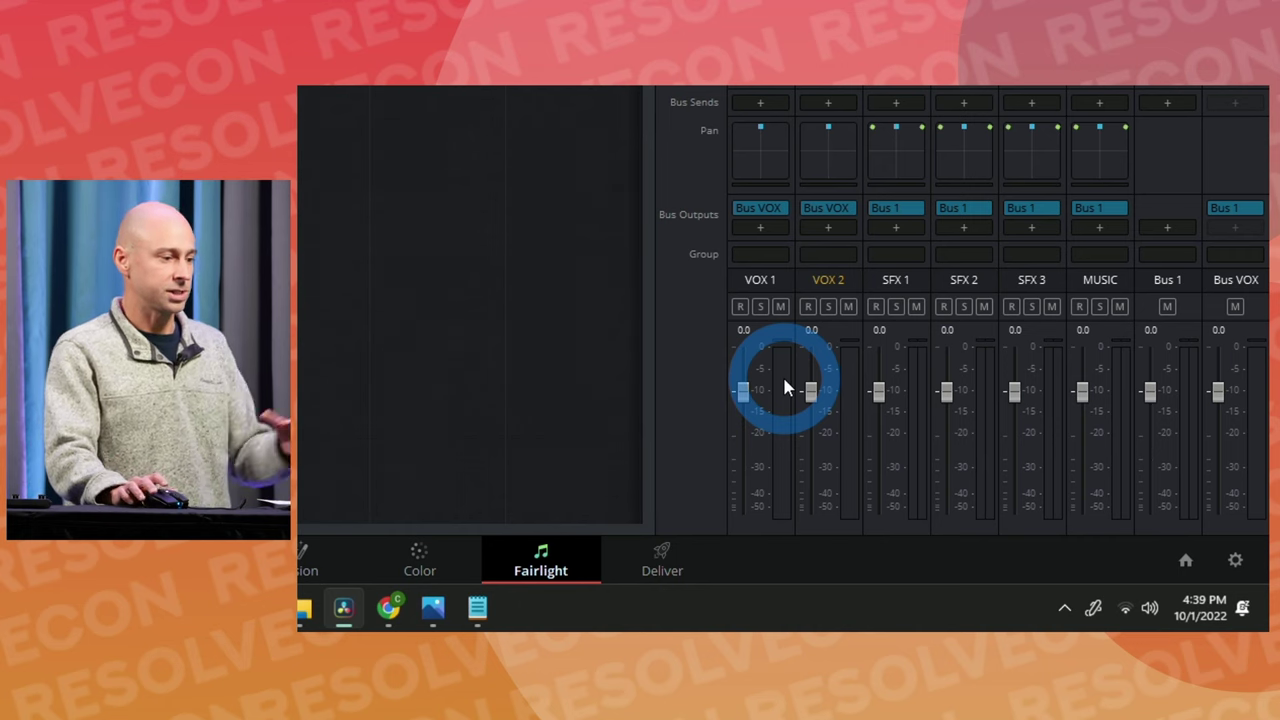
key("space")
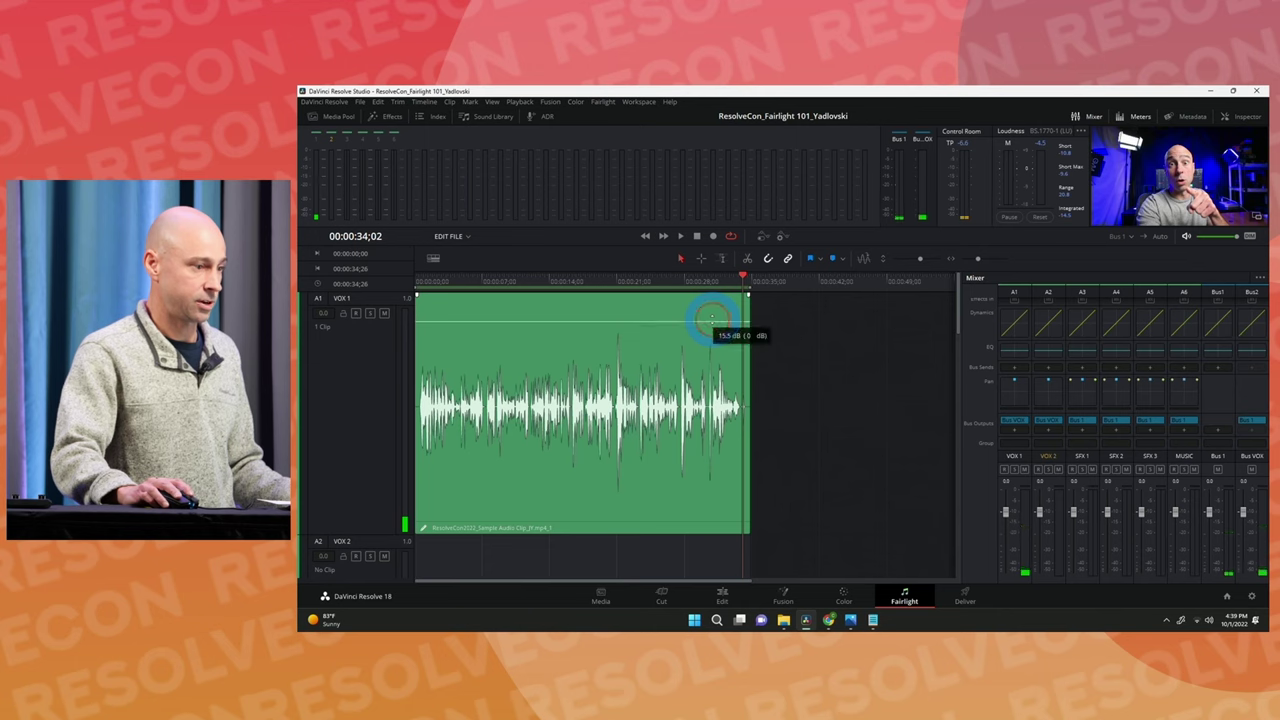
left_click_drag(712, 320, 716, 321)
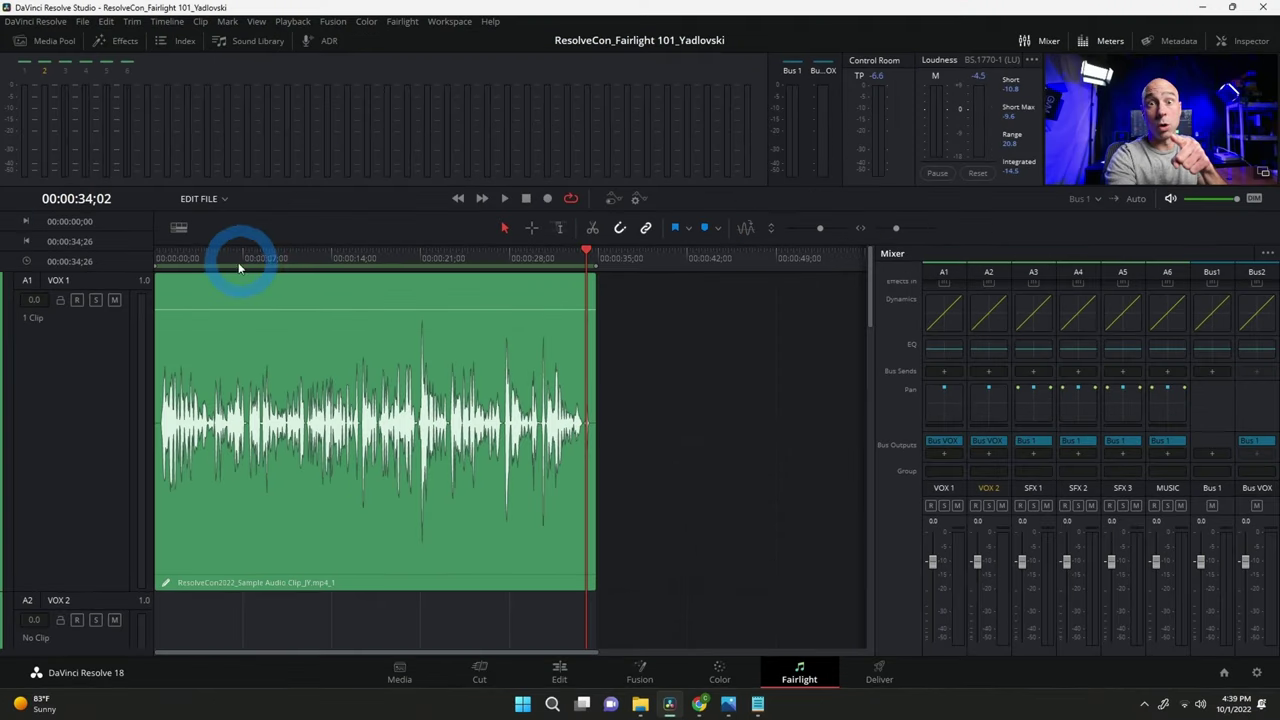
Listen to the VOX 1 clip from 00:00:01;03 and again from 00:00:04;06, checking the meters and the monitoring volume.
left_click(169, 257)
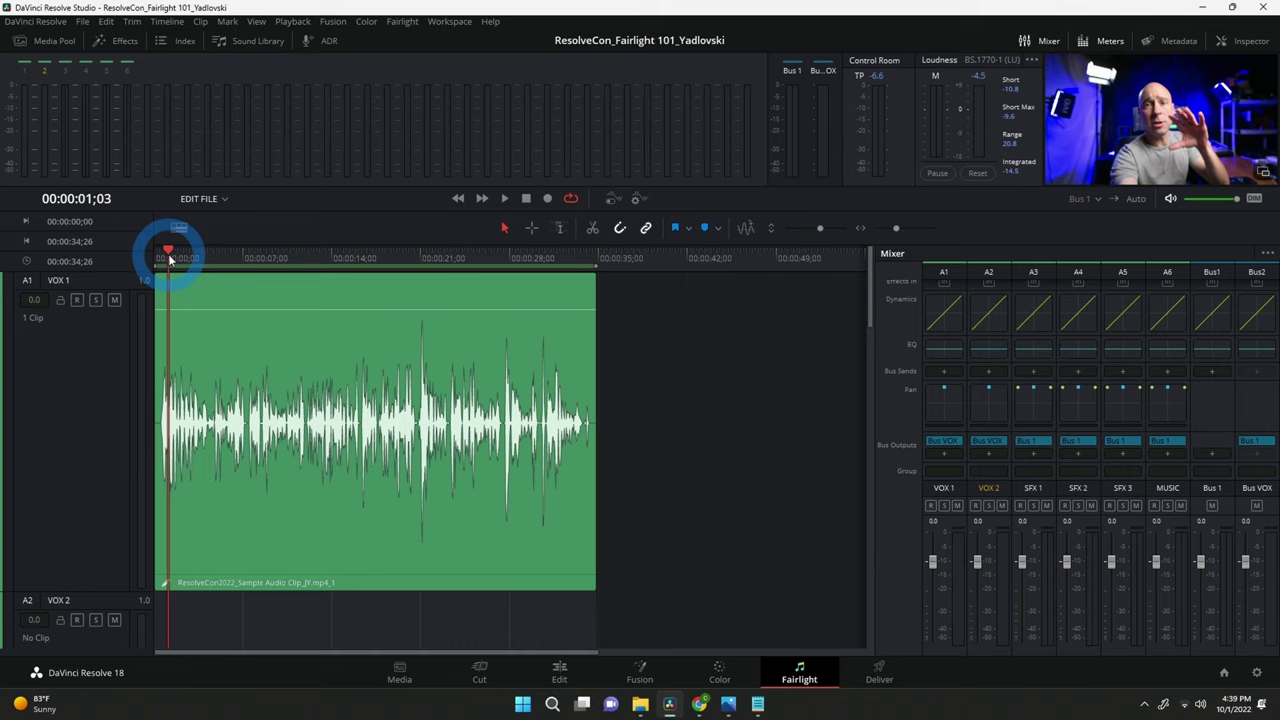
key("space")
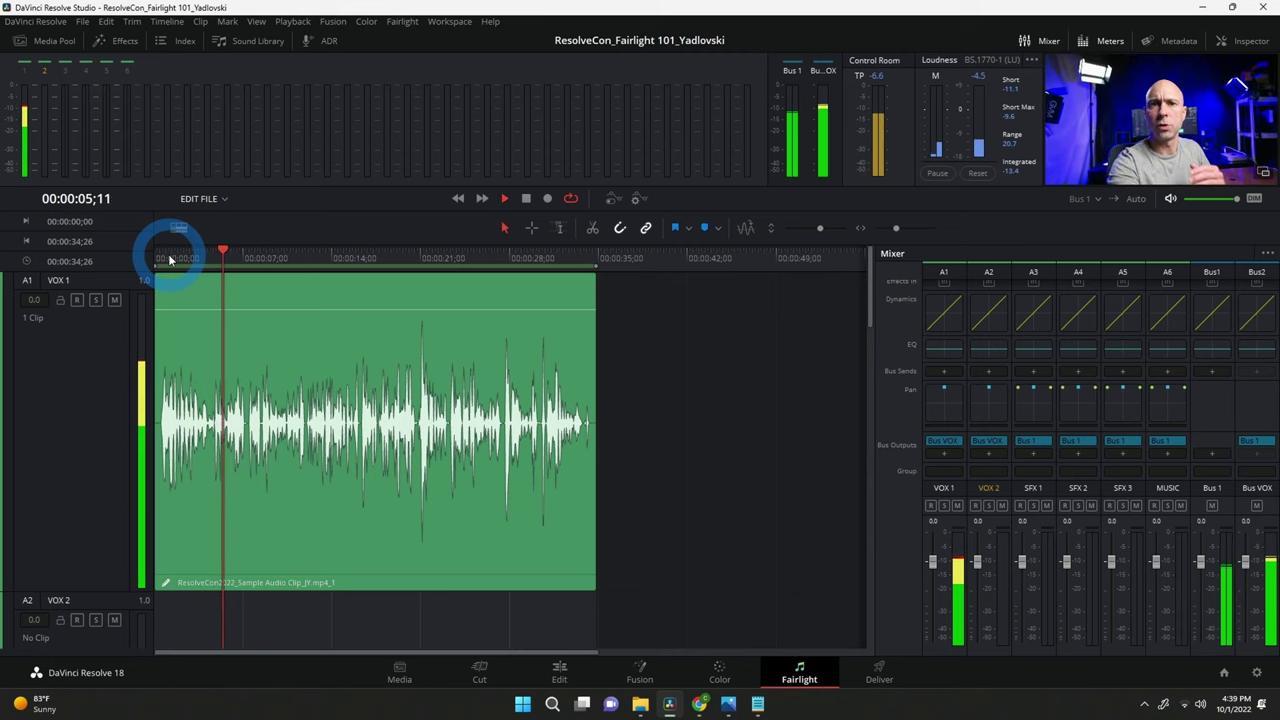
key("space")
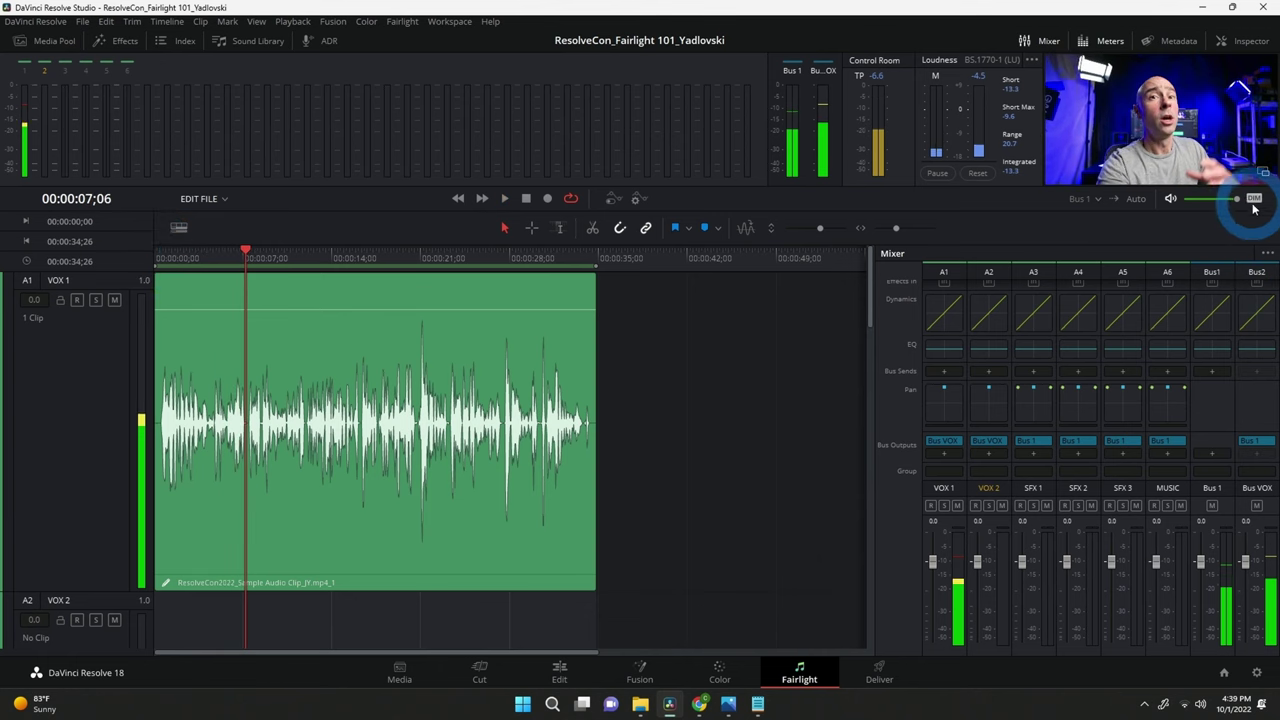
mouse_move(1234, 201)
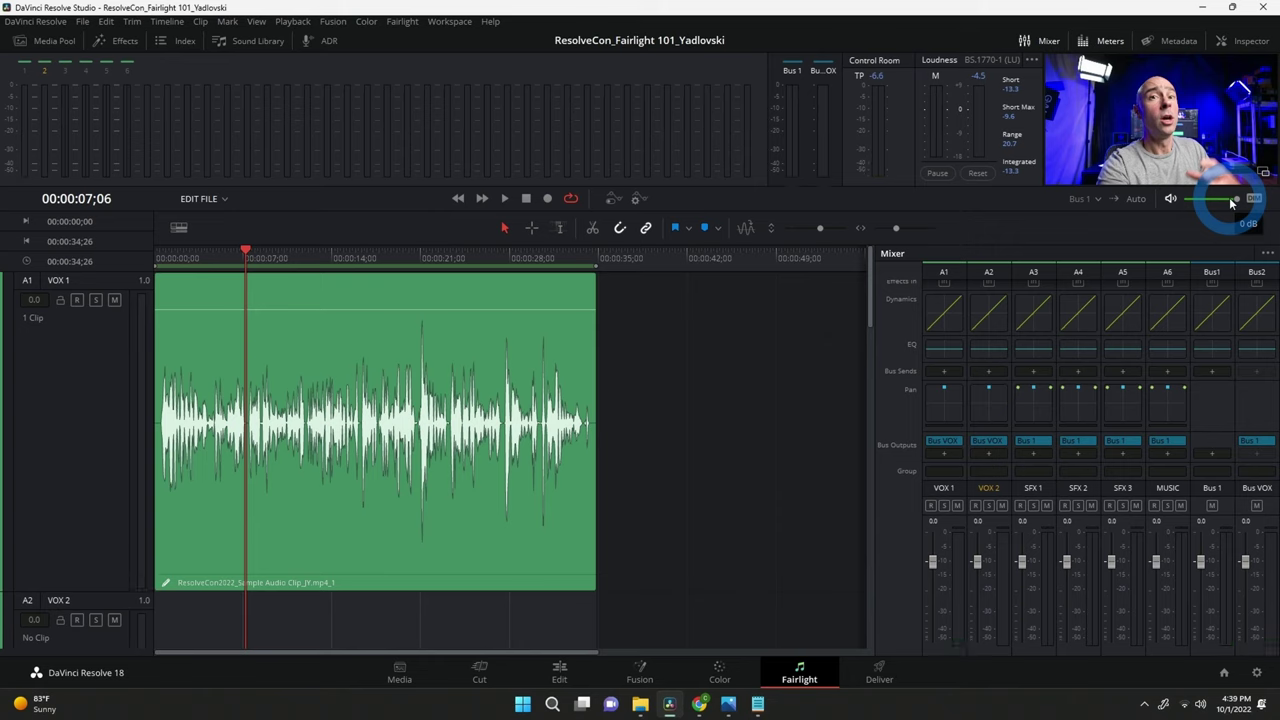
left_click(208, 256)
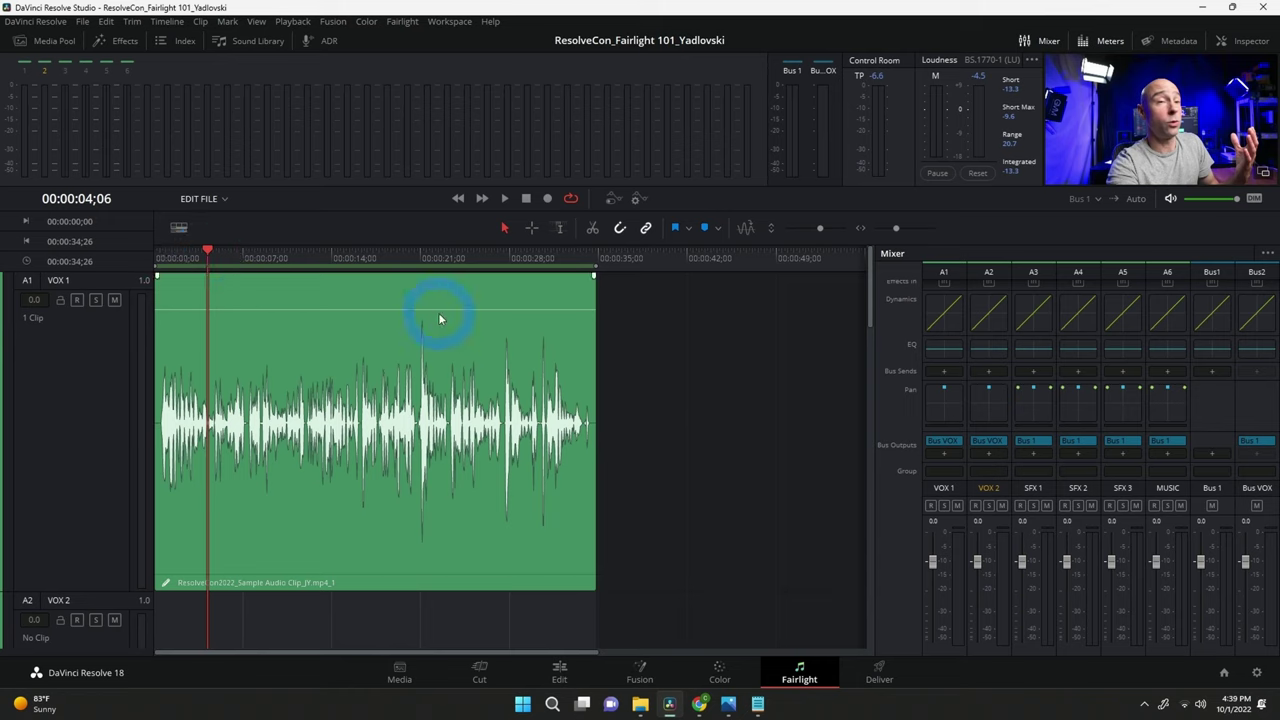
key("space")
key("space")
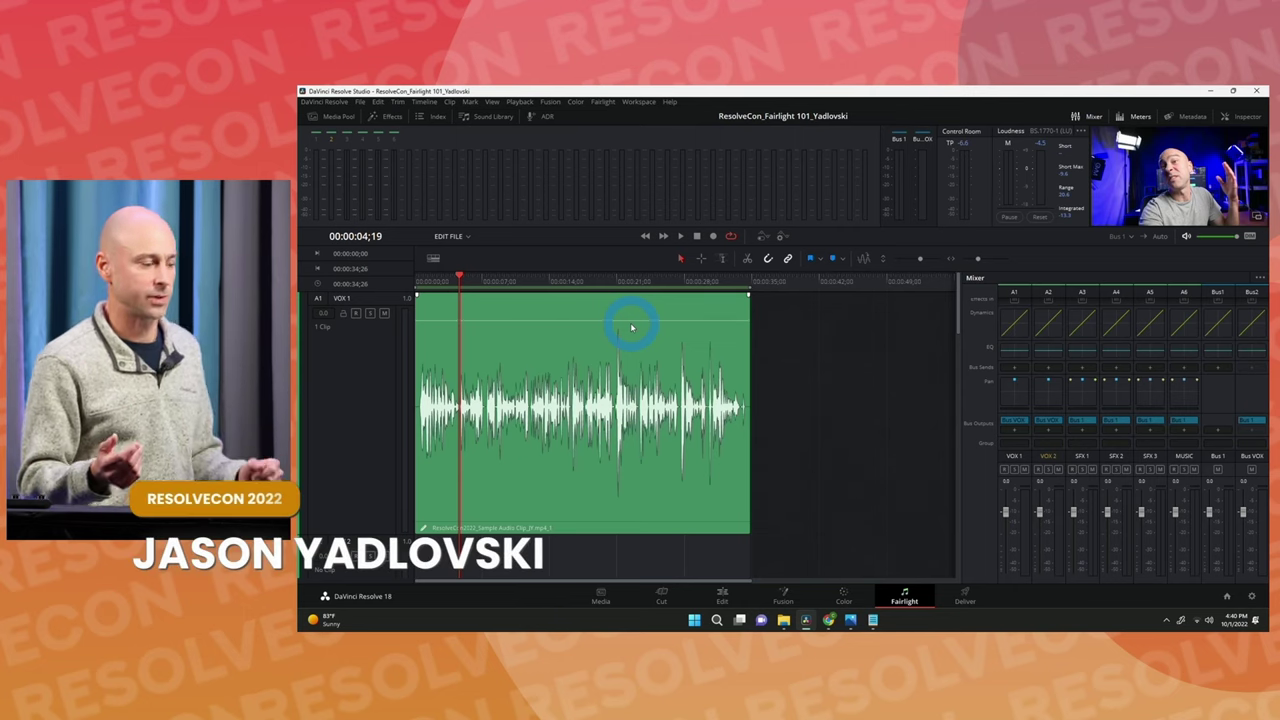
key("space")
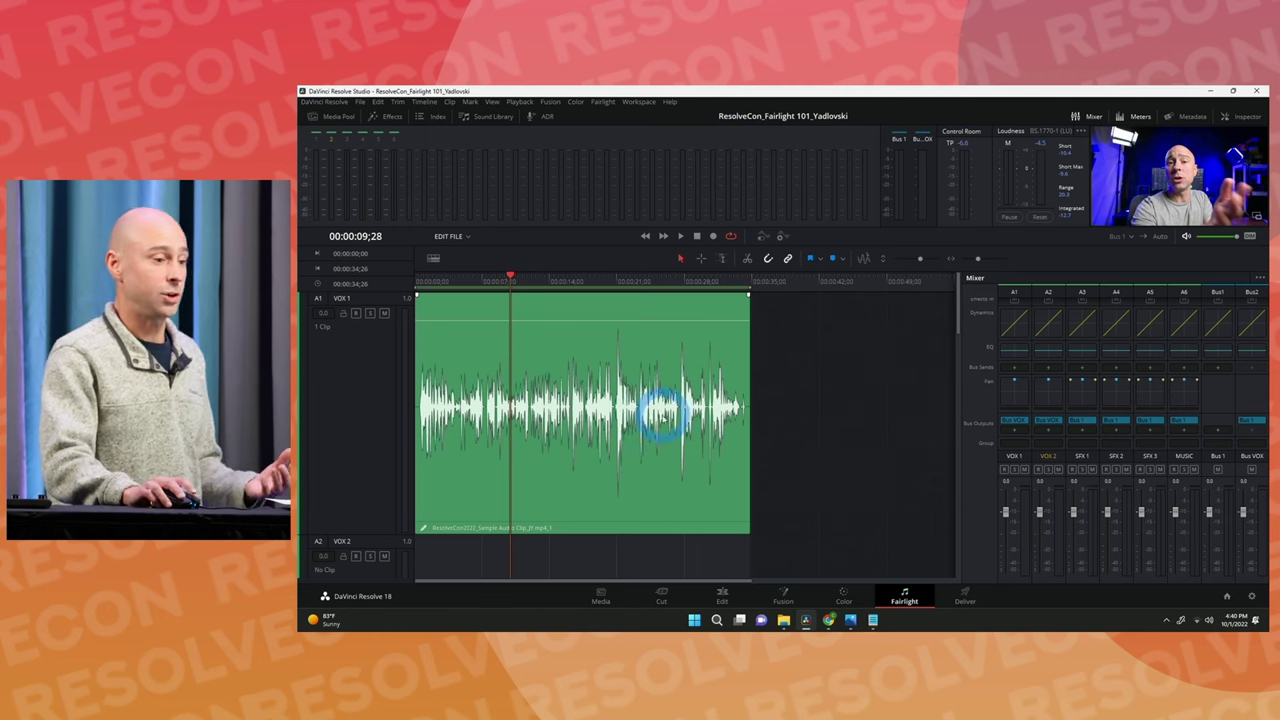
Open the VOX 1 track's Equalizer and move its window clear of the viewer.
double_click(1008, 360)
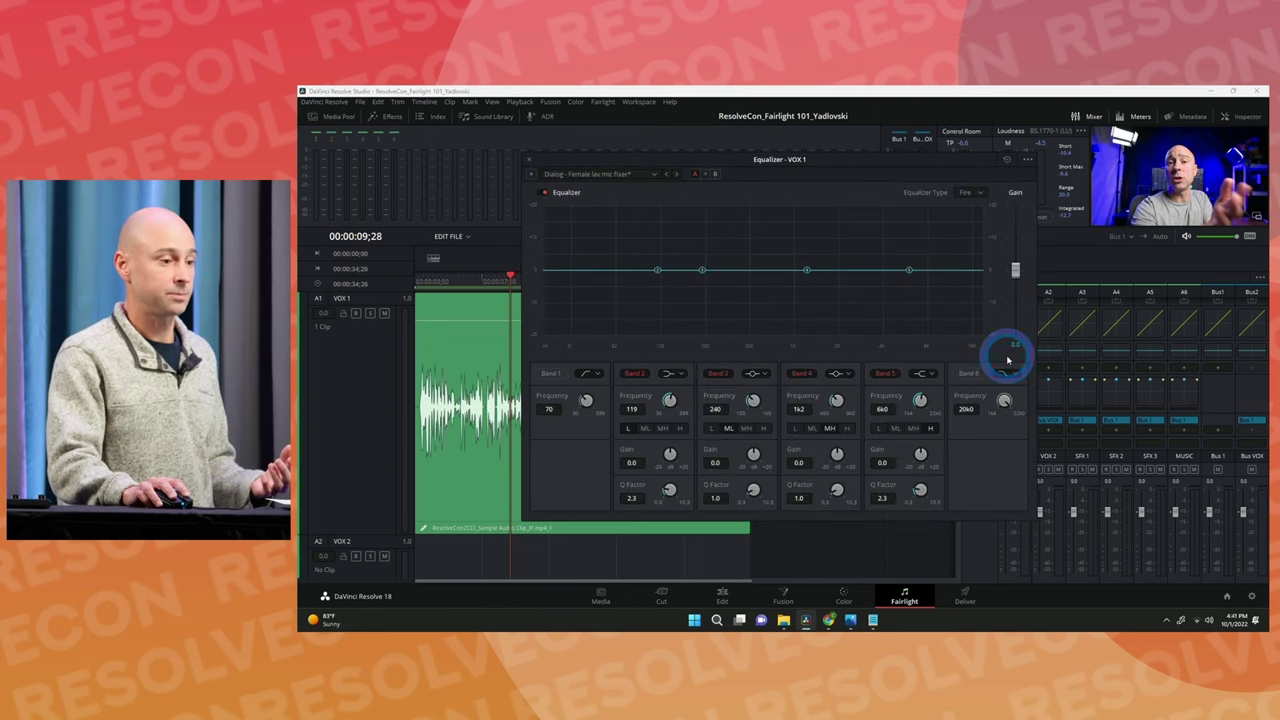
left_click_drag(903, 157, 1001, 141)
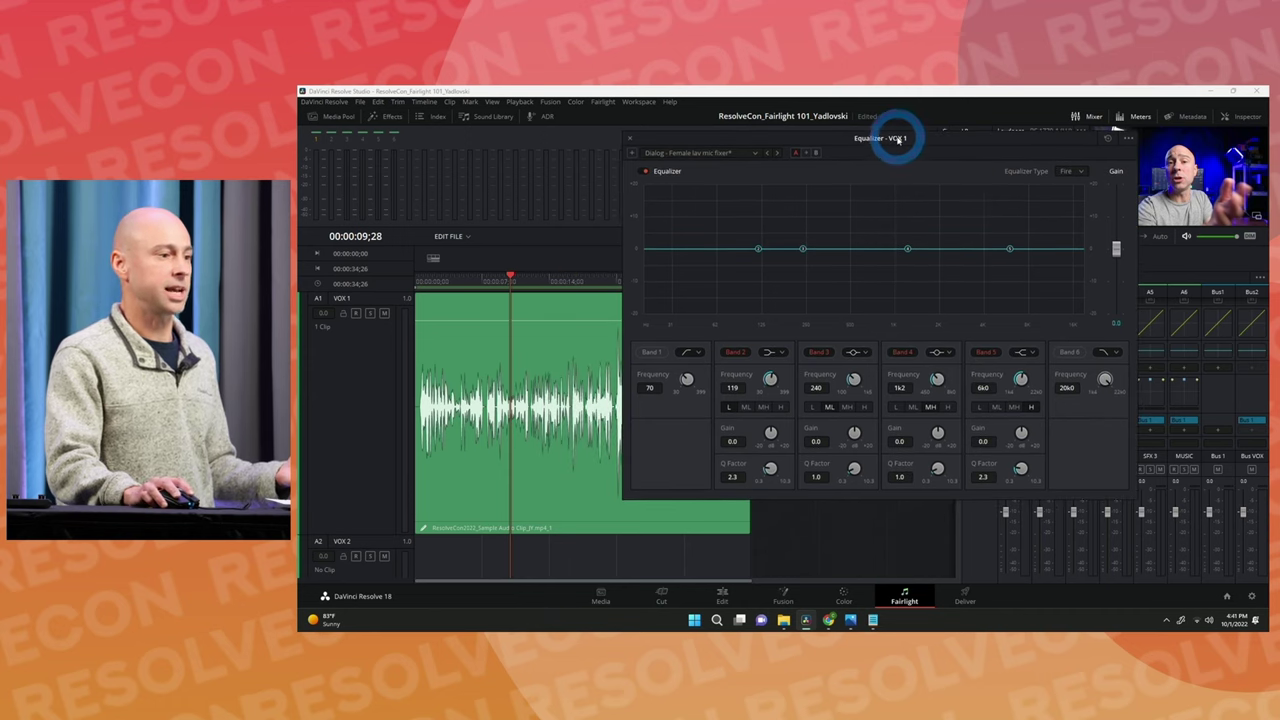
left_click_drag(894, 134, 874, 128)
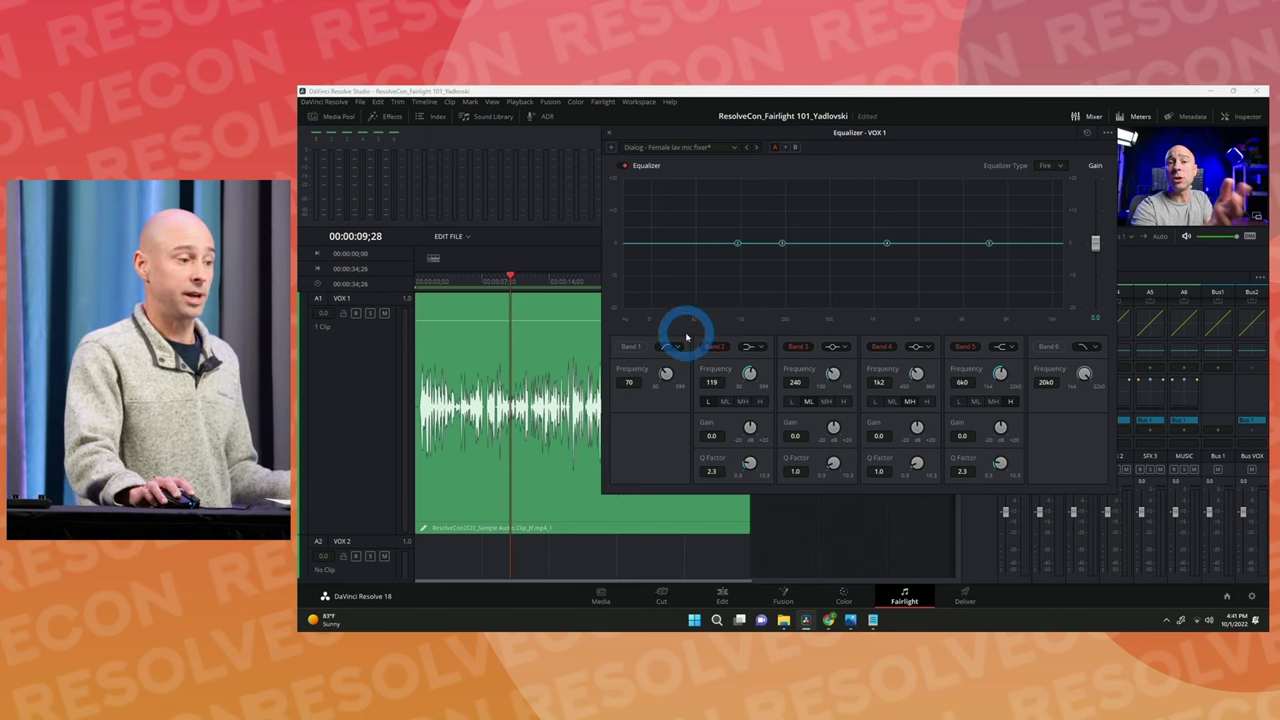
Enable the high-pass filter on Band 1 of the VOX 1 Equalizer and set its frequency to 115 Hz.
left_click(630, 347)
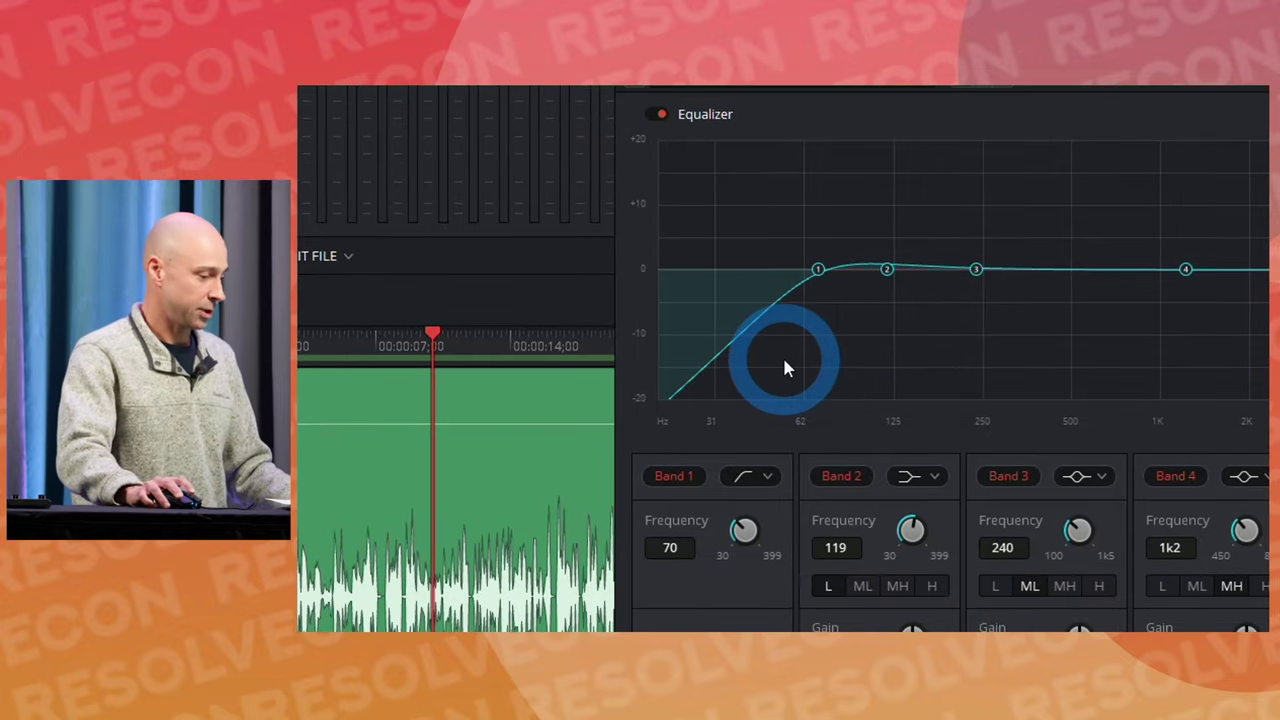
left_click_drag(748, 530, 751, 528)
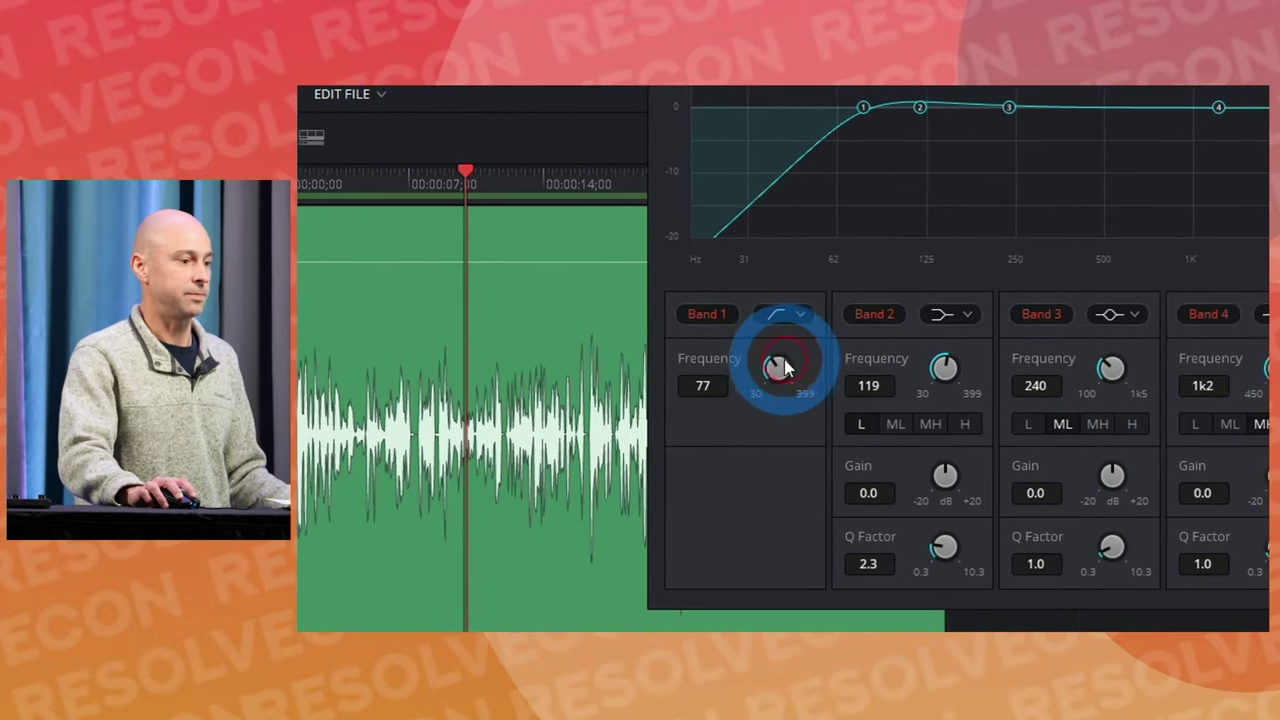
left_click_drag(785, 368, 826, 363)
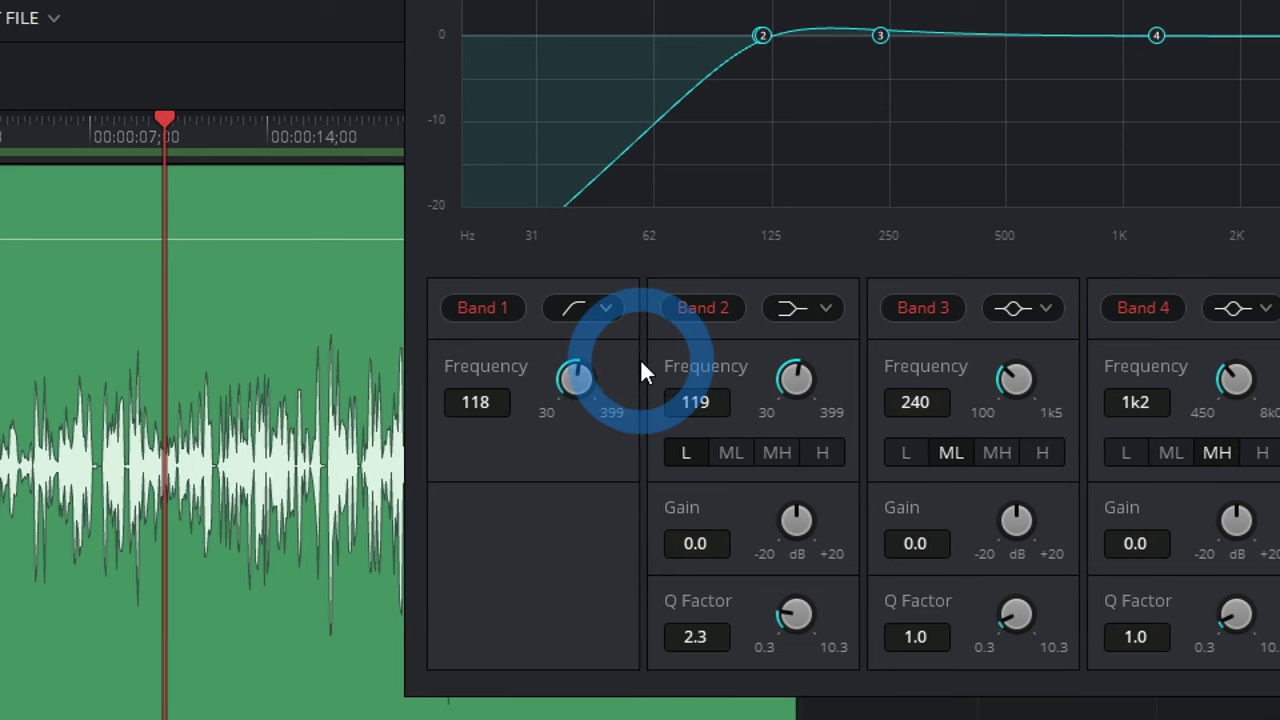
left_click_drag(641, 360, 640, 360)
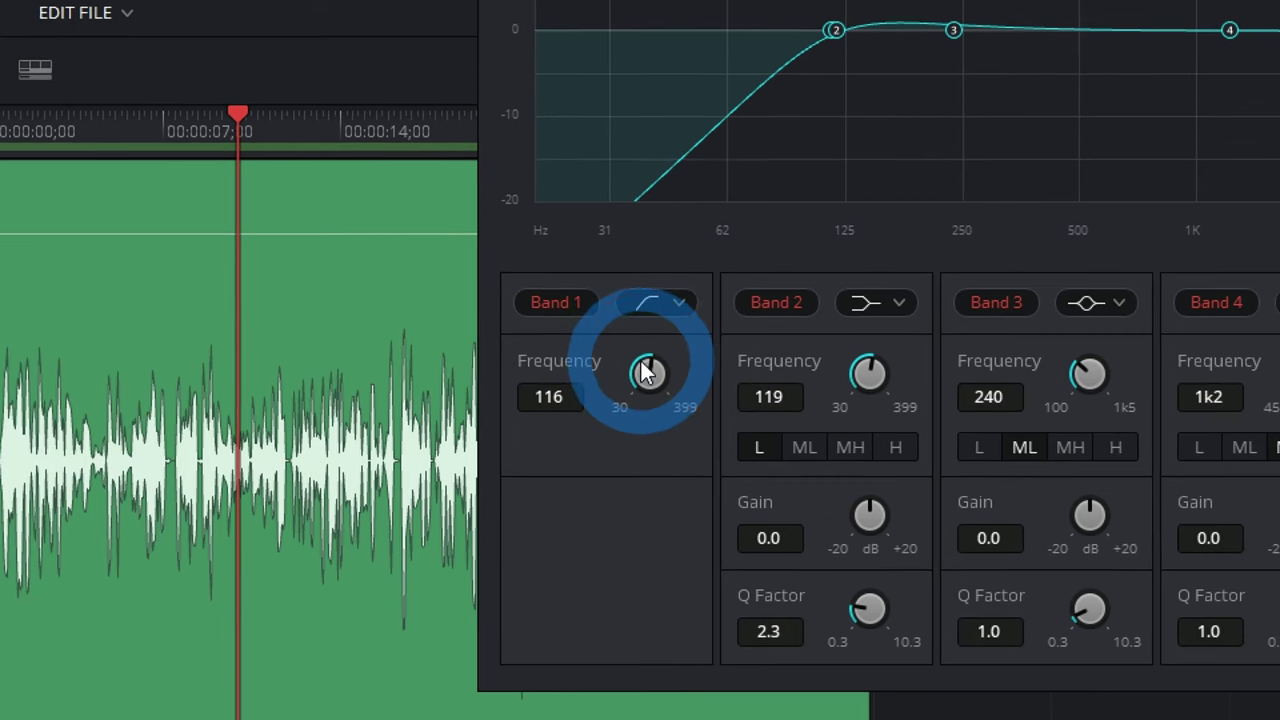
left_click_drag(641, 361, 590, 366)
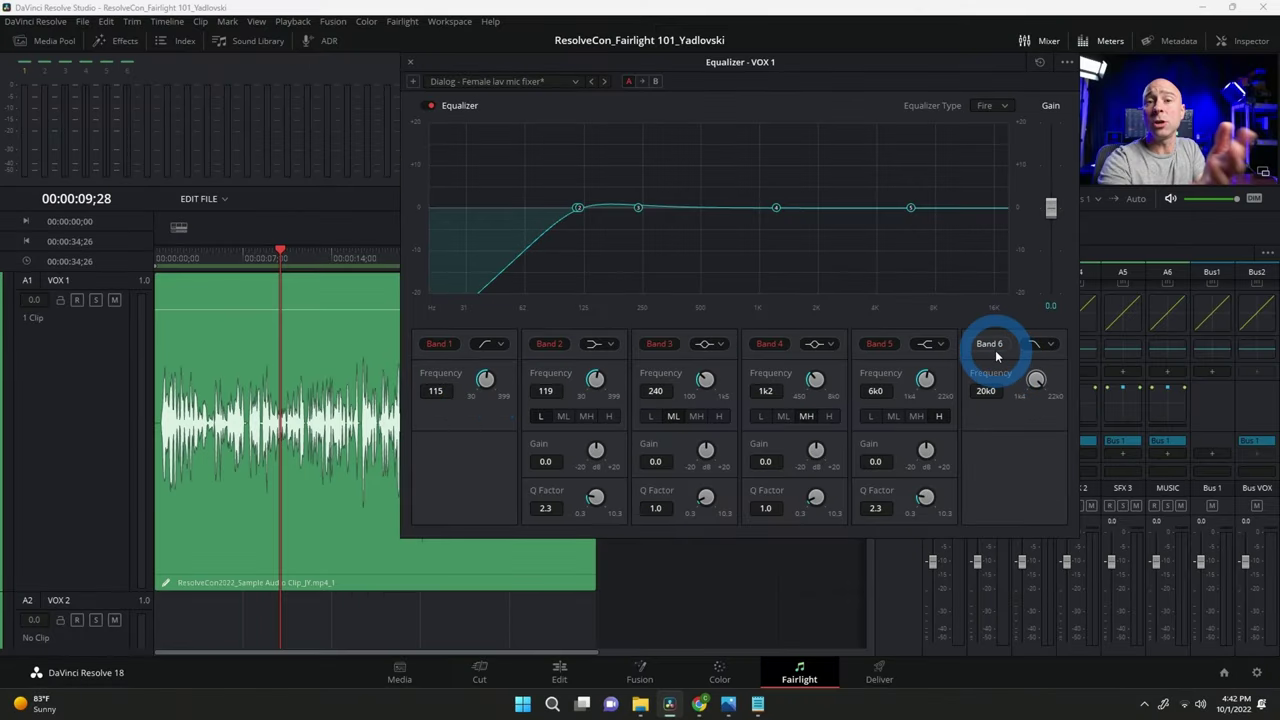
Enable the low-pass filter on Band 6 of the VOX 1 Equalizer and lower its frequency to about 16.9 kHz.
left_click(993, 346)
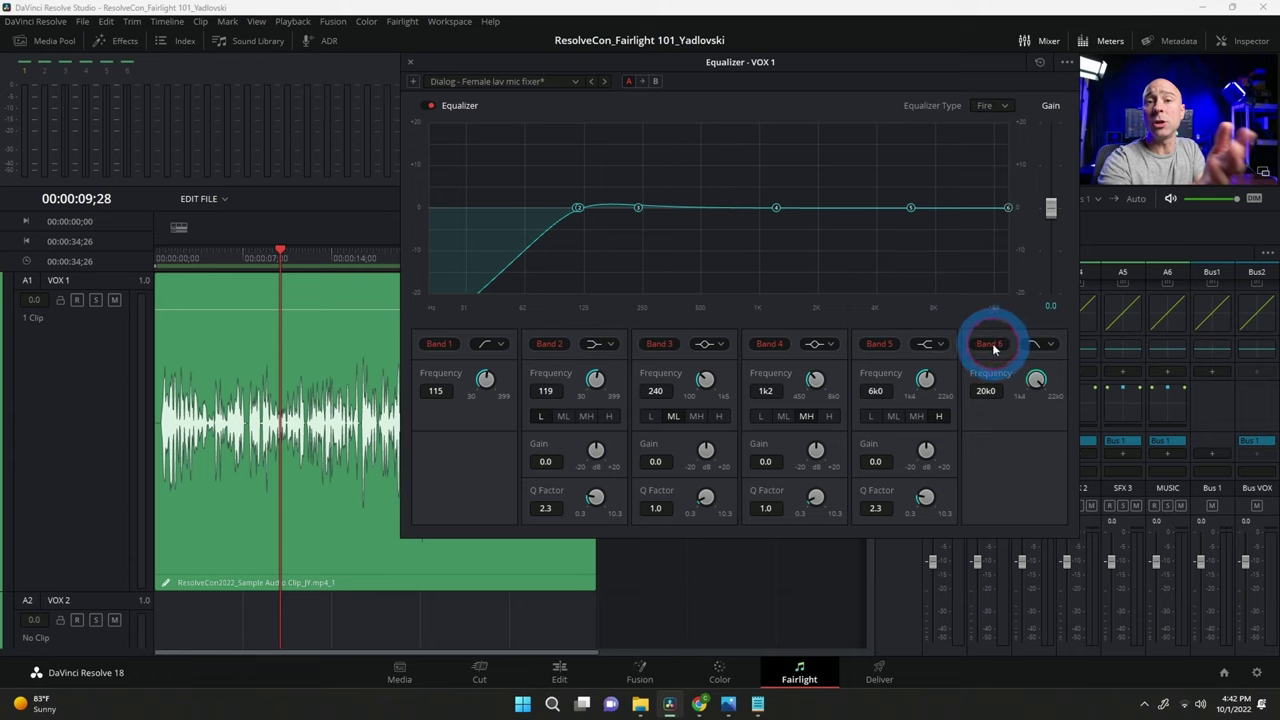
left_click(1031, 382)
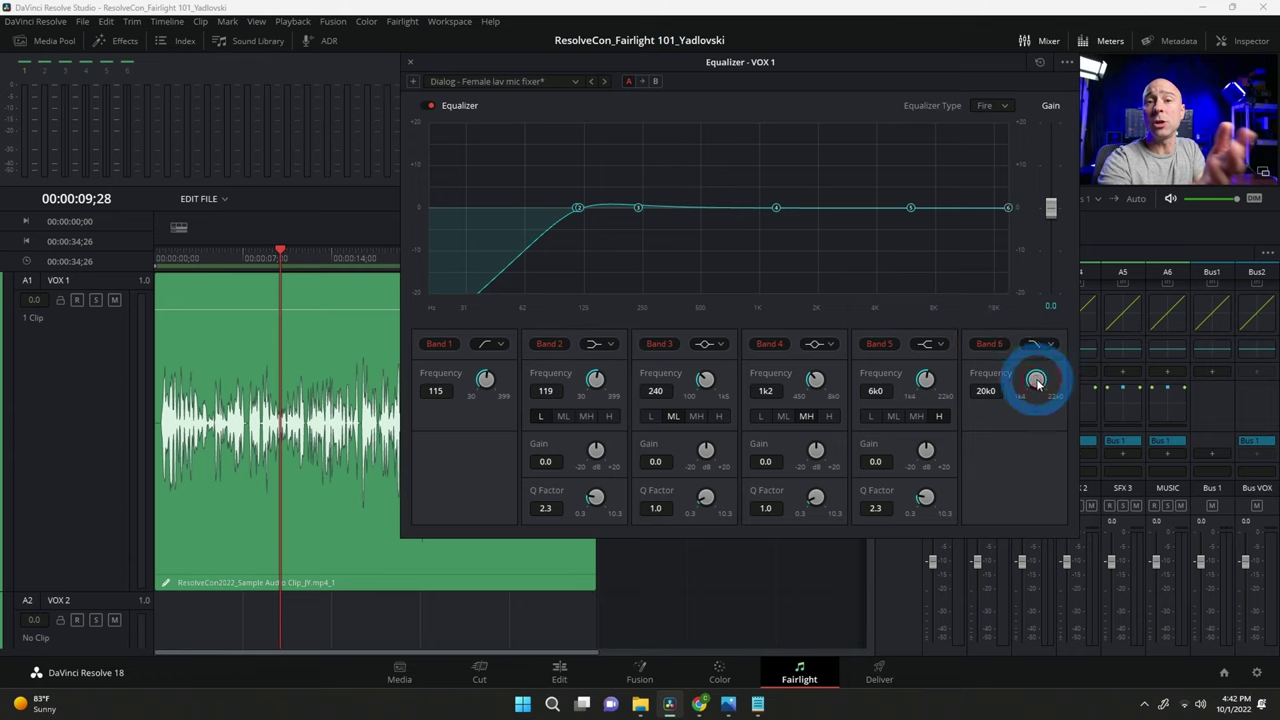
left_click_drag(1038, 383, 990, 408)
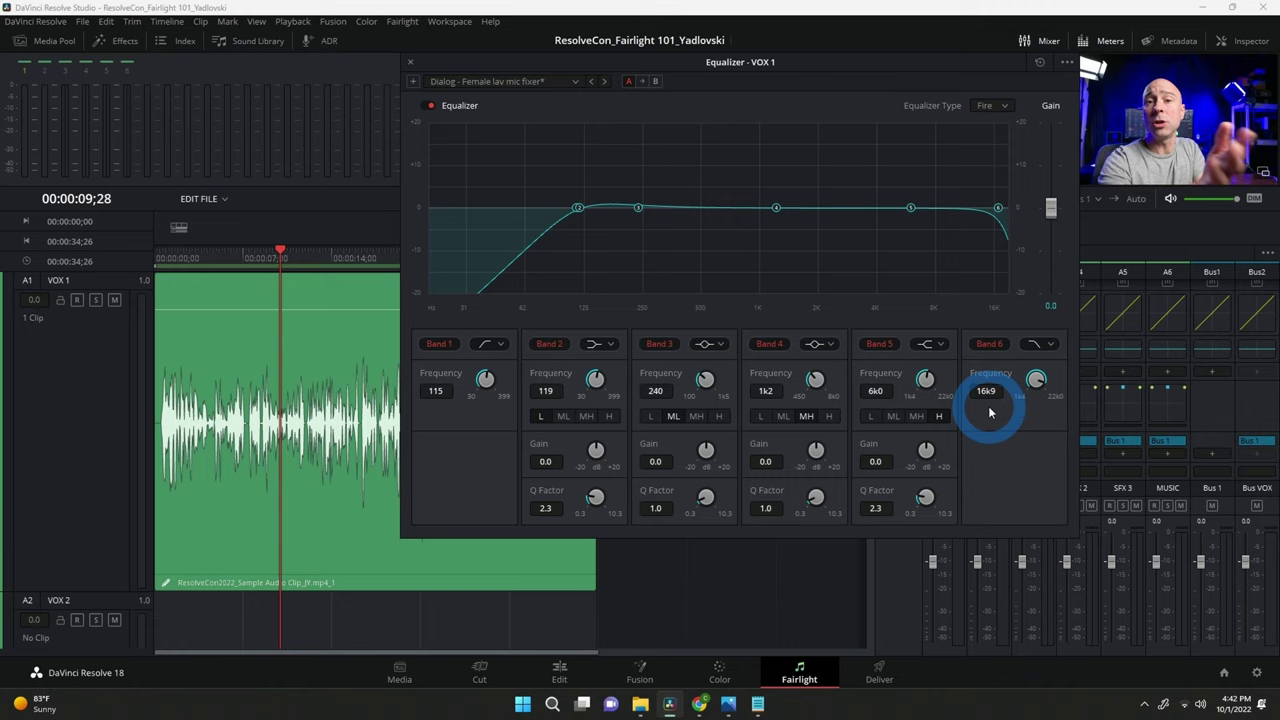
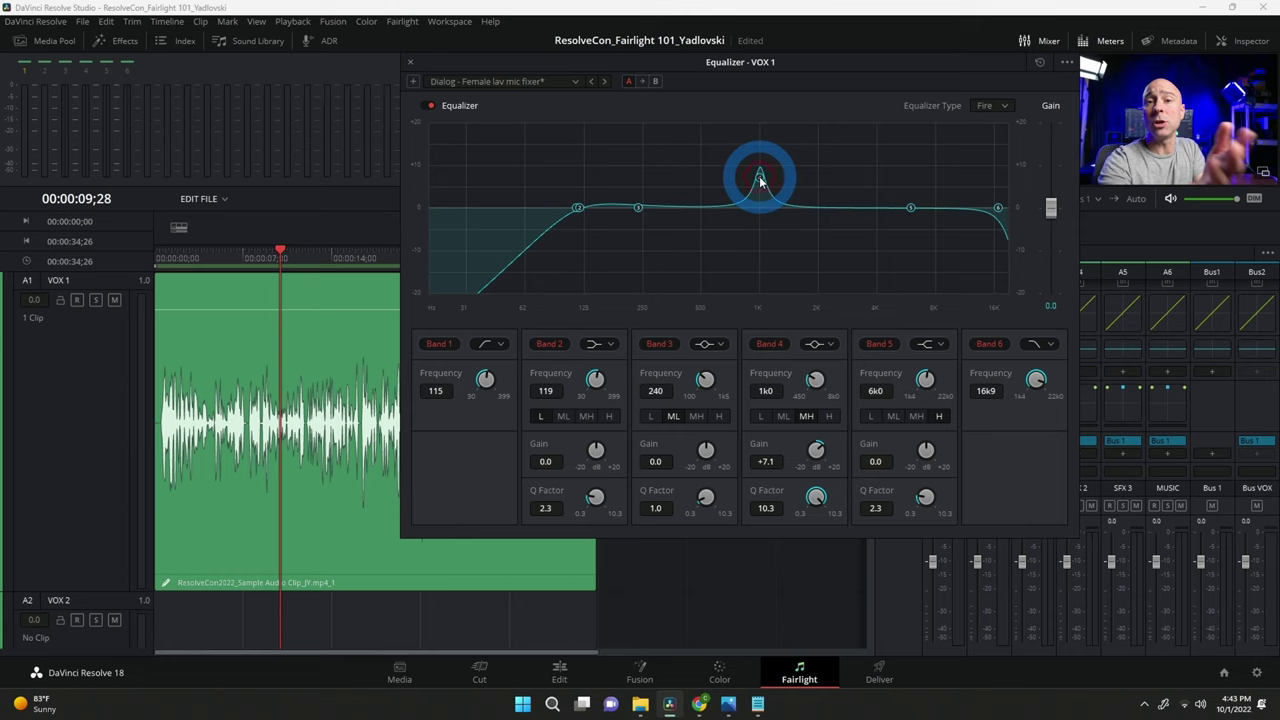
Sweep Band 4's narrow boost through the midrange and leave it at about 1.4 kHz with +14.8 dB gain.
left_click_drag(760, 178, 851, 147)
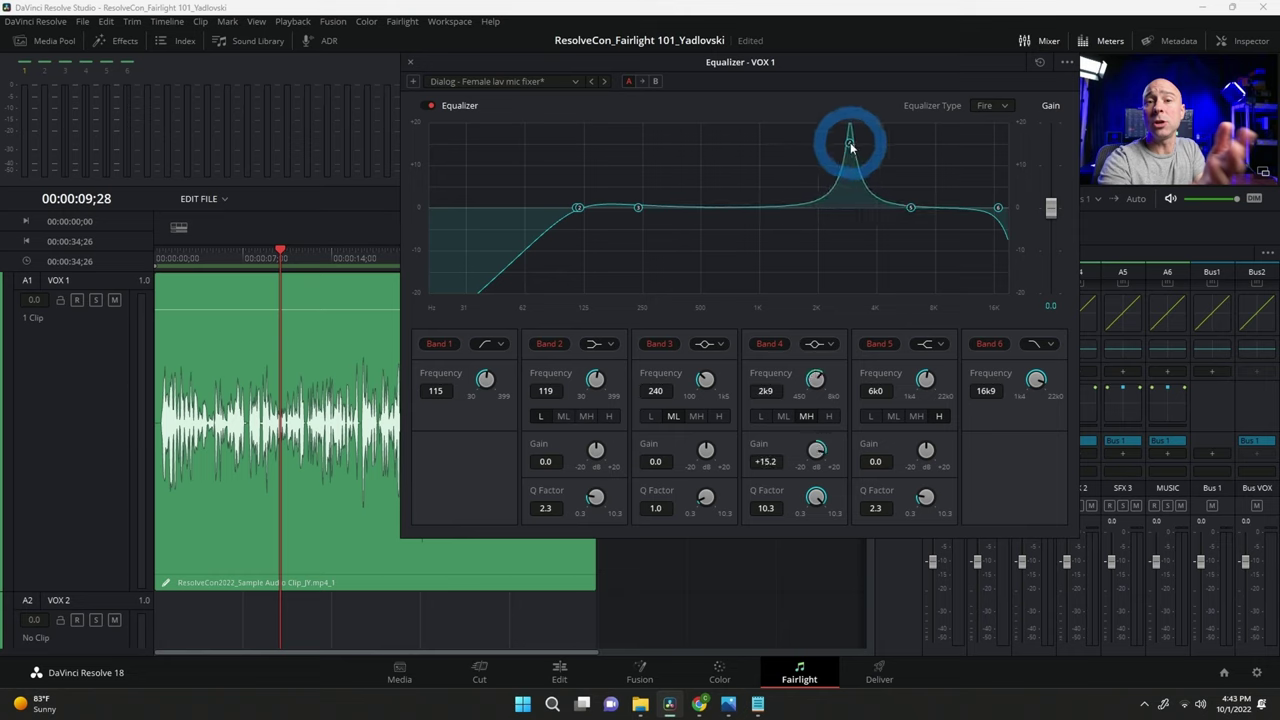
left_click_drag(851, 147, 824, 145)
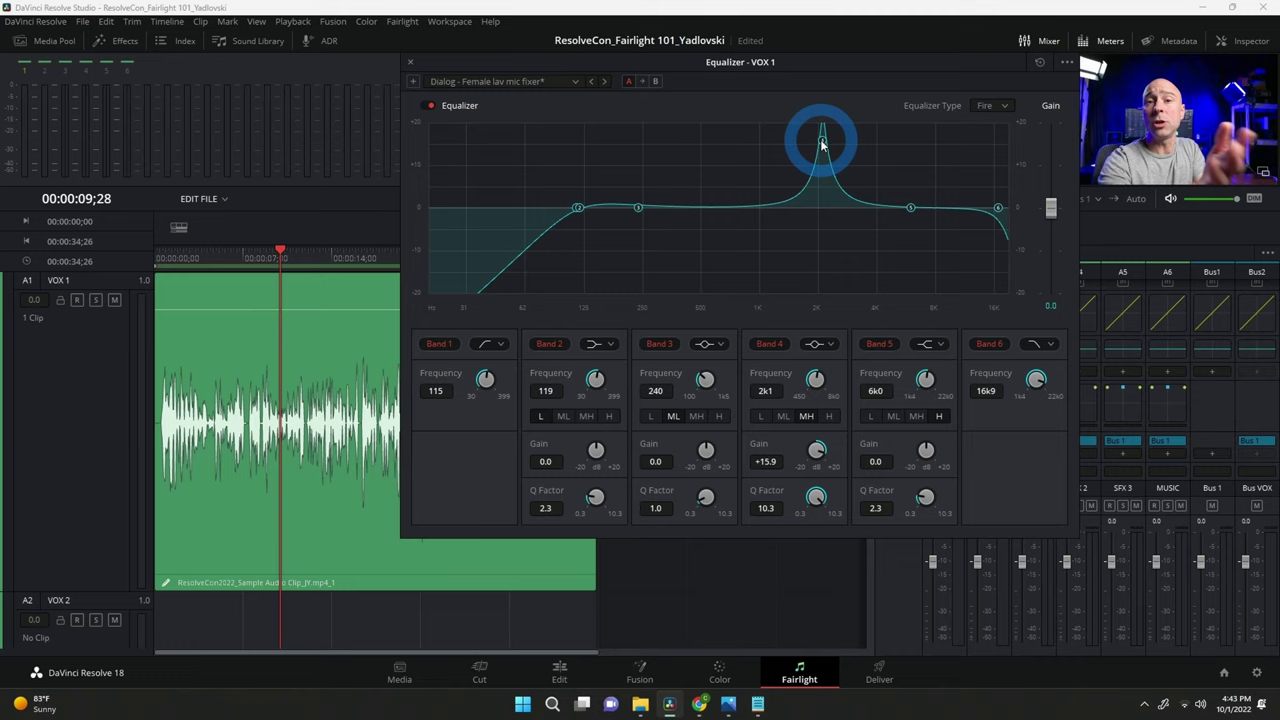
left_click_drag(822, 145, 812, 214)
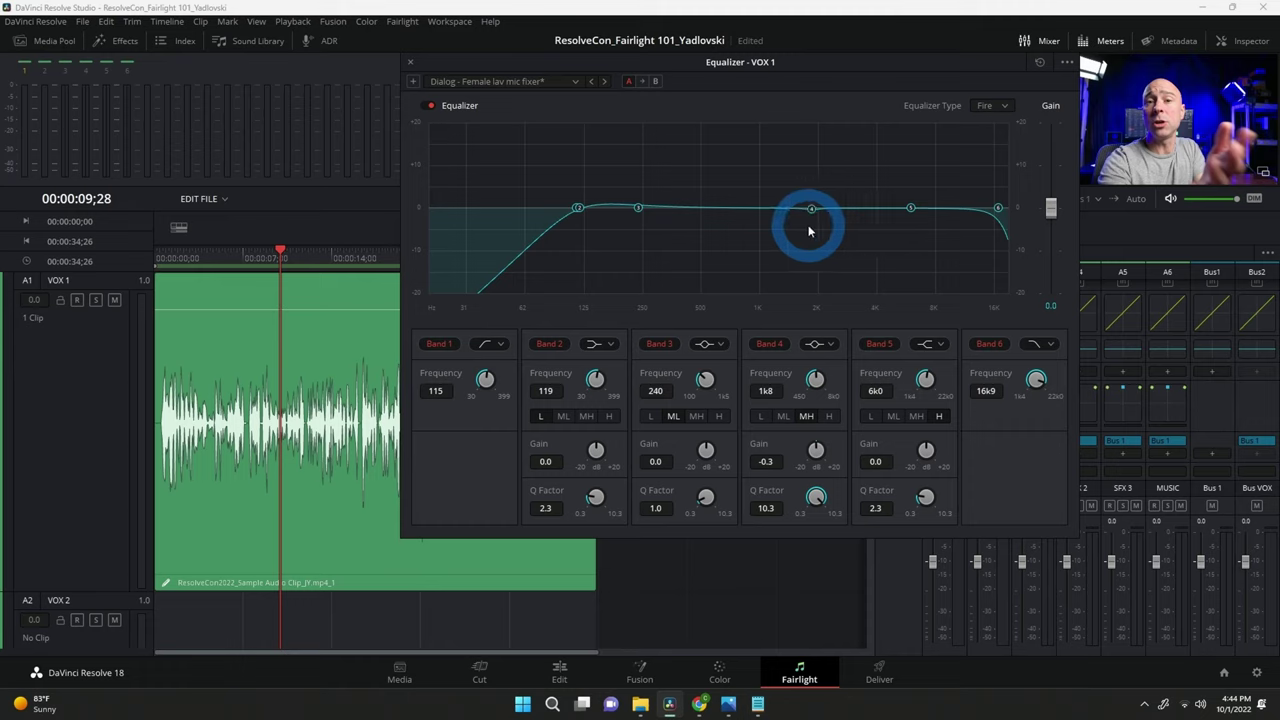
left_click_drag(812, 208, 791, 148)
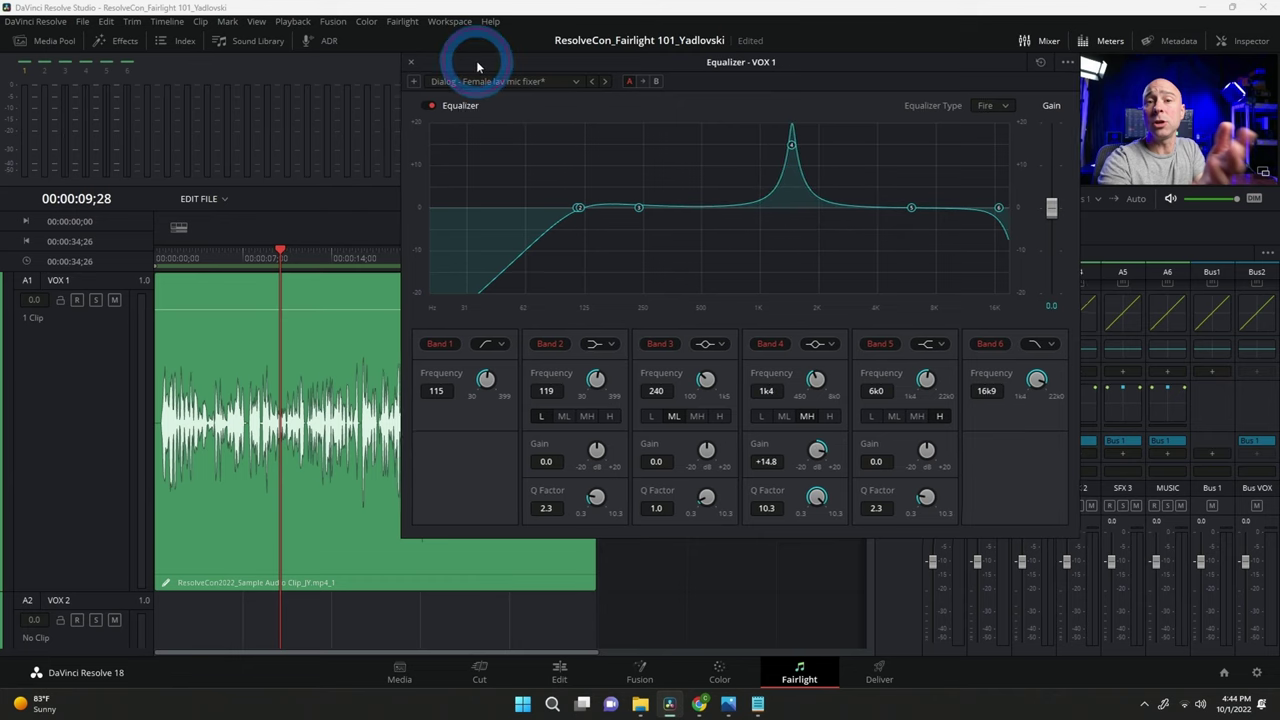
Move the Equalizer window aside, select the VOX 1 range from 00:00:12;24 to 00:00:20;16, and bring the window back.
left_click_drag(478, 67, 711, 74)
left_click(531, 228)
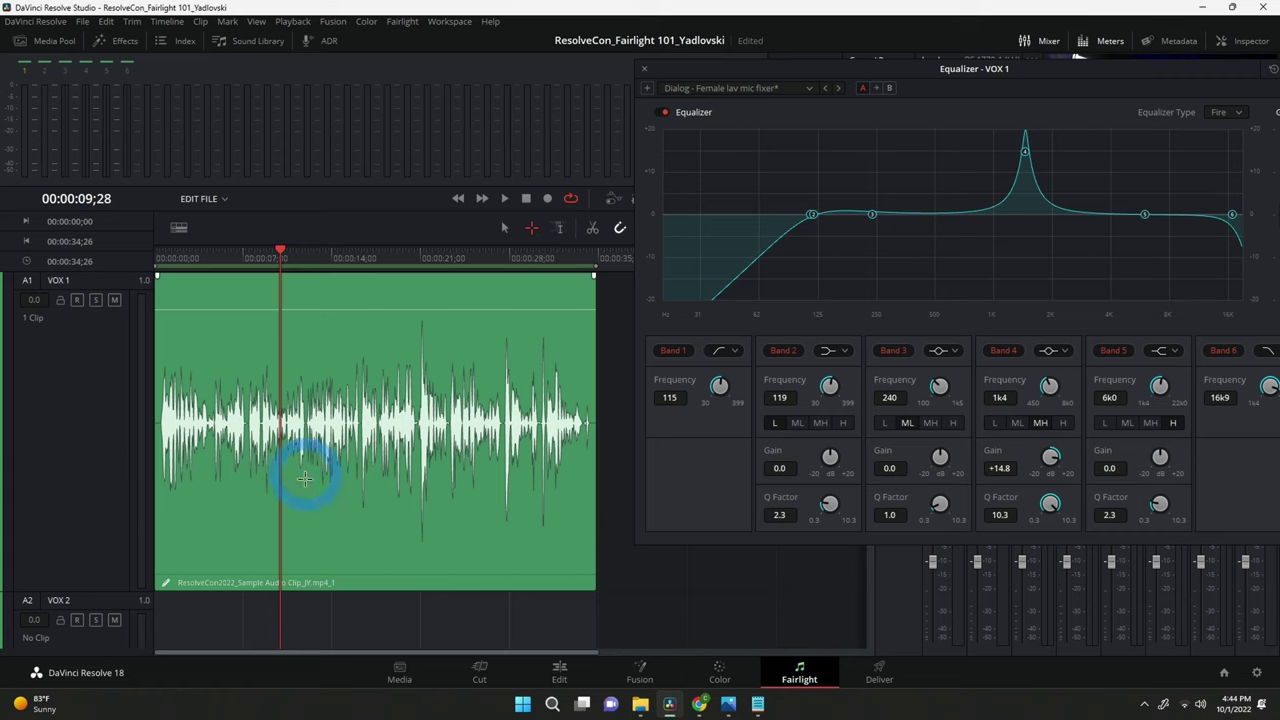
left_click_drag(316, 528, 414, 533)
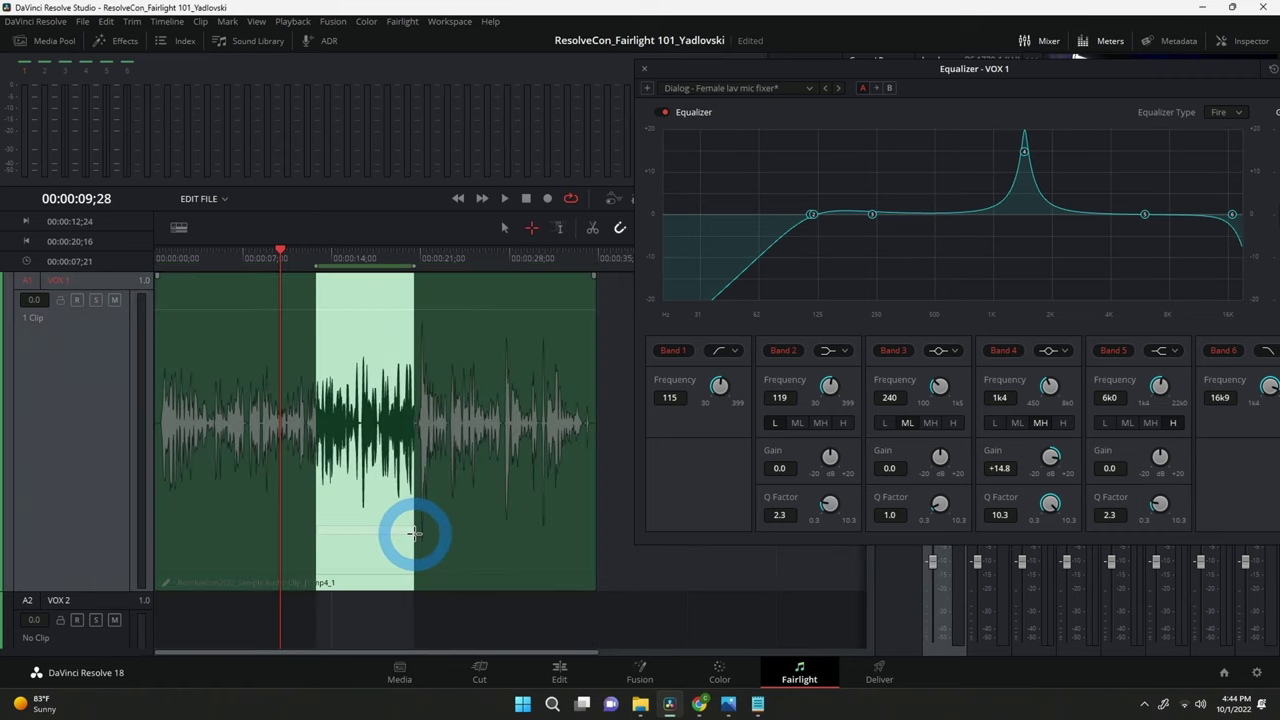
left_click(570, 373)
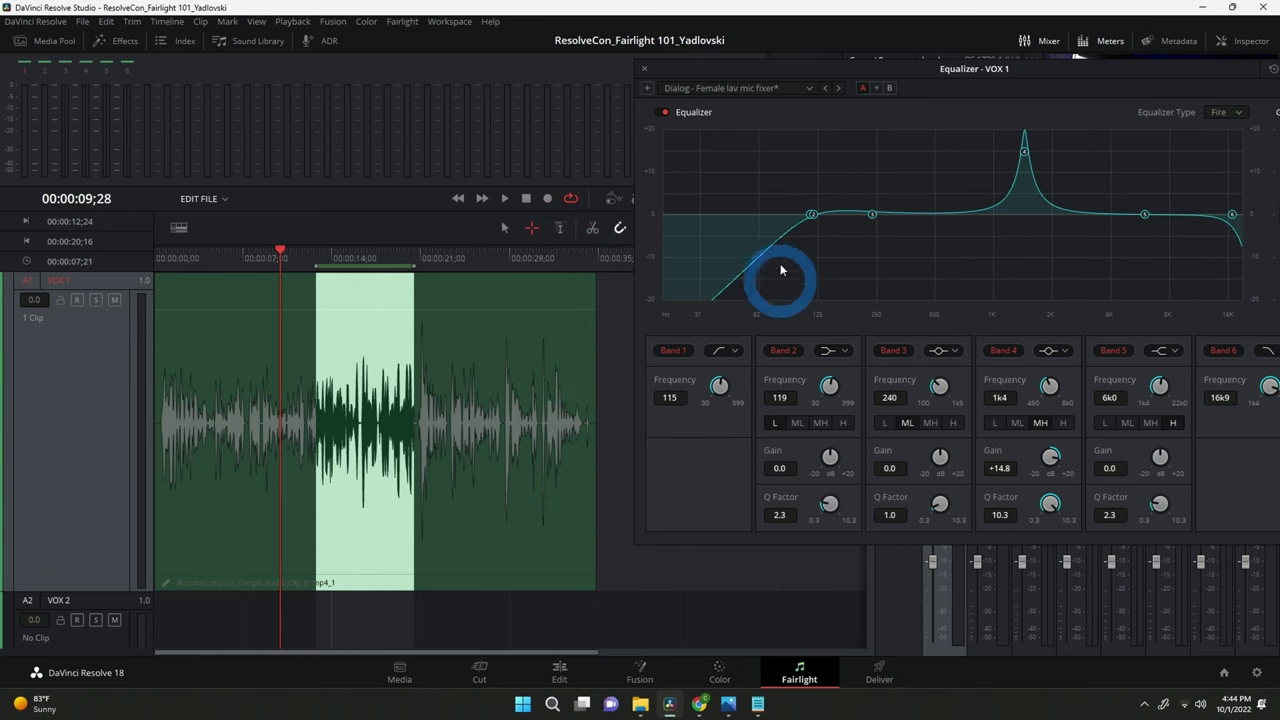
left_click_drag(943, 63, 735, 37)
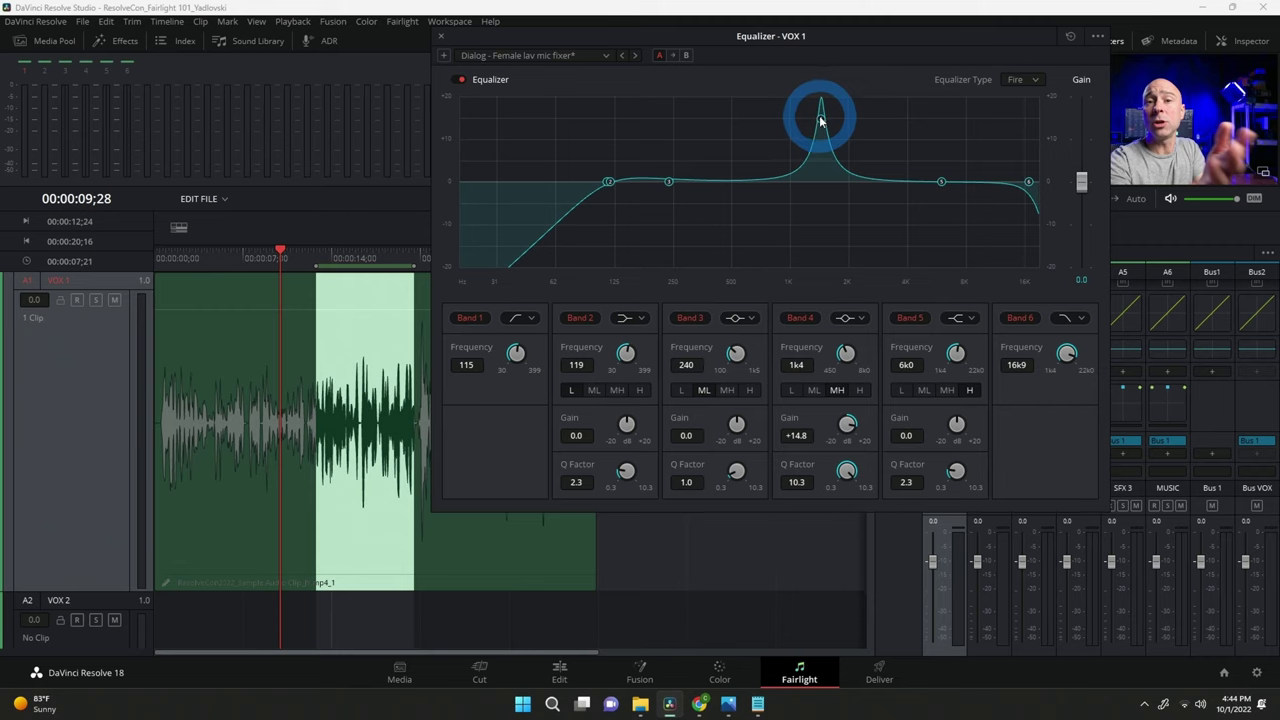
Play the selected range while sweeping Band 4 to about 1.6 kHz, and cut its gain to -6.9 dB.
key("alt+slash")
mouse_move(820, 114)
left_mouse_down()
mouse_move(820, 183)
mouse_move(820, 118)
mouse_move(796, 112)
mouse_move(830, 112)
left_mouse_up()
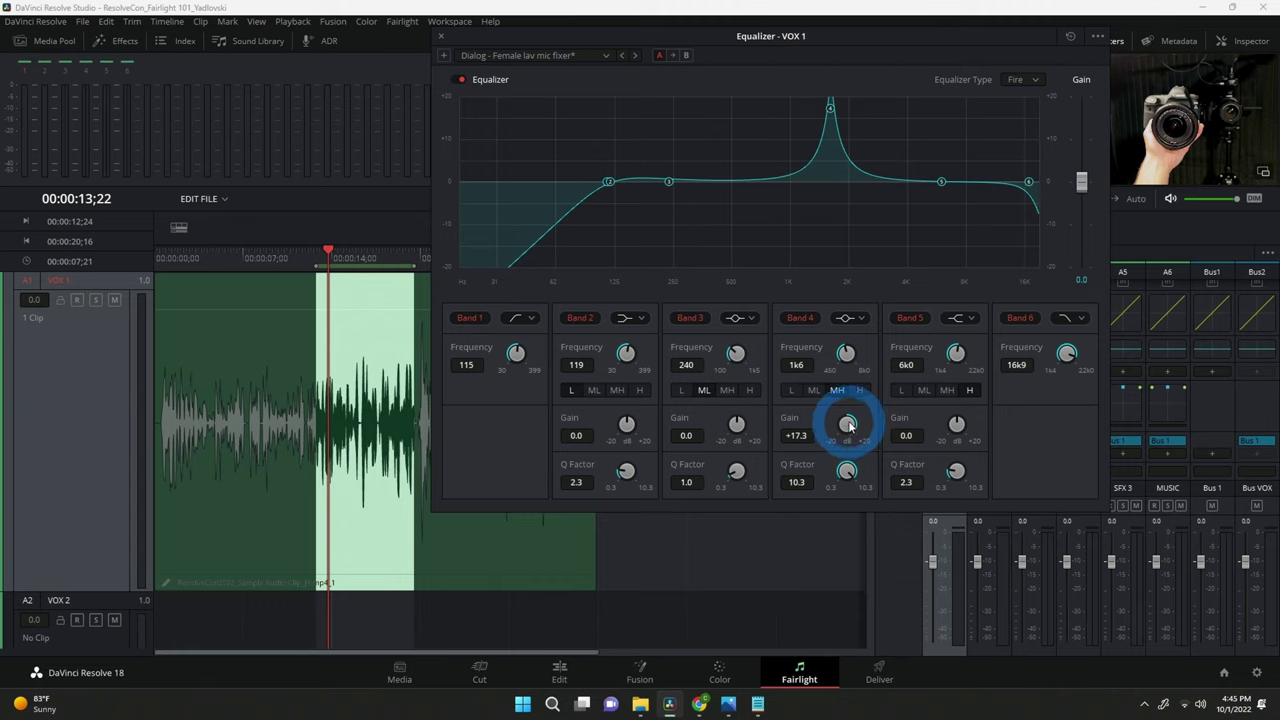
left_click_drag(848, 425, 720, 428)
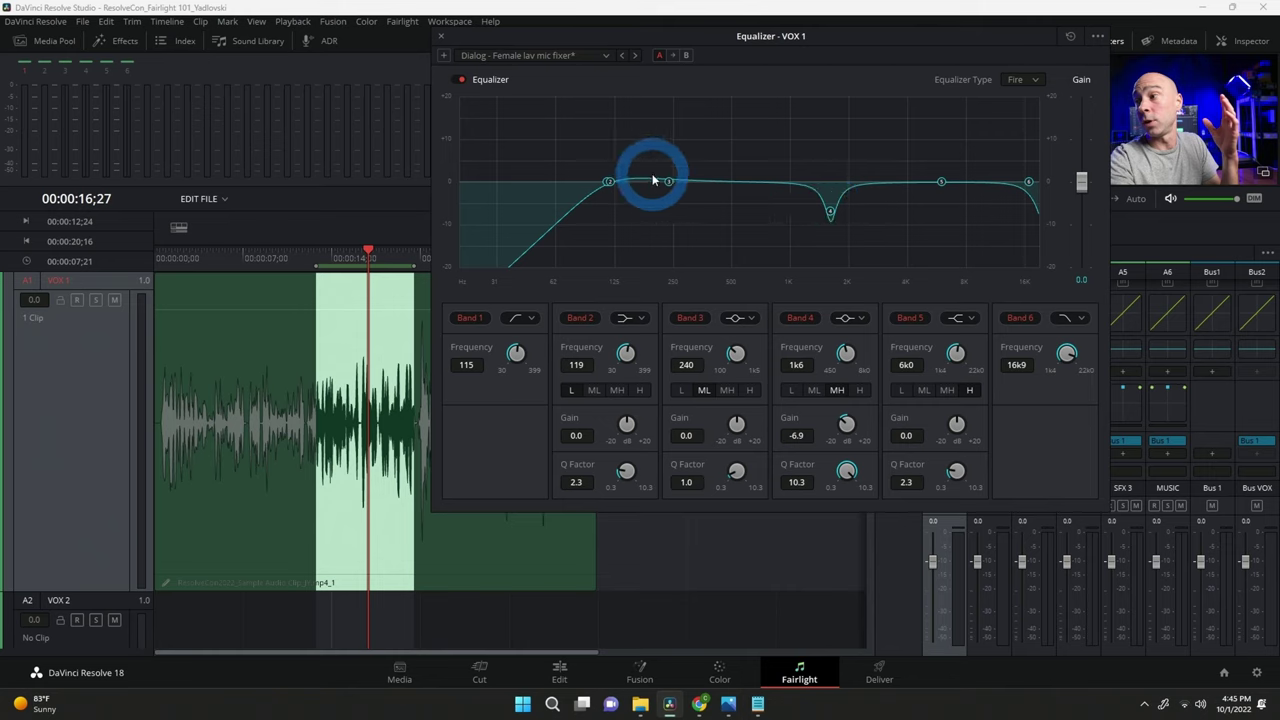
Sweep a narrow Band 3 boost with a Q factor of 7.7 to about 1.1 kHz during playback, and cut its gain to -7.2 dB.
left_click_drag(666, 180, 761, 183)
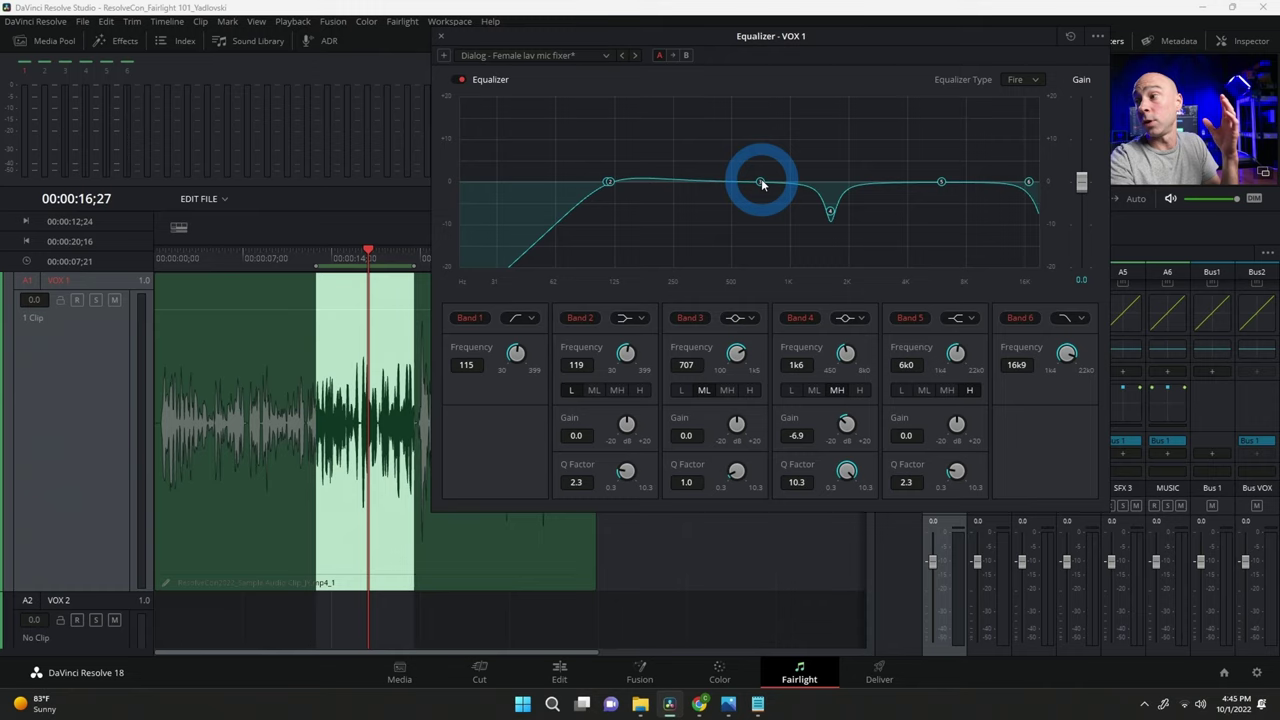
left_click_drag(761, 183, 786, 175)
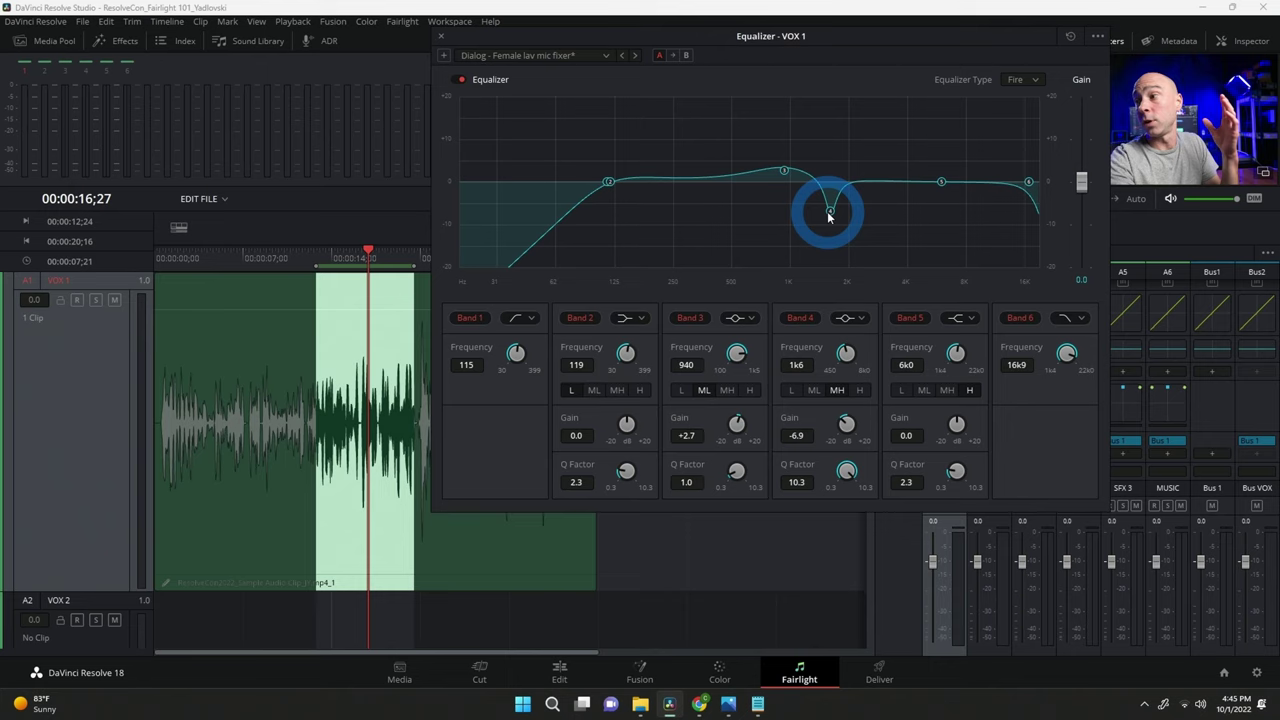
scroll(783, 170, "up", 2)
scroll(782, 168, "up", 5)
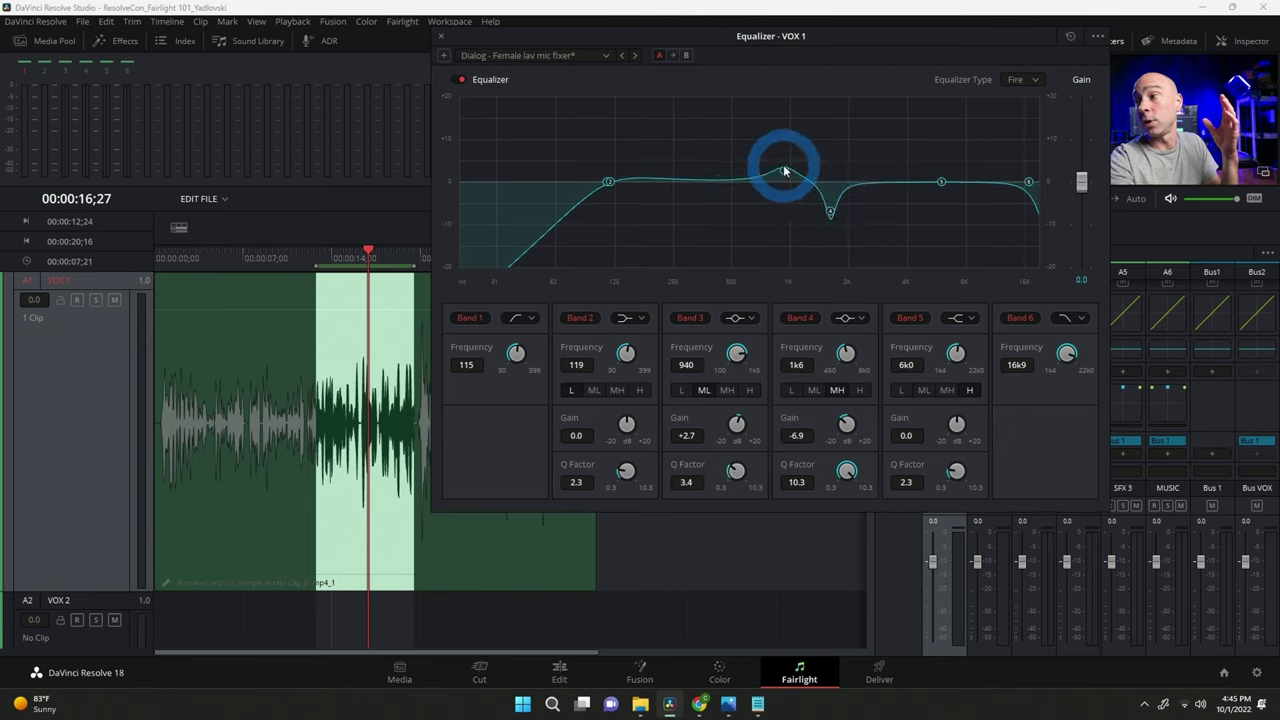
left_click_drag(782, 166, 798, 110)
scroll(788, 178, "up", 2)
key("alt+/")
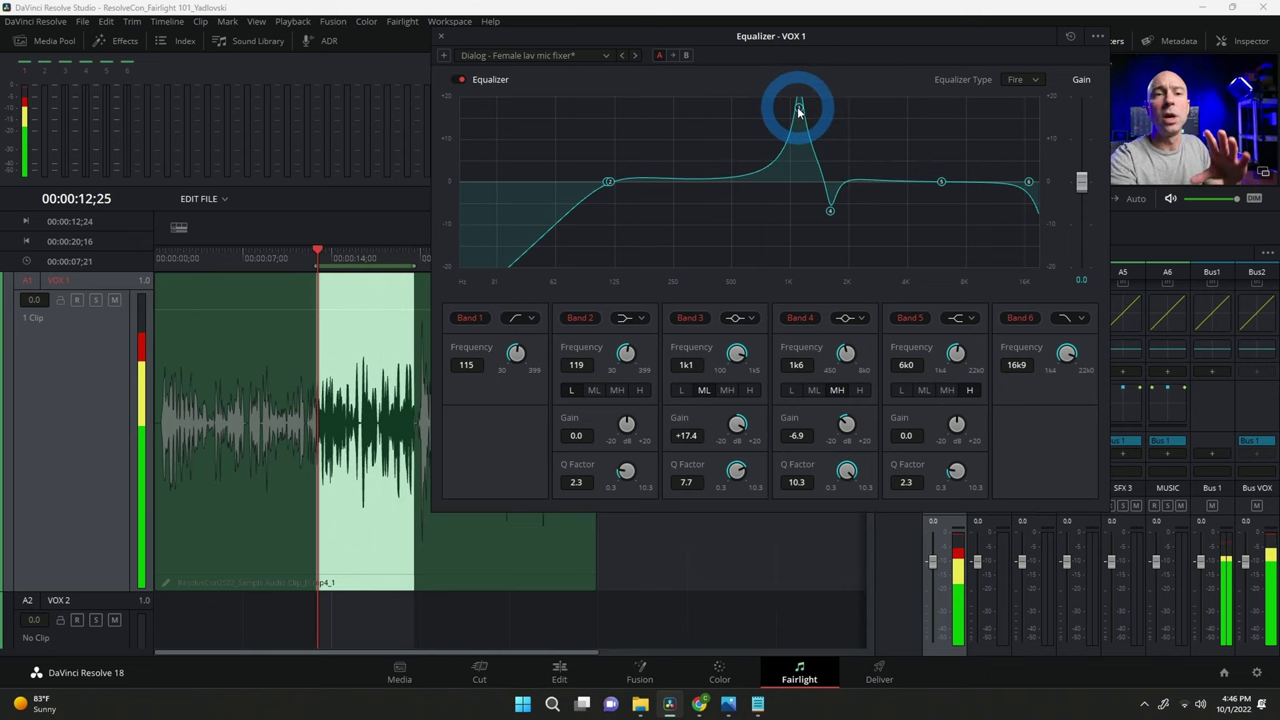
left_click_drag(756, 424, 618, 427)
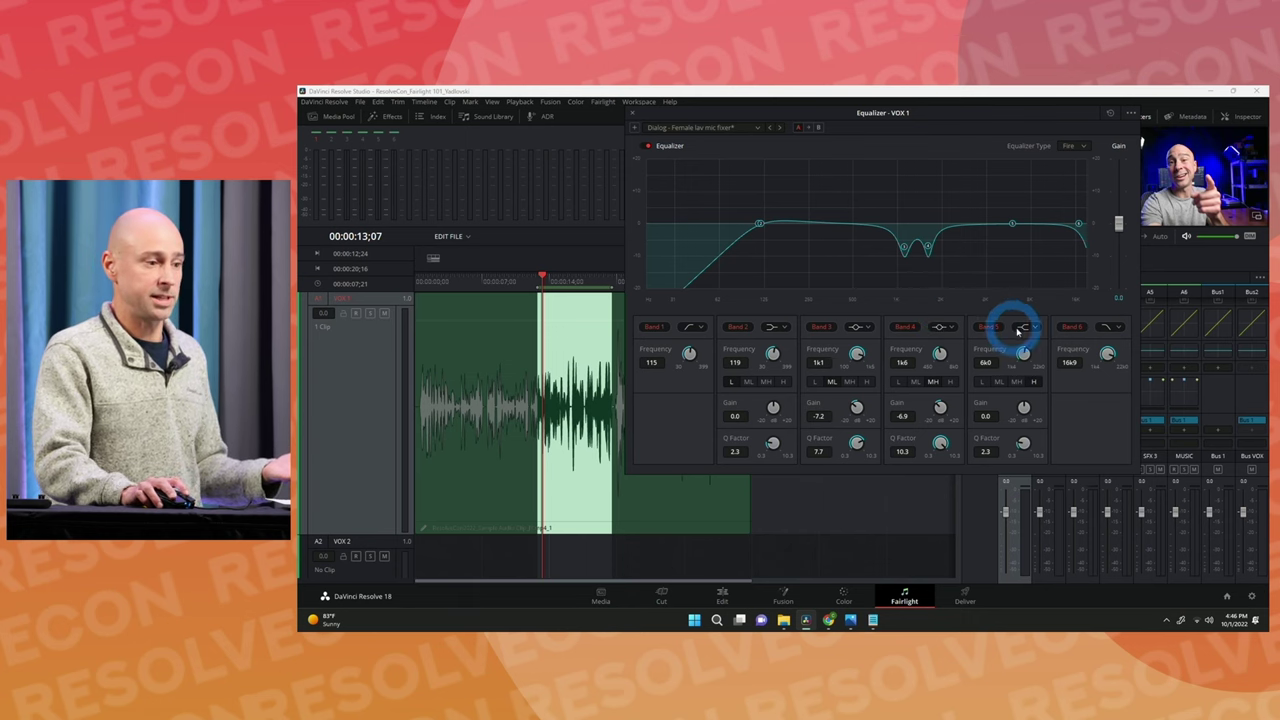
Move Band 2 to about 297 Hz and make Band 5 a narrow bell at about 3.1 kHz with +6.1 dB gain and Q factor 10.3.
left_click_drag(760, 222, 818, 223)
left_click_drag(1013, 221, 971, 218)
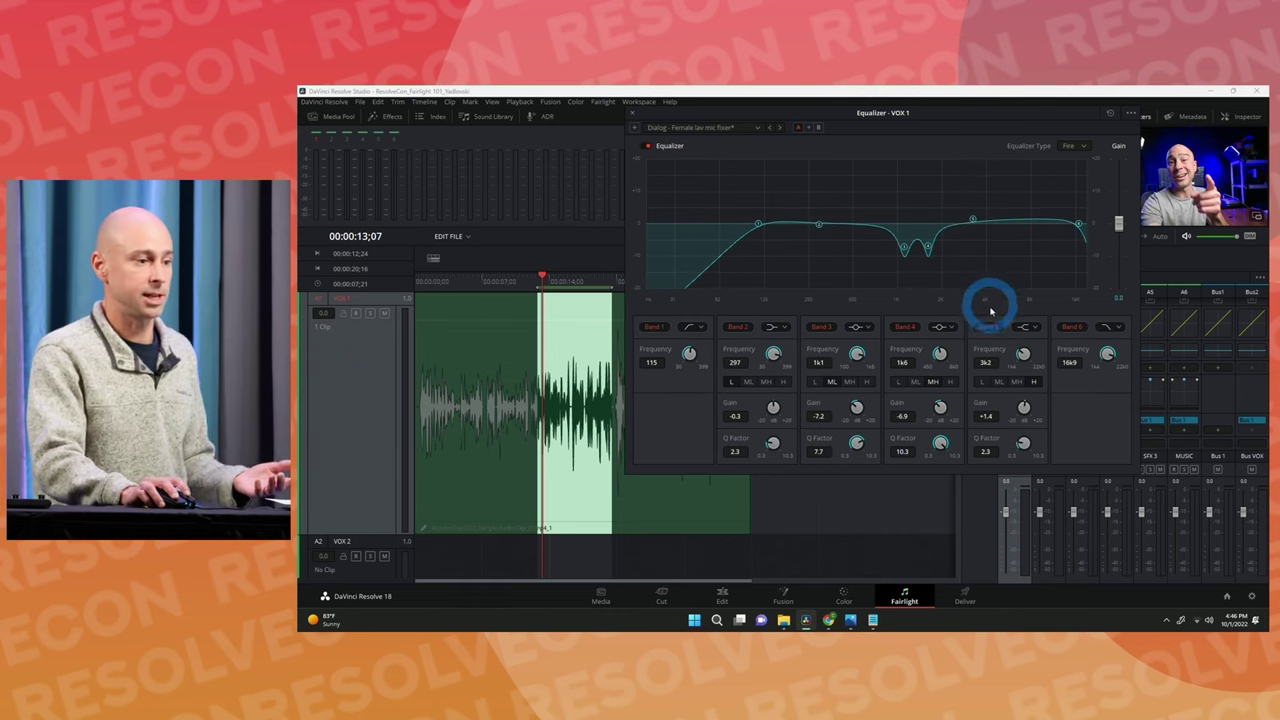
left_click_drag(970, 219, 975, 196)
left_click_drag(978, 213, 979, 216)
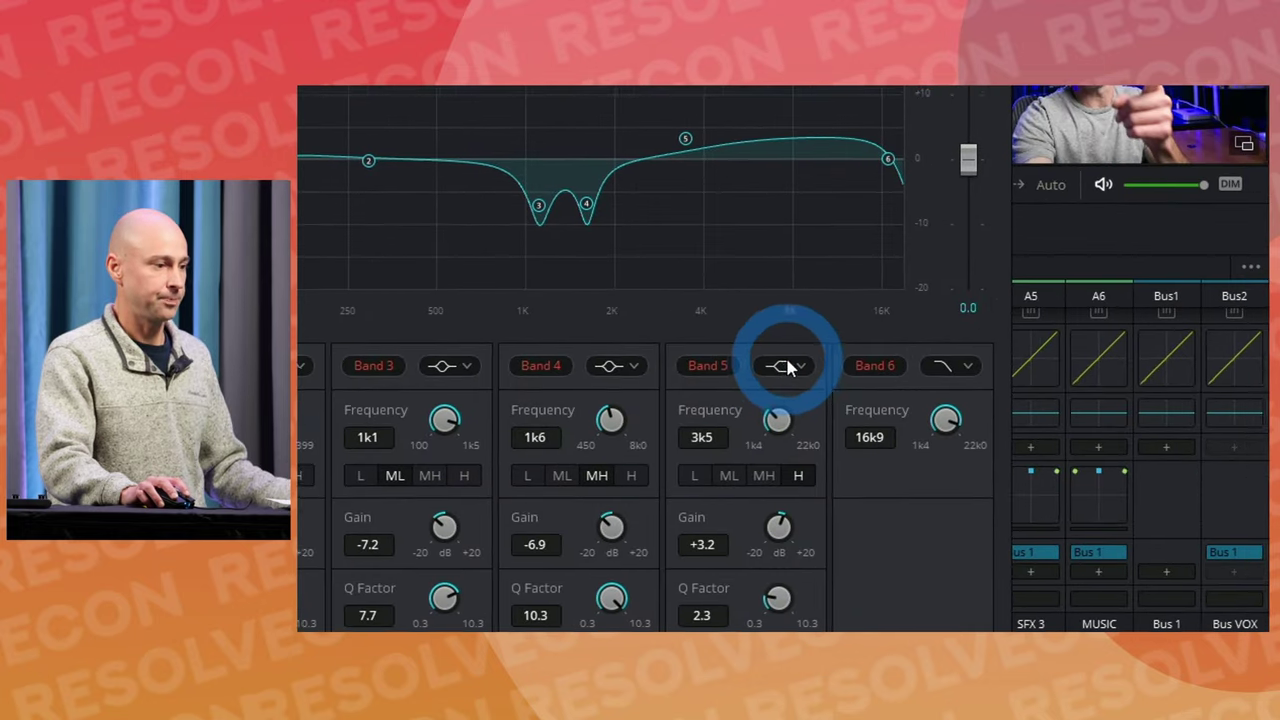
left_click(1027, 327)
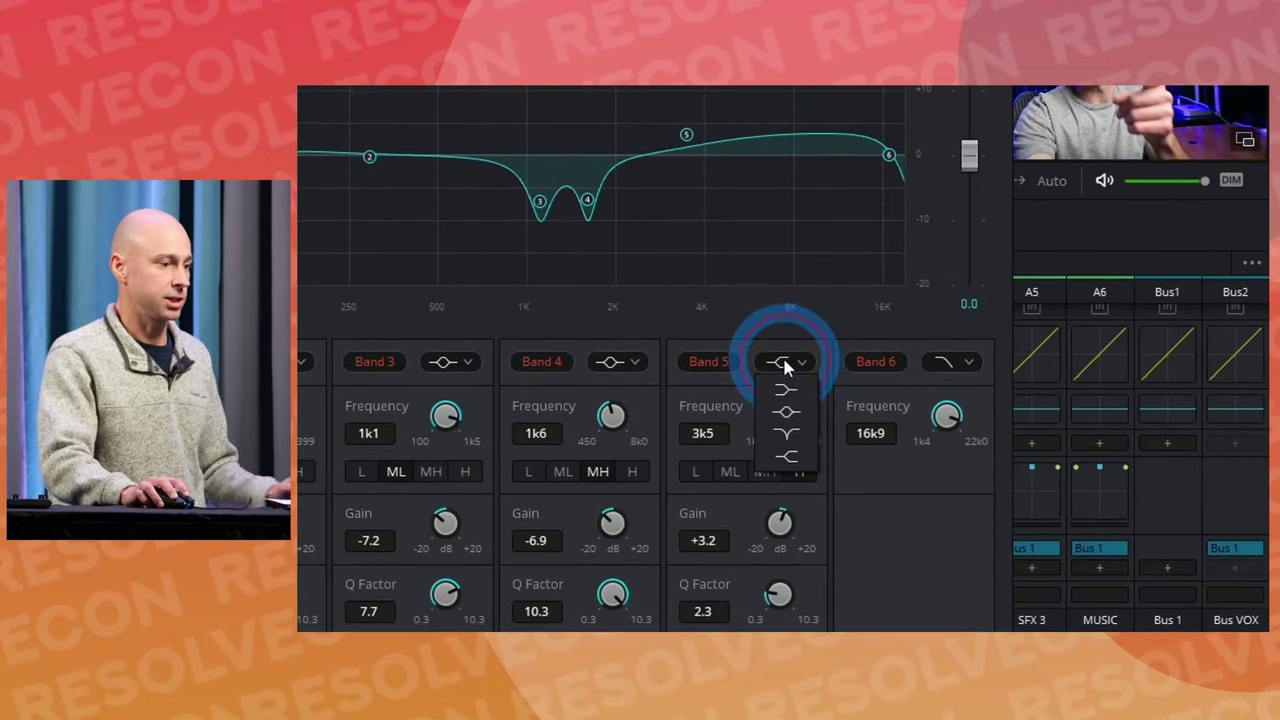
left_click(787, 366)
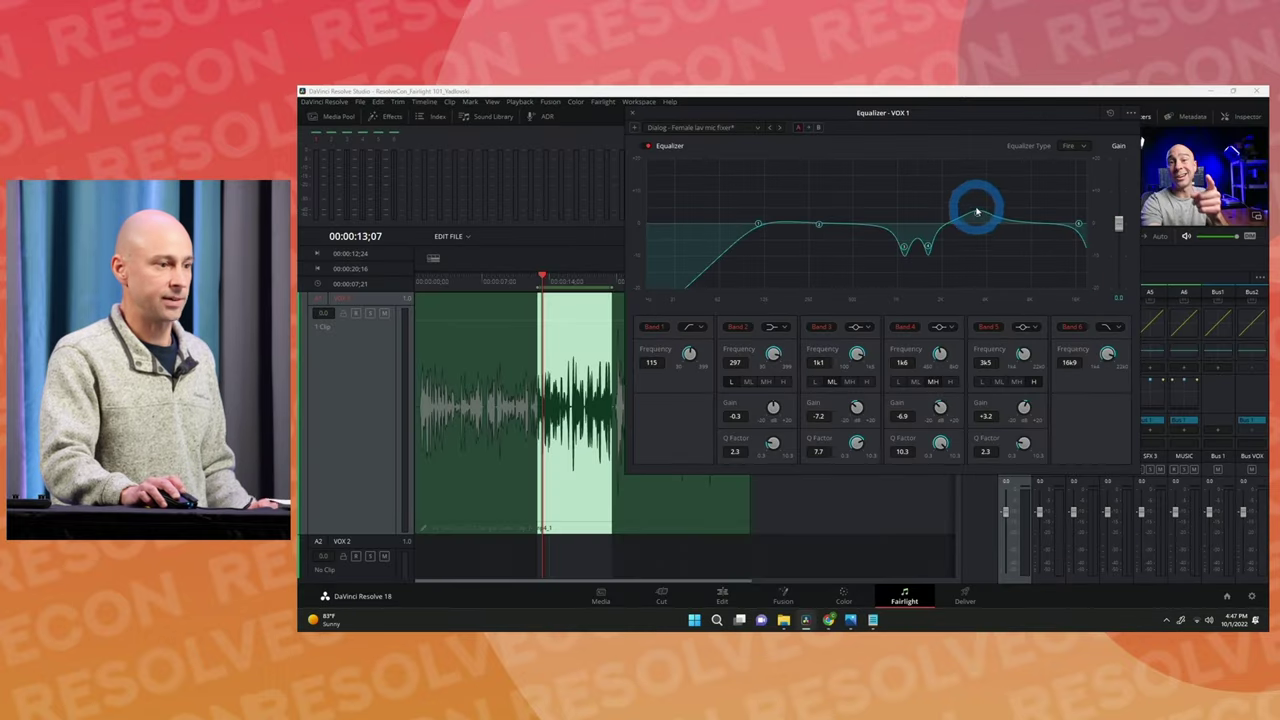
scroll(978, 217, "up", 3)
scroll(978, 217, "up", 2)
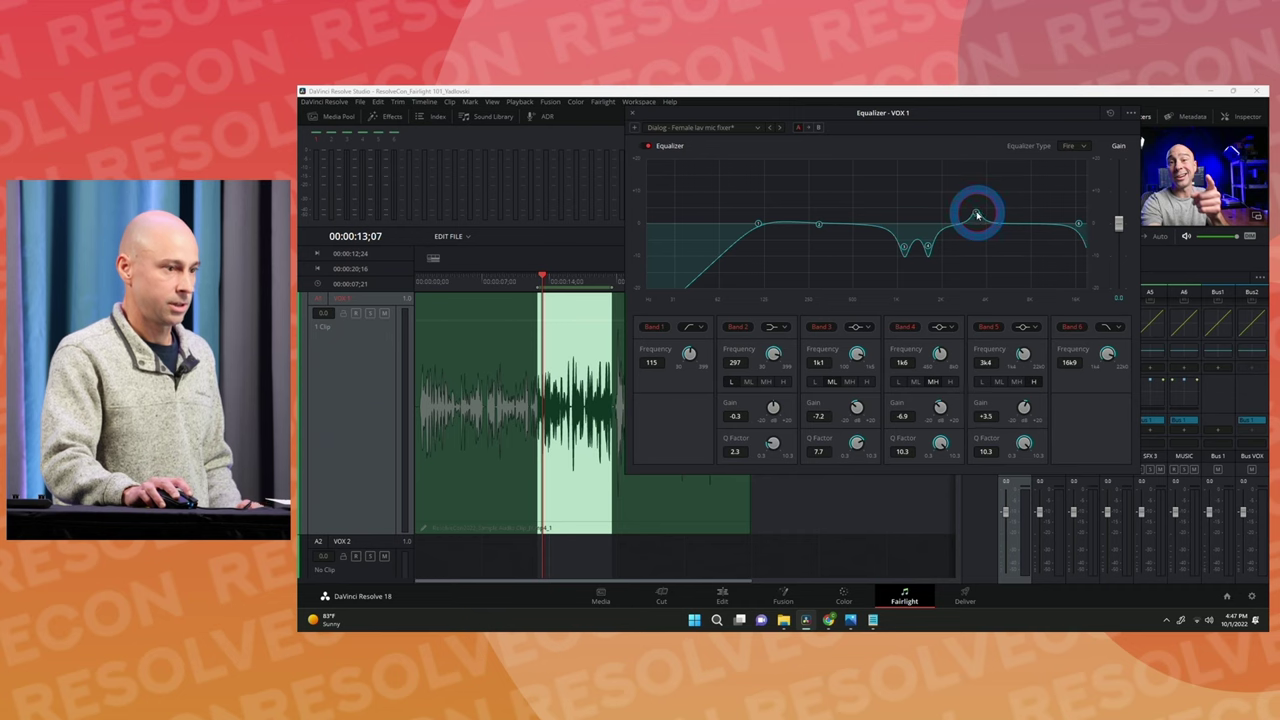
left_click_drag(978, 217, 970, 205)
Change Band 2 to a bell filter and place it at about 331 Hz with 0 dB gain.
left_click(771, 328)
left_click(776, 351)
left_click_drag(818, 229, 826, 222)
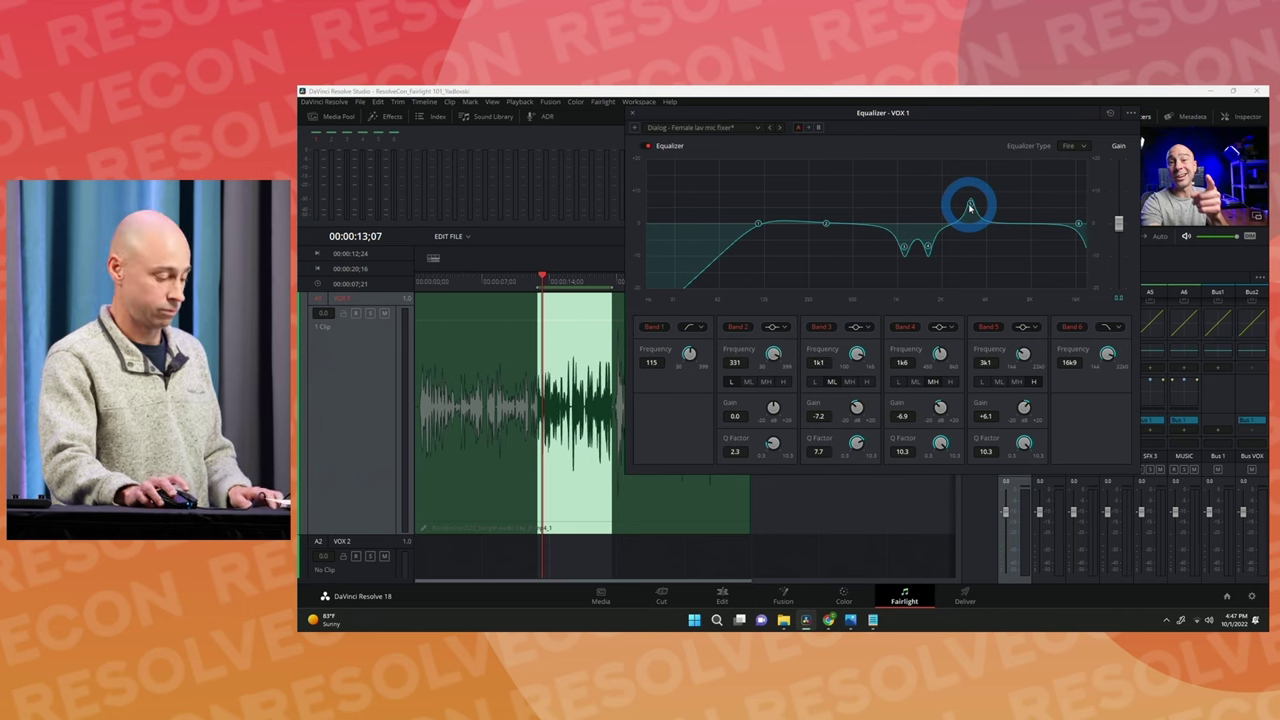
During playback, cut Band 5 to -7.0 dB at about 2.2 kHz and Band 2 to -7.1 dB at 796 Hz with Q factor 6.6.
key("space")
left_click_drag(970, 206, 946, 171)
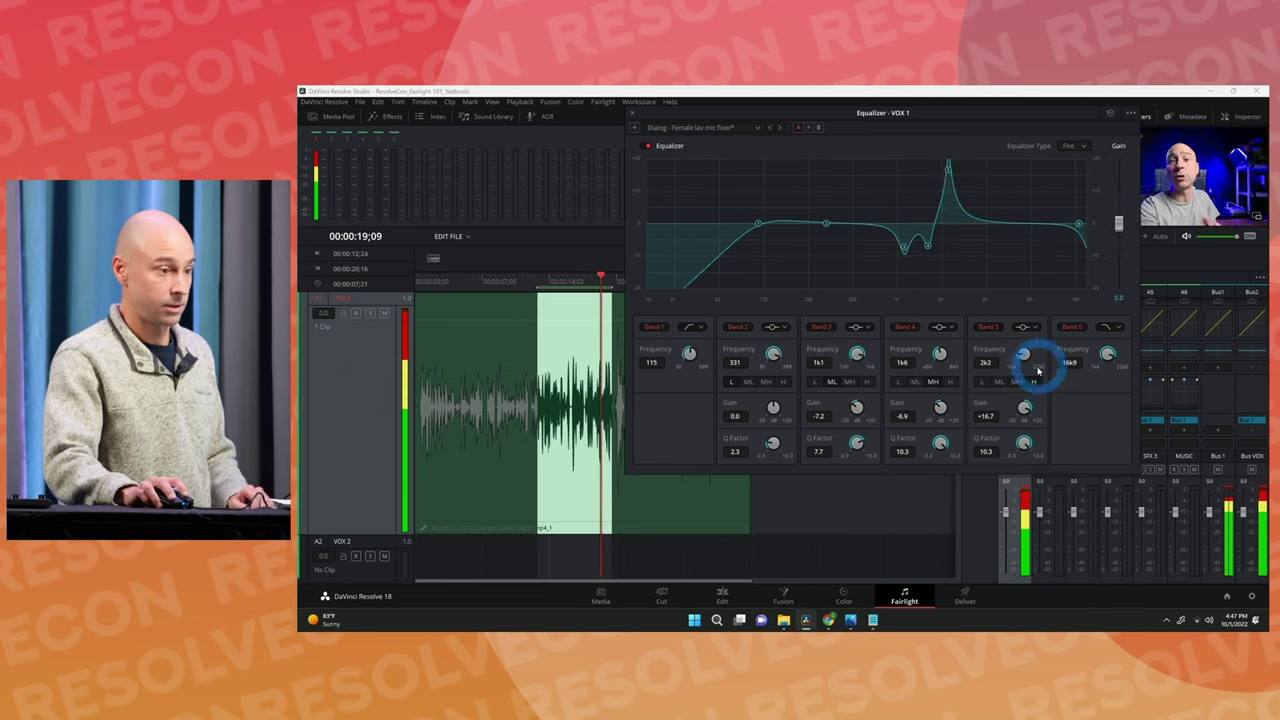
left_click_drag(1023, 414, 951, 400)
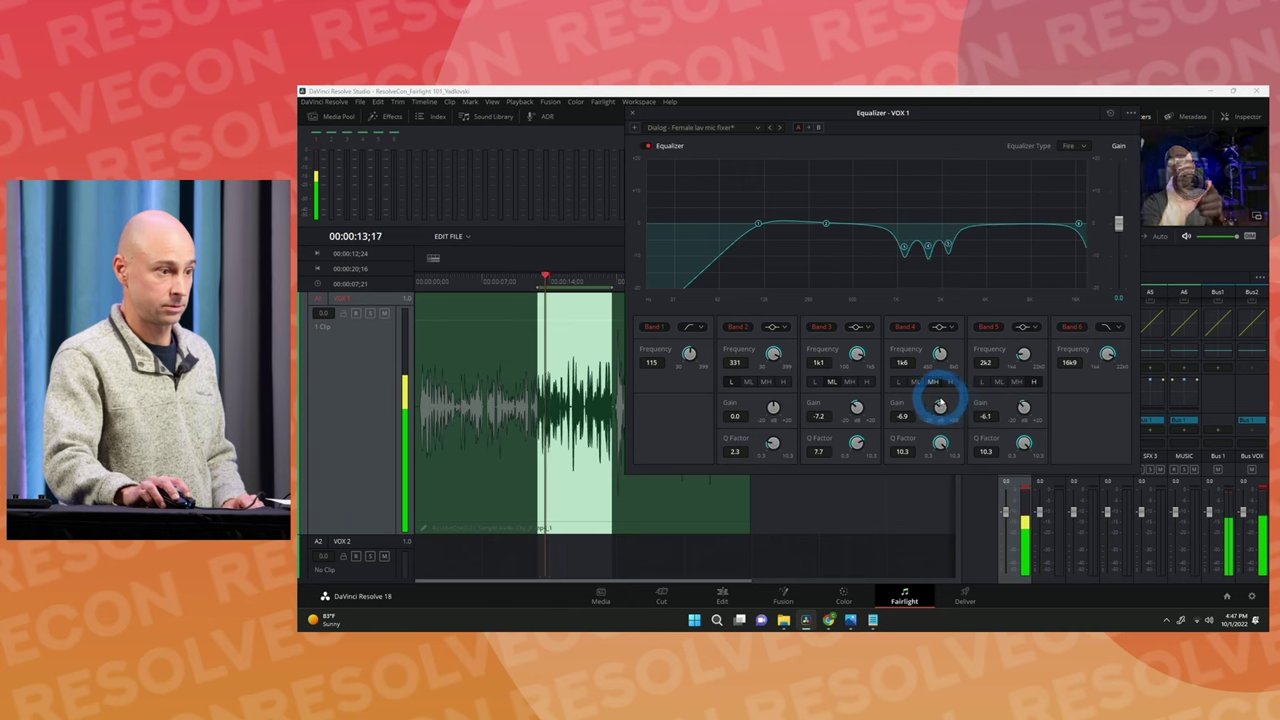
left_click_drag(826, 221, 882, 175)
left_click_drag(774, 408, 692, 405)
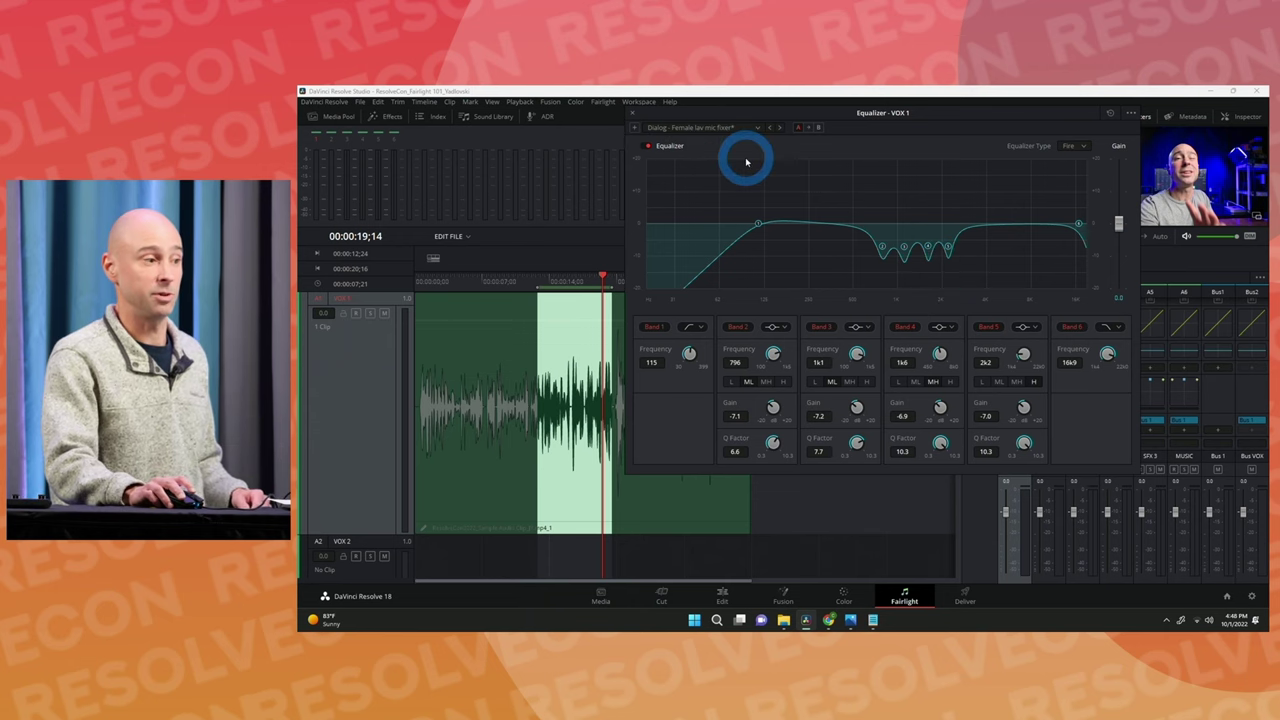
Play the selected VOX 1 range while switching the Equalizer off and on to compare the sound, leaving it enabled.
left_click(646, 146)
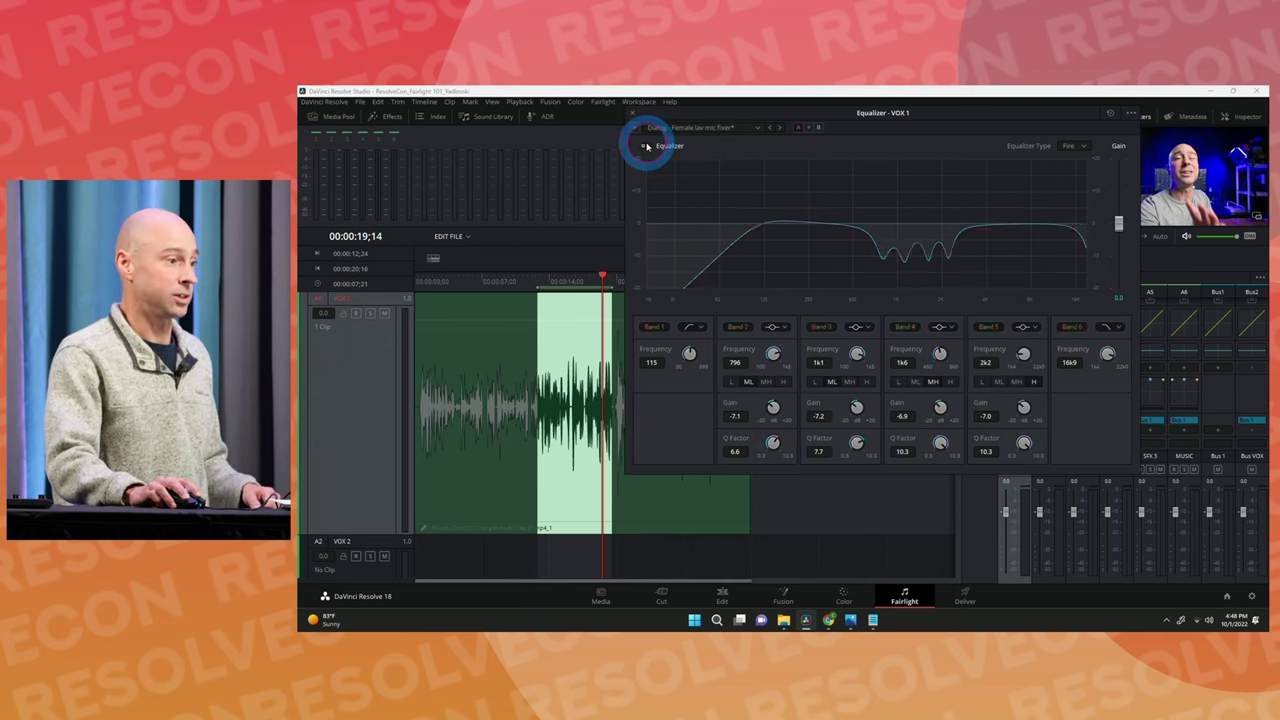
left_click(646, 147)
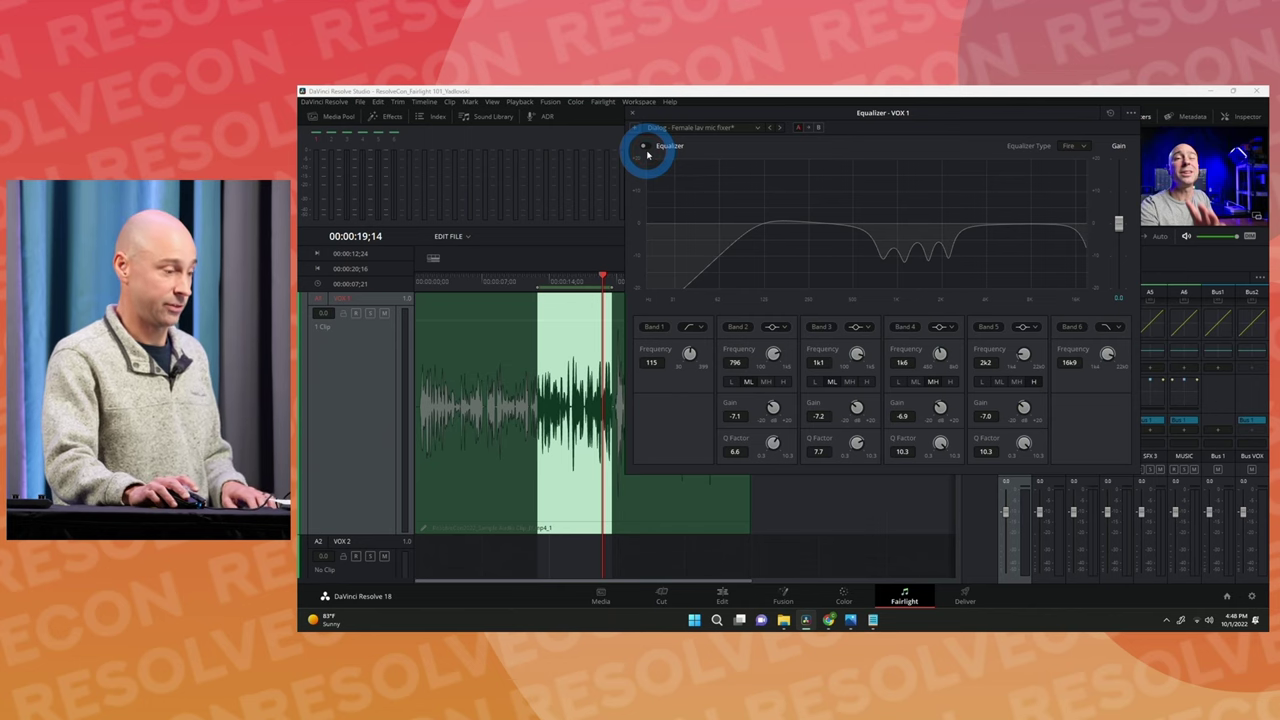
key("space")
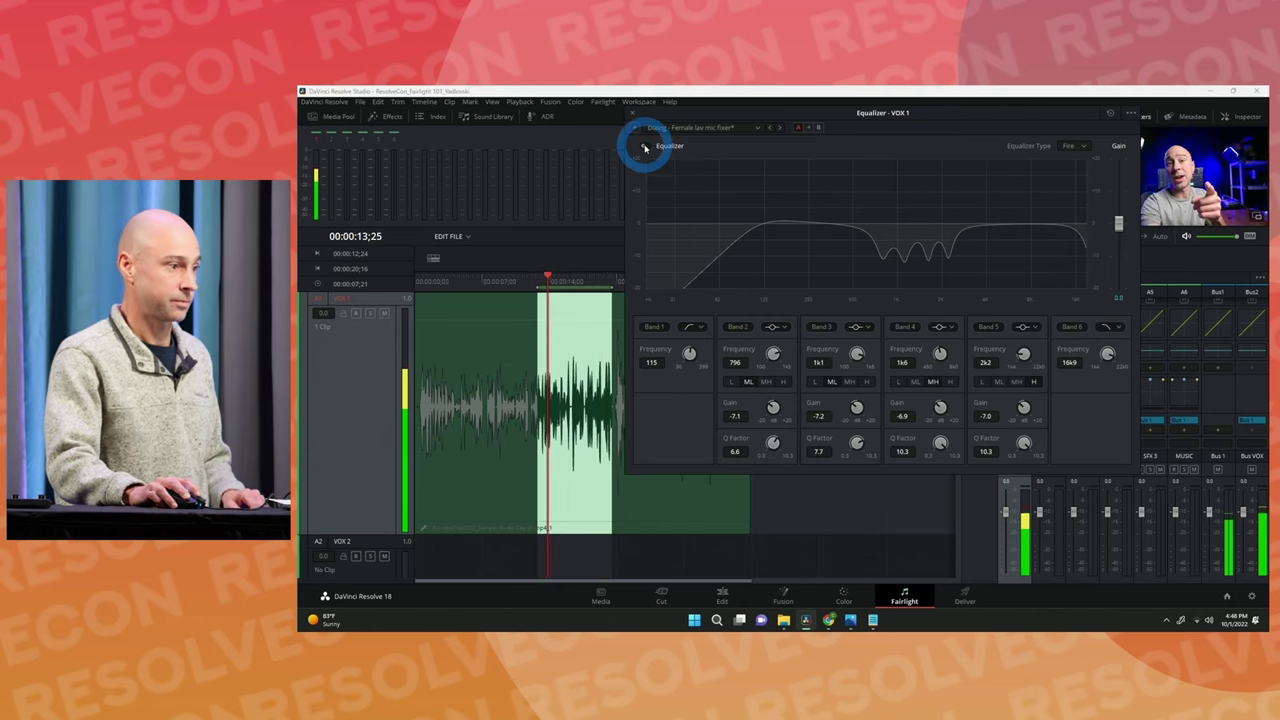
left_click(645, 147)
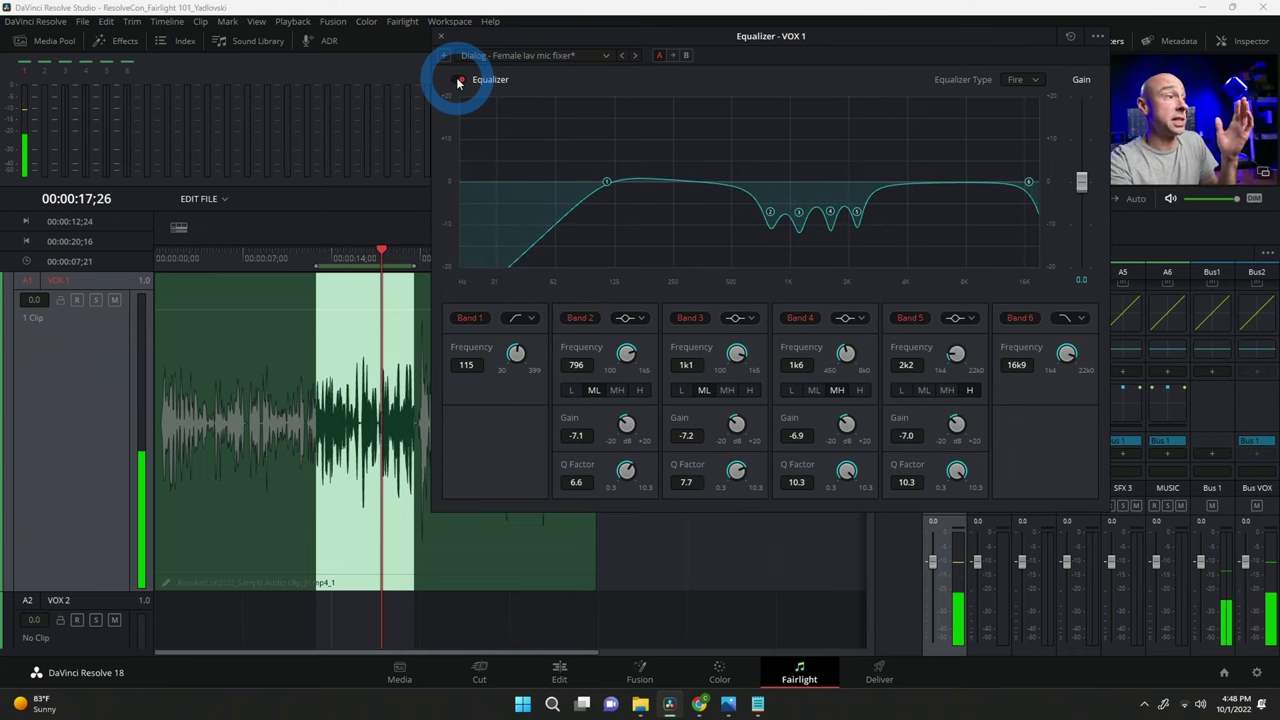
left_click(457, 81)
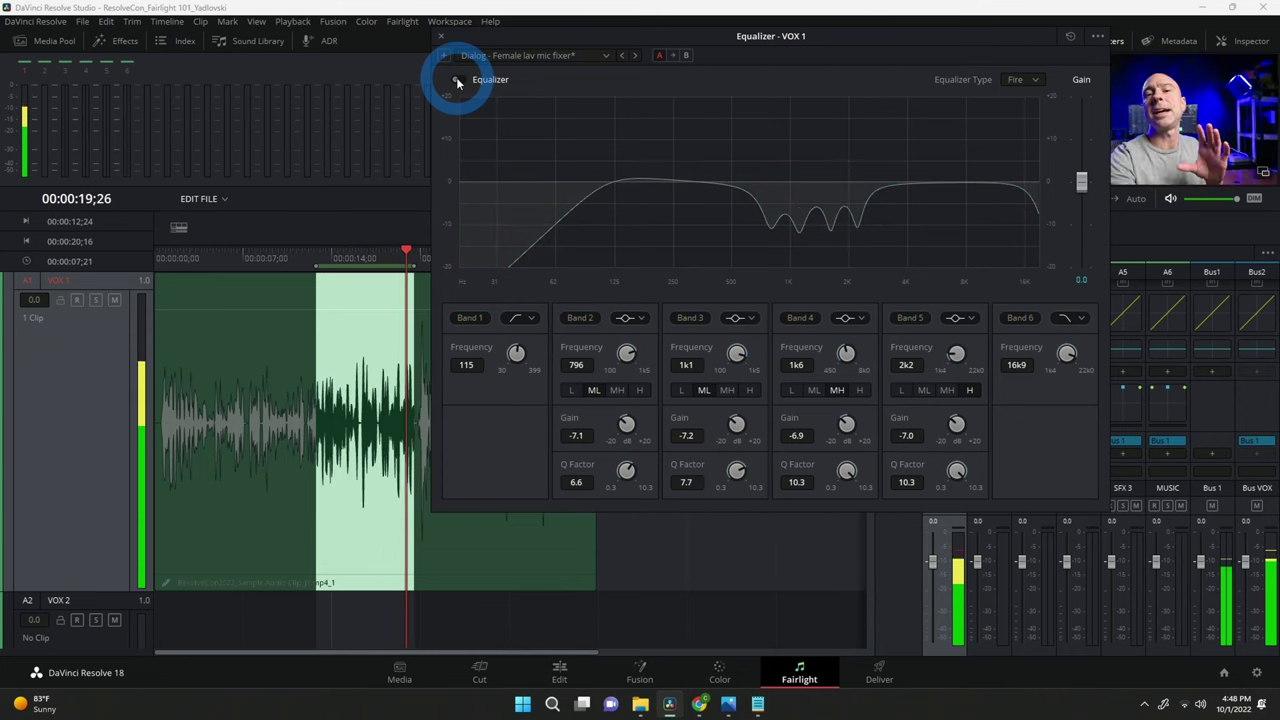
left_click(457, 81)
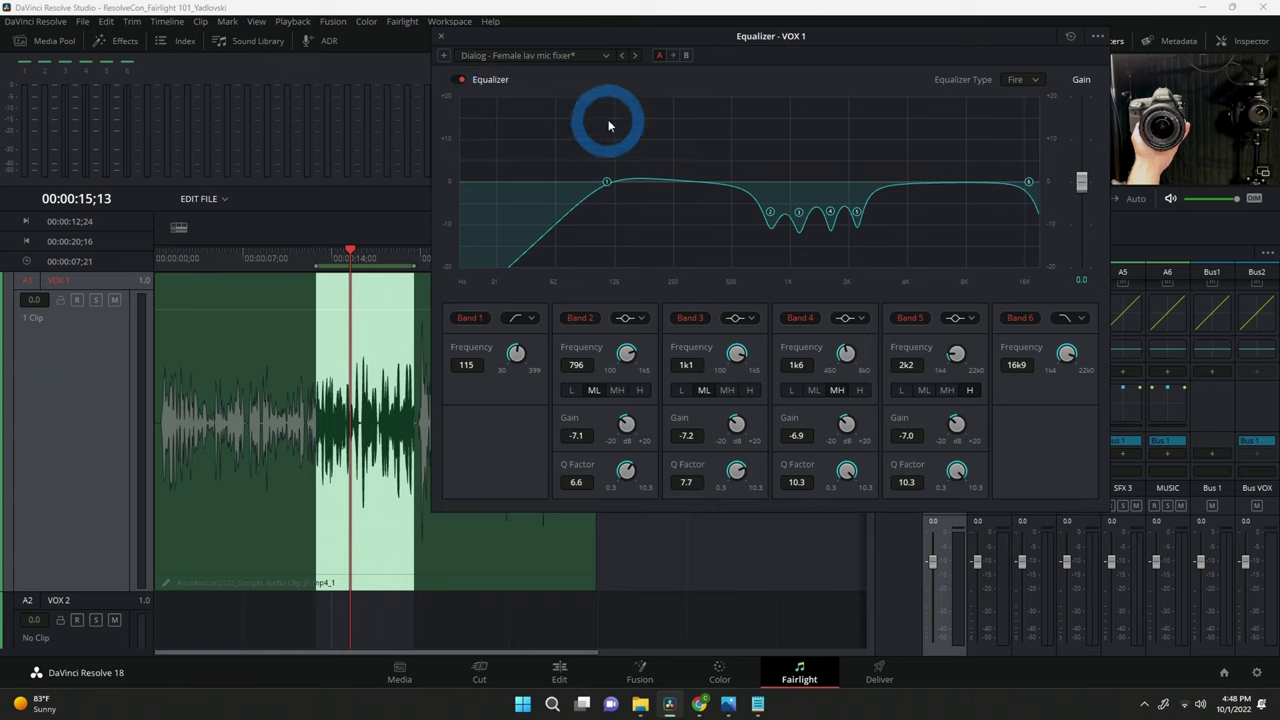
Look over the Equalizer presets without choosing a different one, and close the VOX 1 Equalizer.
left_click(606, 55)
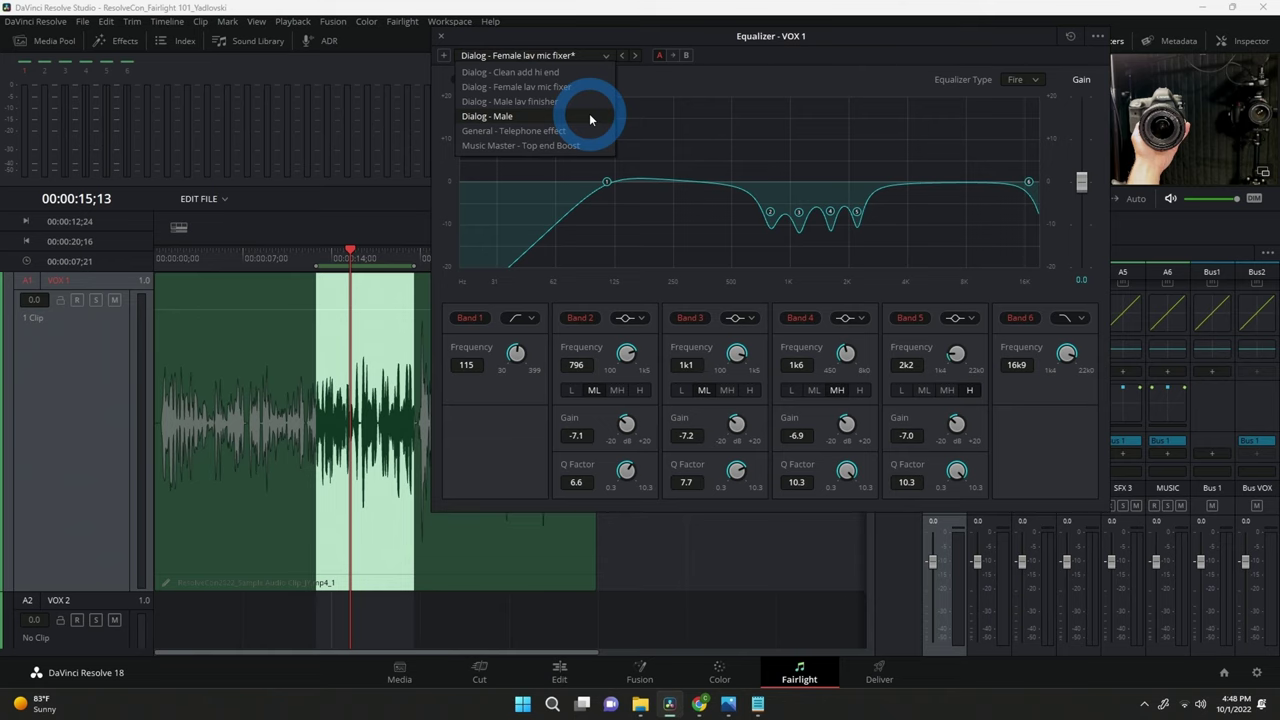
left_click(651, 108)
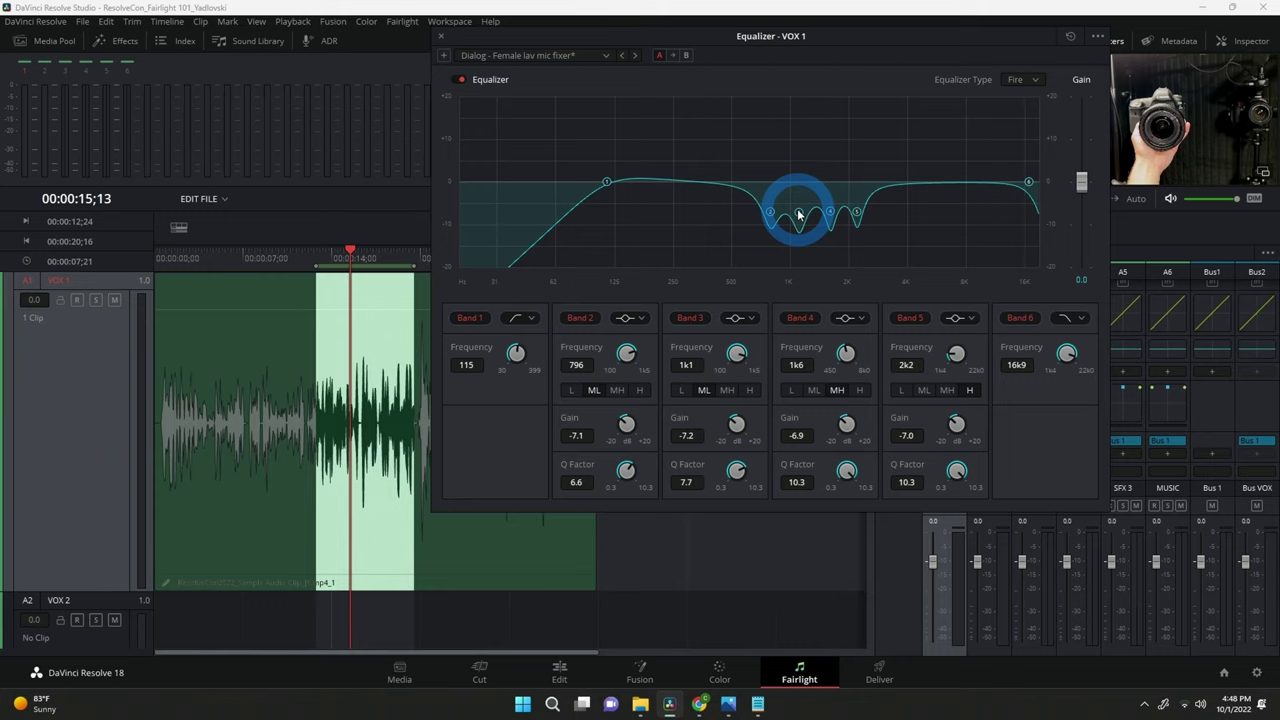
left_click(440, 40)
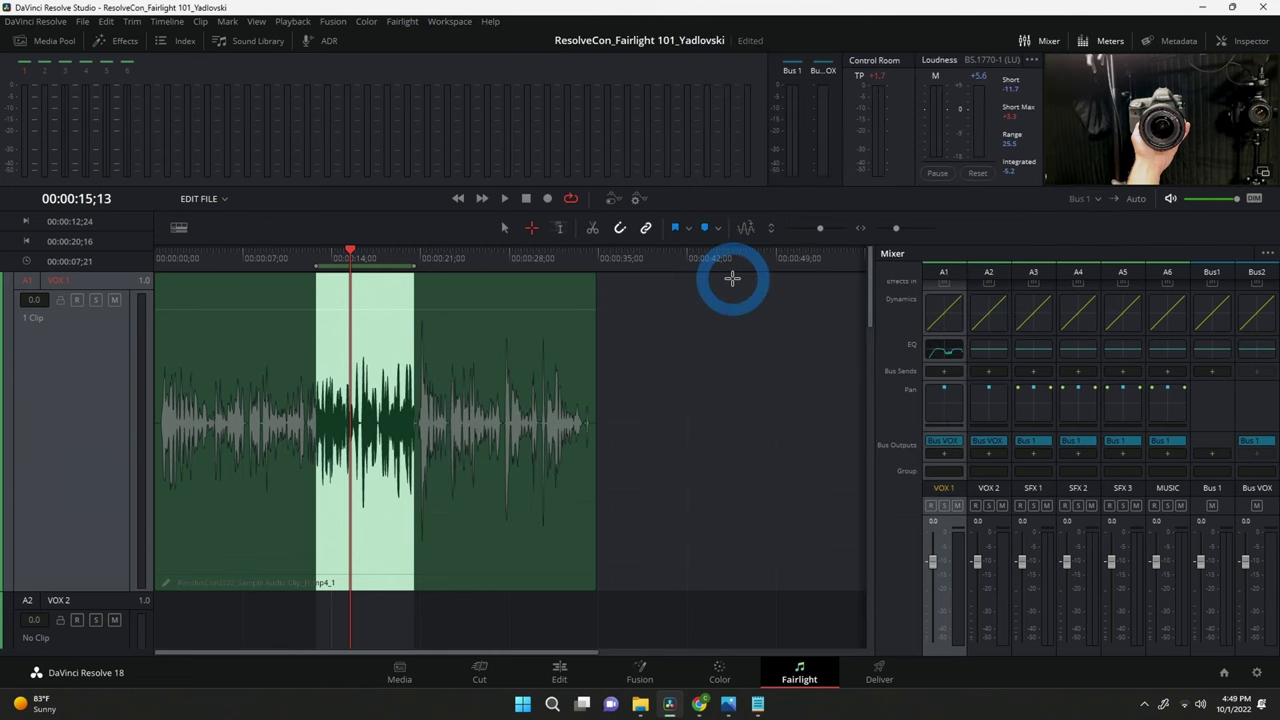
Open the Dynamics processor of VOX 1 and look over its presets, keeping Dialog - Compression.
double_click(950, 320)
left_click_drag(697, 93, 934, 84)
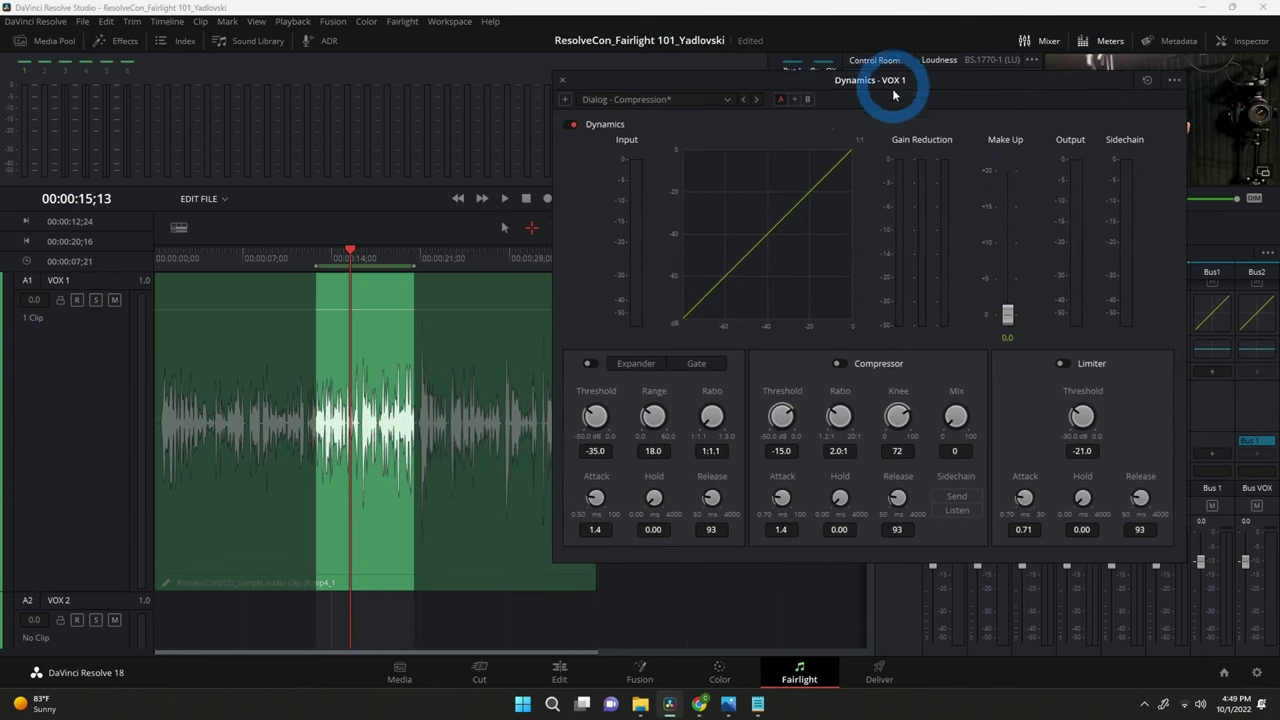
left_click(728, 101)
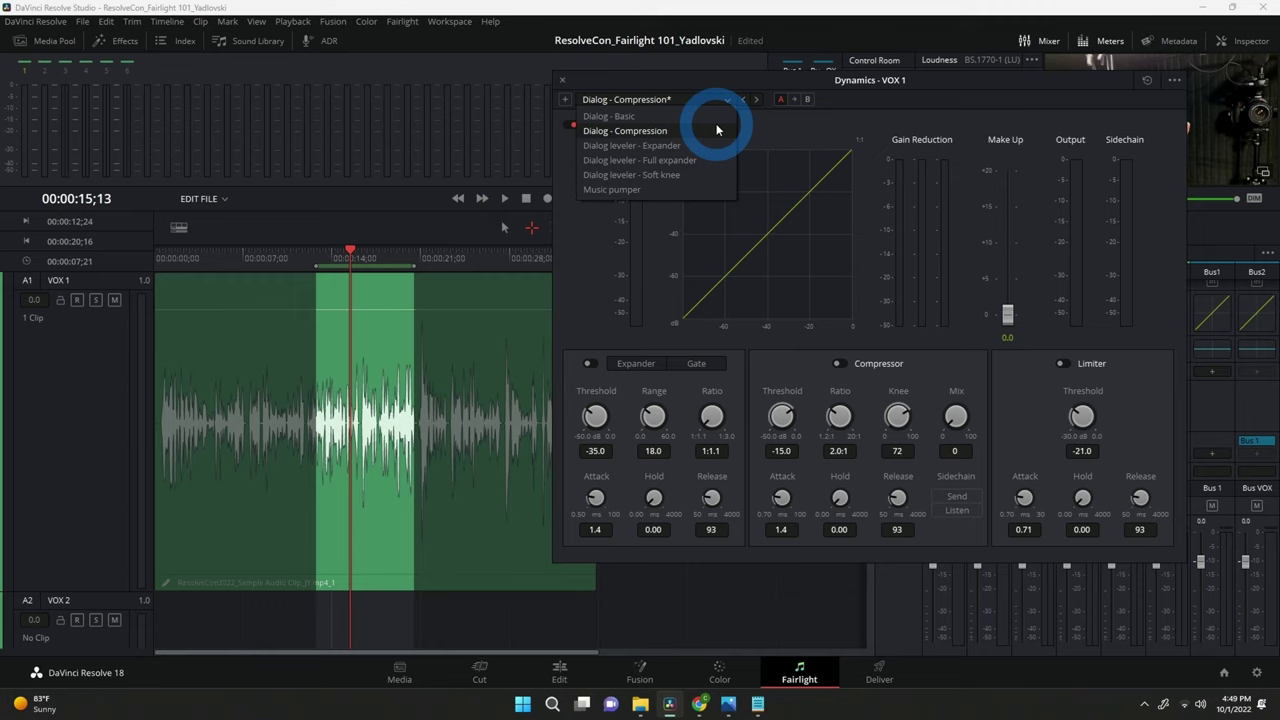
left_click(866, 110)
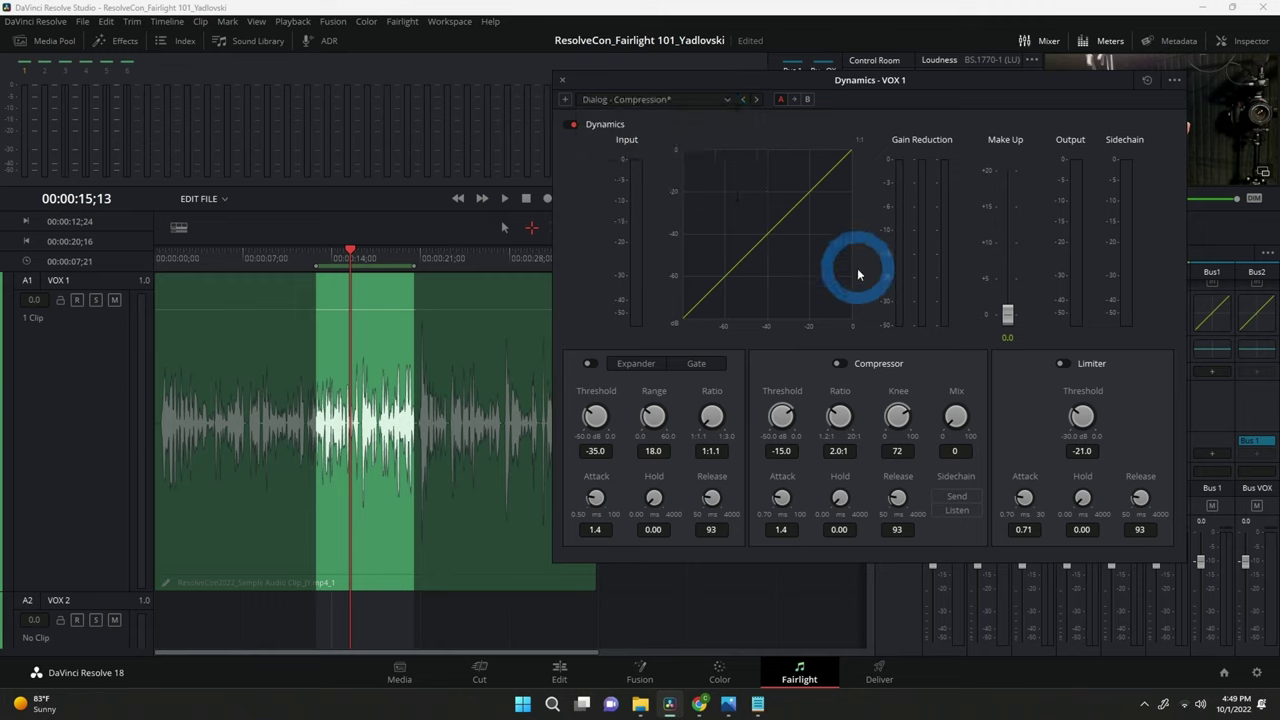
Enable the compressor in the VOX 1 Dynamics and lower its threshold to -19.9 dB.
left_click(839, 364)
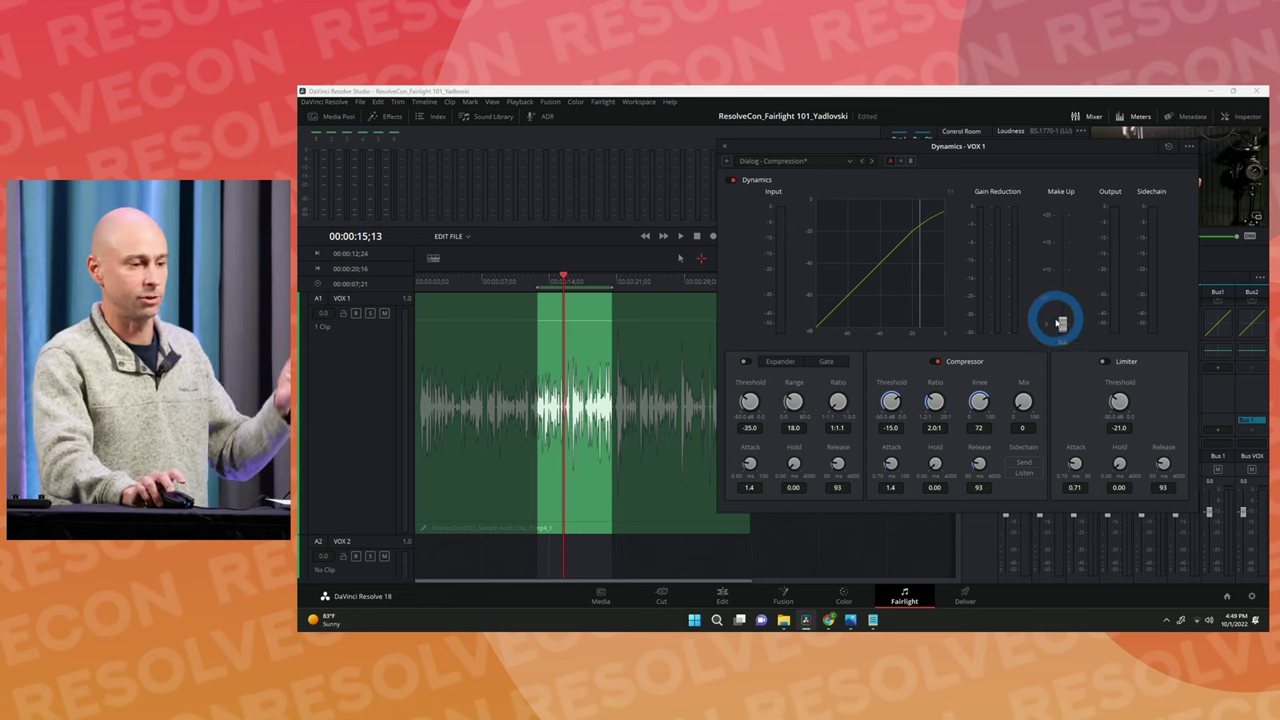
mouse_move(1058, 311)
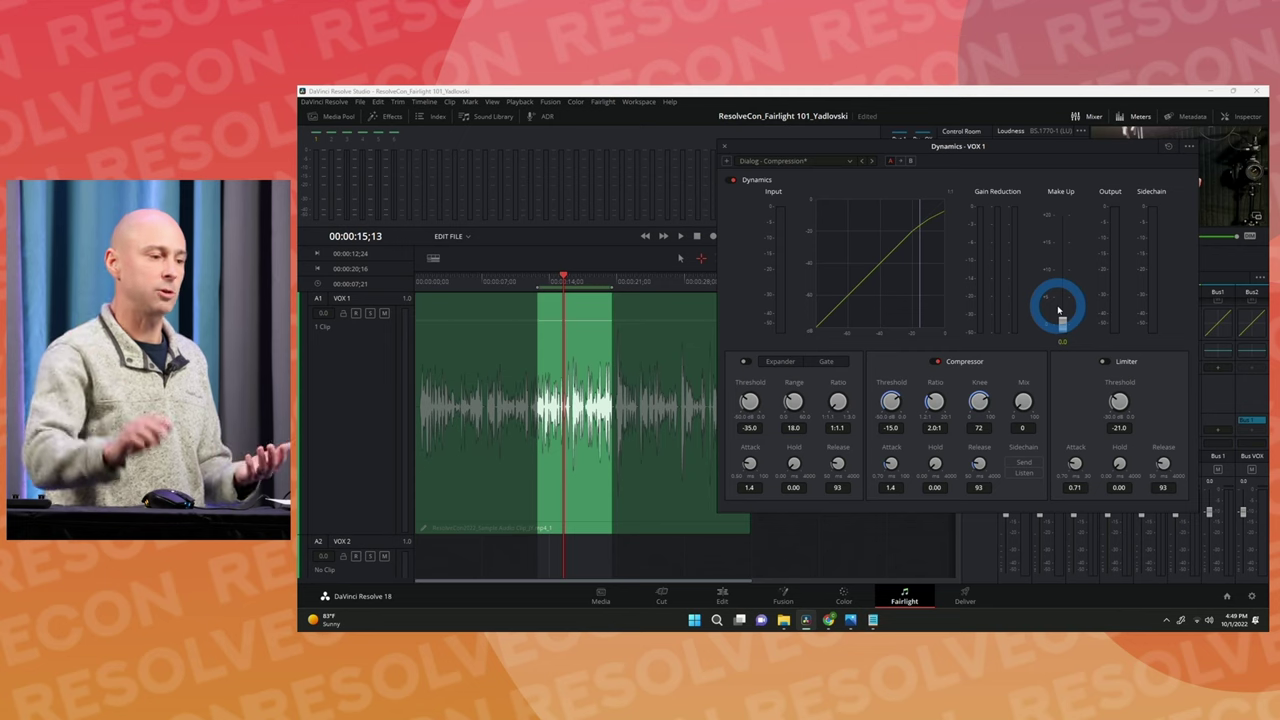
mouse_move(1063, 322)
left_mouse_down()
mouse_move(1063, 295)
mouse_move(1061, 334)
left_mouse_up()
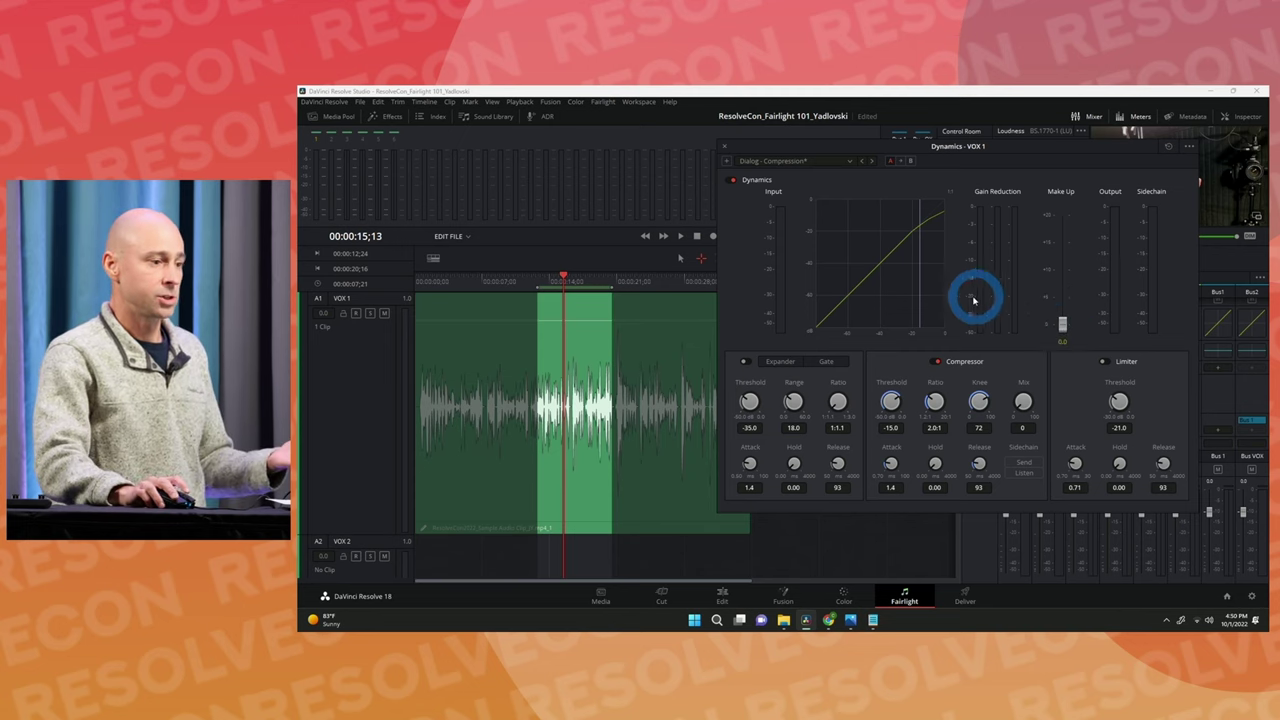
left_click(938, 362)
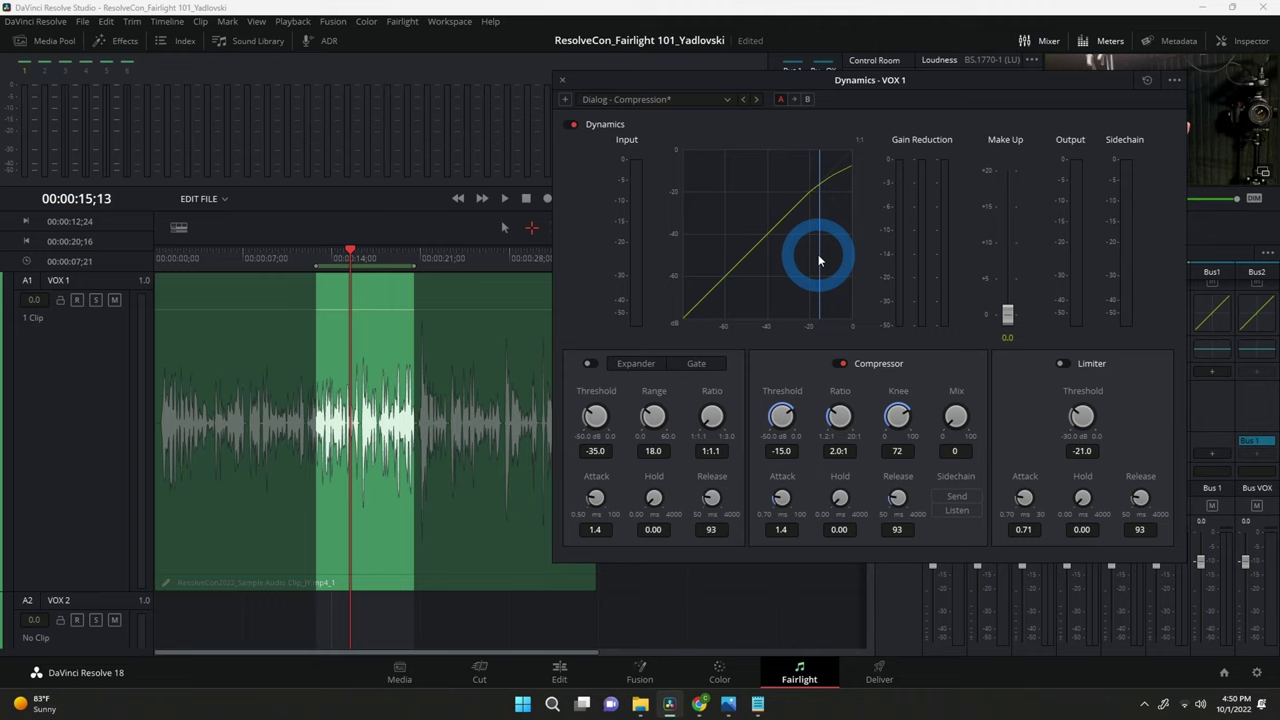
left_click_drag(783, 414, 759, 425)
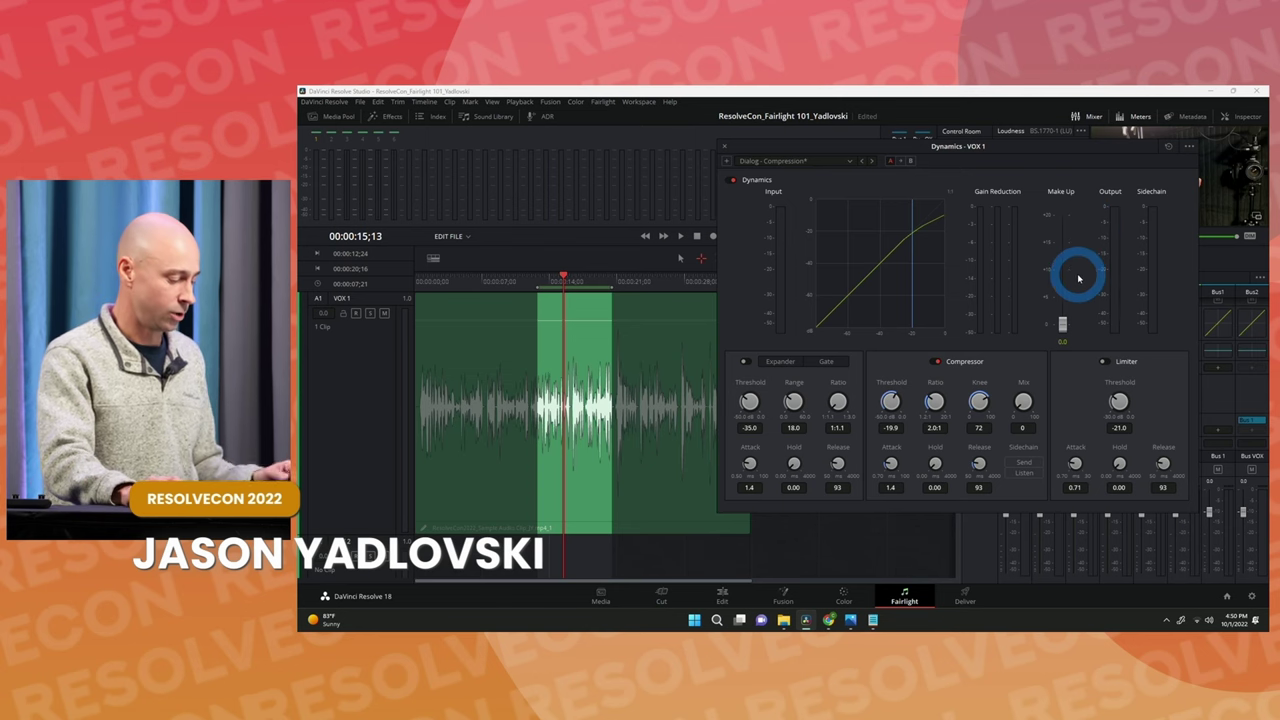
Extend the selected range's end to 00:00:22;25 and raise the Dynamics make-up gain to 5.0 dB while playing it.
left_click(613, 284)
left_click_drag(613, 284, 643, 289)
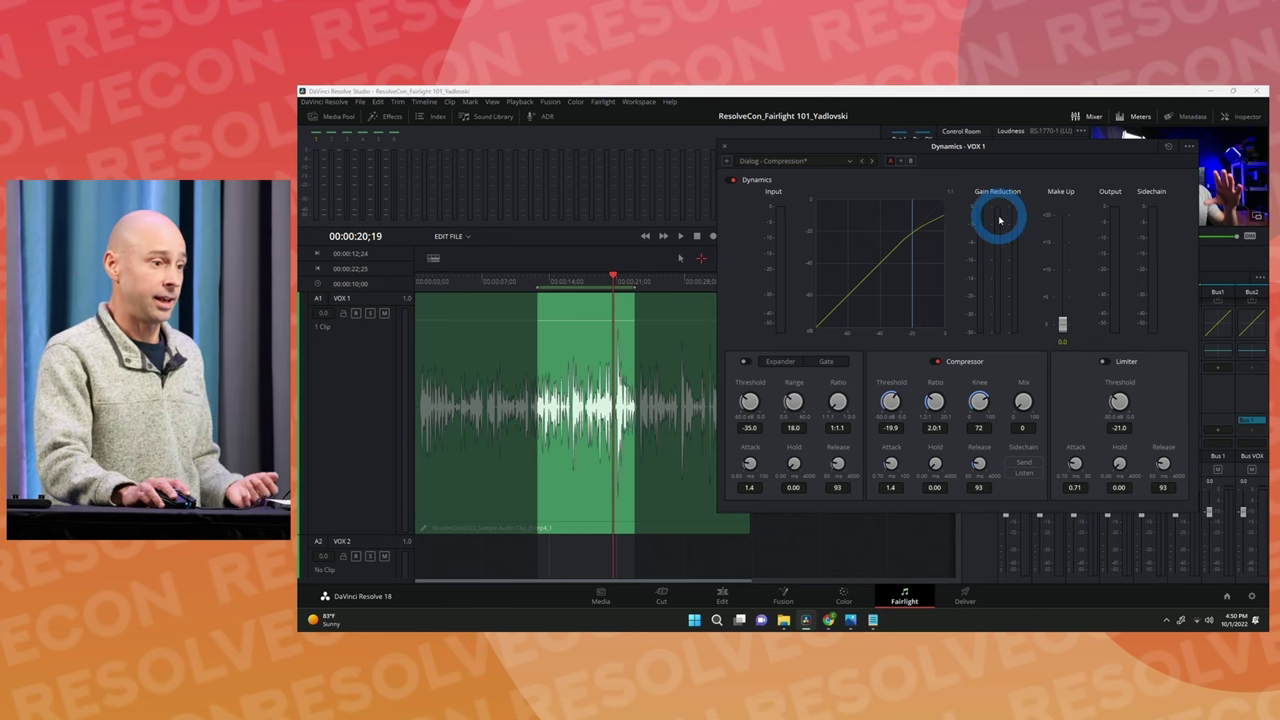
key("space")
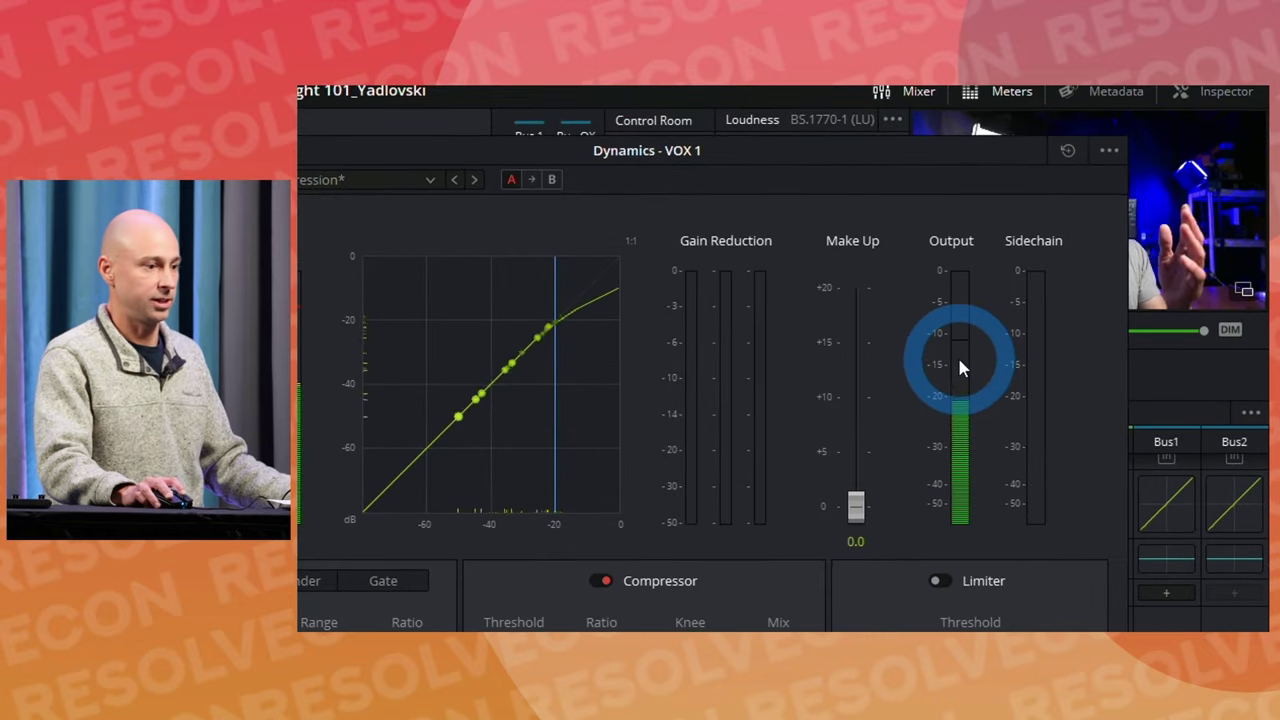
left_click_drag(855, 505, 855, 500)
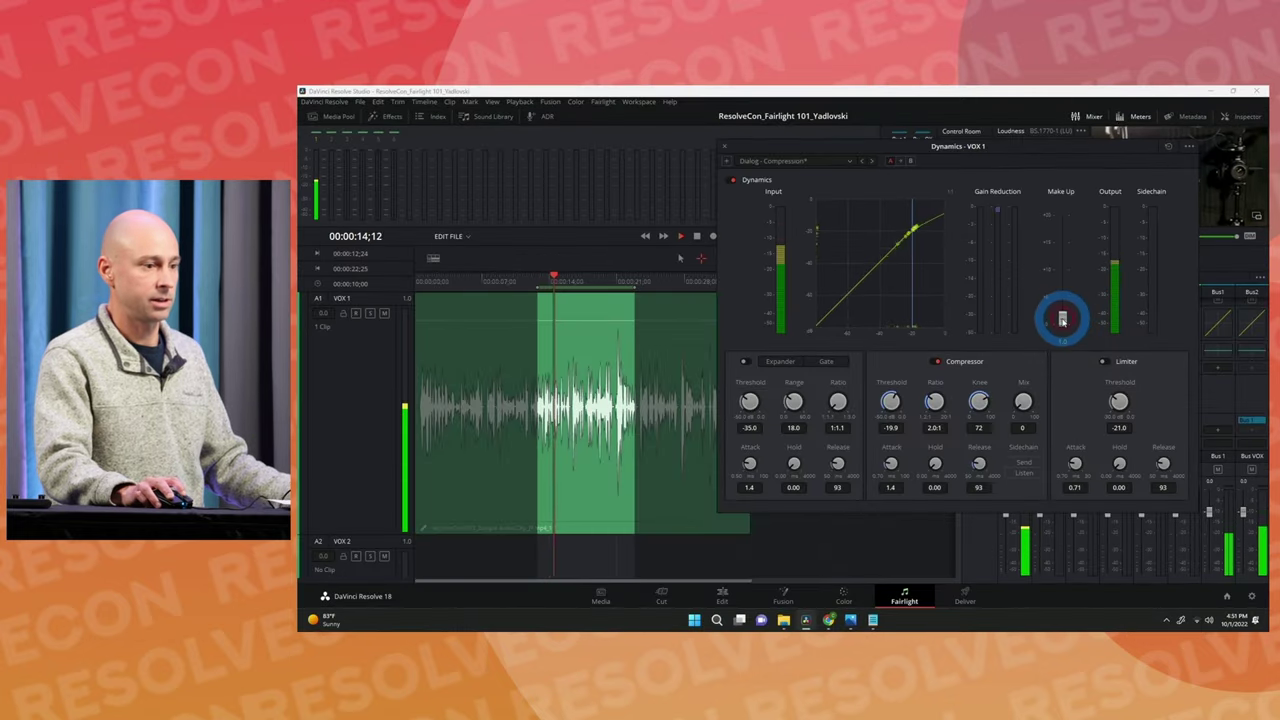
left_click_drag(1062, 318, 1062, 300)
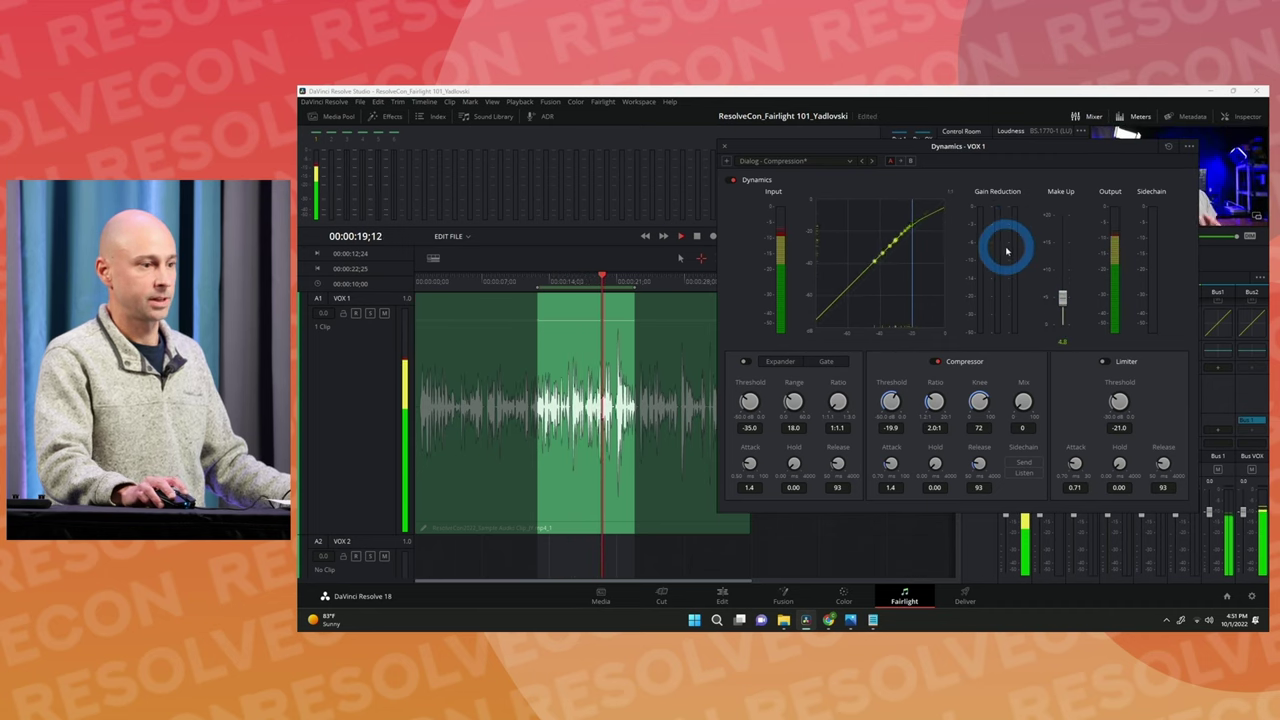
key("space")
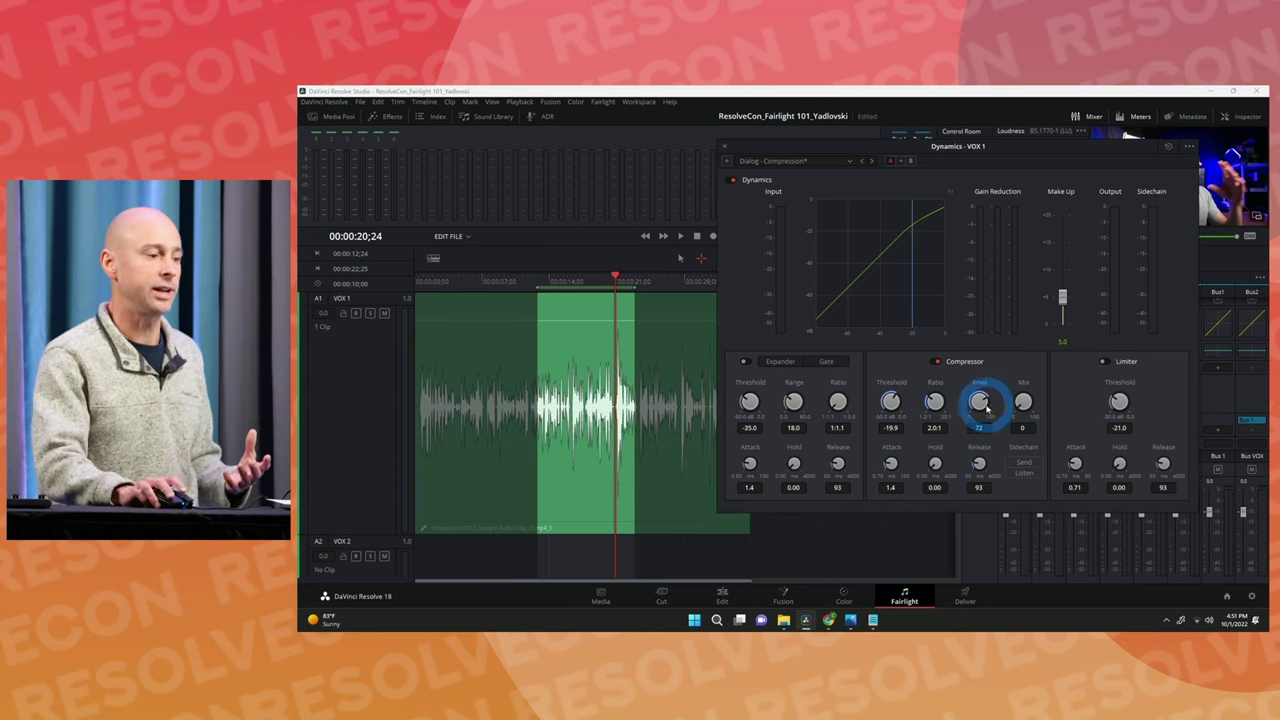
Enable the expander, try Gate mode, and return to Expander mode with range 11.4 and ratio 1:1.3.
left_click(743, 361)
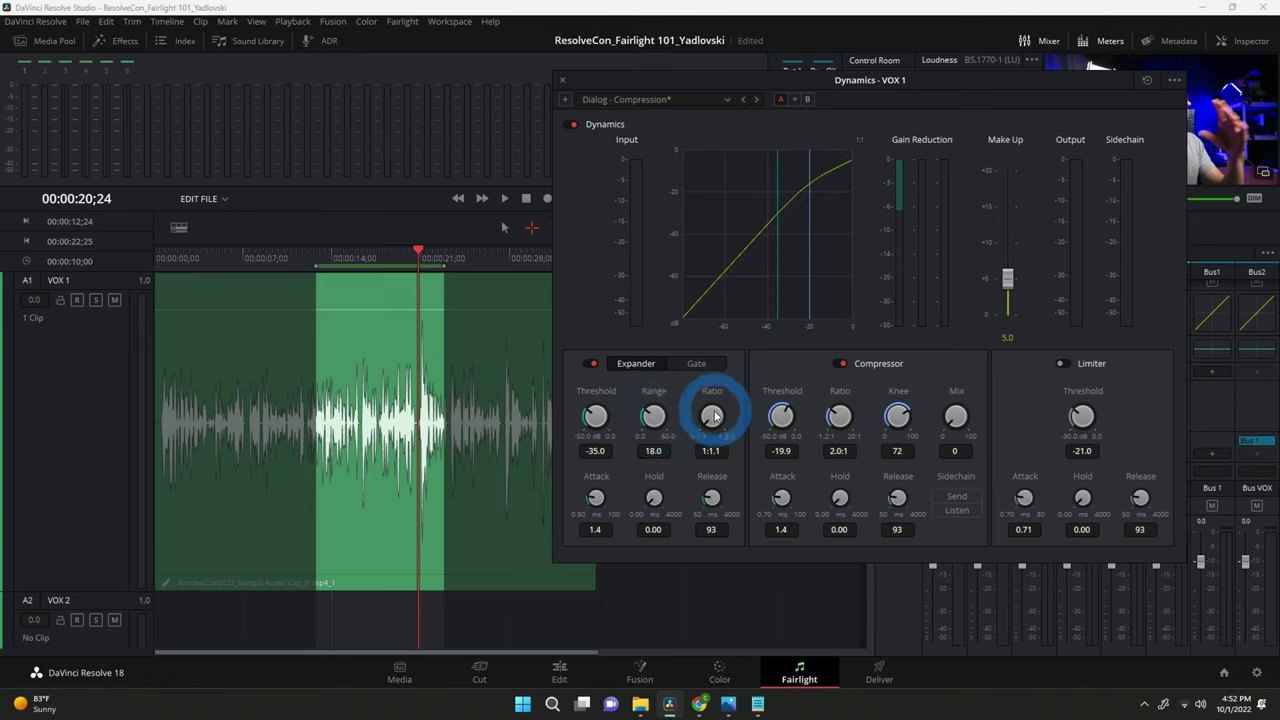
left_click_drag(710, 418, 722, 408)
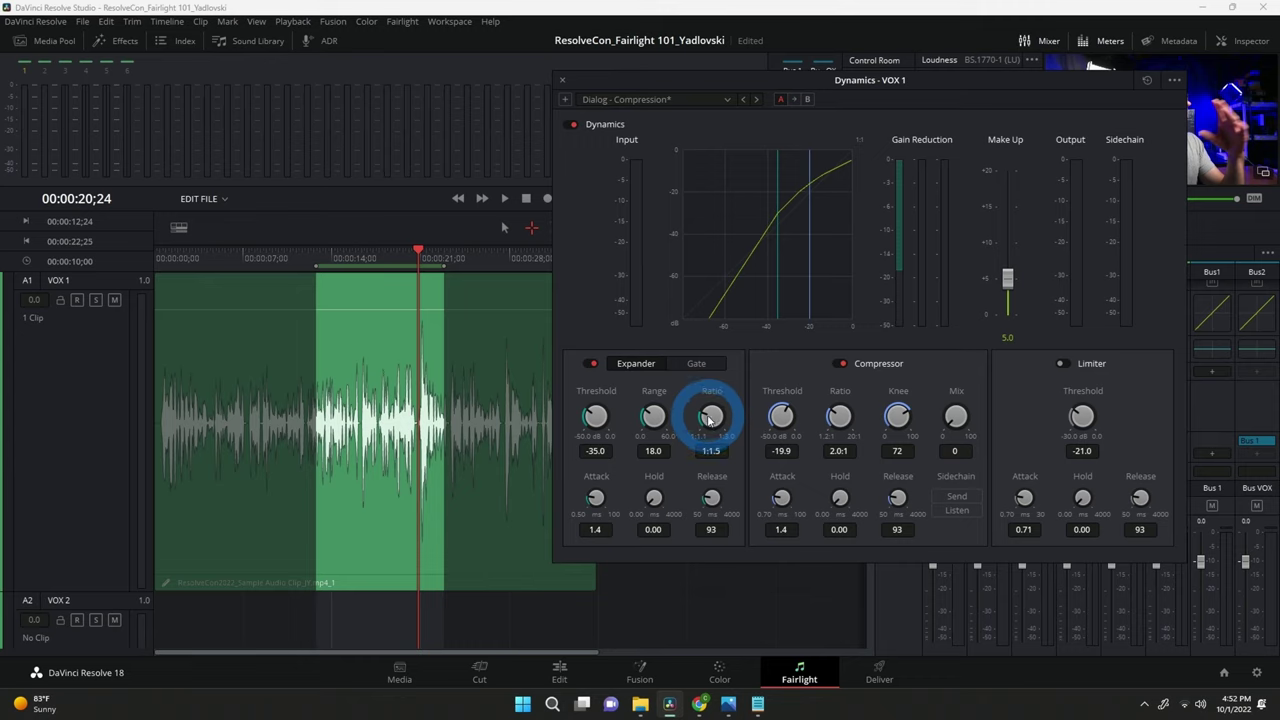
left_click(696, 364)
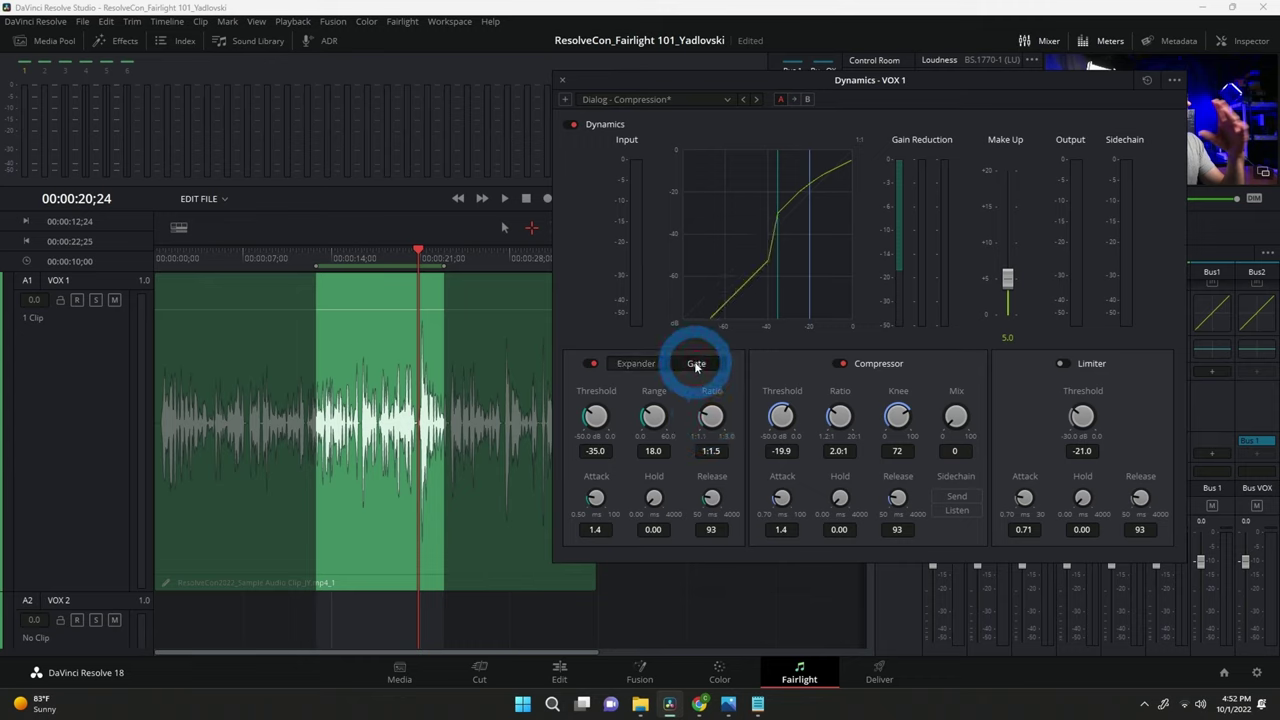
mouse_move(653, 416)
left_mouse_down()
mouse_move(740, 418)
mouse_move(674, 414)
mouse_move(655, 428)
left_mouse_up()
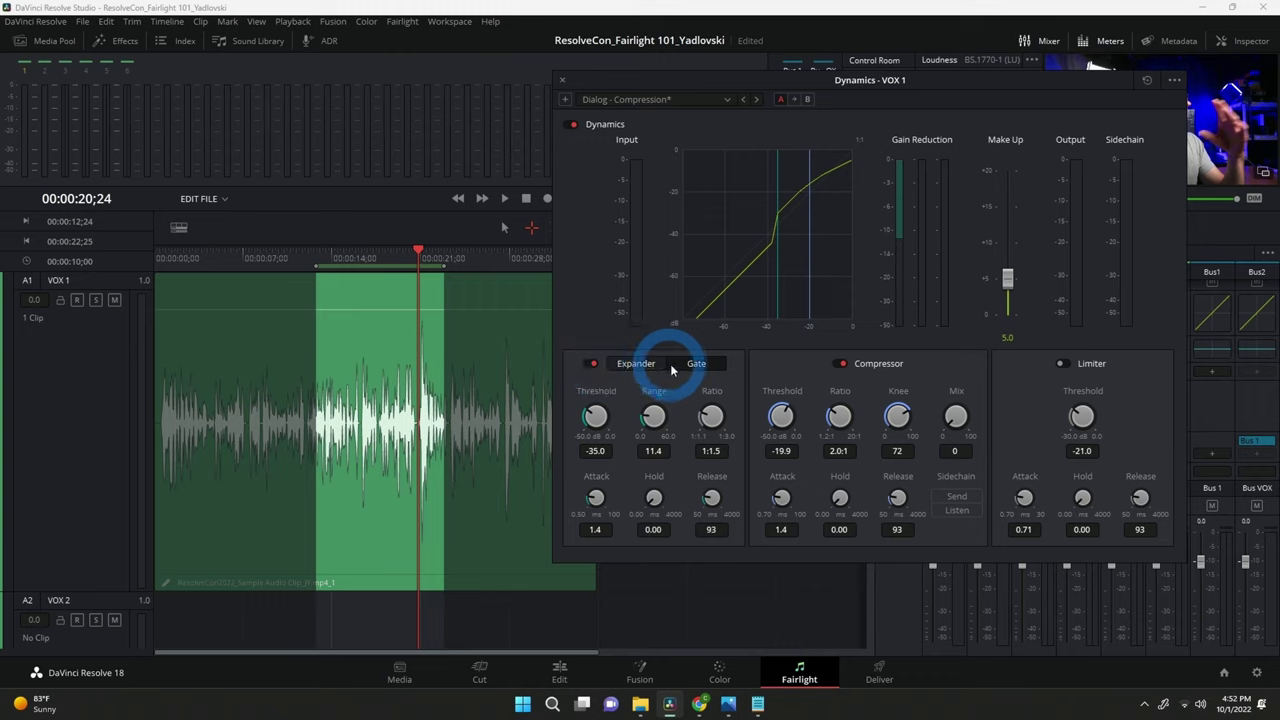
left_click(650, 364)
left_click_drag(708, 416, 693, 430)
Play the selected VOX 1 range while raising the make-up gain to 5.8 dB, and close the Dynamics window.
key("space")
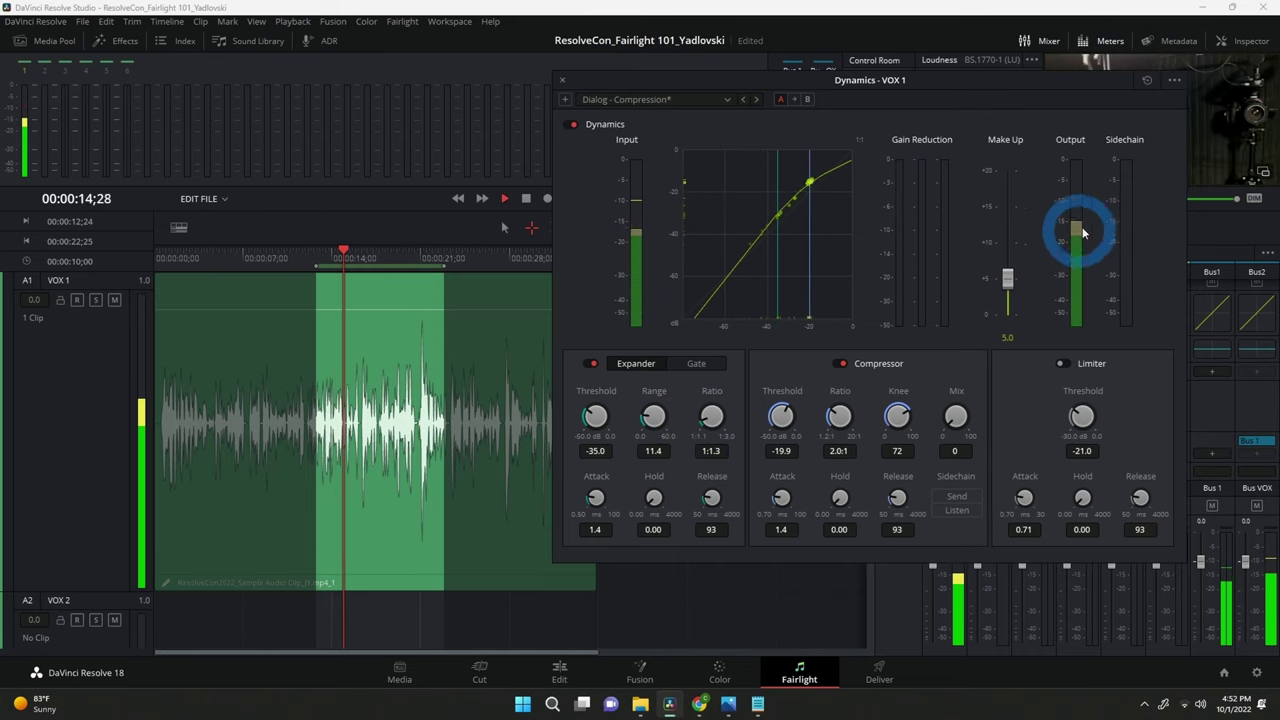
left_click_drag(1021, 249, 1021, 241)
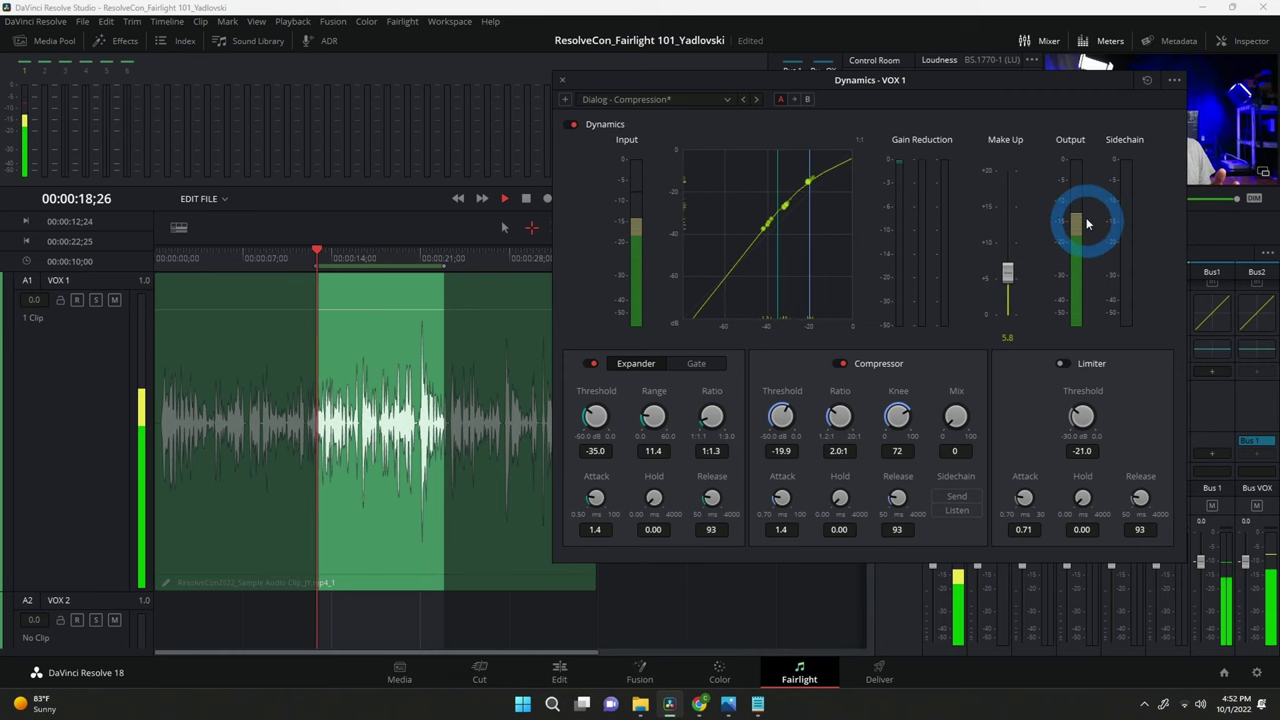
key("space")
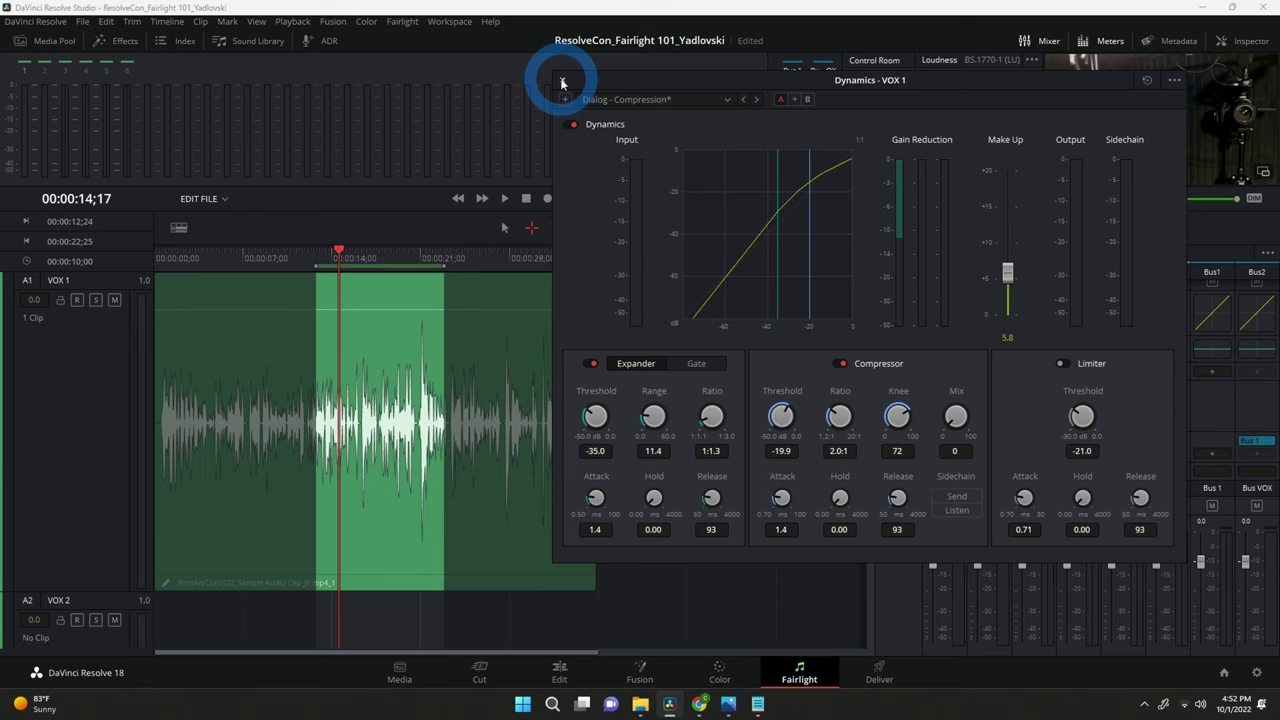
left_click(562, 82)
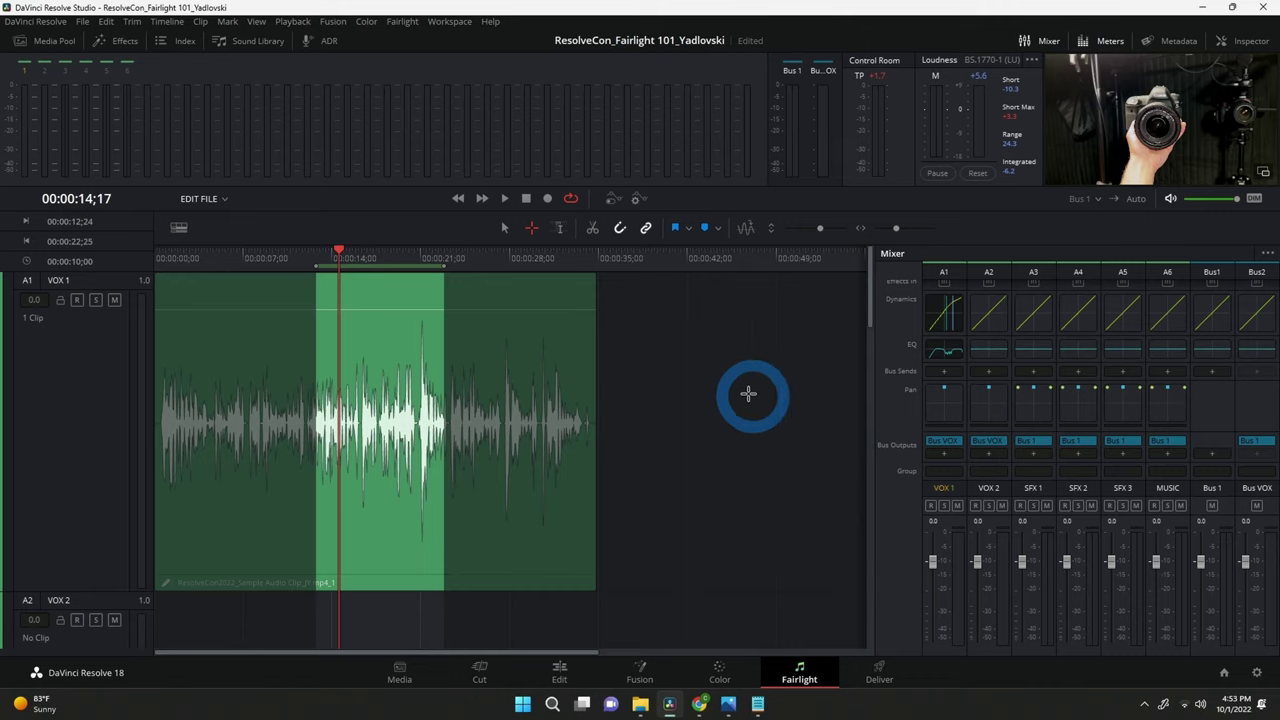
Add the Multiband Compressor effect to the VOX 1 track in the mixer.
scroll(945, 375, "up", 3)
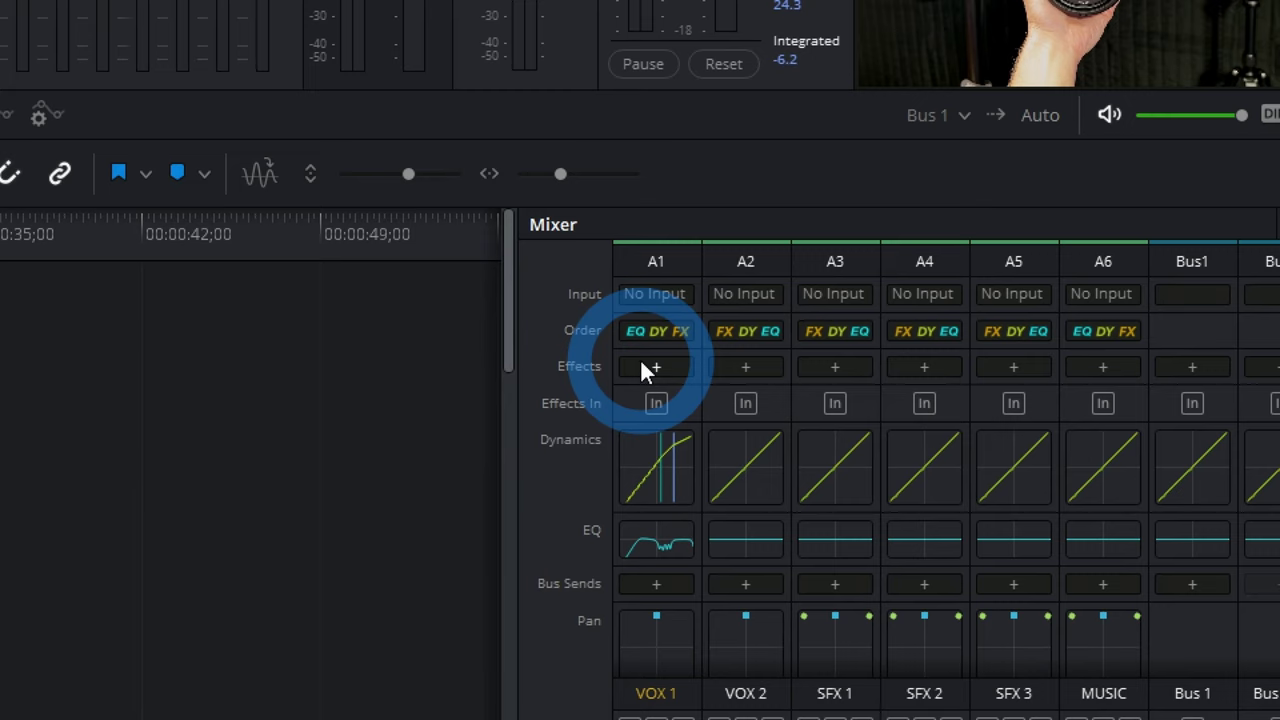
left_click(645, 366)
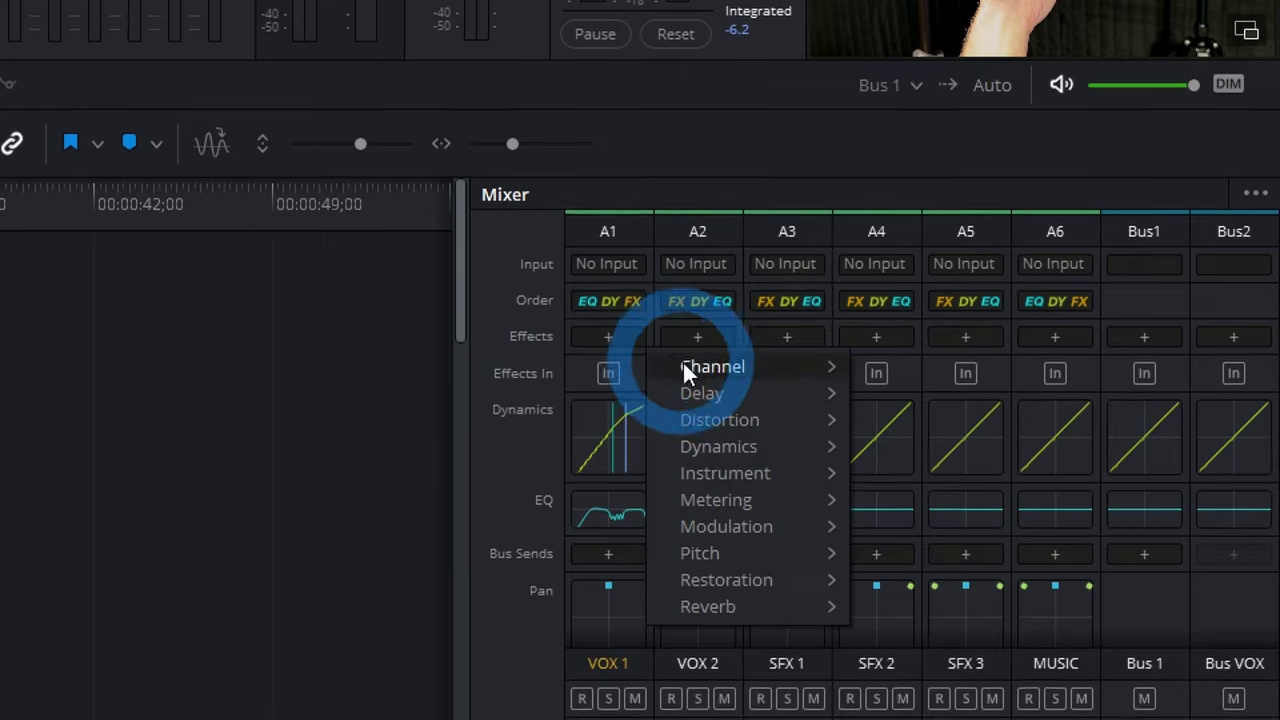
mouse_move(750, 446)
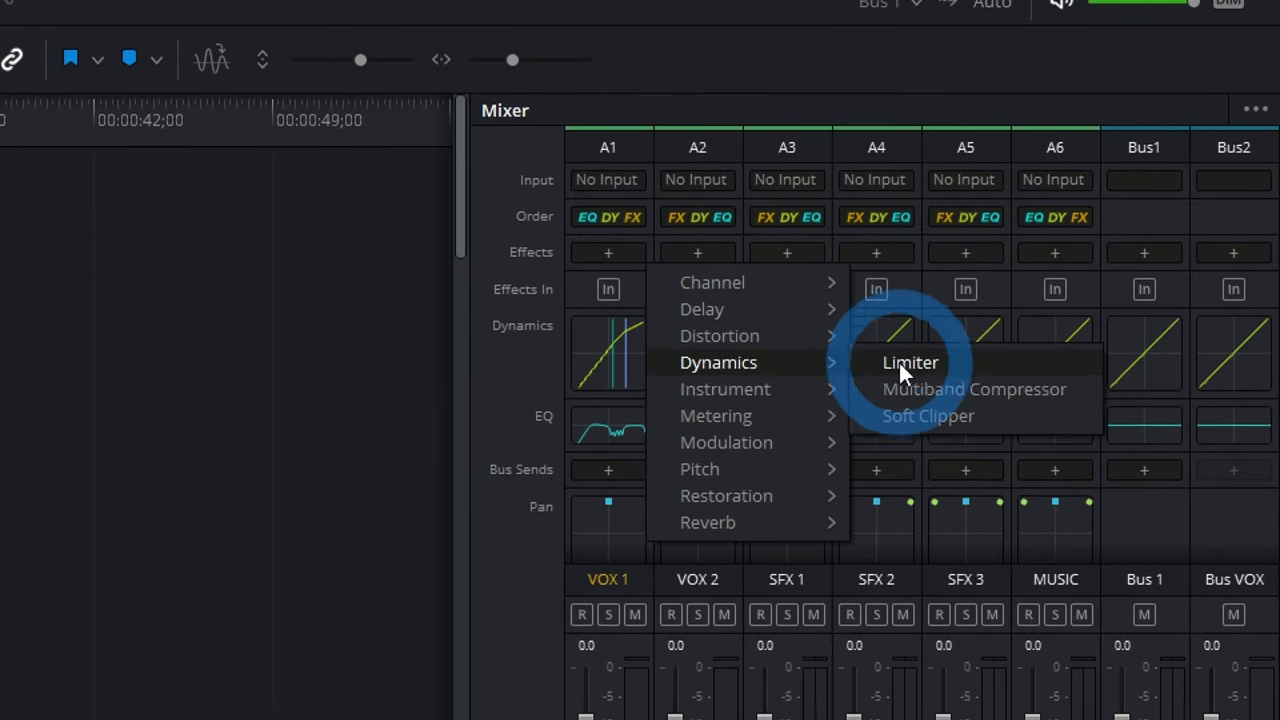
left_click(926, 388)
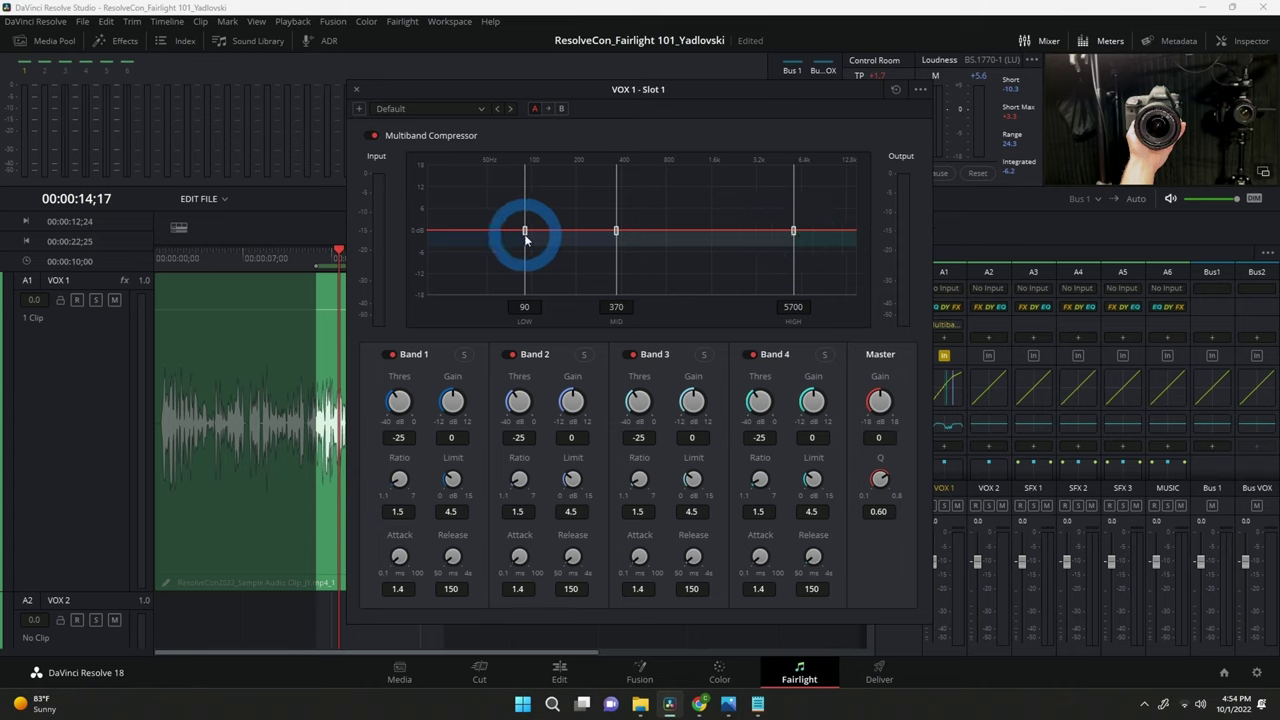
Set the Multiband Compressor's crossover frequencies to low 112 Hz, mid 423 Hz and high 3520 Hz.
left_click_drag(524, 231, 538, 231)
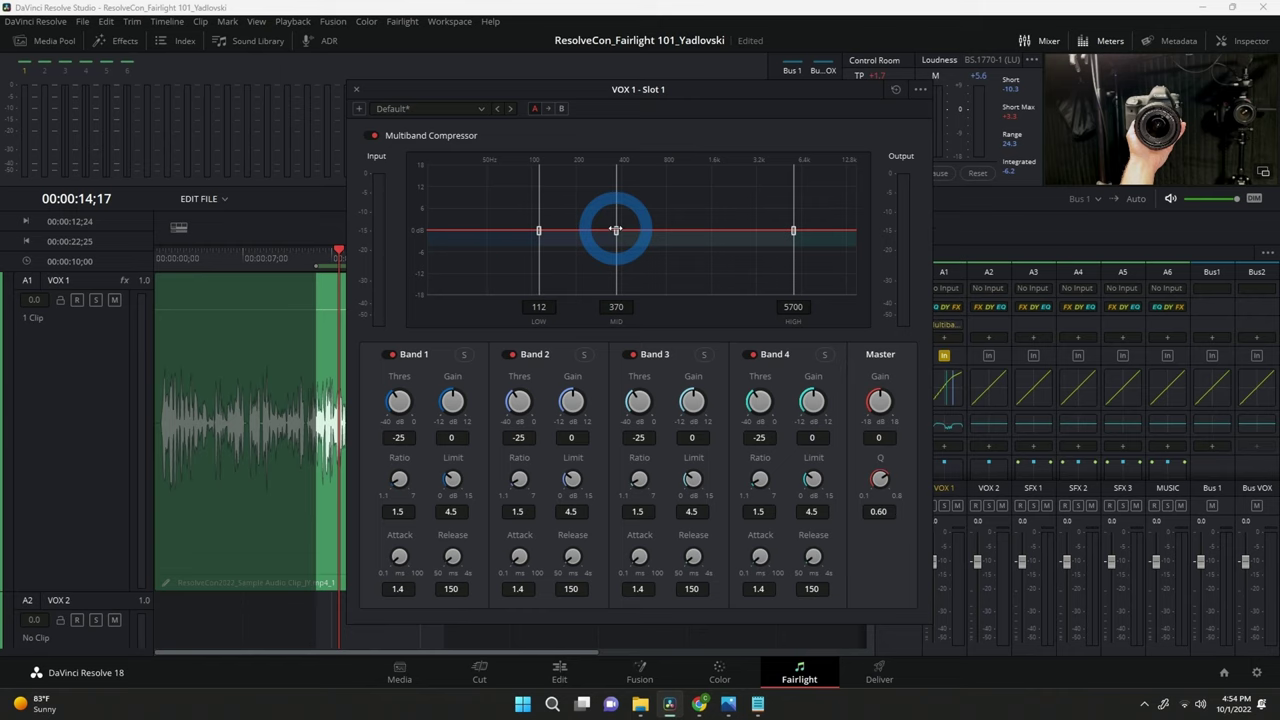
left_click_drag(616, 231, 614, 231)
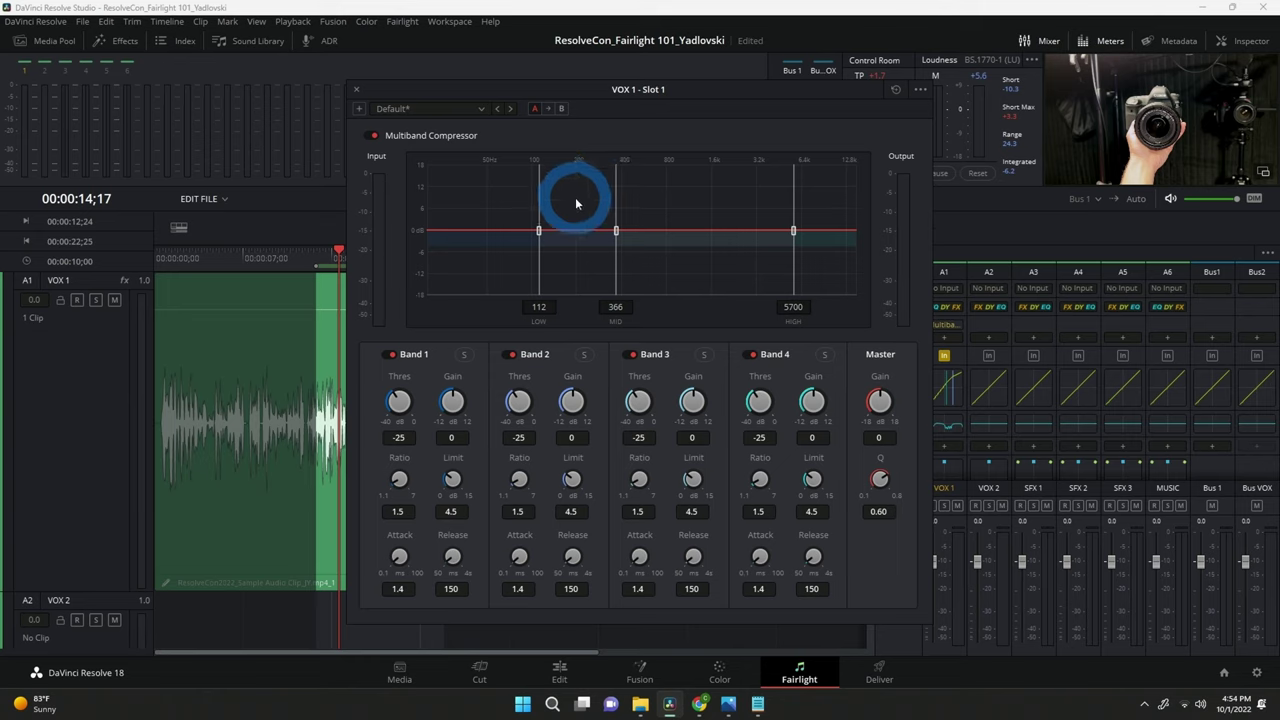
left_click_drag(616, 231, 625, 231)
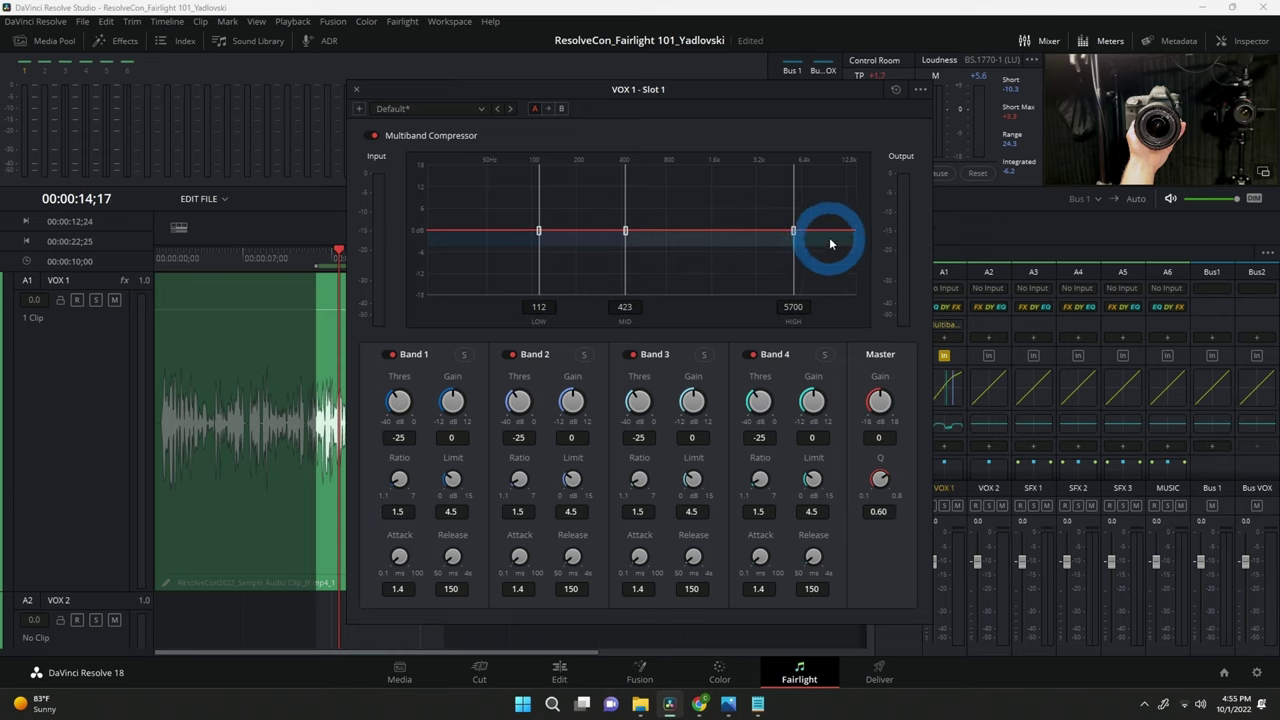
left_click_drag(792, 231, 762, 231)
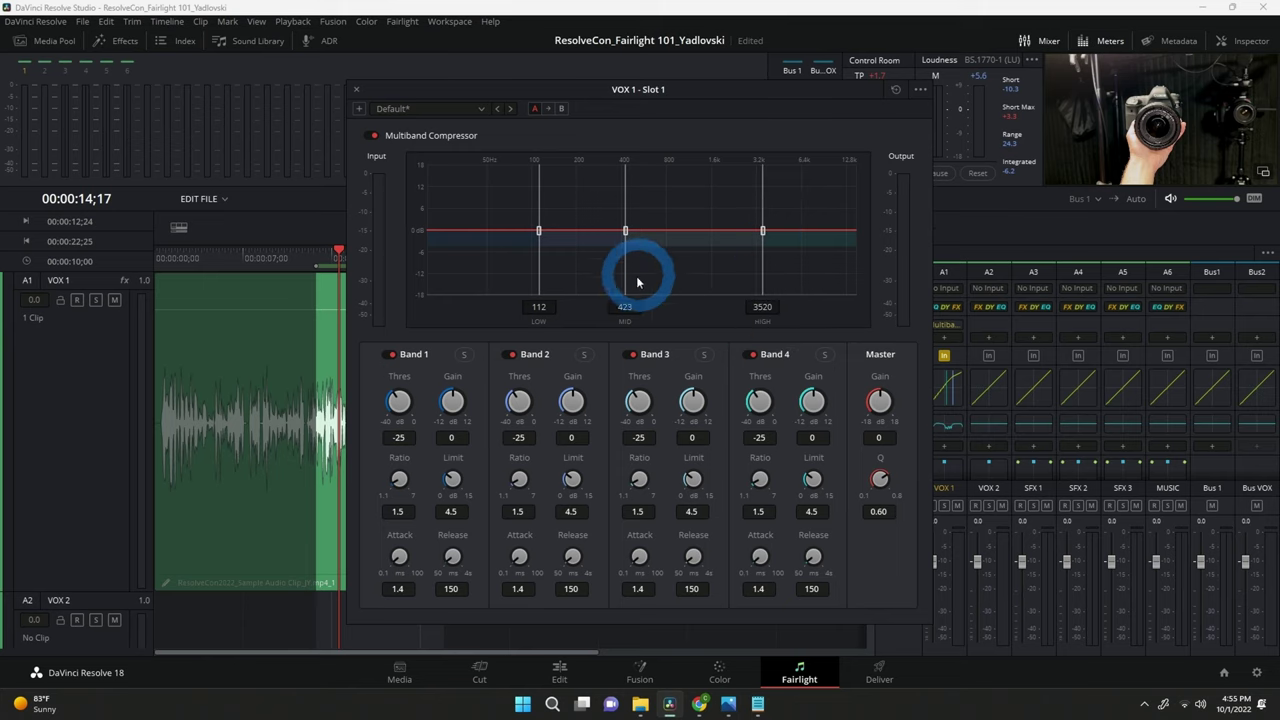
Move the Multiband Compressor clear of the selected range, set the mid crossover to 459 Hz, and loop the range.
left_click_drag(520, 89, 655, 49)
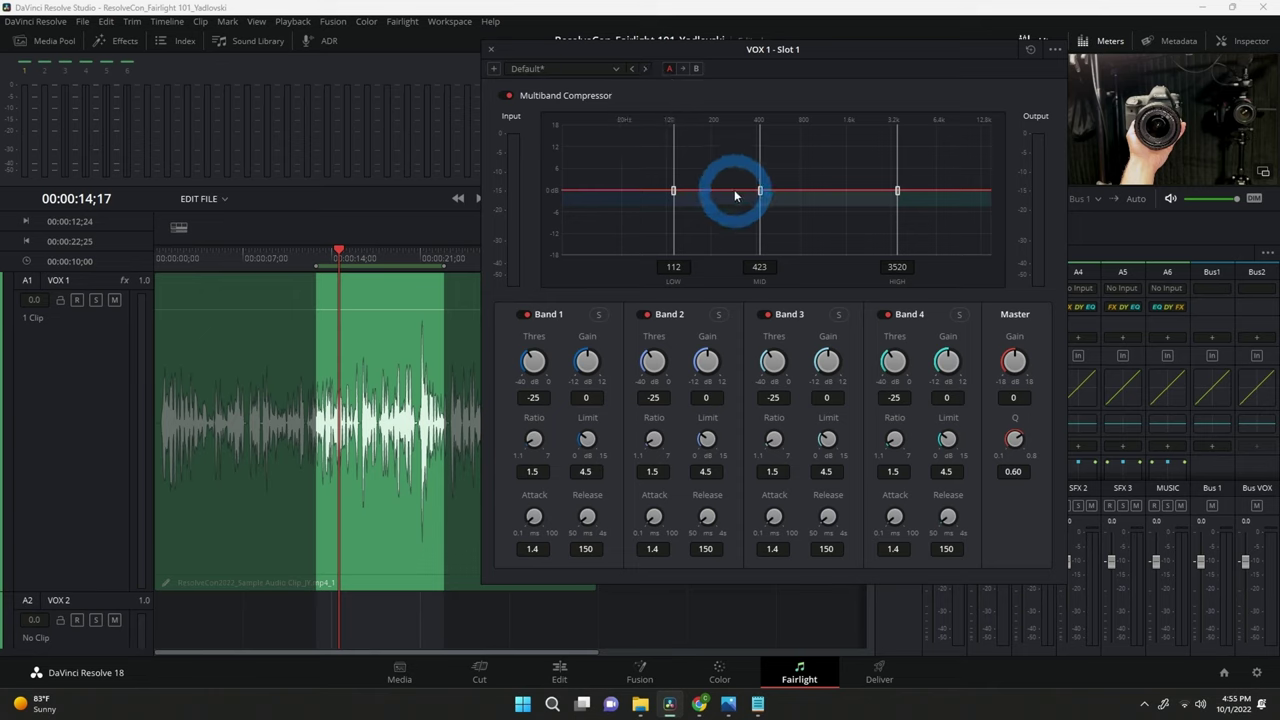
mouse_move(760, 190)
left_mouse_down()
mouse_move(782, 190)
mouse_move(765, 198)
left_mouse_up()
left_click_drag(711, 368, 718, 330)
left_click(416, 292)
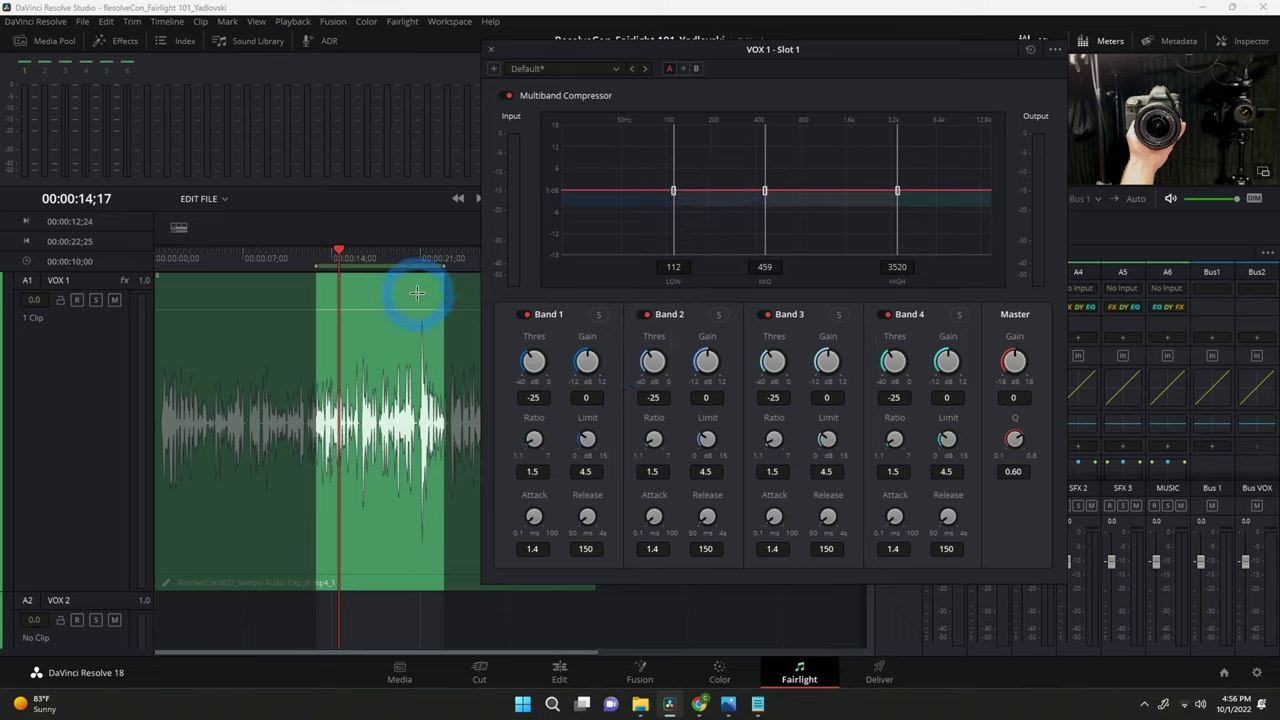
key("alt+slash")
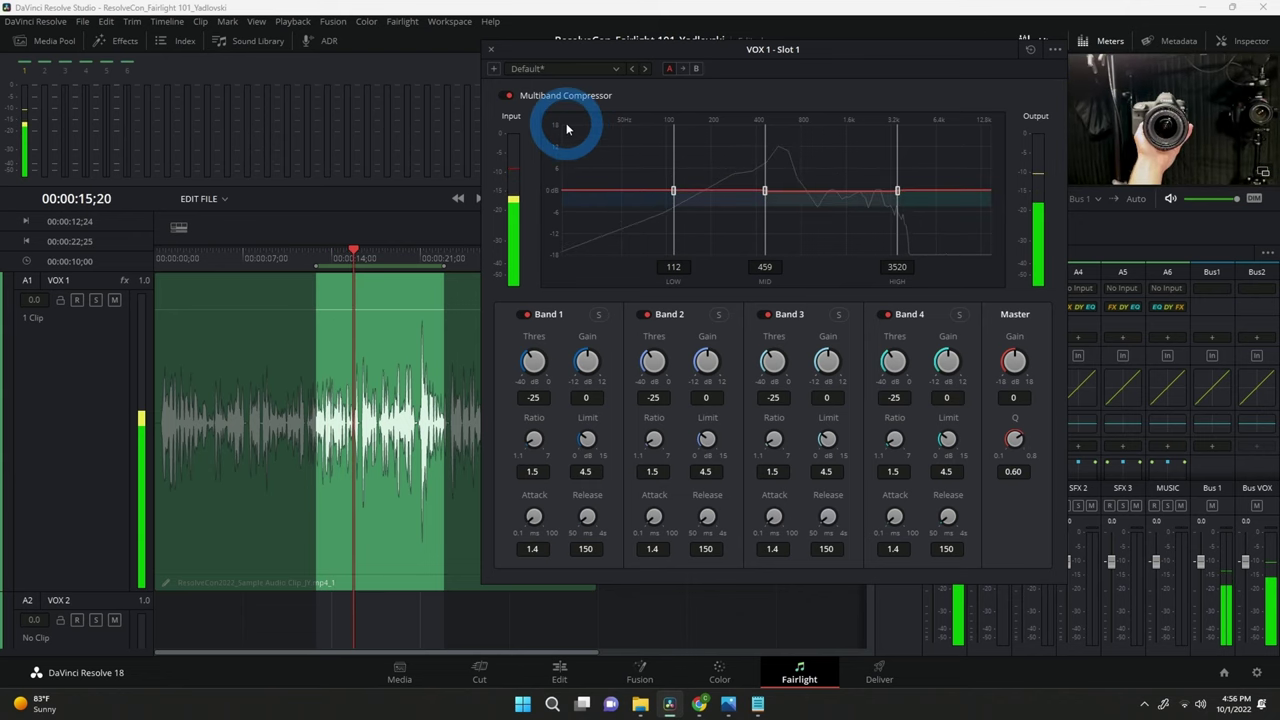
Compare the looped voice with the Multiband Compressor bypassed and active, and raise its master gain to 1.6 dB.
left_click(508, 95)
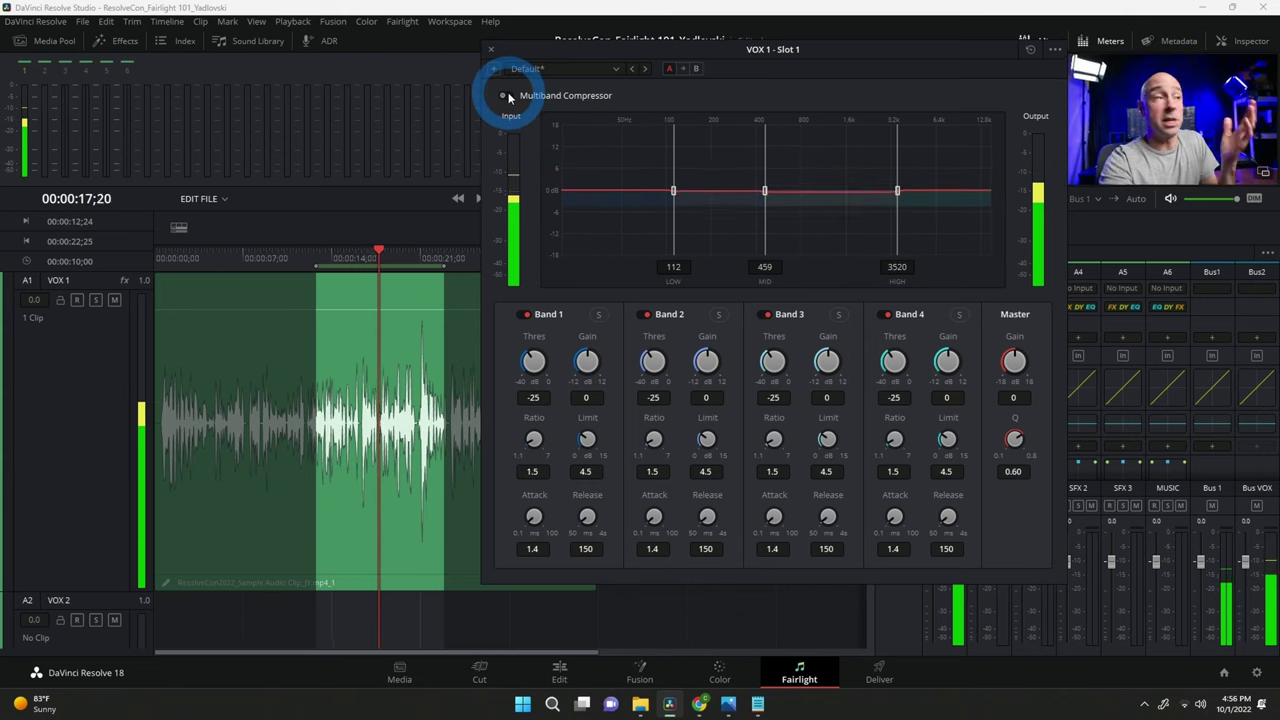
left_click(508, 95)
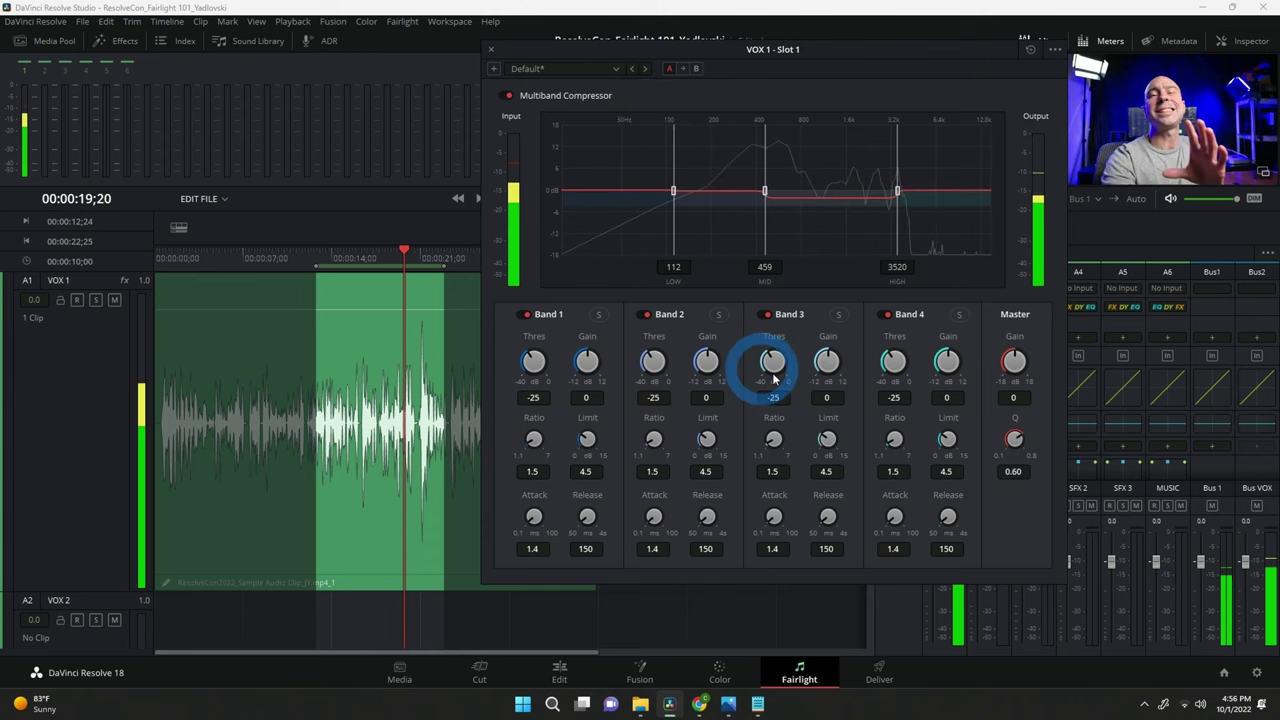
left_click_drag(1013, 362, 1016, 352)
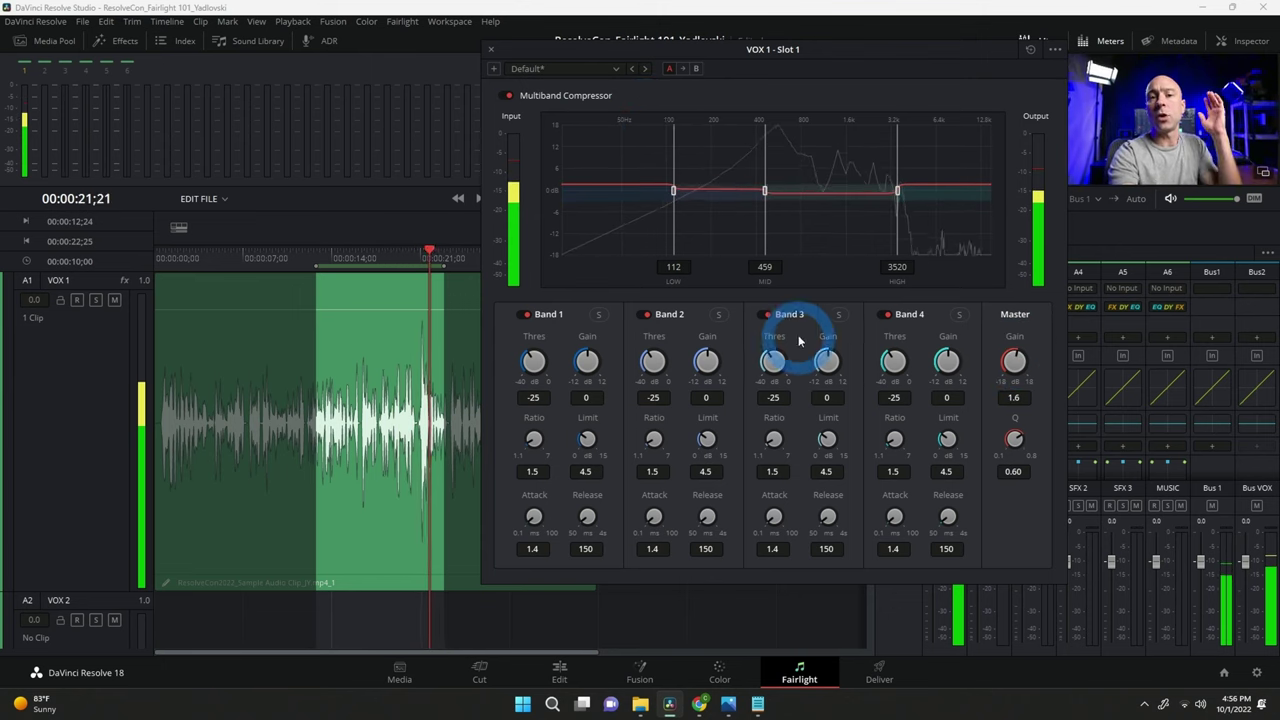
Set the Multiband Compressor gains to 4.5 dB for Band 2, 2.1 dB for Band 3 and -3 dB for Band 4 during playback.
left_click_drag(705, 360, 716, 366)
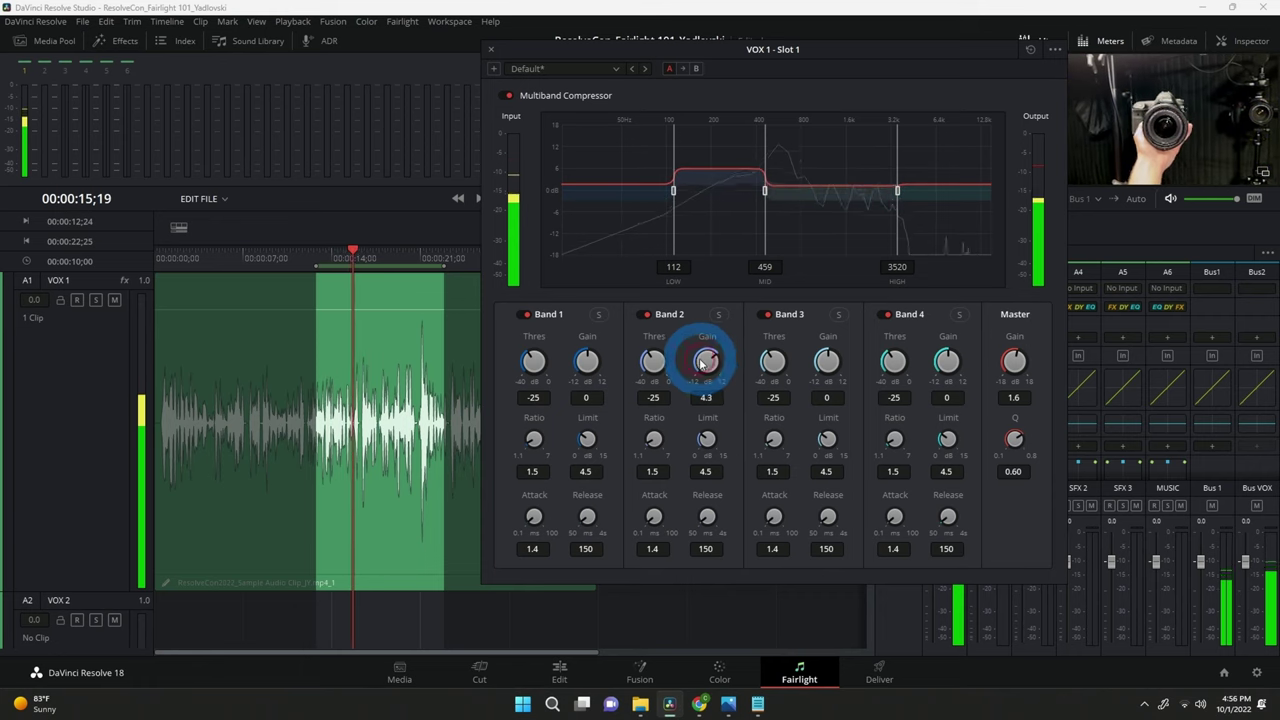
left_click(828, 362)
left_click_drag(828, 362, 855, 368)
left_click_drag(947, 362, 940, 363)
mouse_move(617, 337)
left_mouse_down()
mouse_move(586, 320)
mouse_move(596, 333)
left_mouse_up()
left_click_drag(707, 362, 531, 354)
left_click(760, 367)
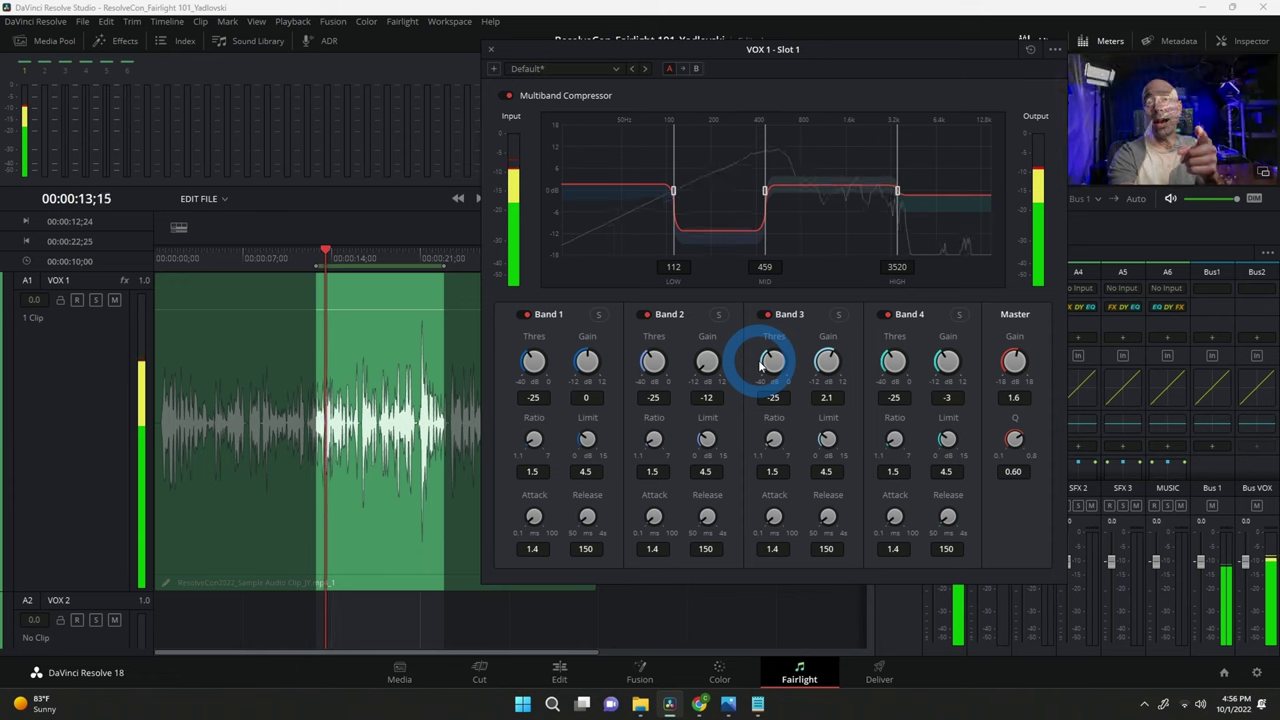
mouse_move(706, 363)
left_mouse_down()
mouse_move(786, 363)
mouse_move(685, 357)
mouse_move(720, 362)
mouse_move(706, 367)
left_mouse_up()
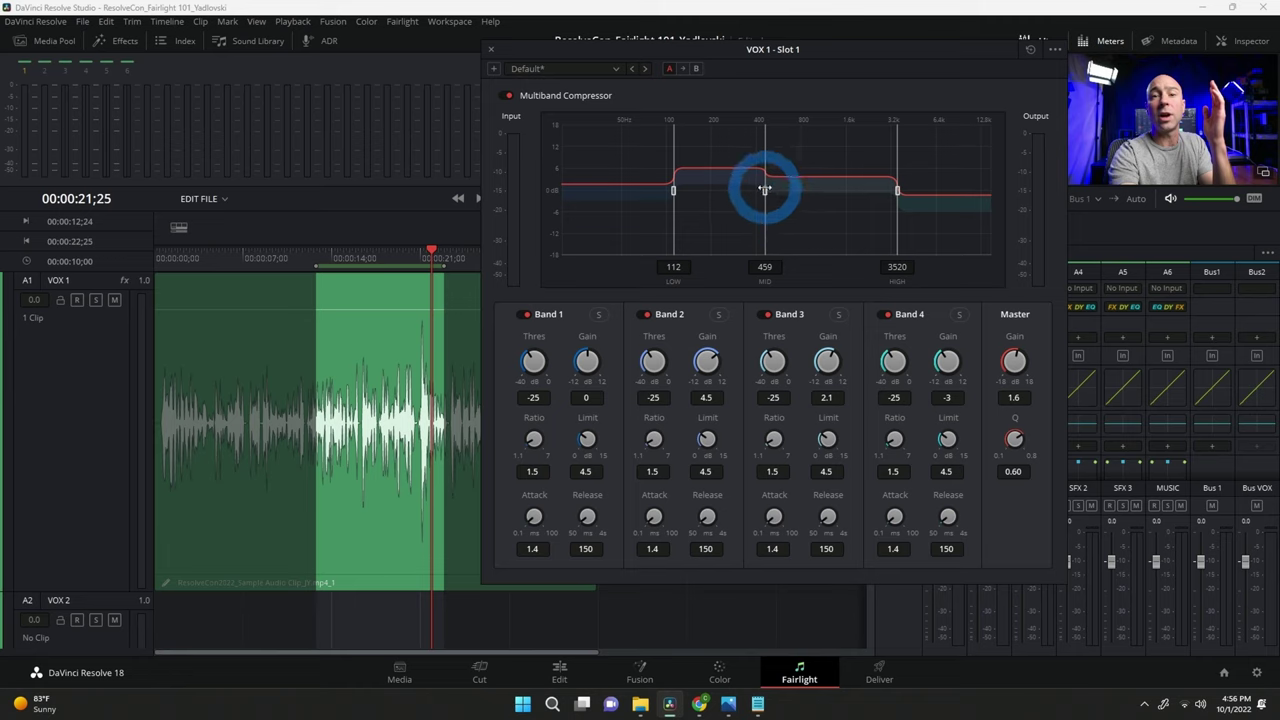
Set the mid crossover to 542 Hz and, while the range plays, lower the Band 3 gain to 0.4 dB.
left_click_drag(768, 200, 776, 190)
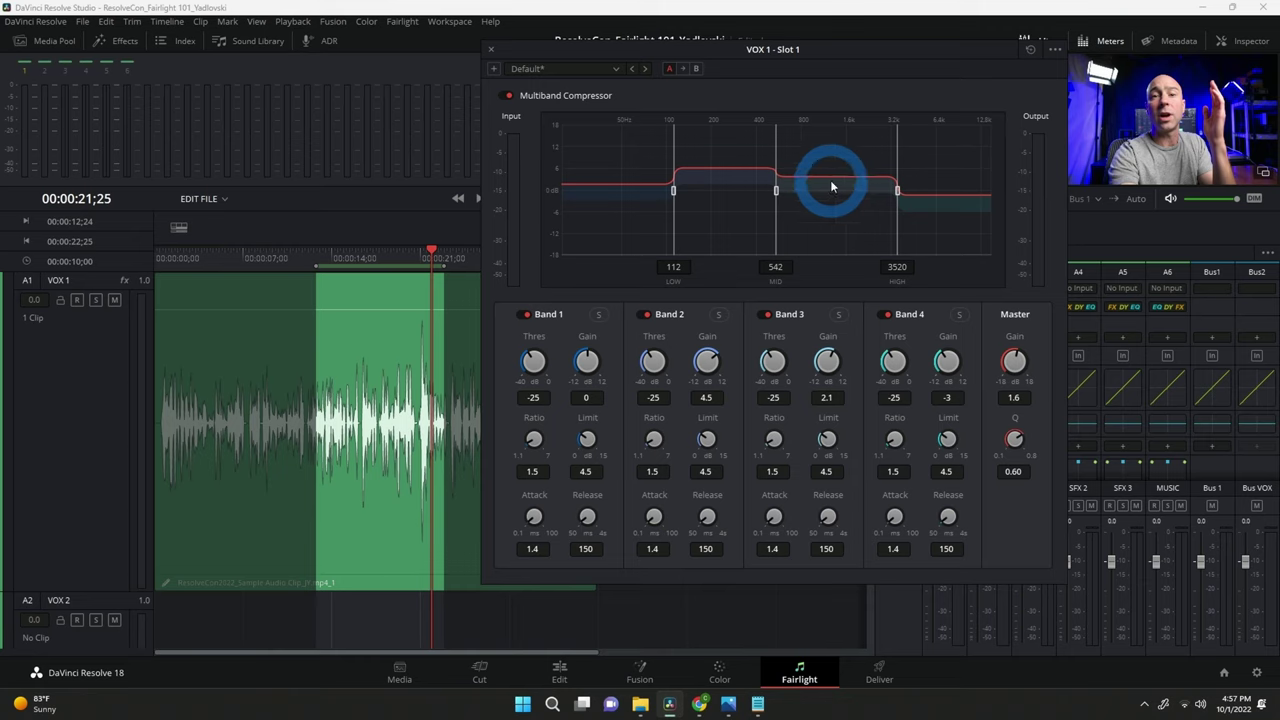
key("space")
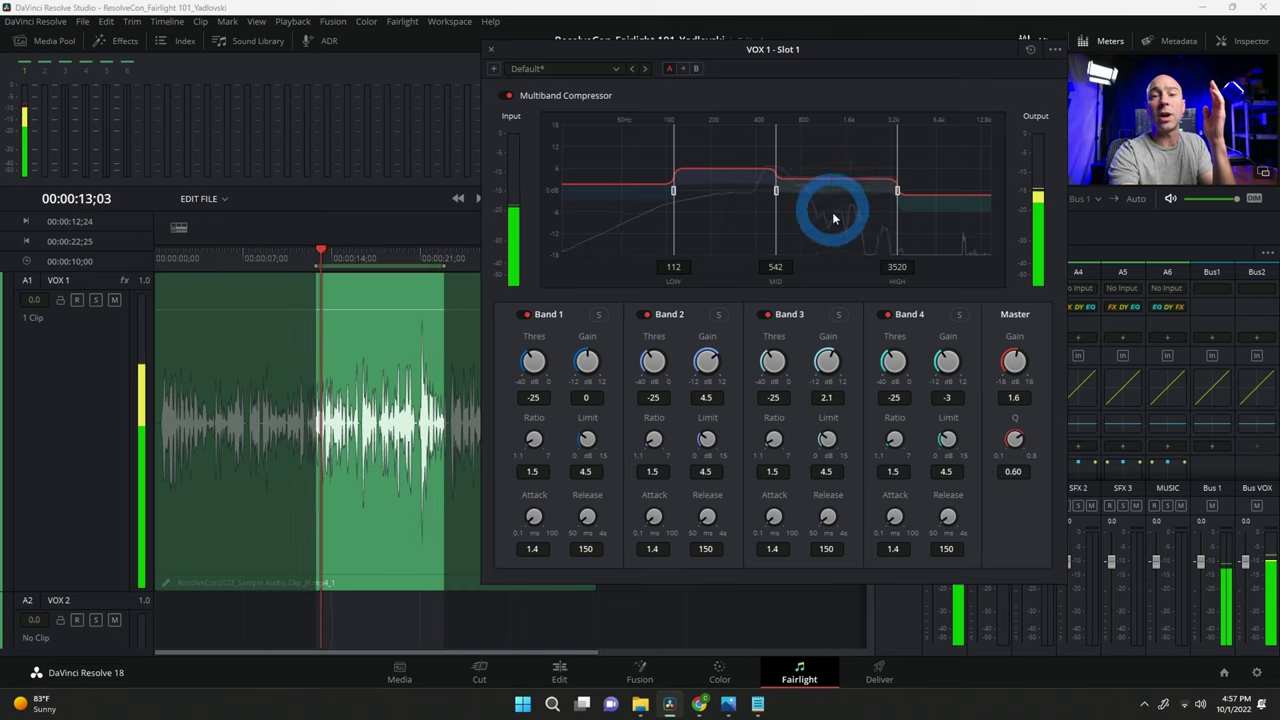
left_click_drag(826, 360, 829, 329)
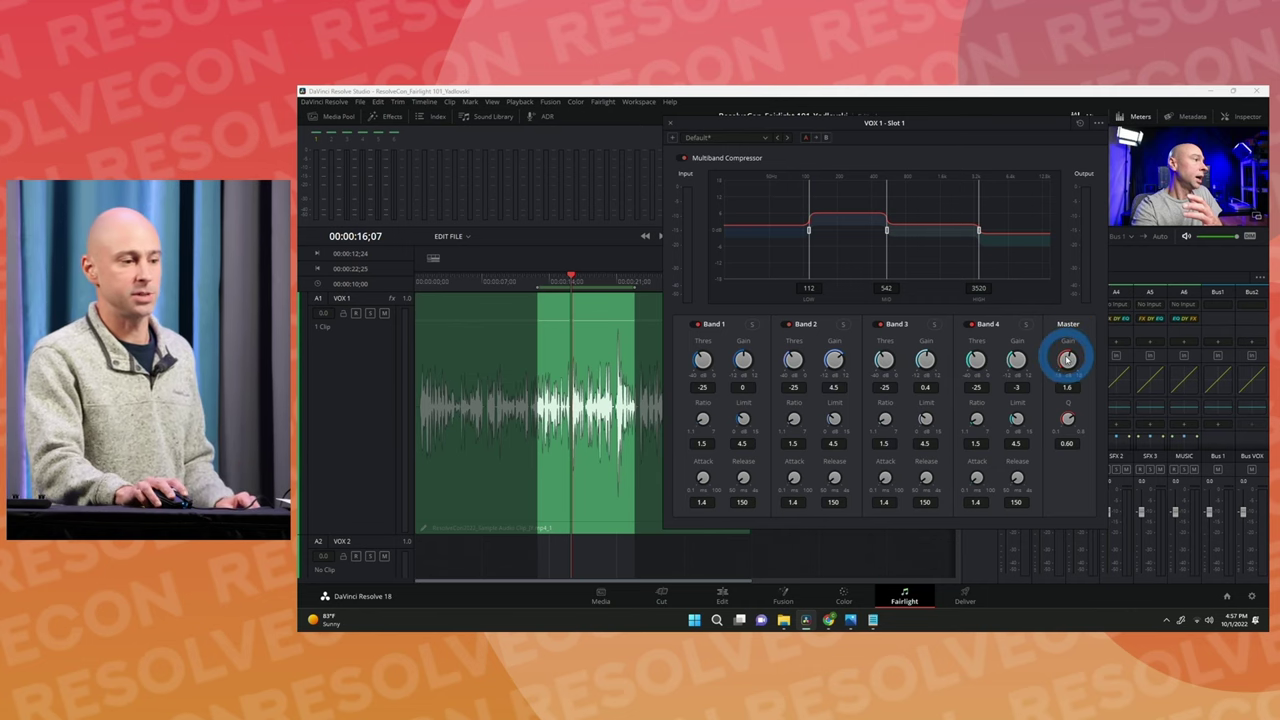
Raise the master gain to 3.5 dB during playback, set the mid crossover to 520 Hz, and close the Multiband Compressor.
key("space")
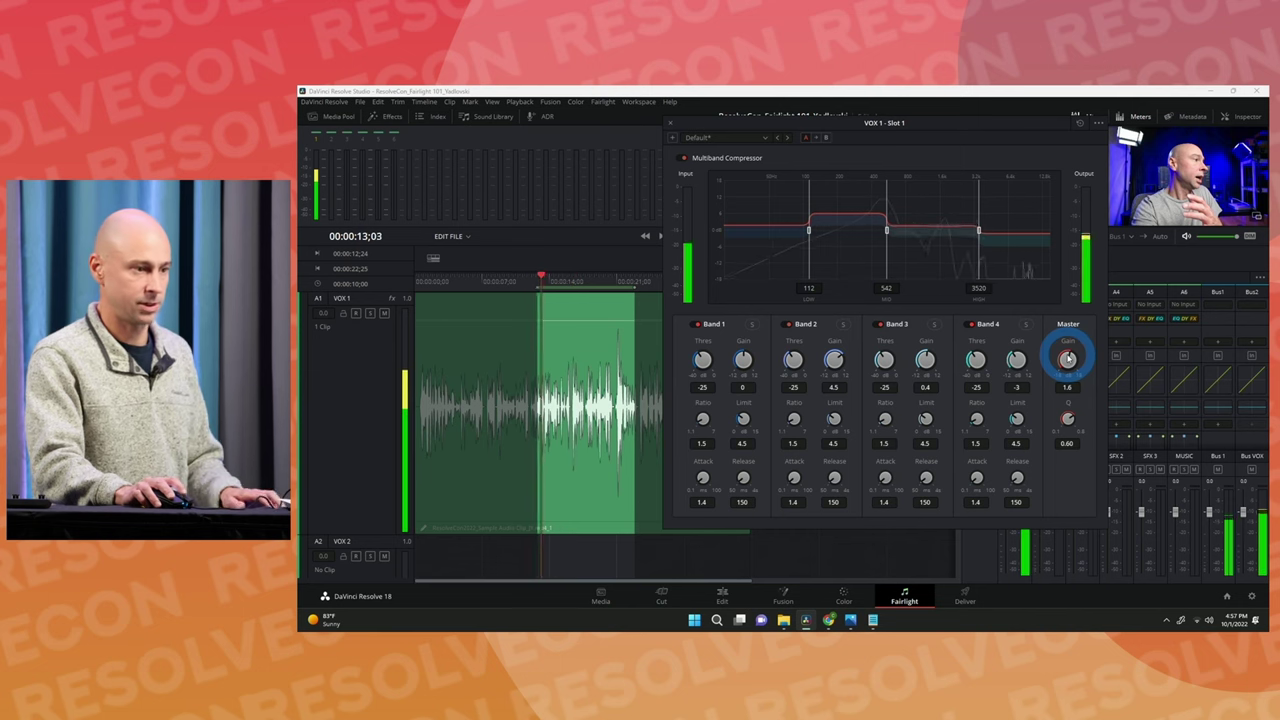
left_click_drag(1068, 358, 1074, 366)
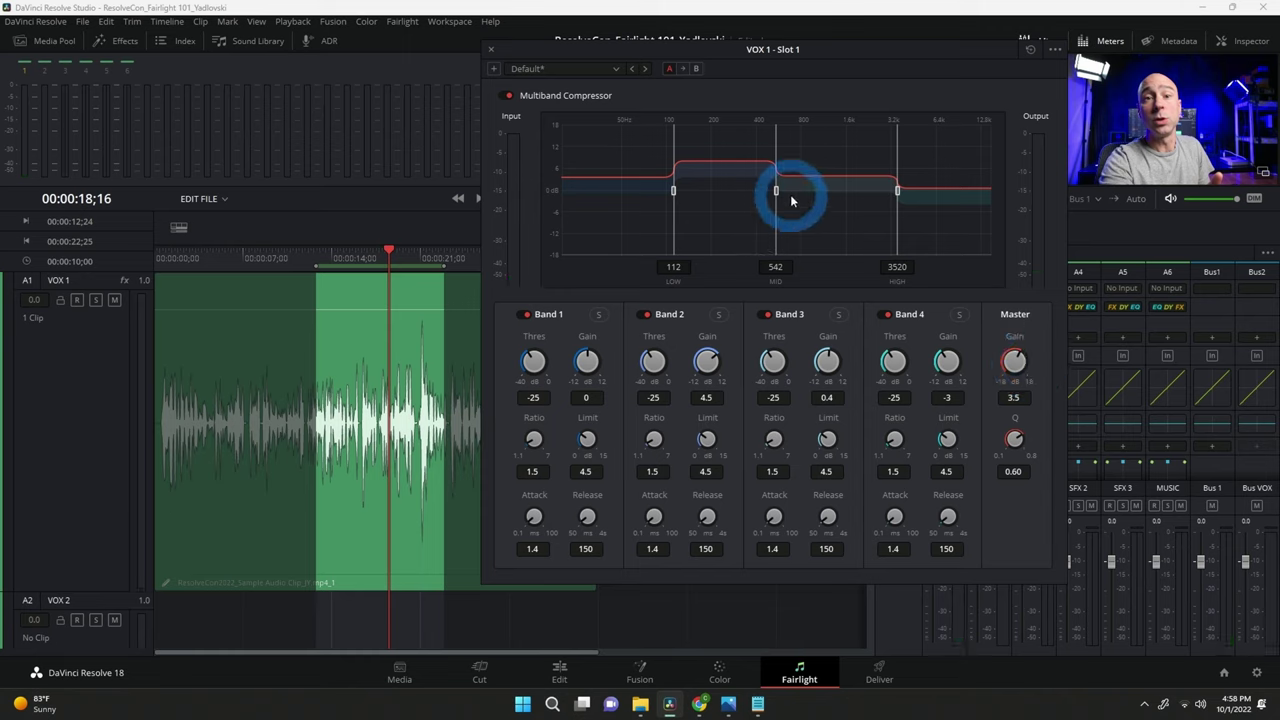
left_click_drag(776, 190, 772, 190)
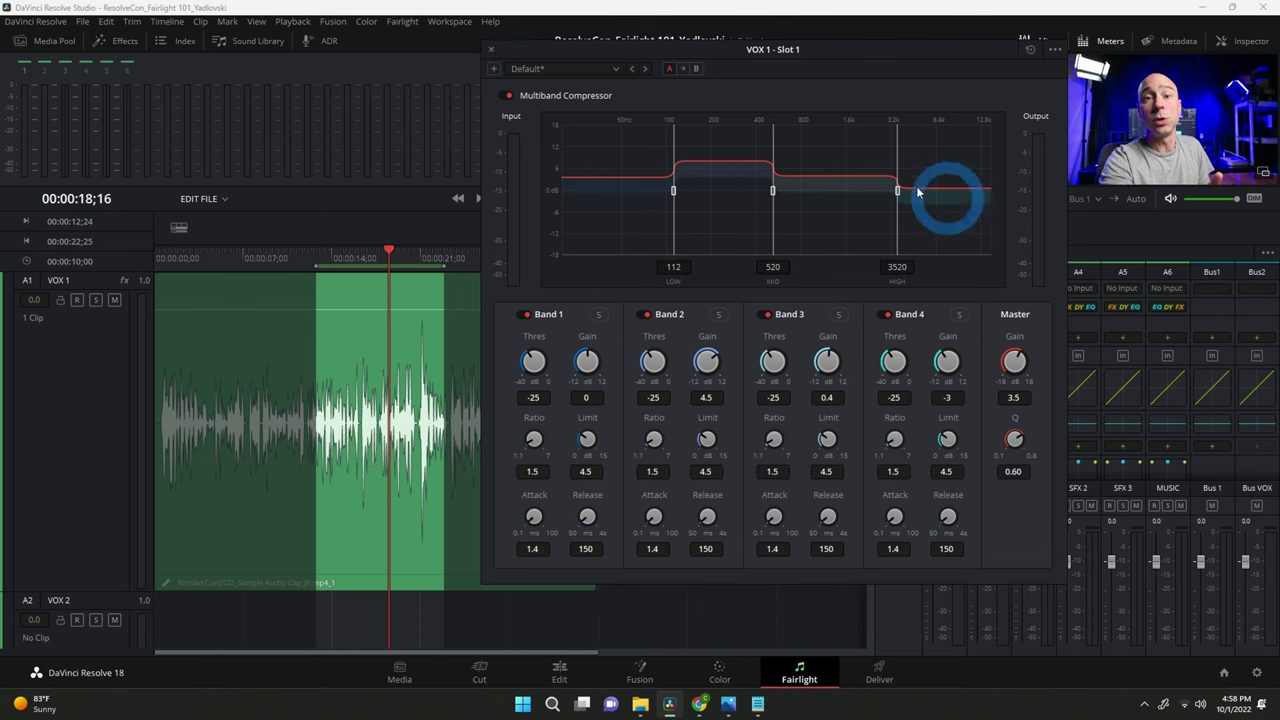
left_click(490, 48)
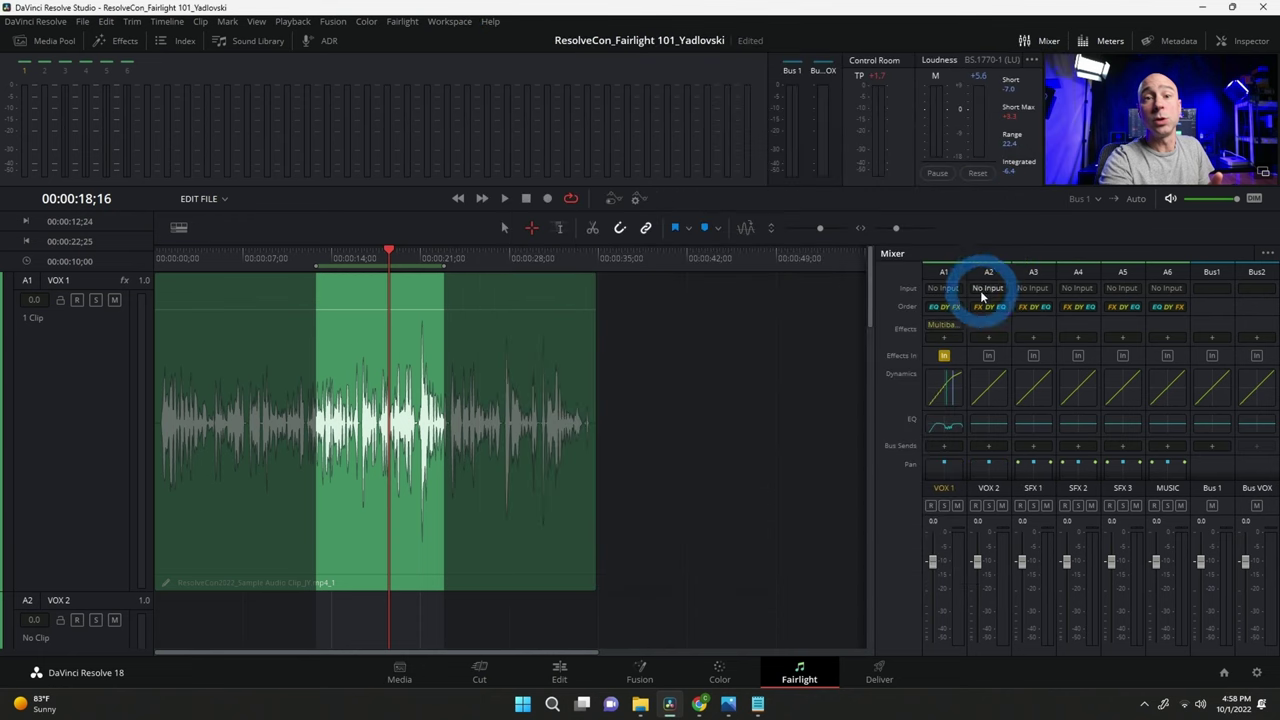
Add the De-Esser effect to the VOX 1 track and load its Male ESS preset.
left_click(943, 340)
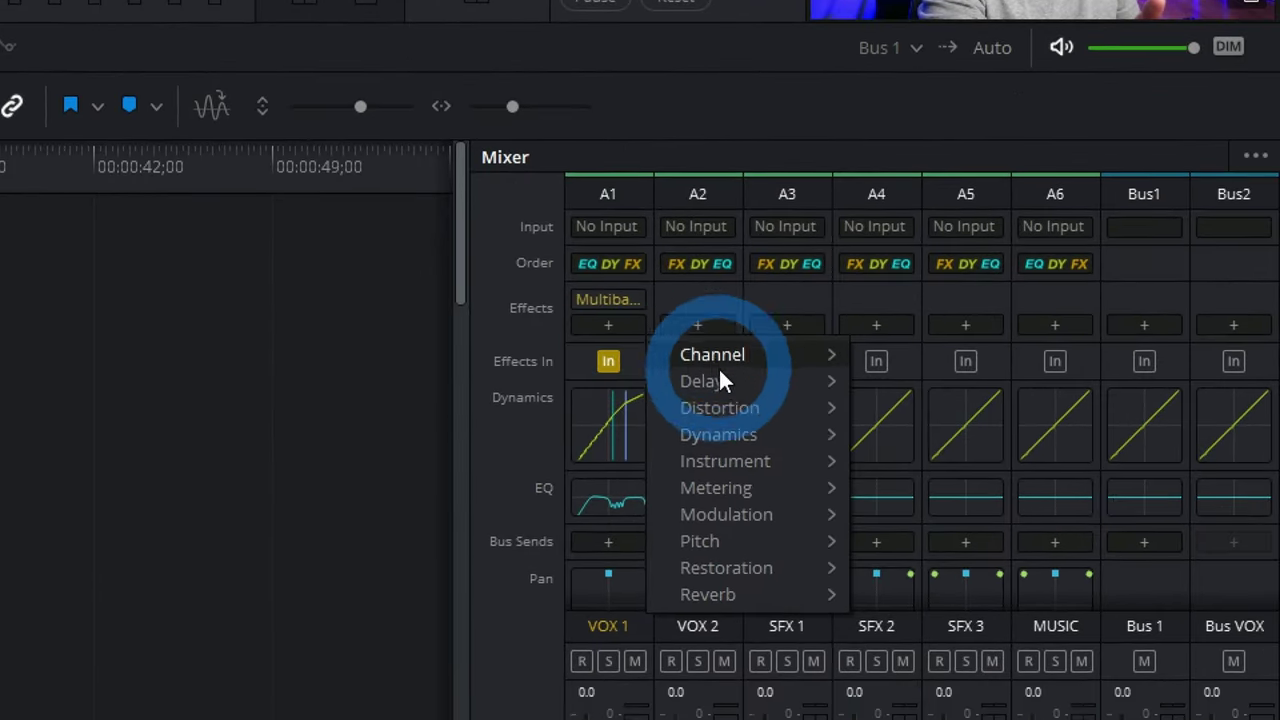
mouse_move(779, 567)
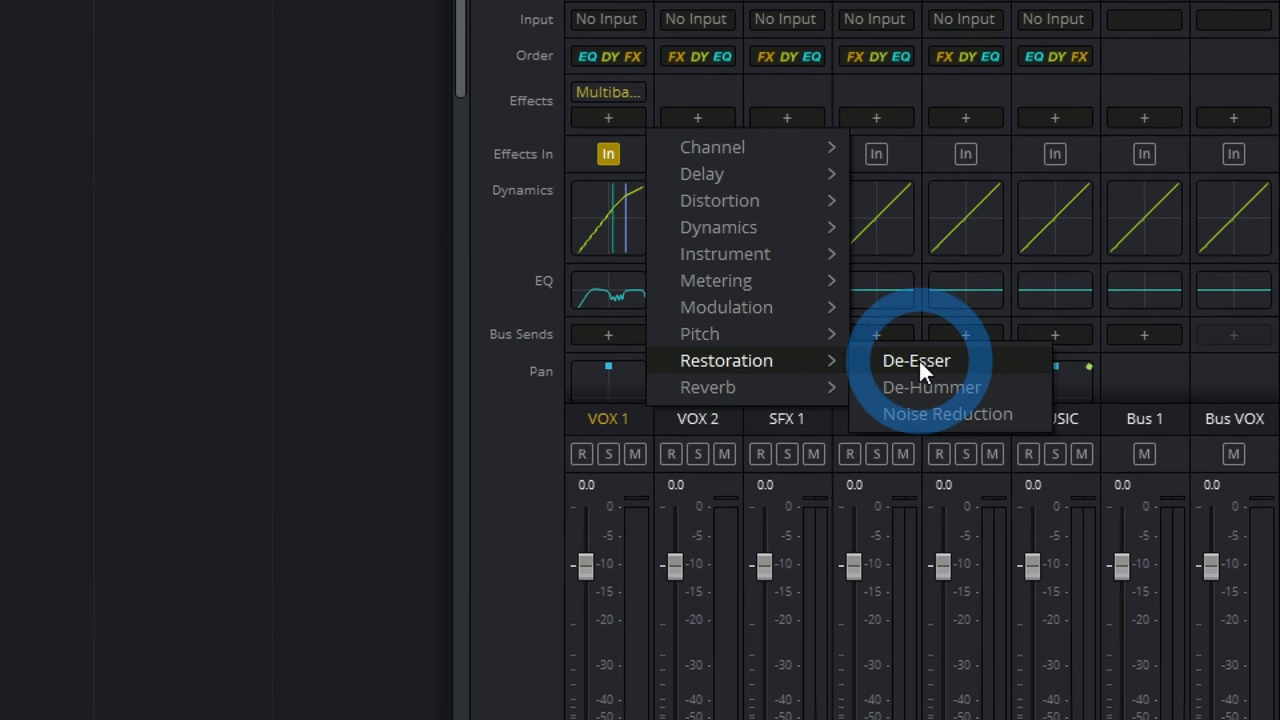
left_click(918, 366)
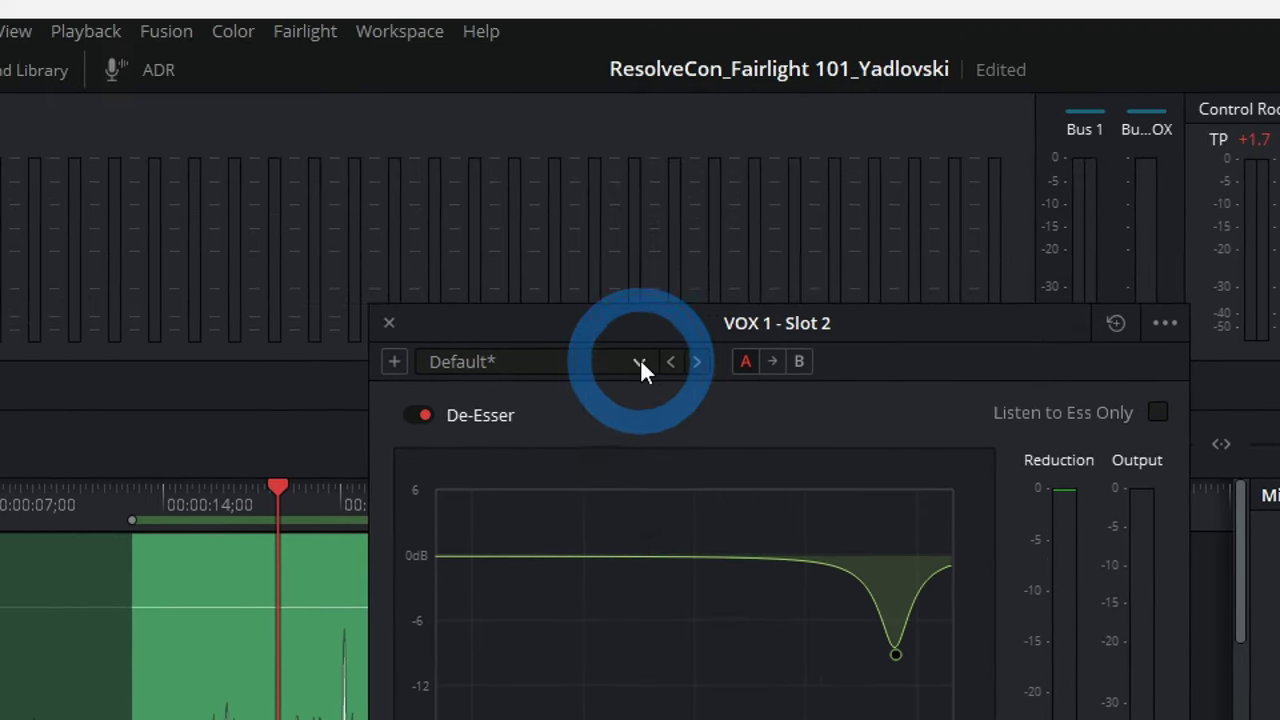
left_click(640, 362)
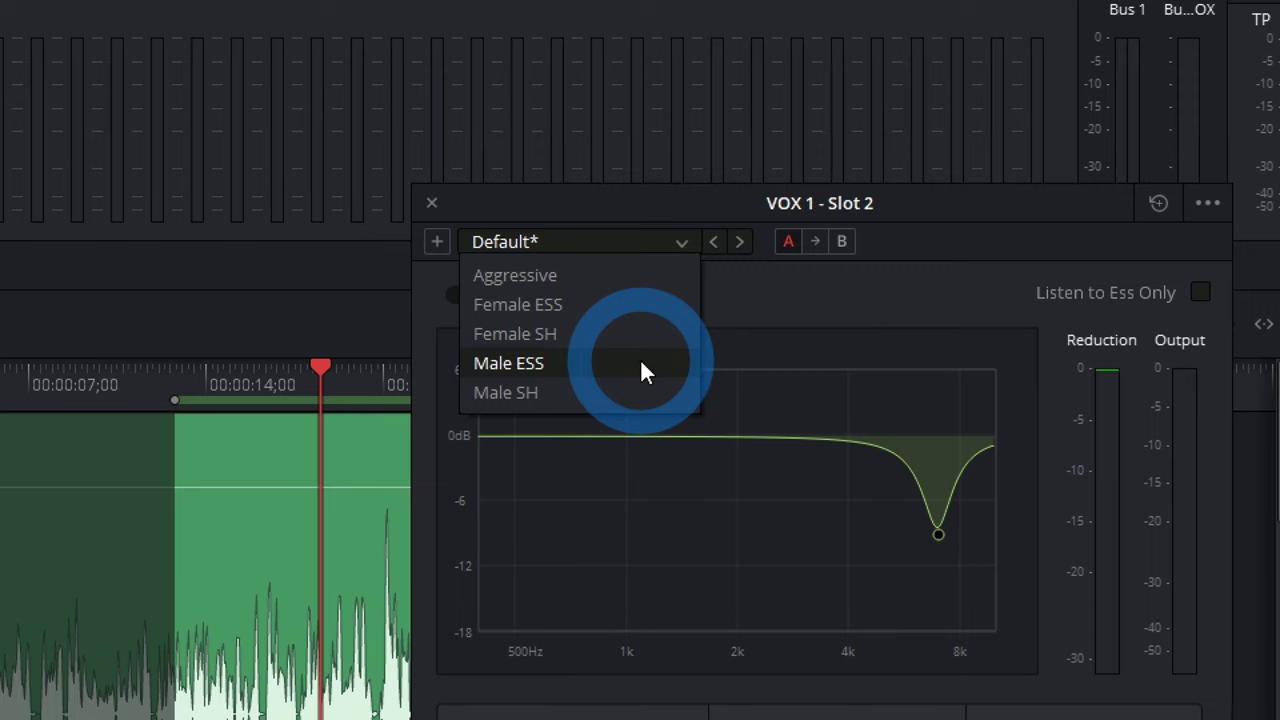
left_click(643, 368)
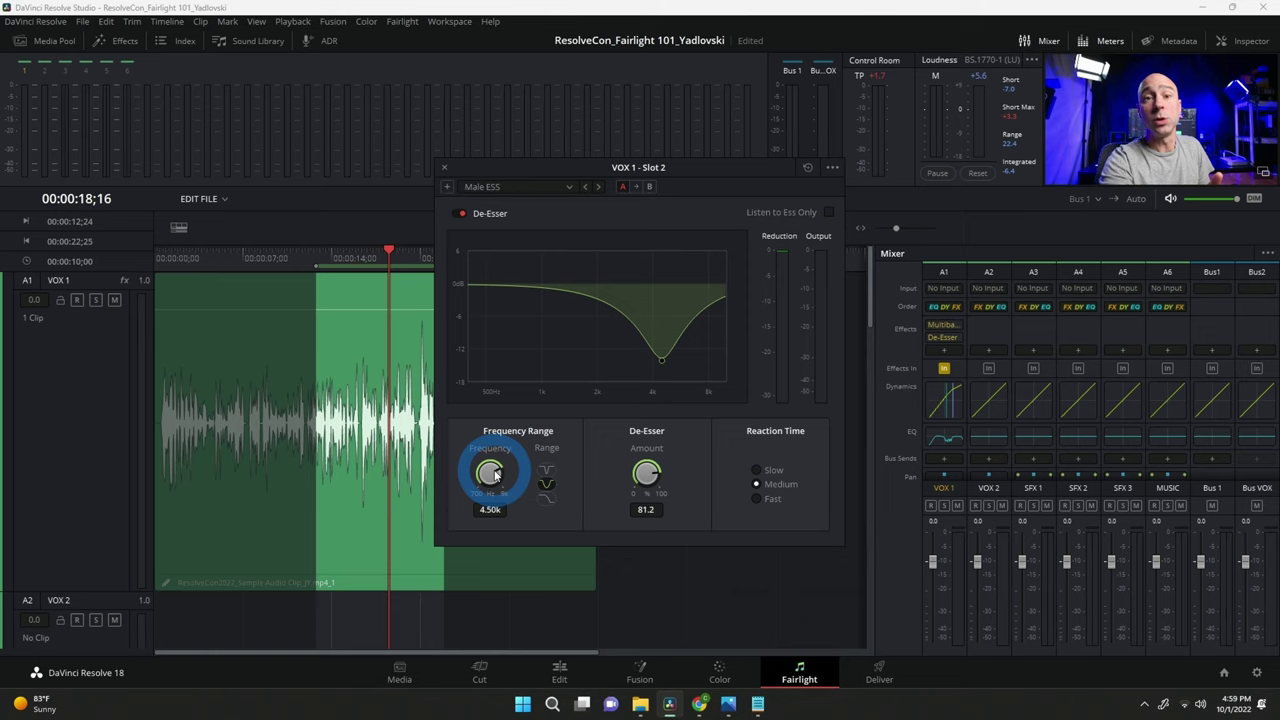
Try a different De-Esser frequency, a 58.9% amount and the narrow range, restoring the original frequency and range.
mouse_move(494, 476)
left_mouse_down()
mouse_move(451, 466)
mouse_move(477, 460)
left_mouse_up()
key("ctrl+z")
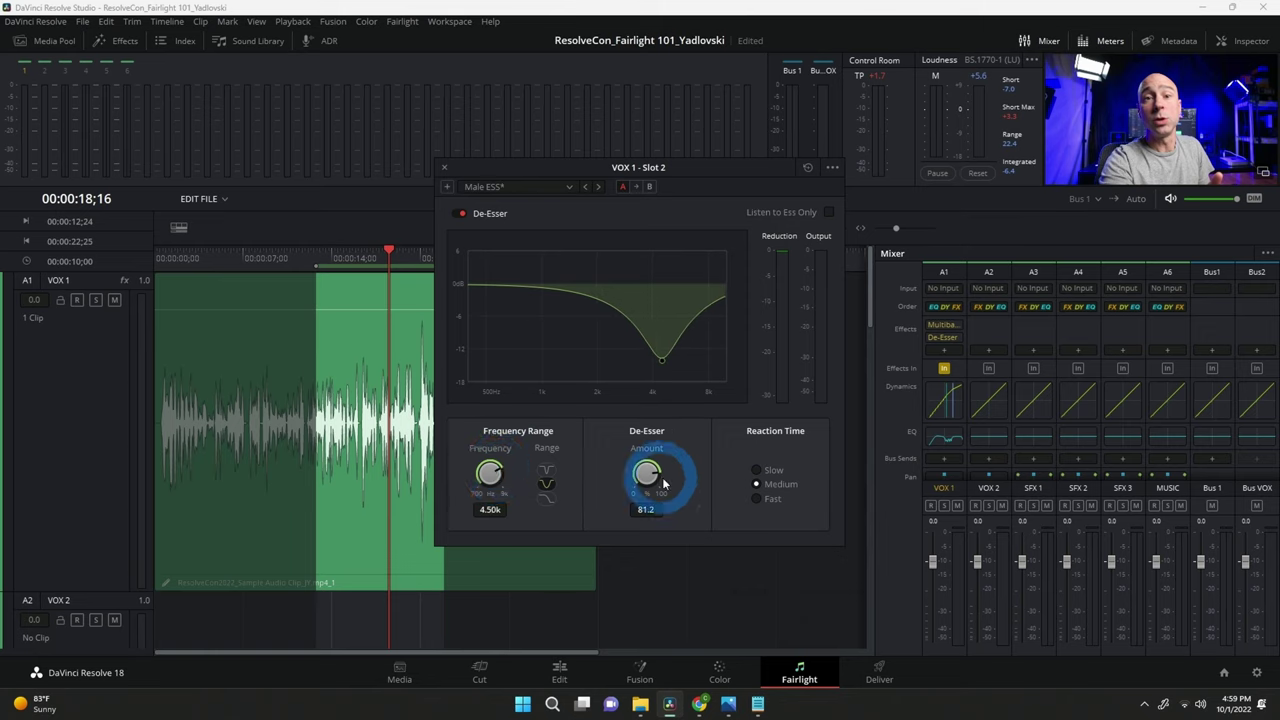
left_click_drag(651, 471, 599, 476)
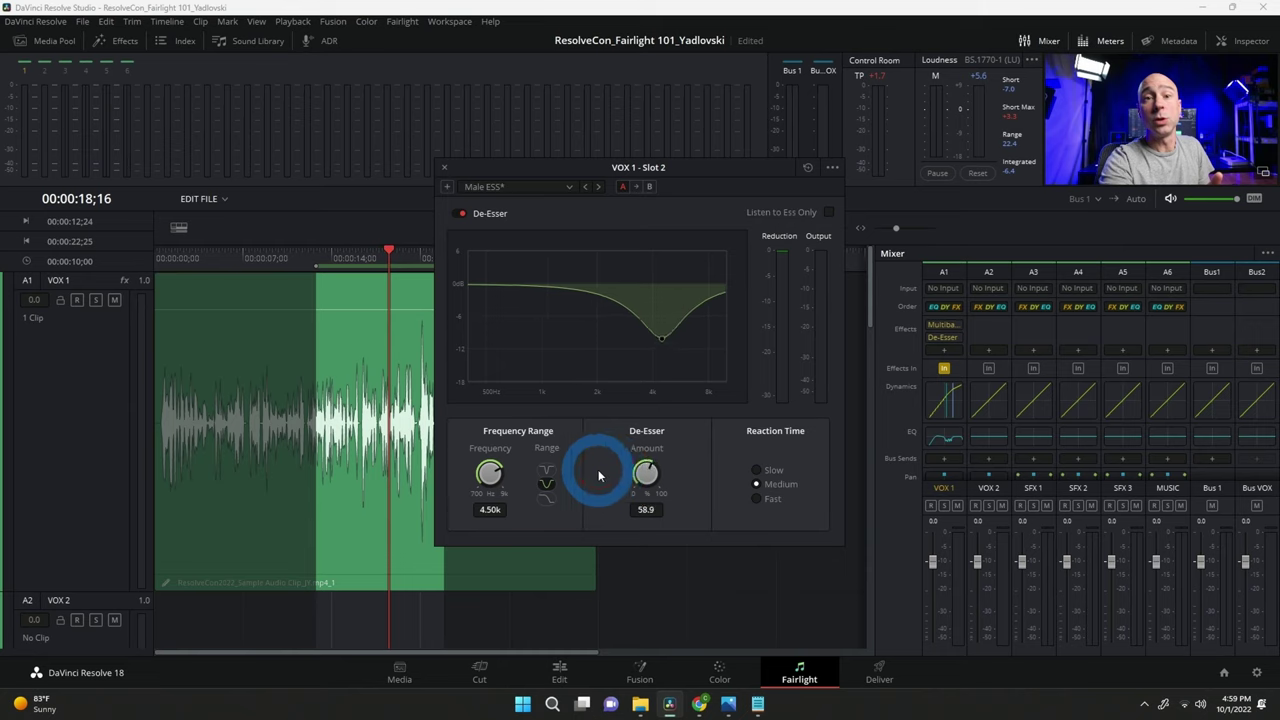
left_click(547, 470)
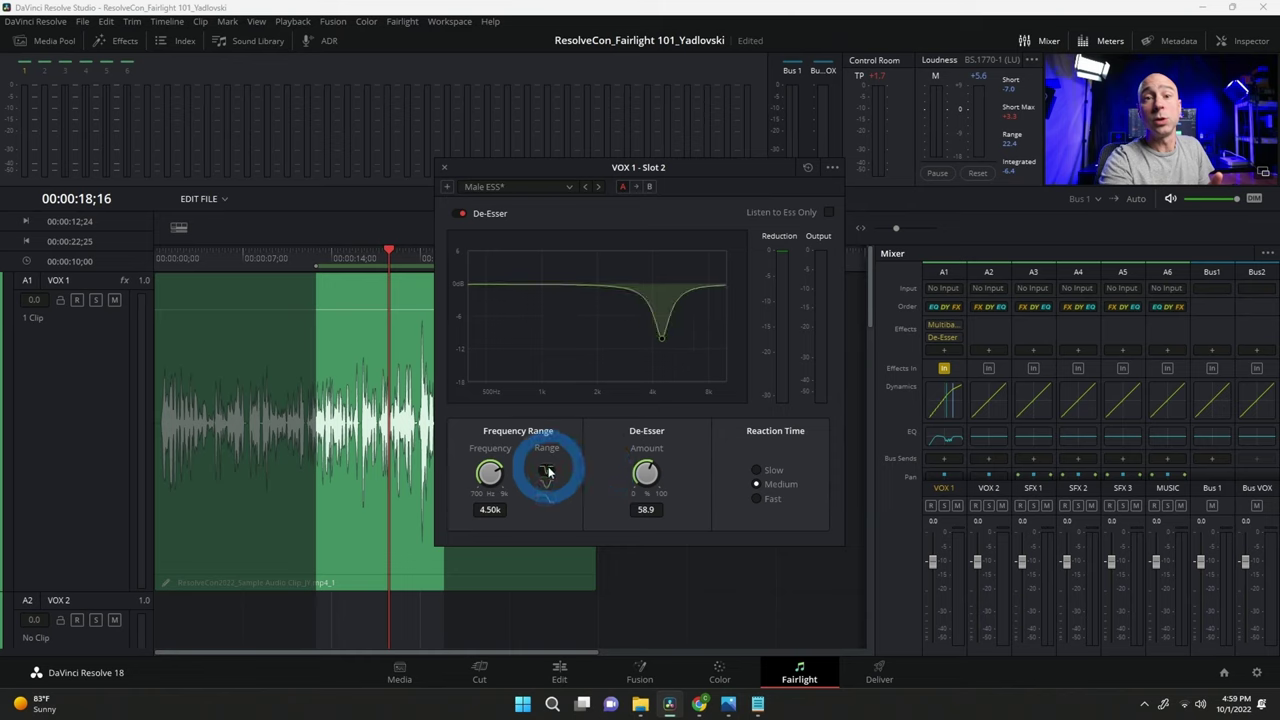
left_click(546, 485)
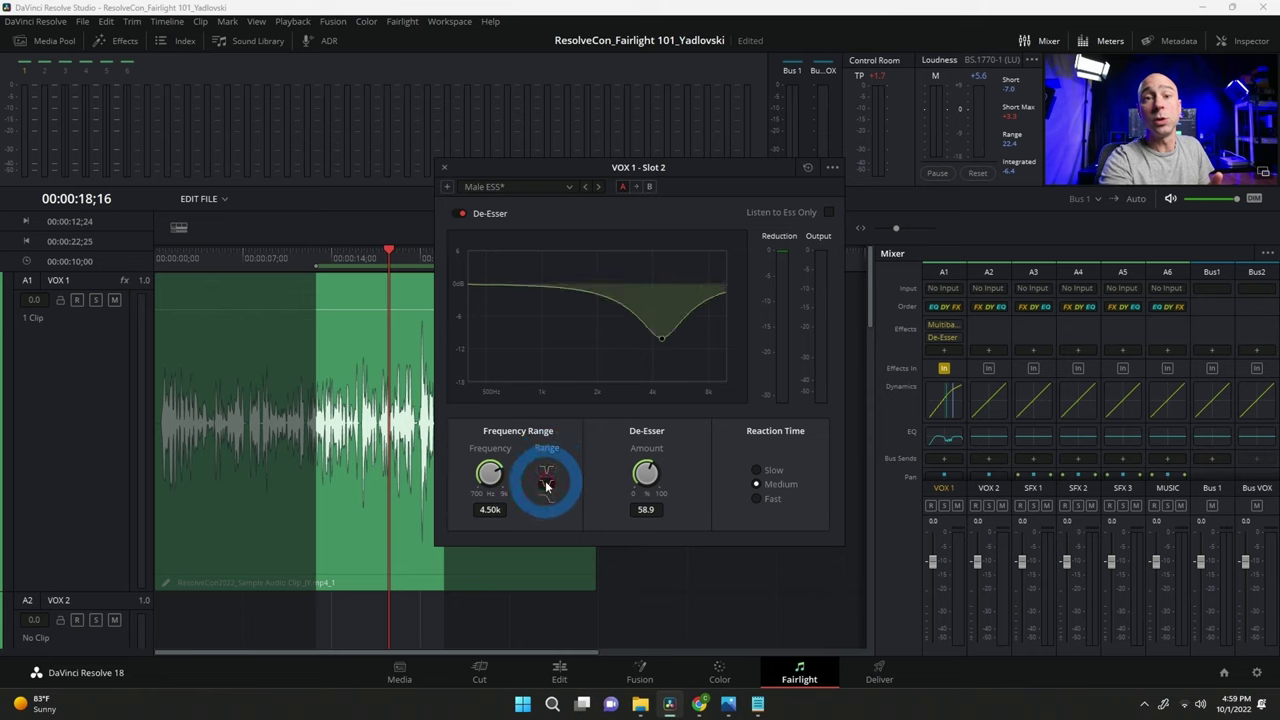
Play the looped VOX 1 range and reduce the De-Esser amount to 36%.
key("space")
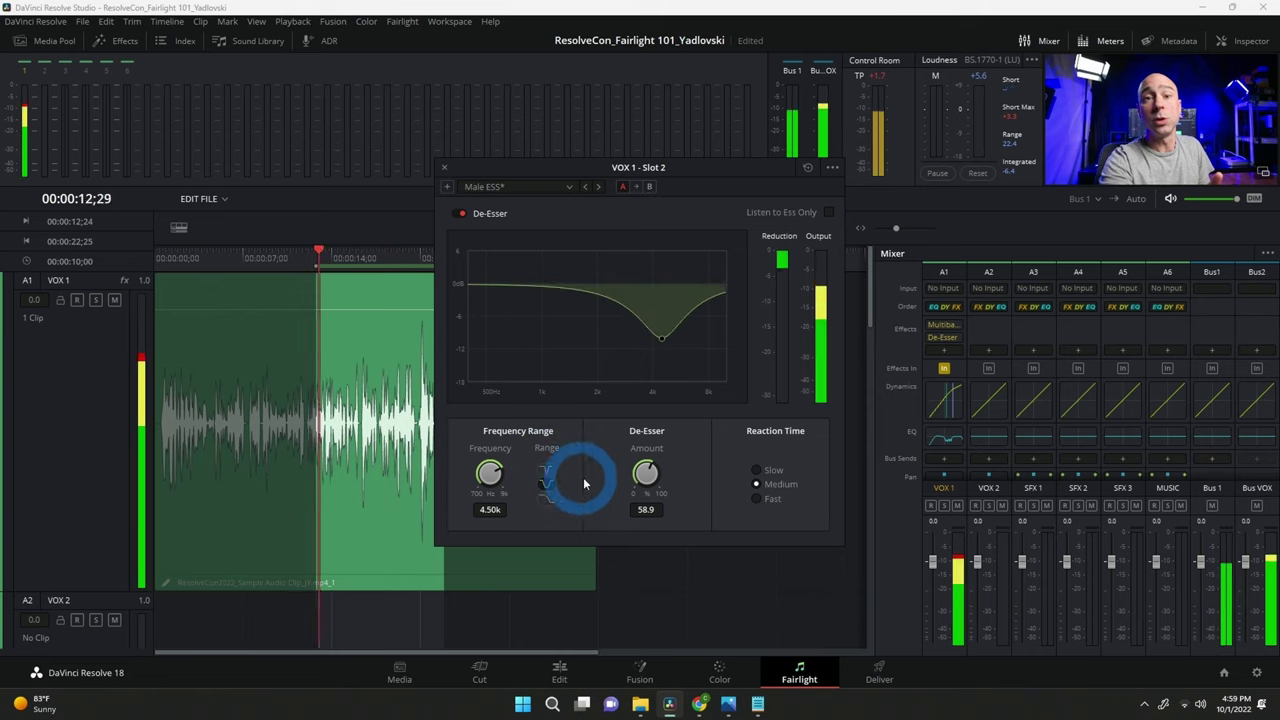
left_click(645, 474)
left_click_drag(645, 474, 604, 493)
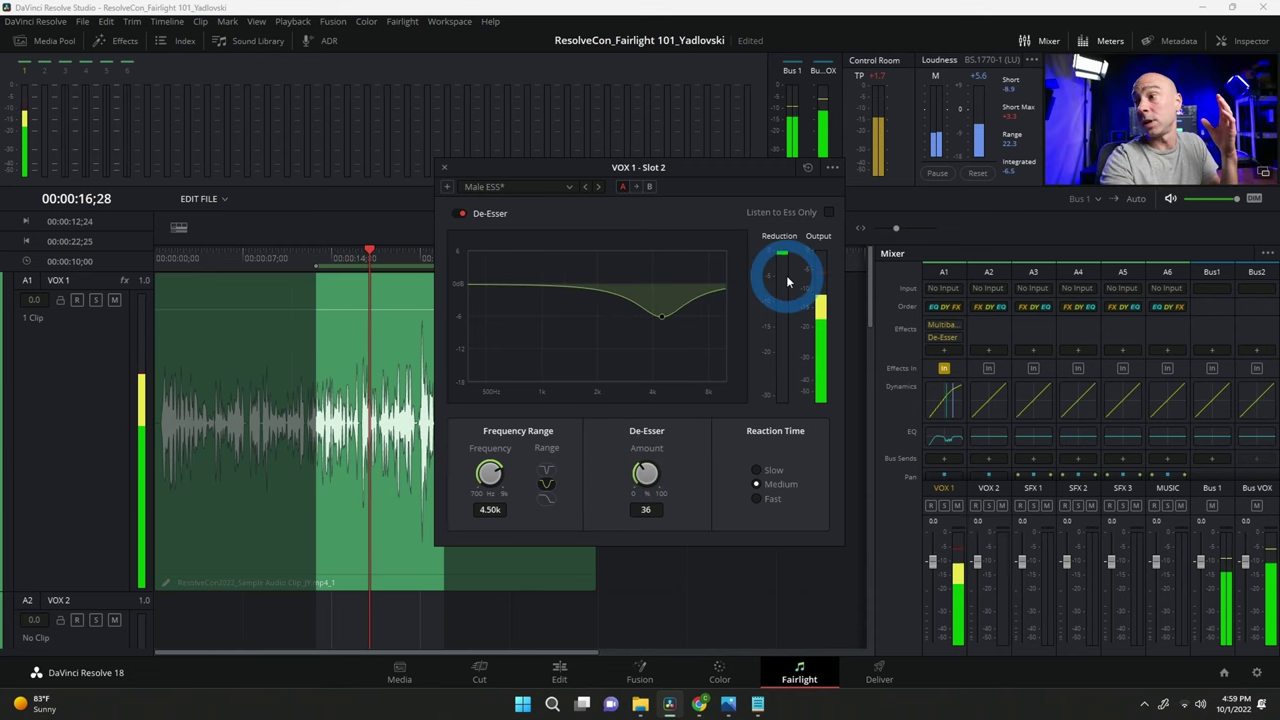
Audition only the esses removed from the voice, return to the full signal, stop playback and close the De-Esser.
left_click(828, 213)
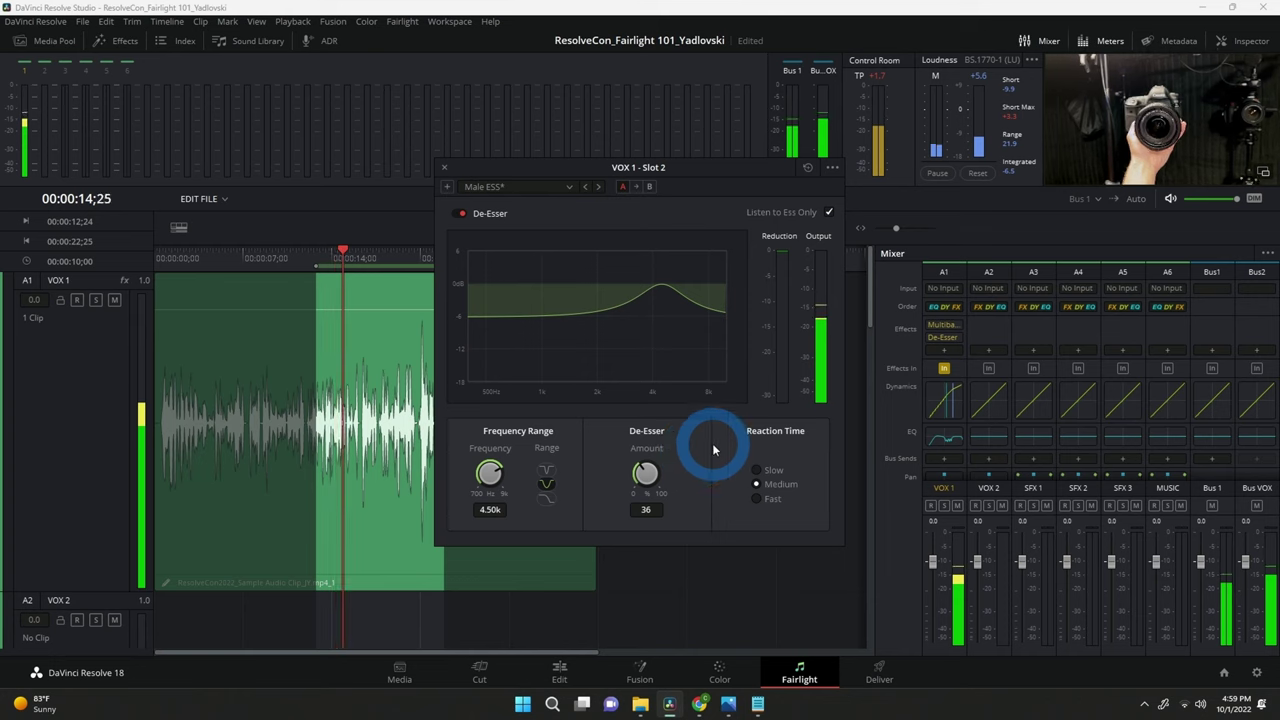
left_click(828, 213)
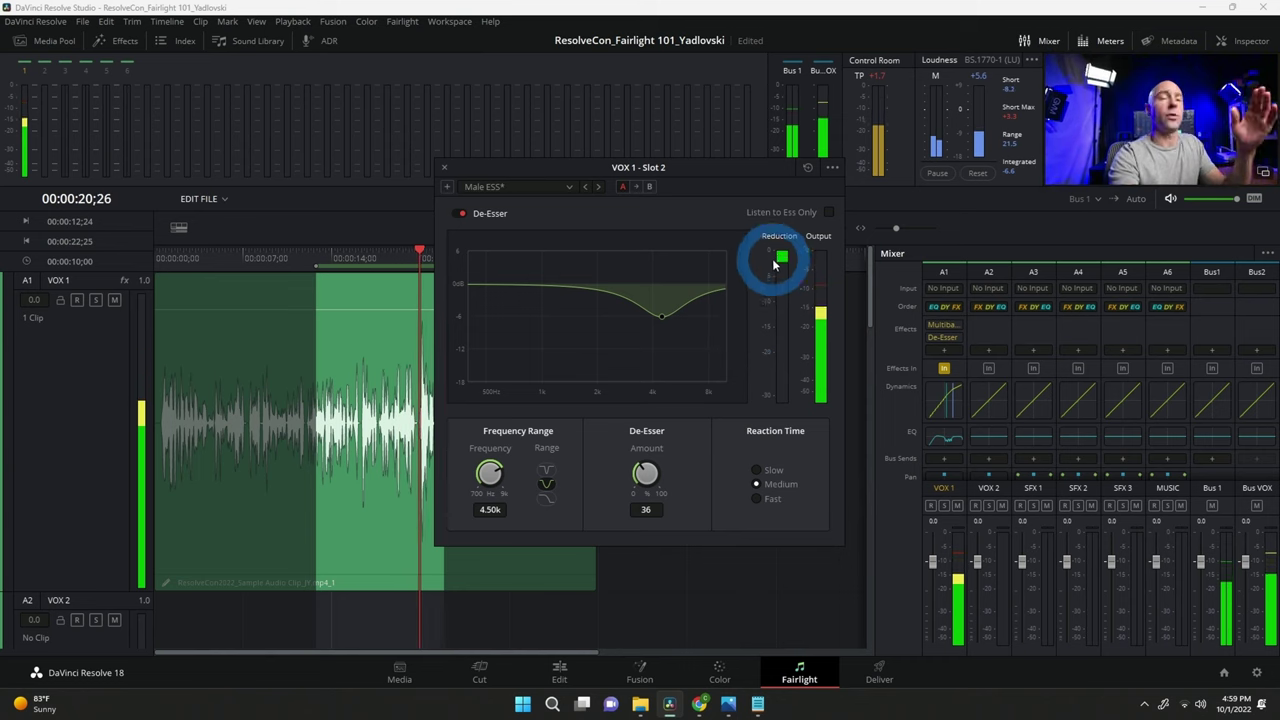
key("space")
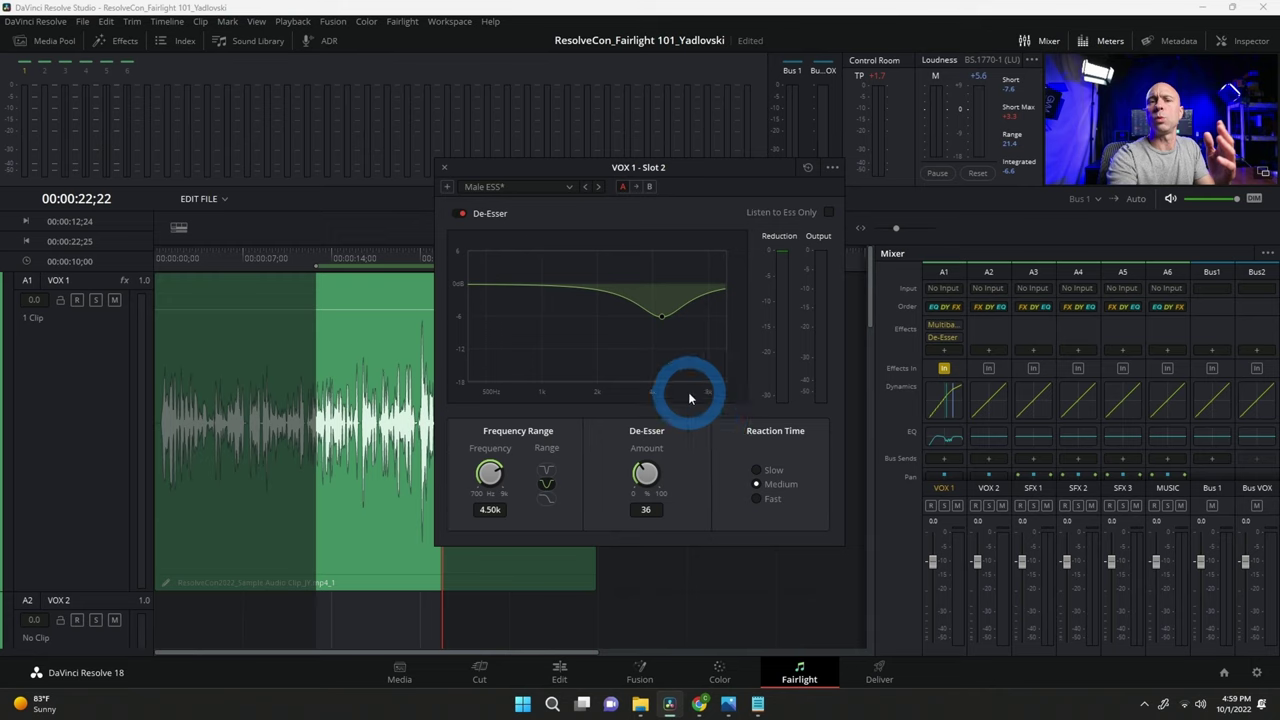
left_click(445, 171)
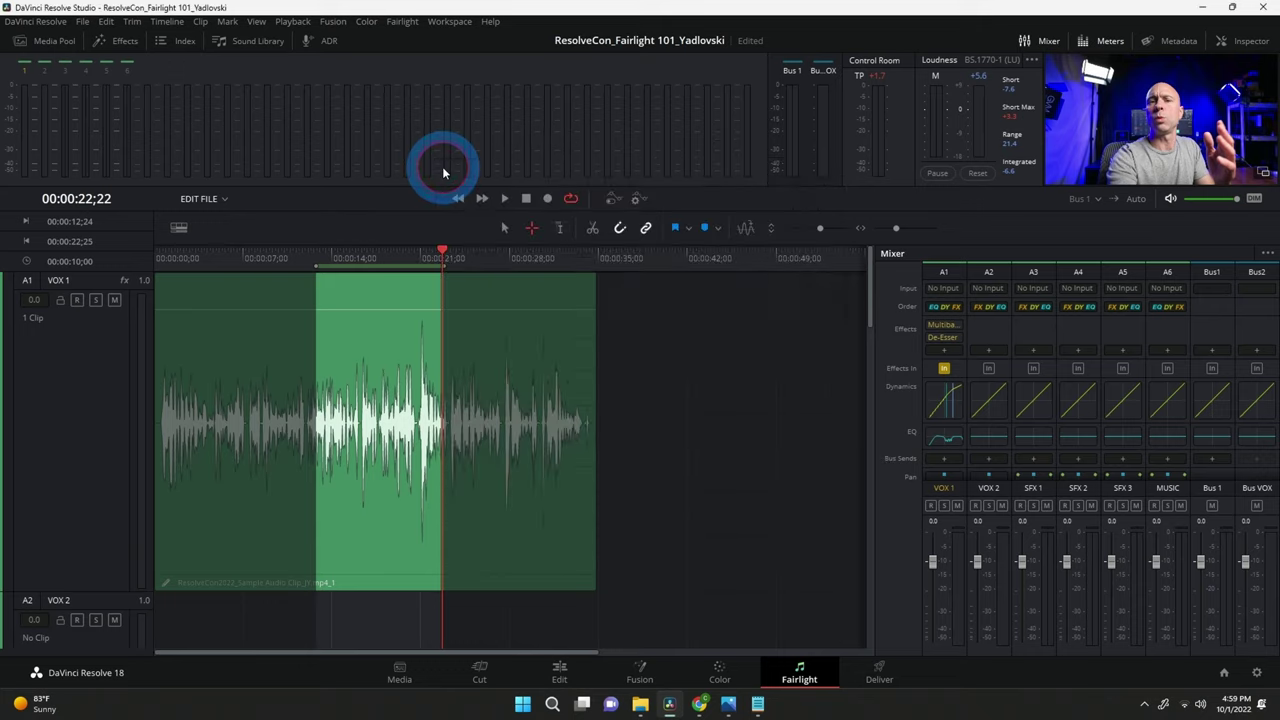